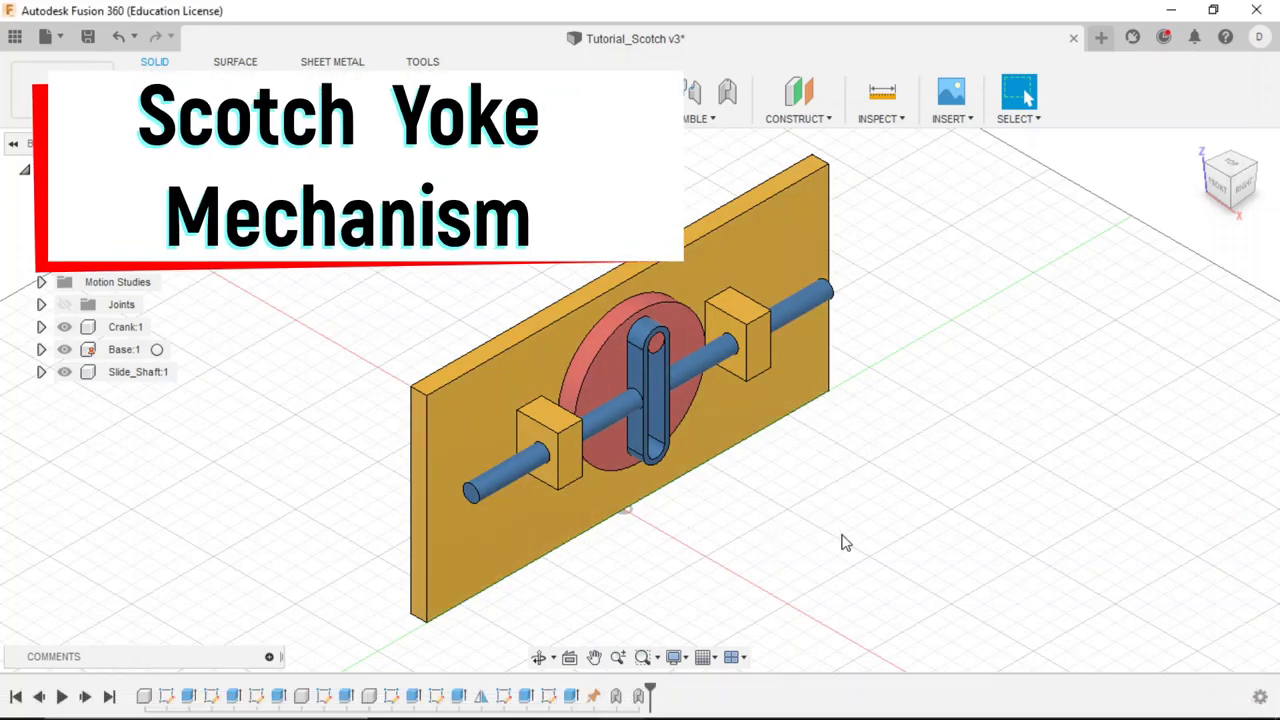
# Dismiss the server warning and animate the Scotch yoke model from the Rev1 joint.
pyautogui.moveTo(843, 543)
pyautogui.keyDown('shift'); pyautogui.mouseDown(button='middle')
pyautogui.moveTo(531, 534)
pyautogui.moveTo(723, 528)
pyautogui.moveTo(760, 503)
pyautogui.moveTo(760, 480)
pyautogui.moveTo(807, 499)
pyautogui.moveTo(831, 534)
pyautogui.mouseUp(button='middle'); pyautogui.keyUp('shift')
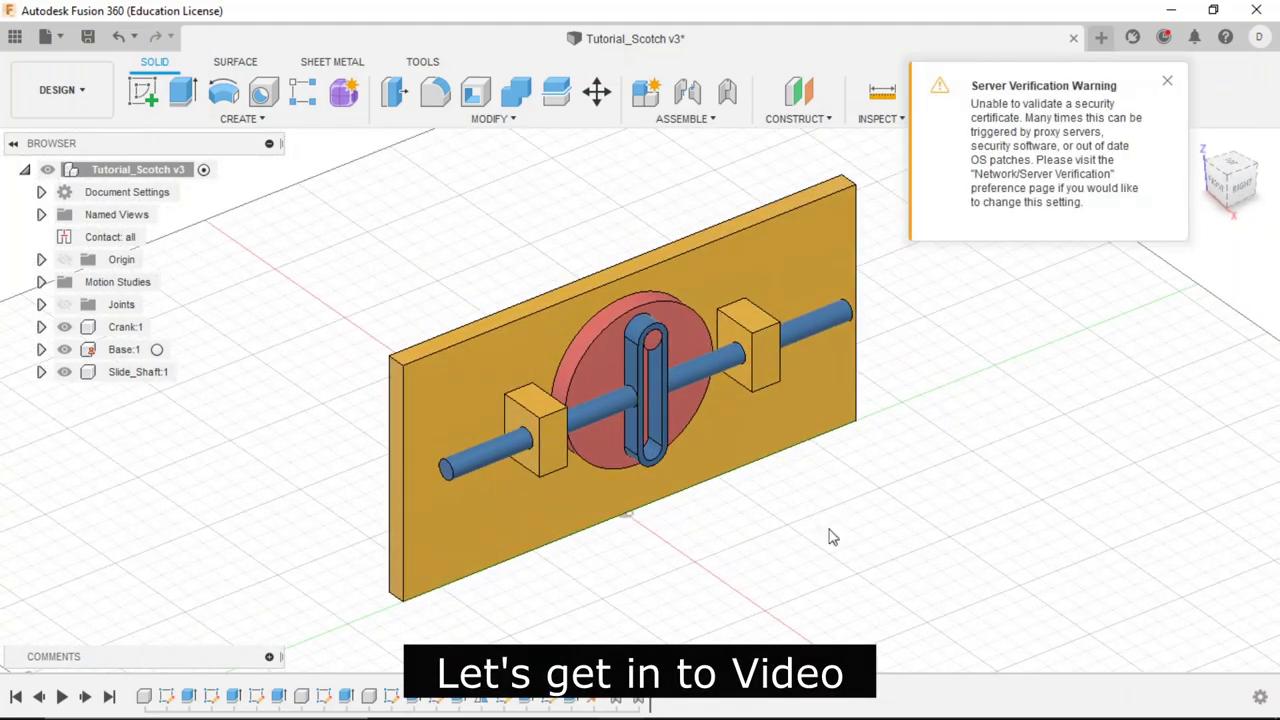
pyautogui.click(1168, 85)
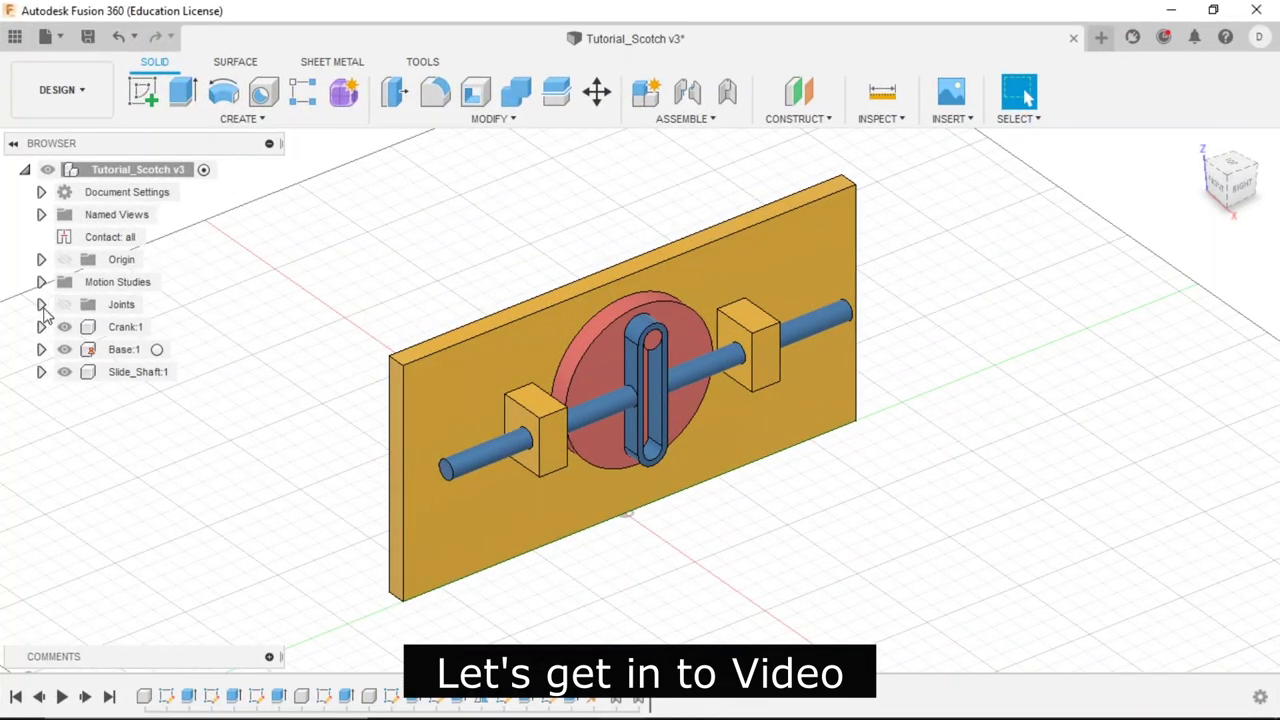
pyautogui.click(41, 305)
pyautogui.rightClick(138, 327)
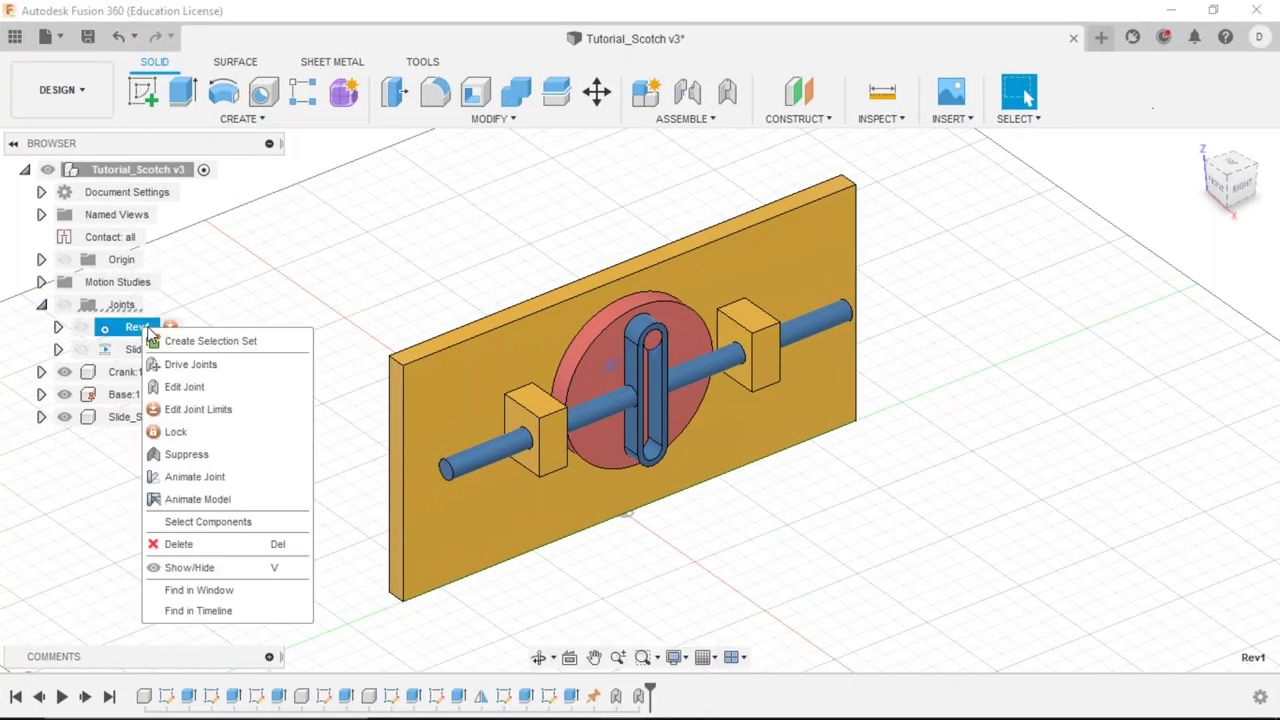
pyautogui.click(230, 499)
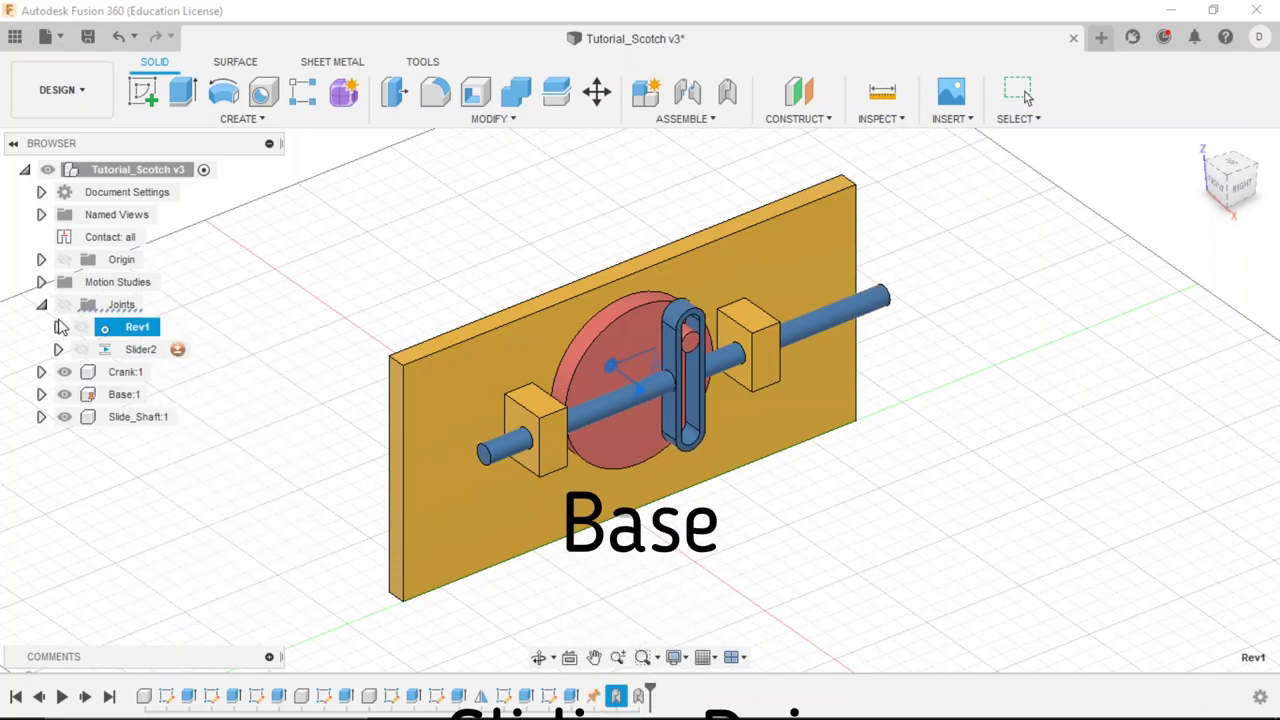
pyautogui.click(41, 305)
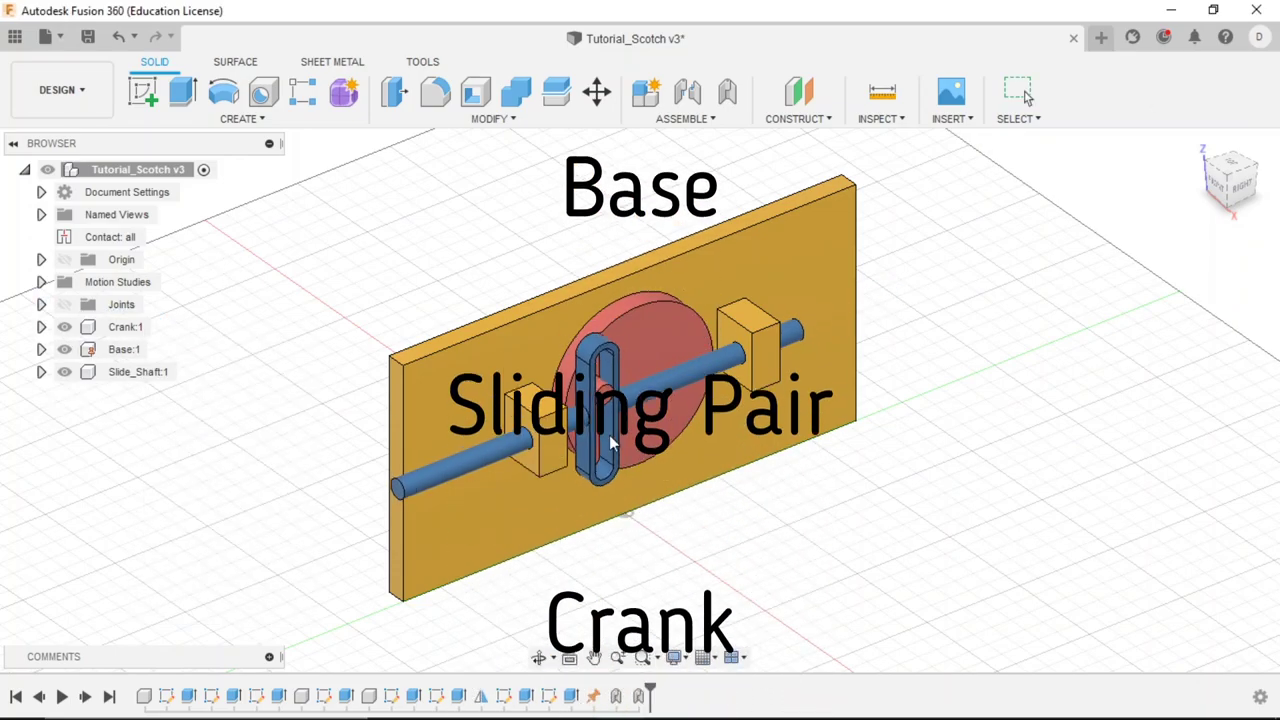
# Inspect the animating mechanism from a flat side view and the isometric view.
pyautogui.scroll(3, 617, 395)
pyautogui.scroll(2, 633, 380)
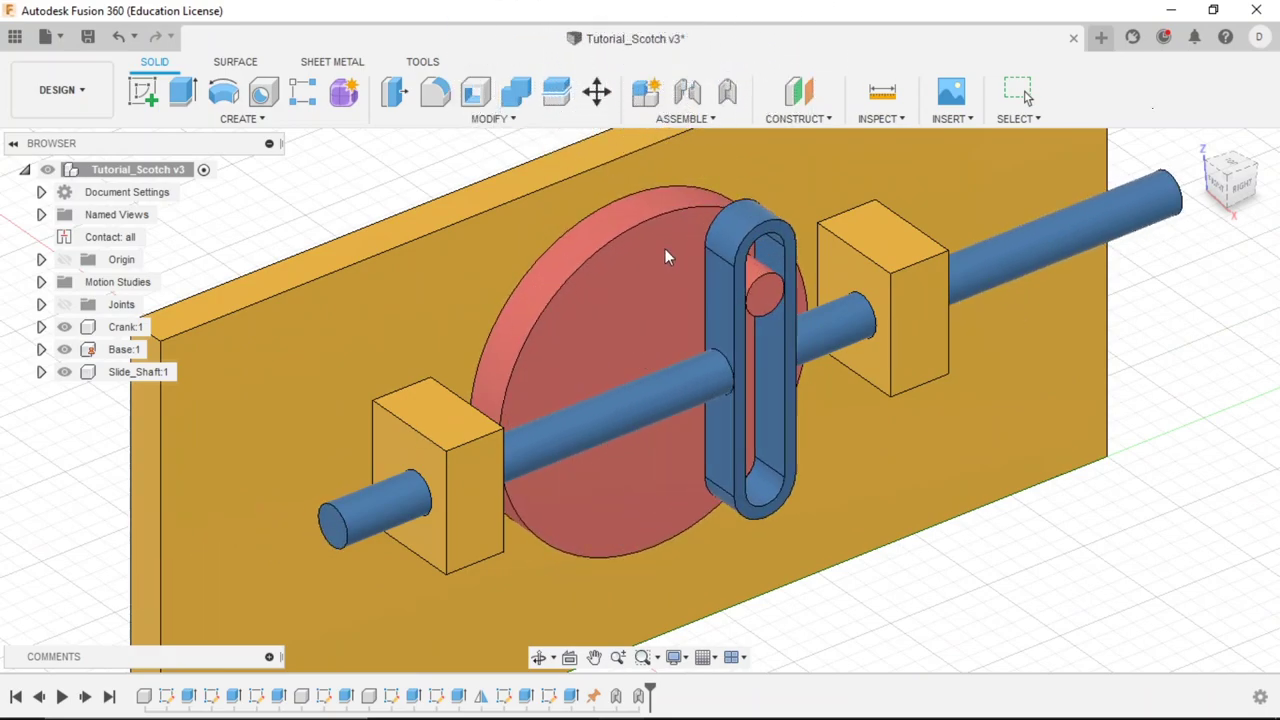
pyautogui.scroll(-5, 668, 251)
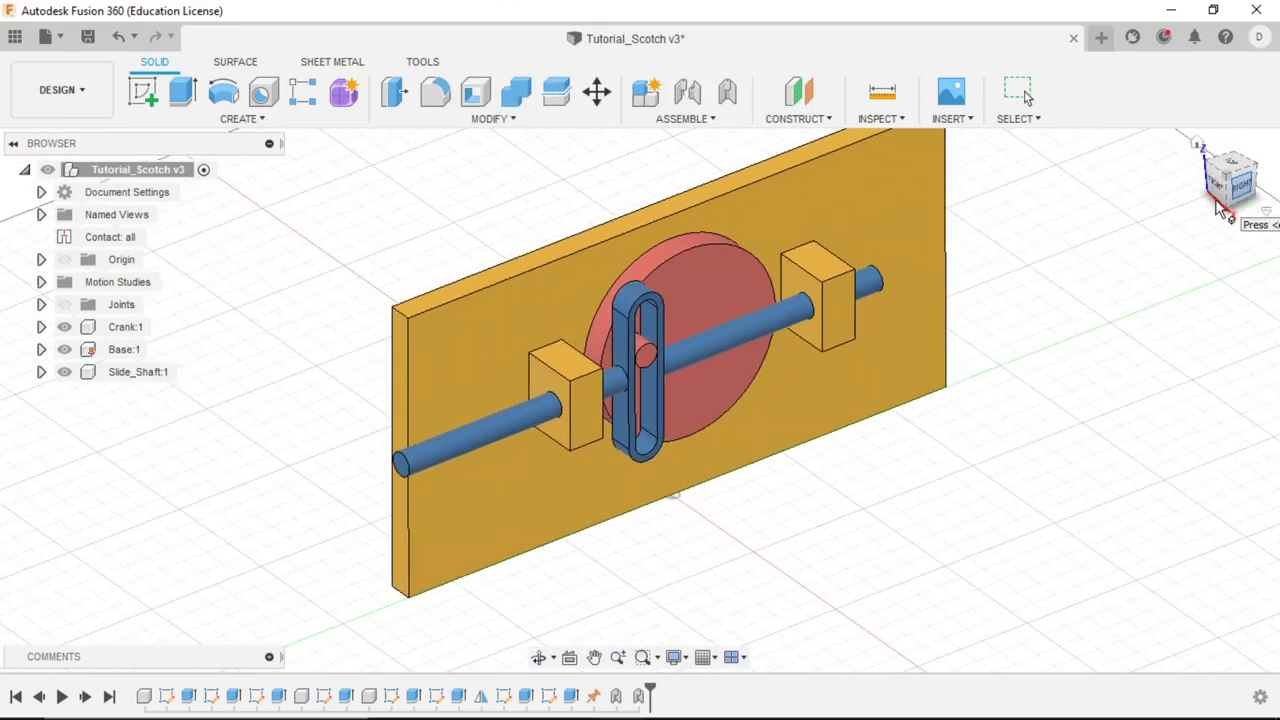
pyautogui.click(1247, 192)
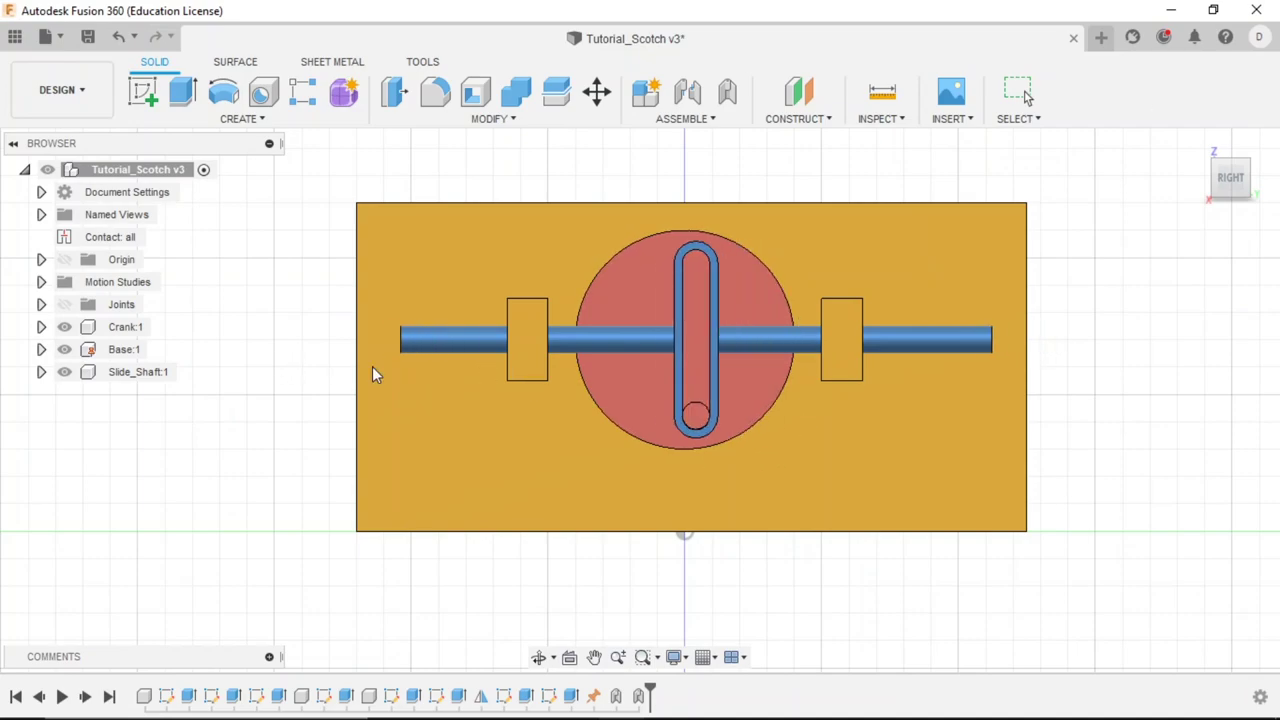
pyautogui.click(1216, 166)
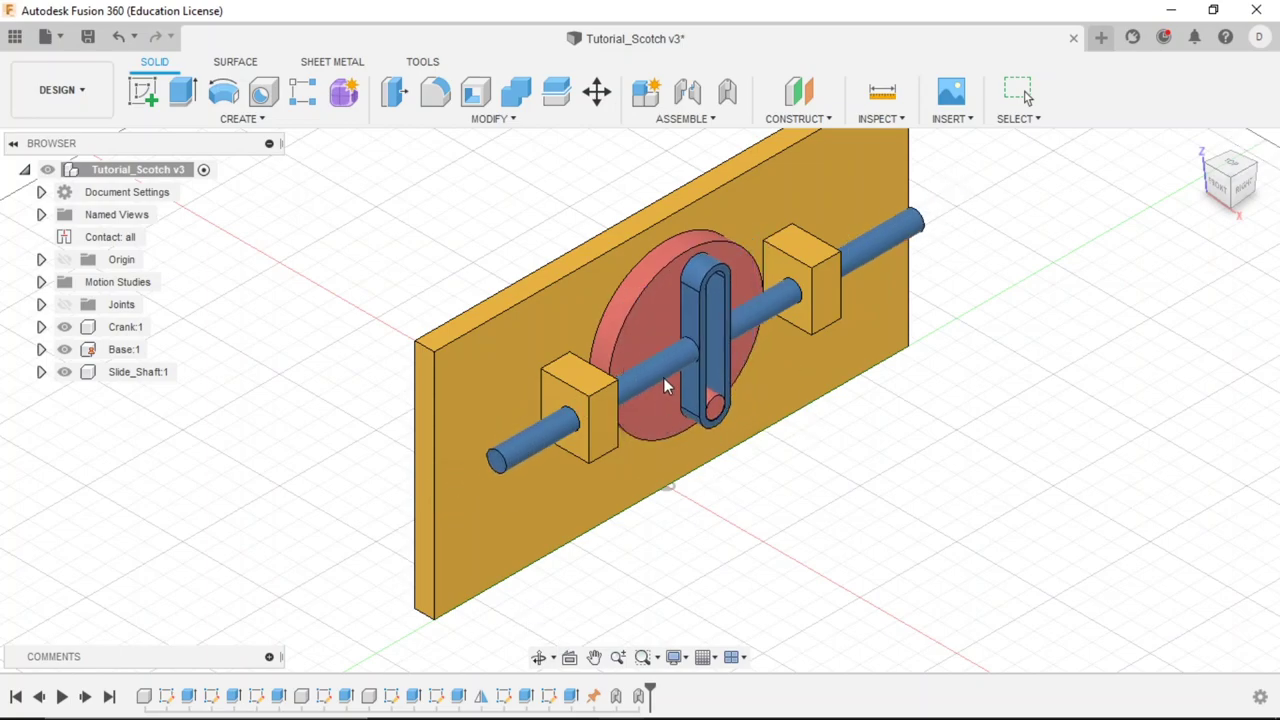
pyautogui.moveTo(670, 596)
pyautogui.keyDown('shift'); pyautogui.mouseDown(button='middle')
pyautogui.moveTo(831, 386)
pyautogui.moveTo(711, 557)
pyautogui.mouseUp(button='middle'); pyautogui.keyUp('shift')
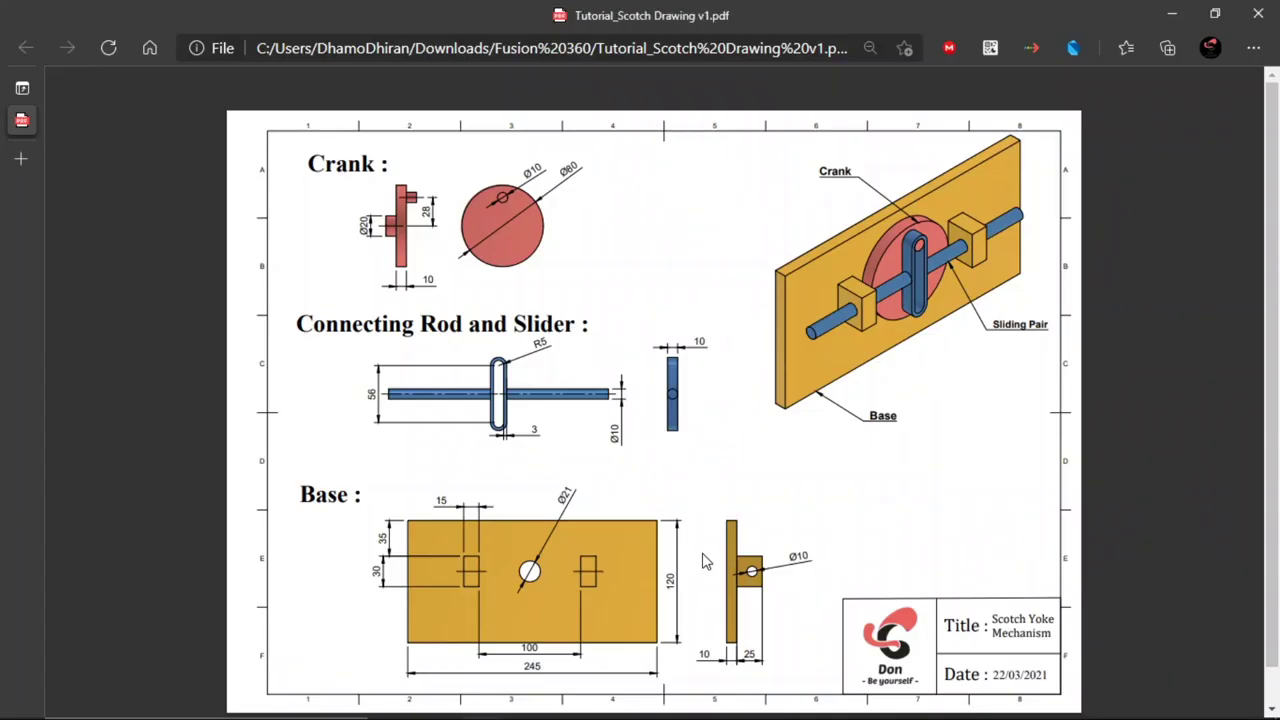
pyautogui.scroll(-1, 672, 320)
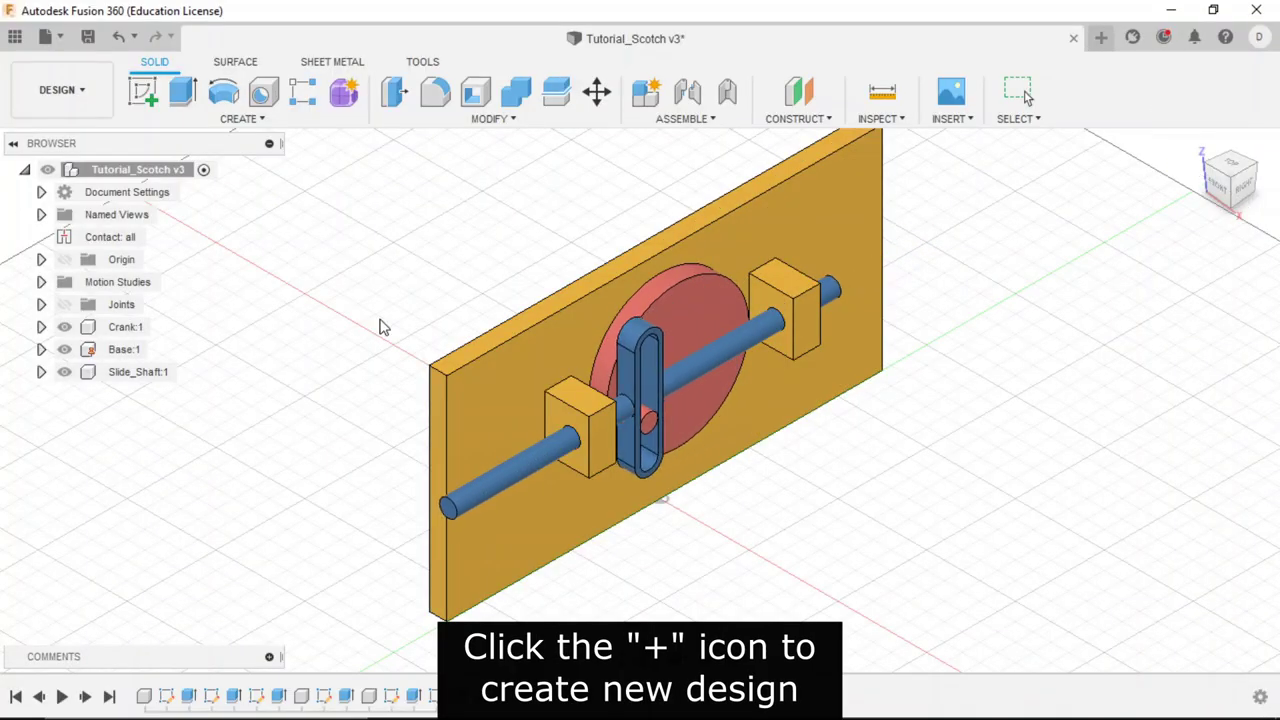
# Stop the animation and create a new blank design, dismissing the server verification warning.
pyautogui.press('Escape')
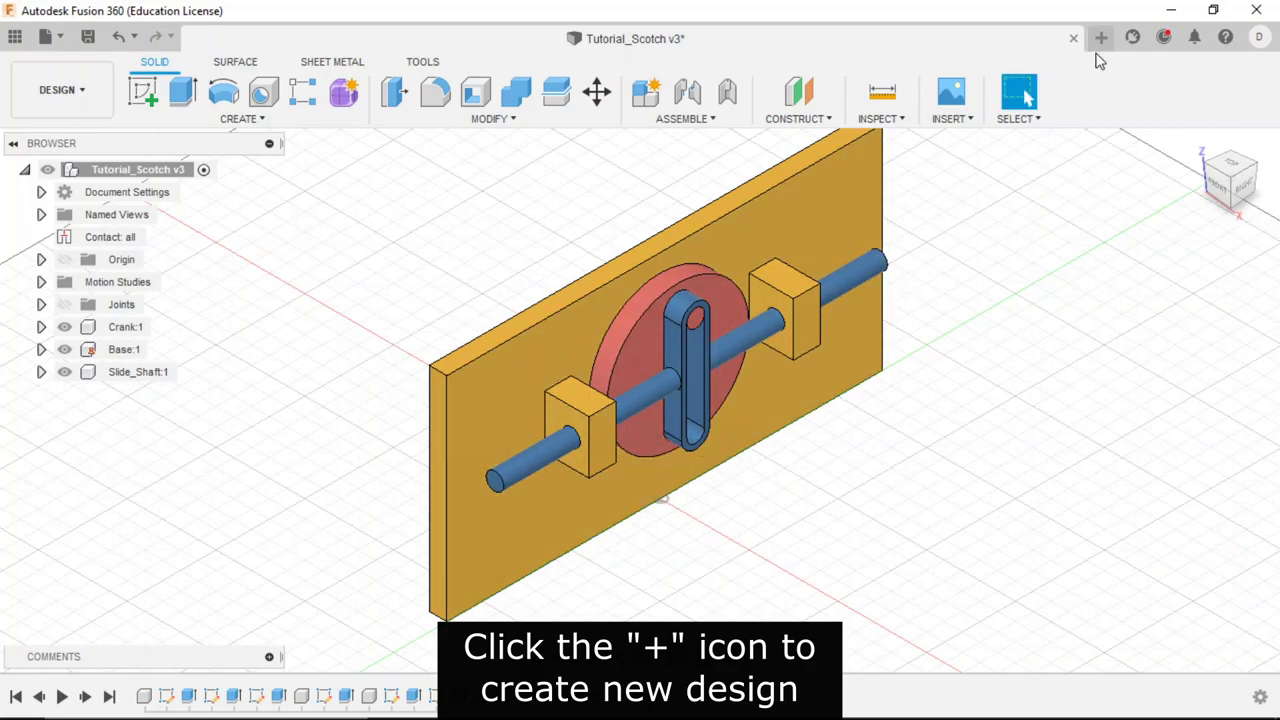
pyautogui.click(50, 38)
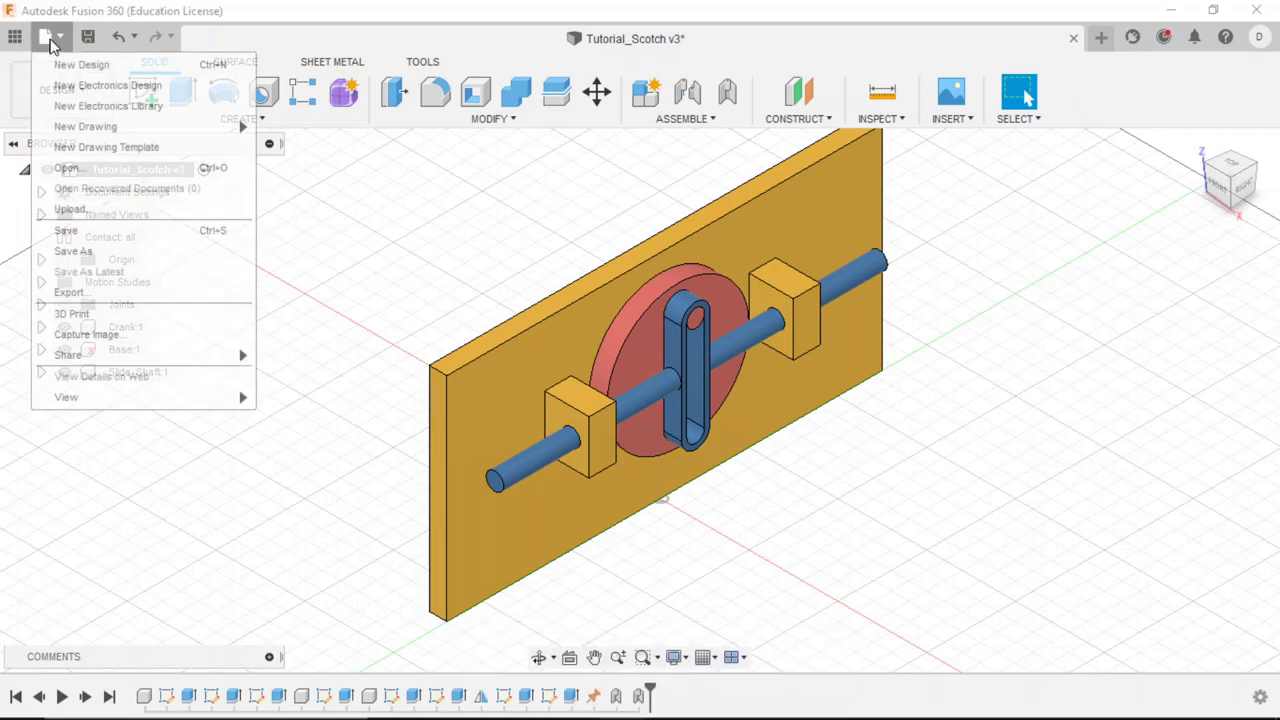
pyautogui.click(112, 66)
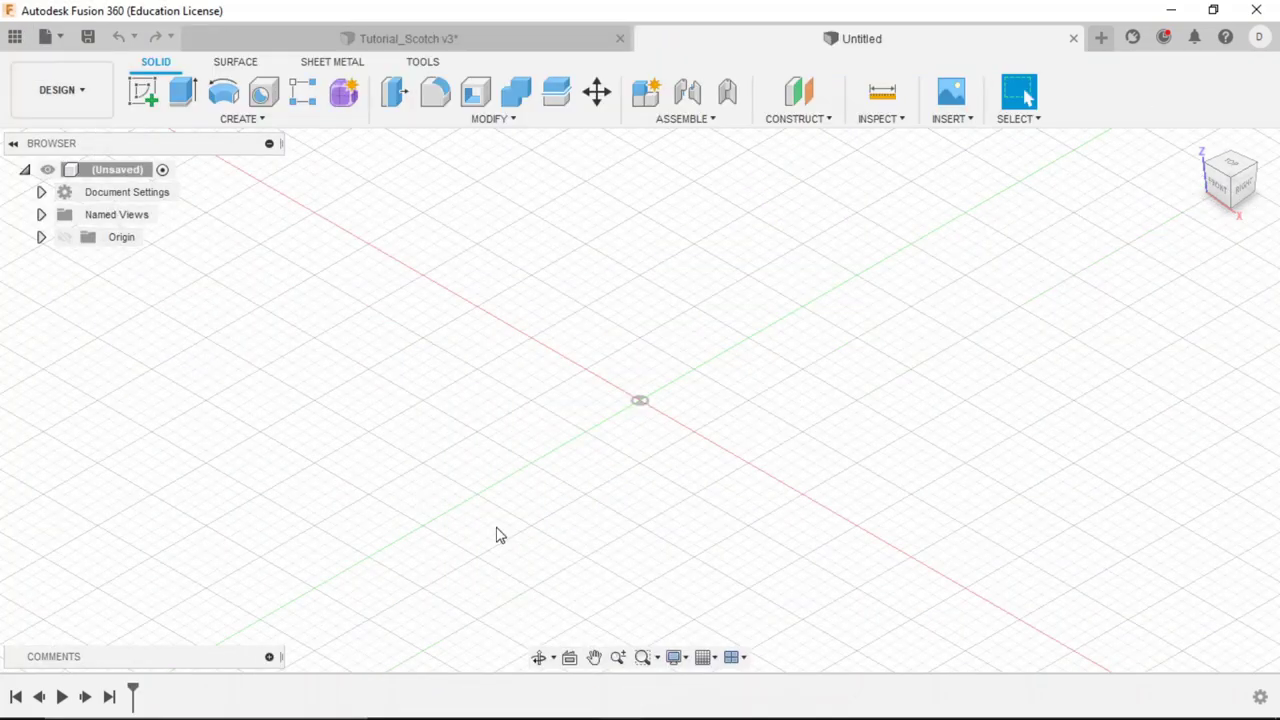
pyautogui.scroll(-2, 380, 335)
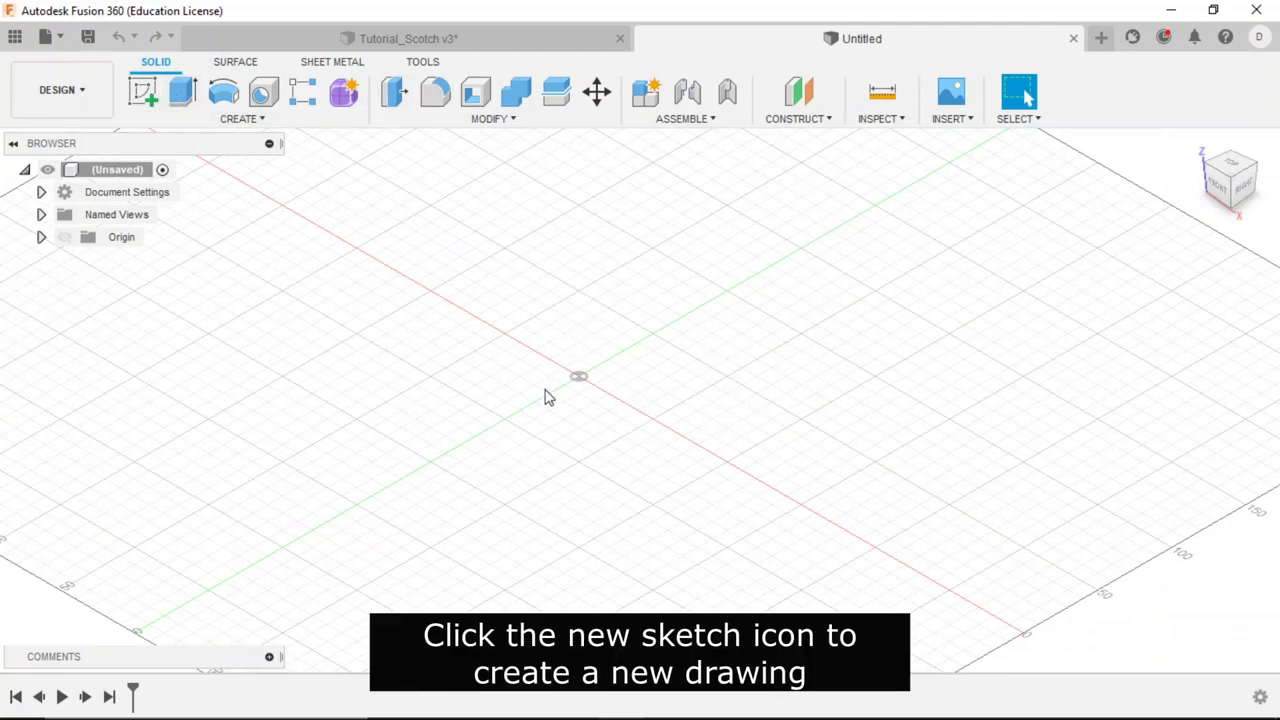
pyautogui.scroll(-1, 1105, 469)
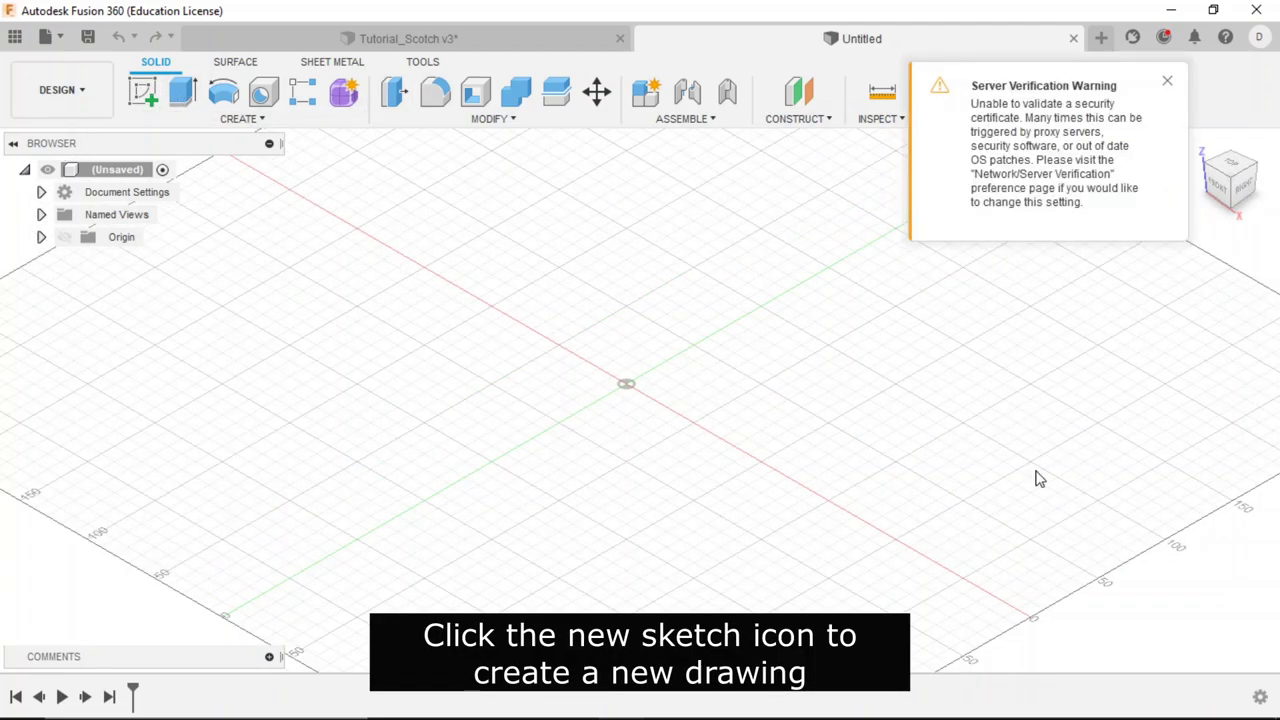
pyautogui.click(1167, 84)
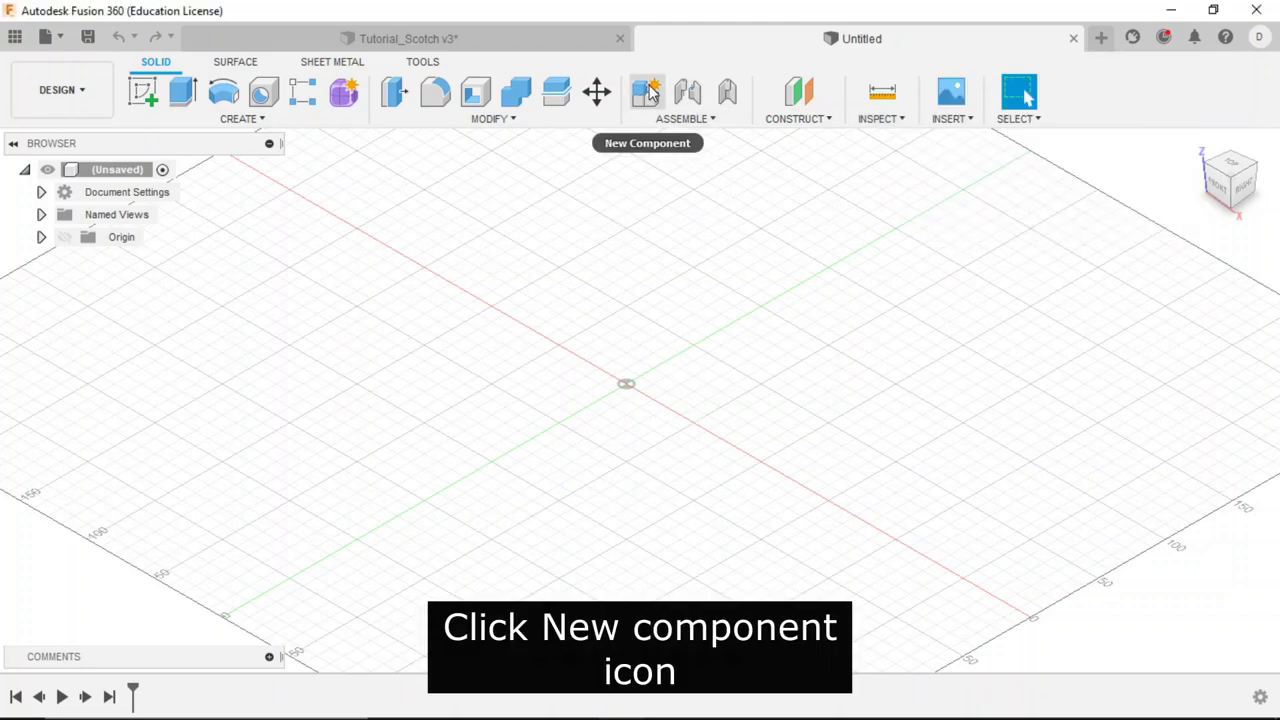
pyautogui.moveTo(645, 92)
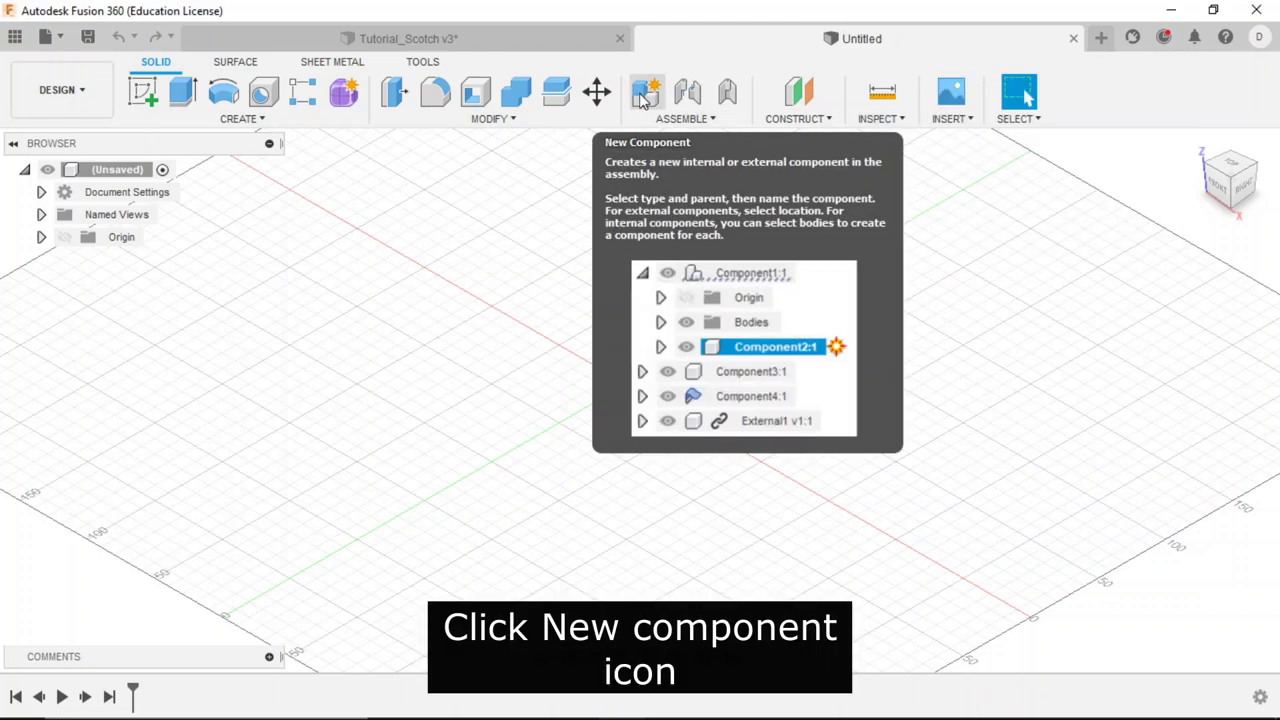
# Add a new component named 'Crank' and expand it in the browser.
pyautogui.click(682, 118)
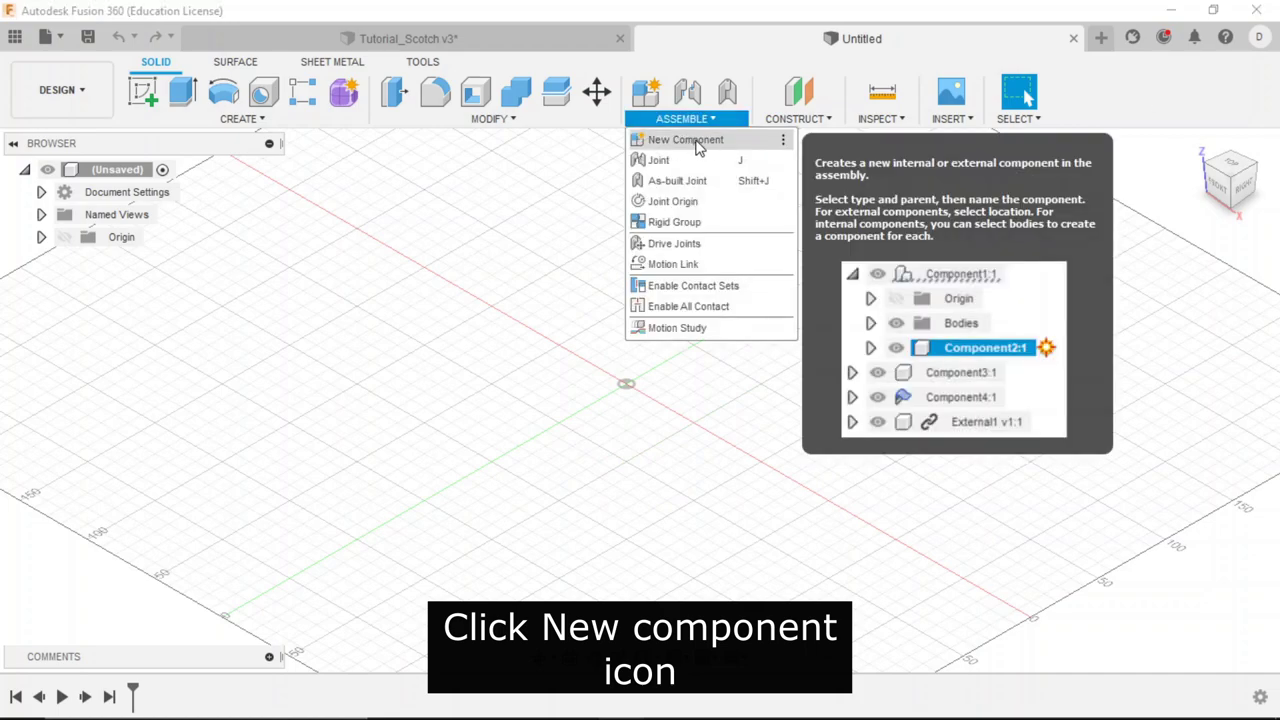
pyautogui.click(698, 143)
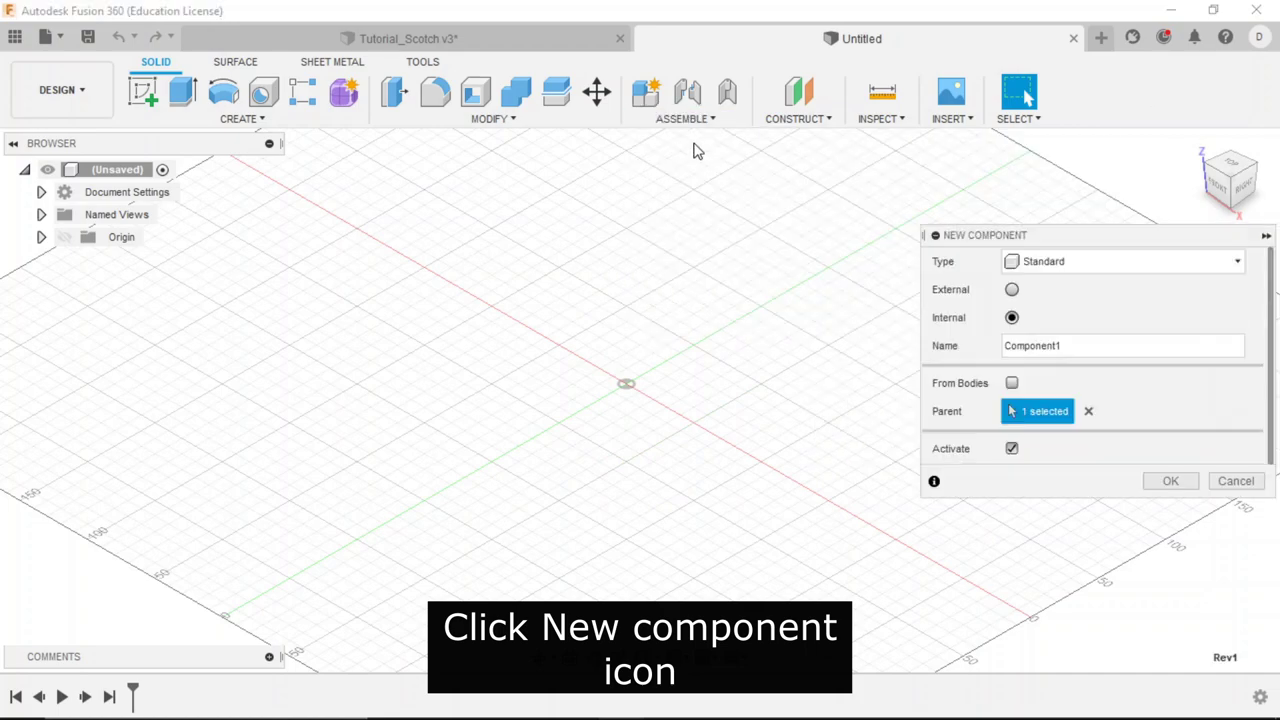
pyautogui.click(1071, 346)
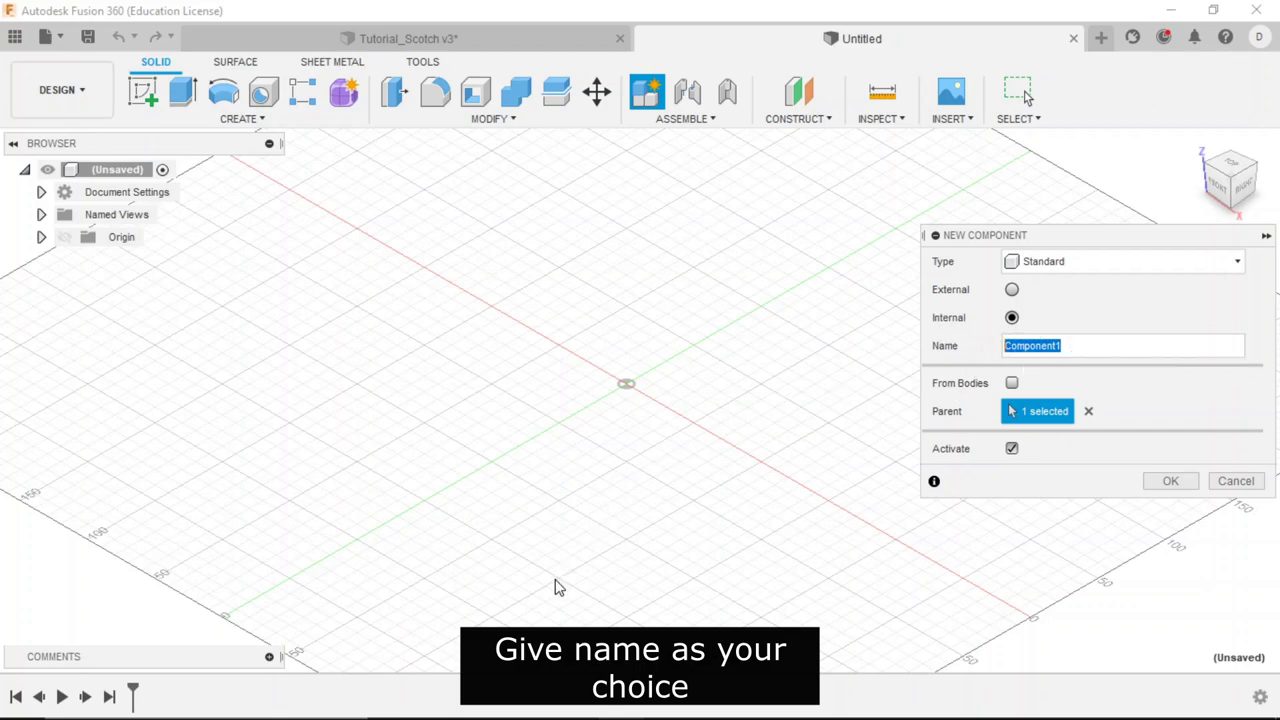
pyautogui.write('Crank')
pyautogui.press('Return')
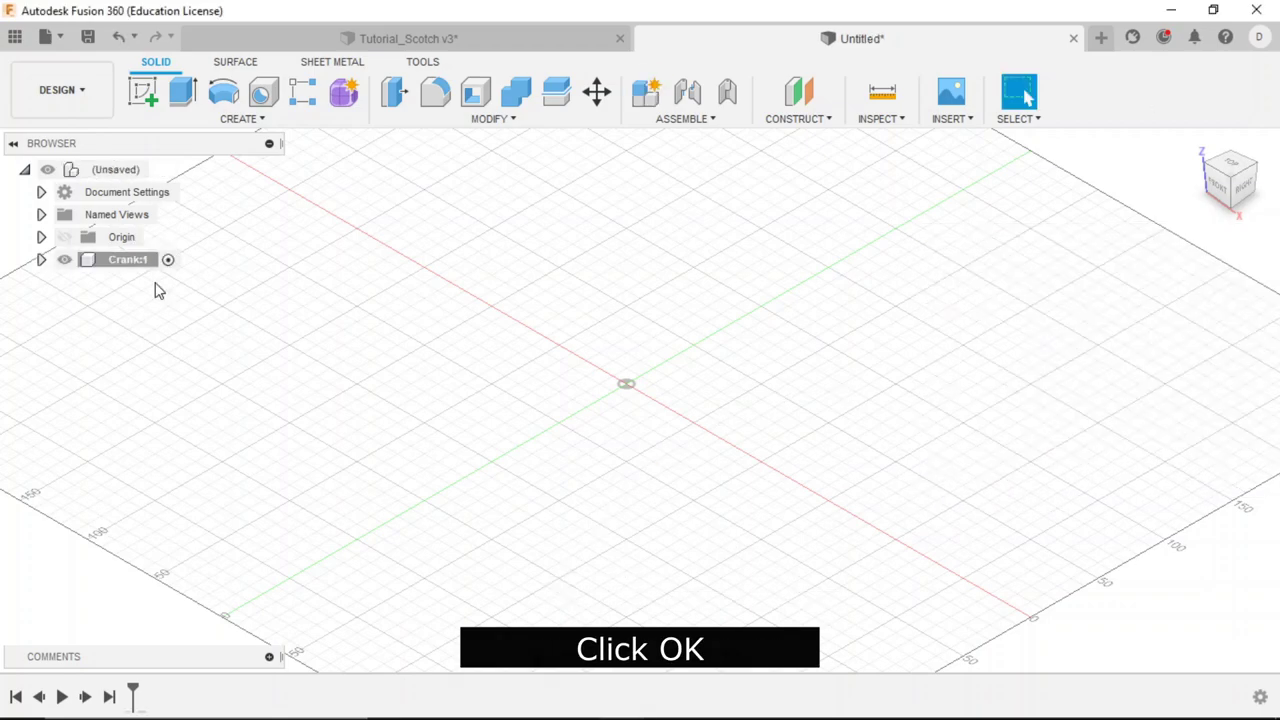
pyautogui.click(42, 260)
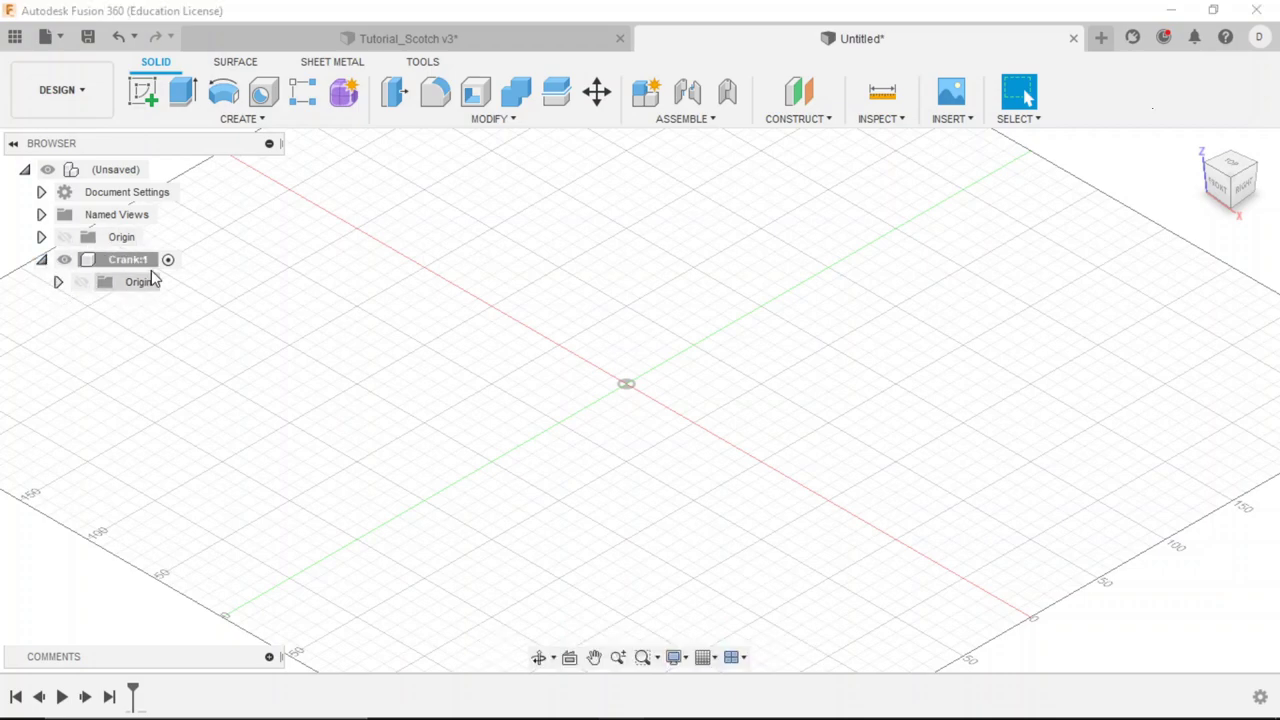
# Start a new sketch on the vertical right-side origin plane.
pyautogui.click(185, 117)
pyautogui.click(203, 162)
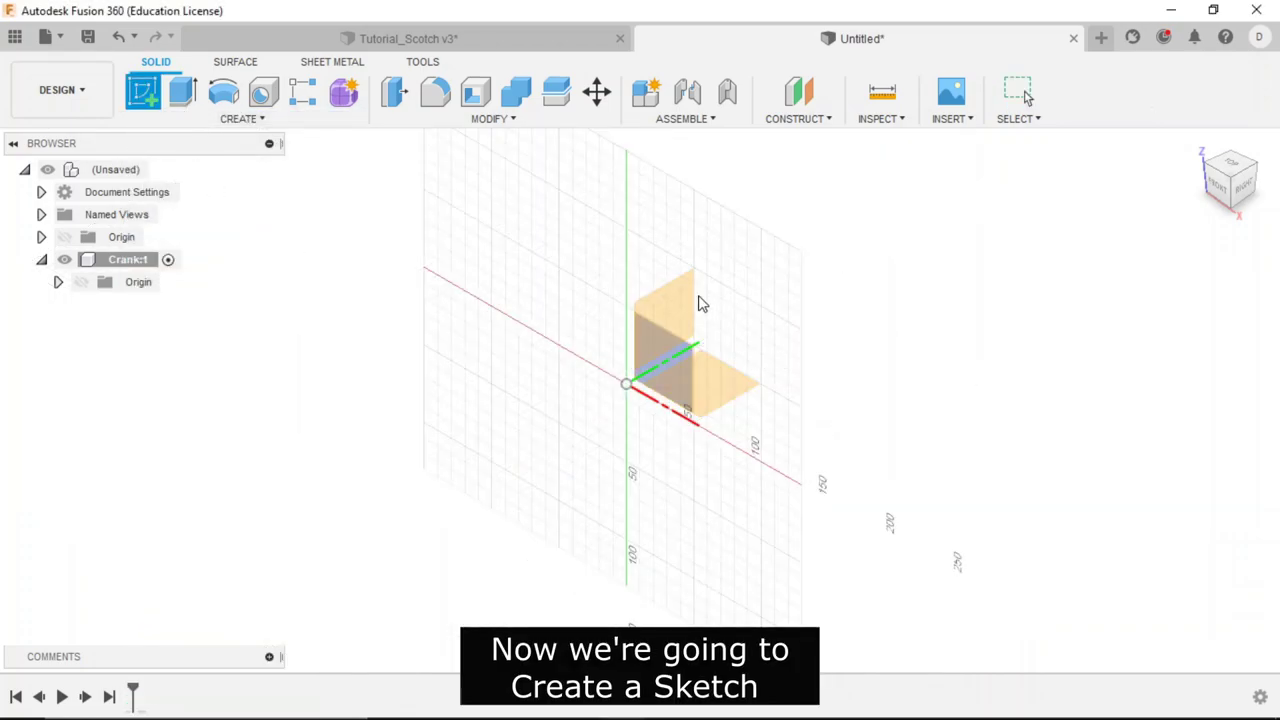
pyautogui.click(675, 299)
pyautogui.click(675, 299)
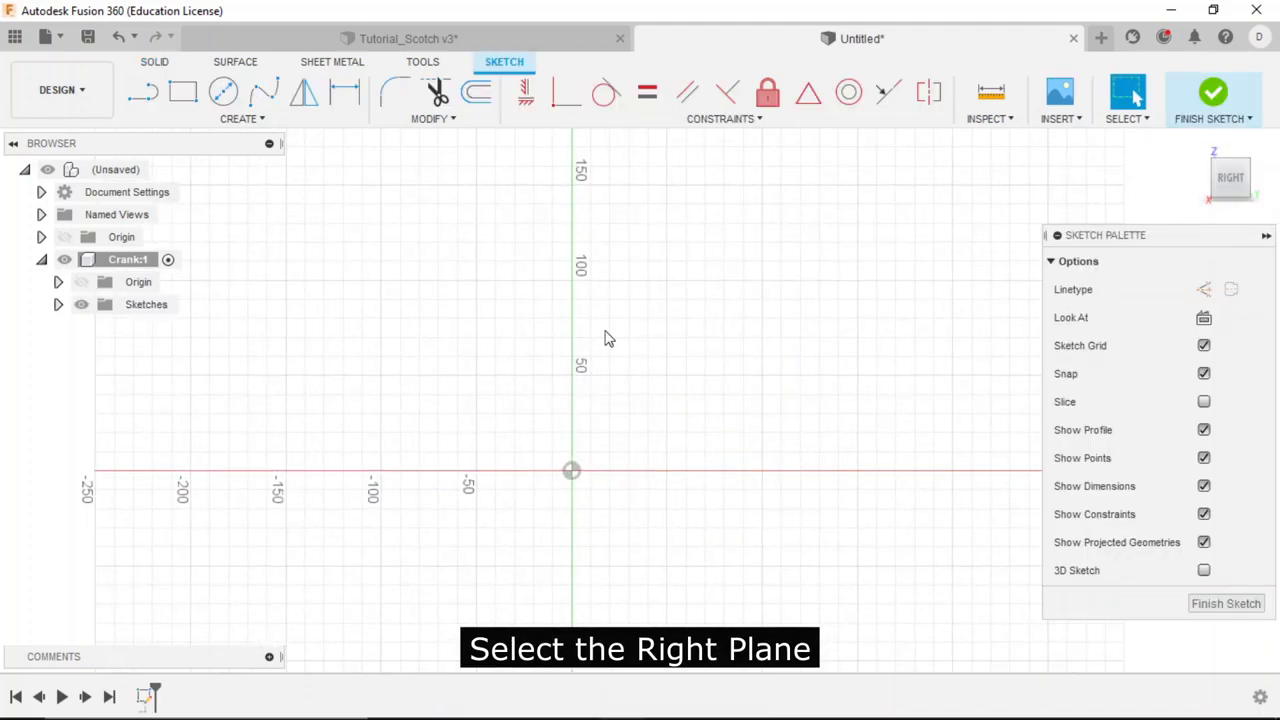
# Begin a center-diameter circle with its centre on the vertical axis.
pyautogui.scroll(-2, 717, 306)
pyautogui.scroll(-1, 640, 546)
pyautogui.scroll(1, 591, 346)
pyautogui.scroll(1, 588, 335)
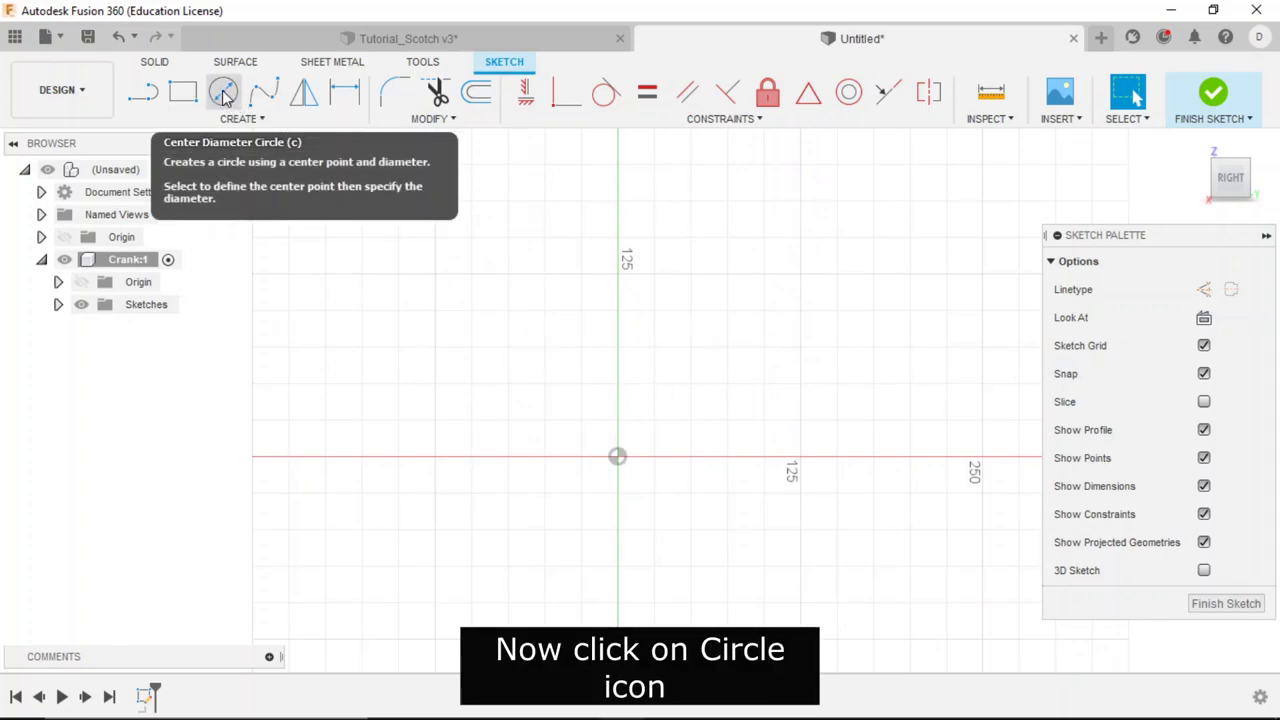
pyautogui.press('c')
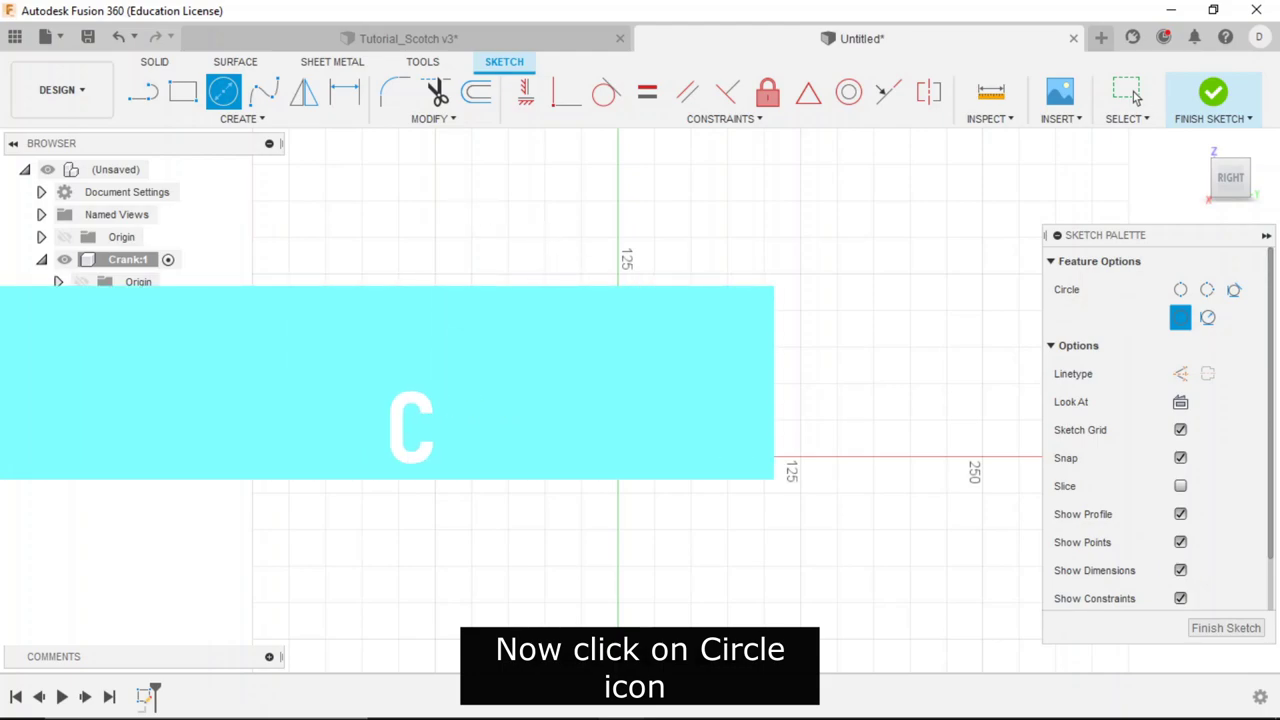
pyautogui.click(619, 276)
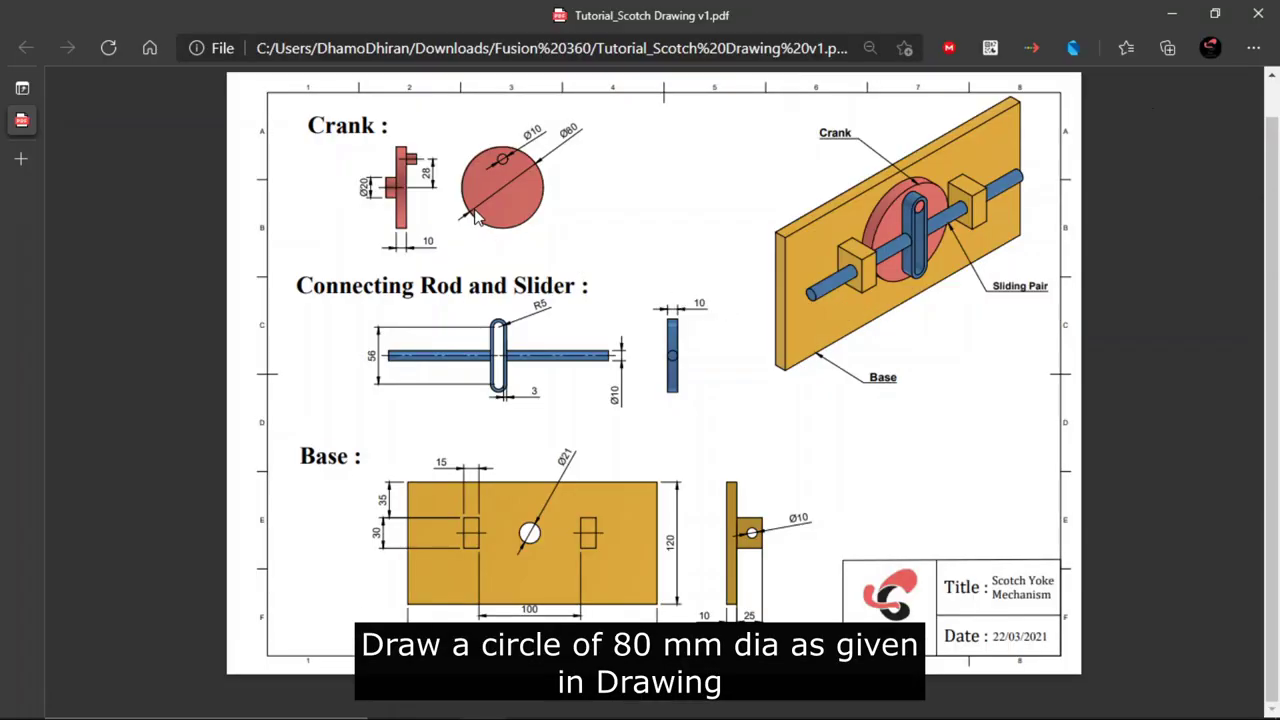
# Zoom into the Crank section of the PDF to read its Ø80 and Ø10 dimensions.
pyautogui.keyDown('ctrl'); pyautogui.scroll(2, 477, 210); pyautogui.keyUp('ctrl')
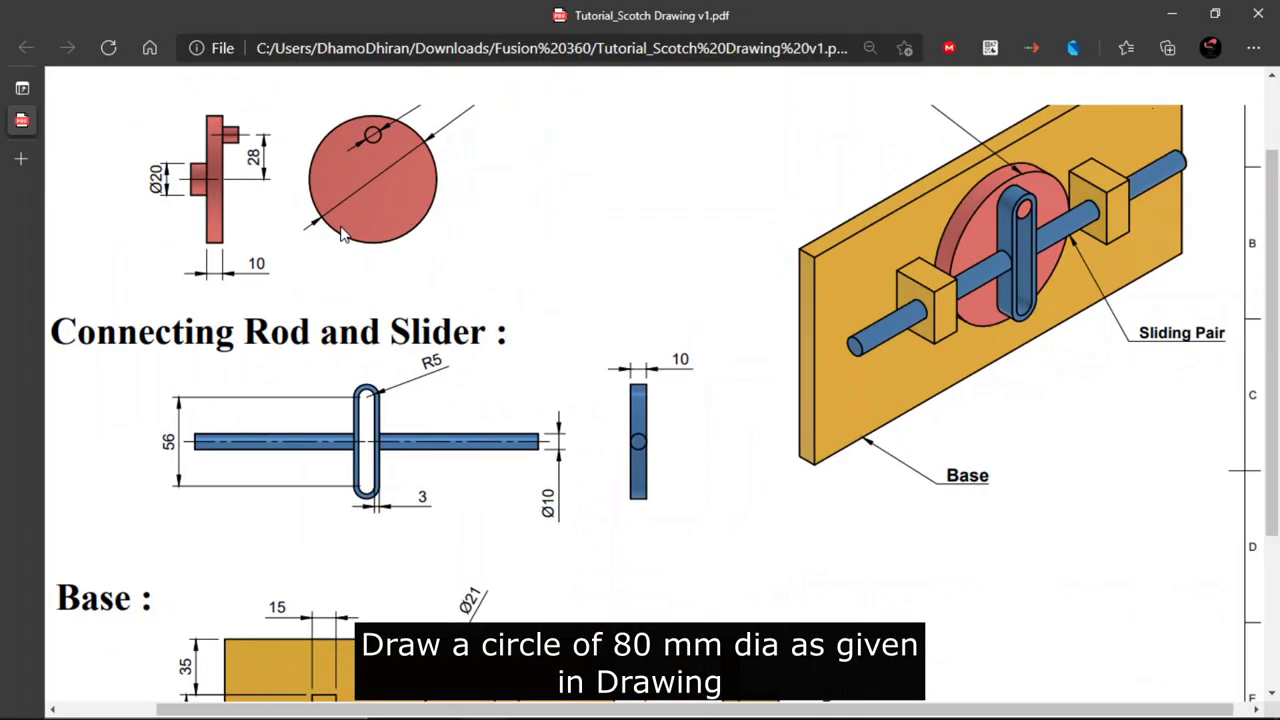
pyautogui.scroll(2, 341, 233)
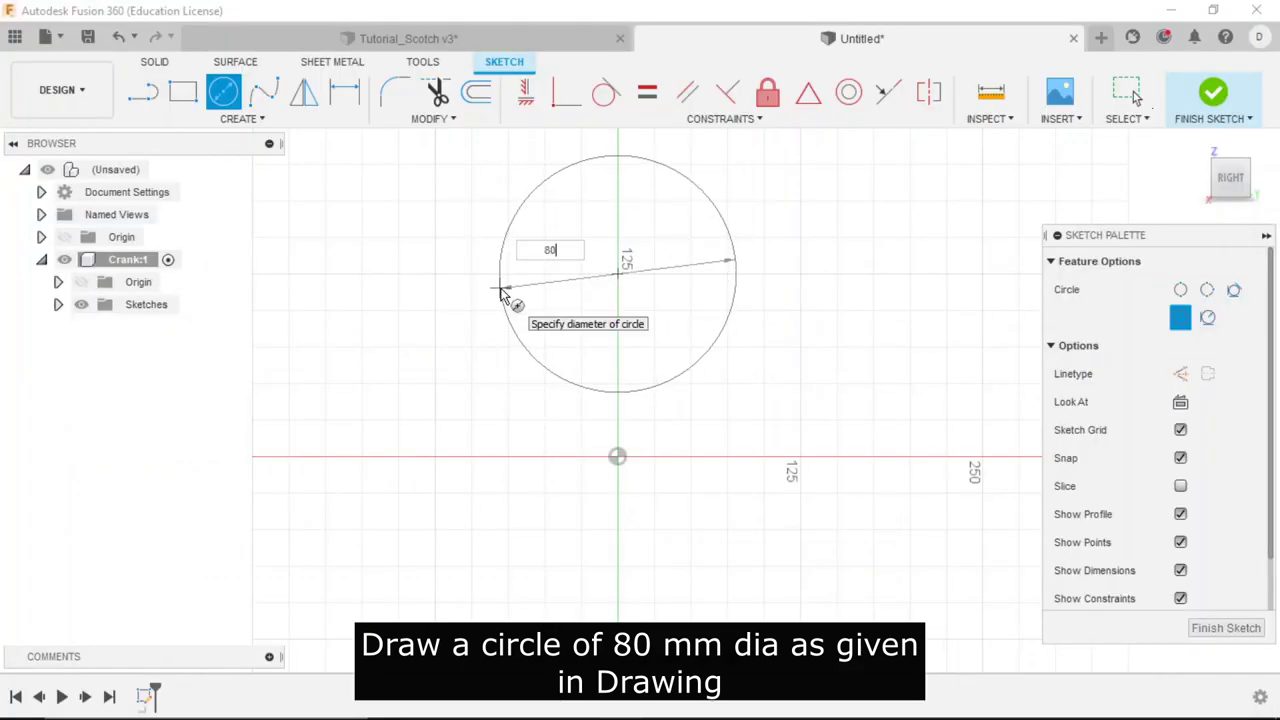
# Commit the crank circle at 80 mm diameter and finish the sketch.
pyautogui.press('Tab')
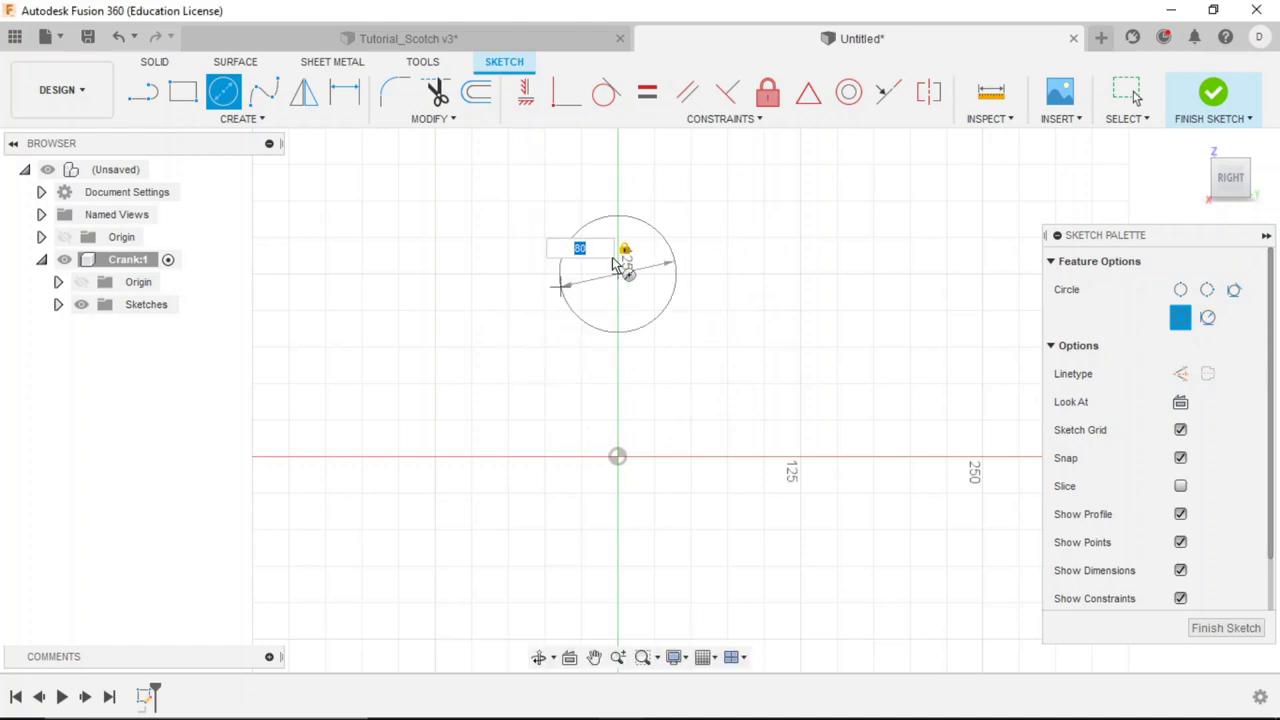
pyautogui.press('Return')
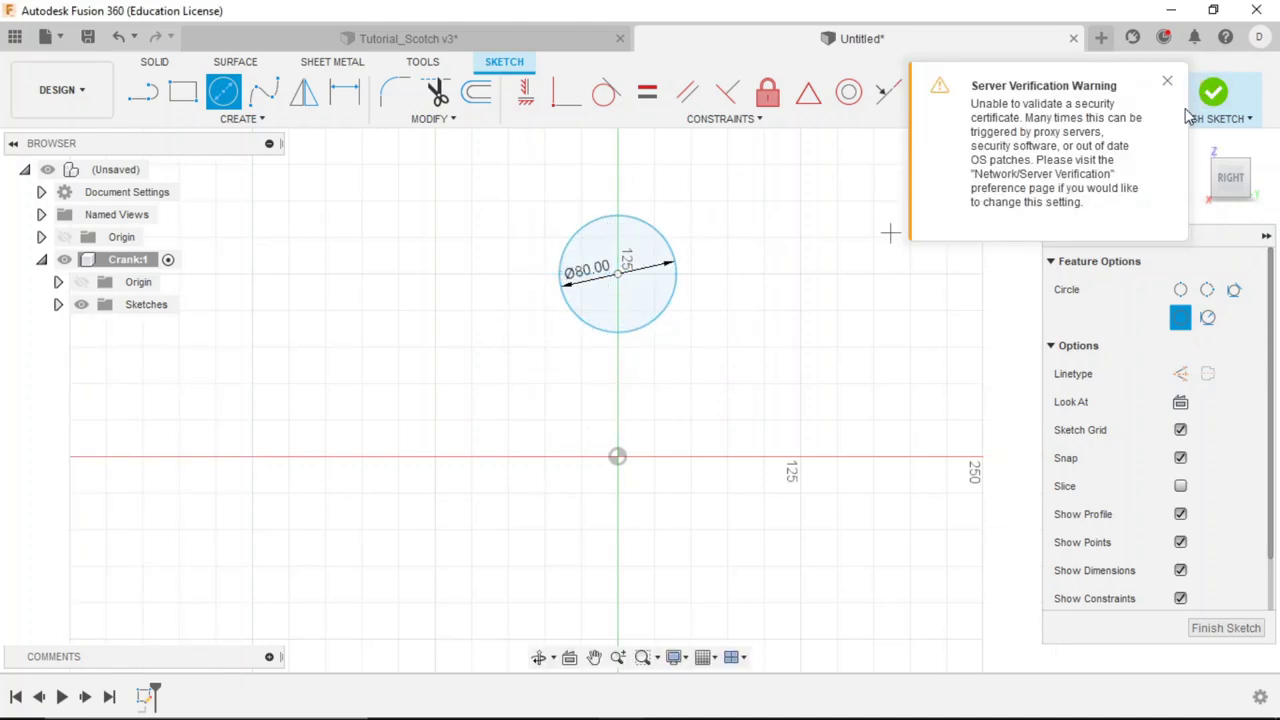
pyautogui.click(1166, 84)
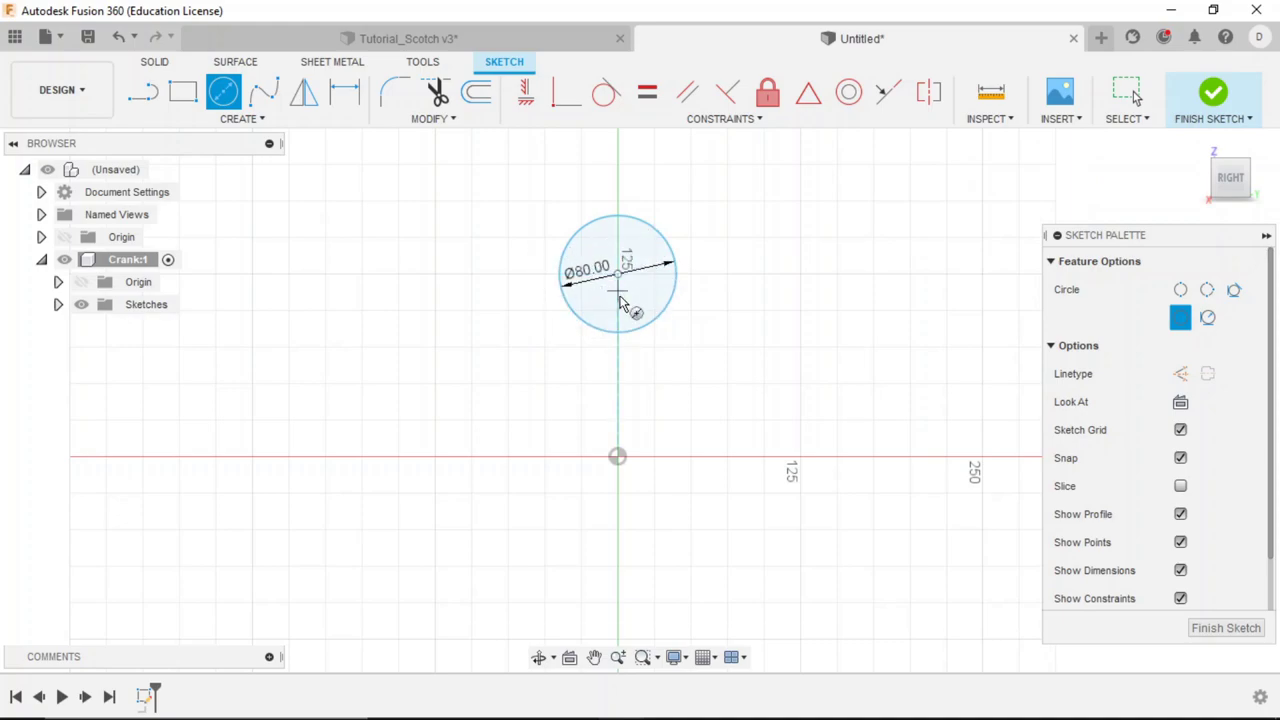
pyautogui.click(1226, 104)
pyautogui.click(1199, 146)
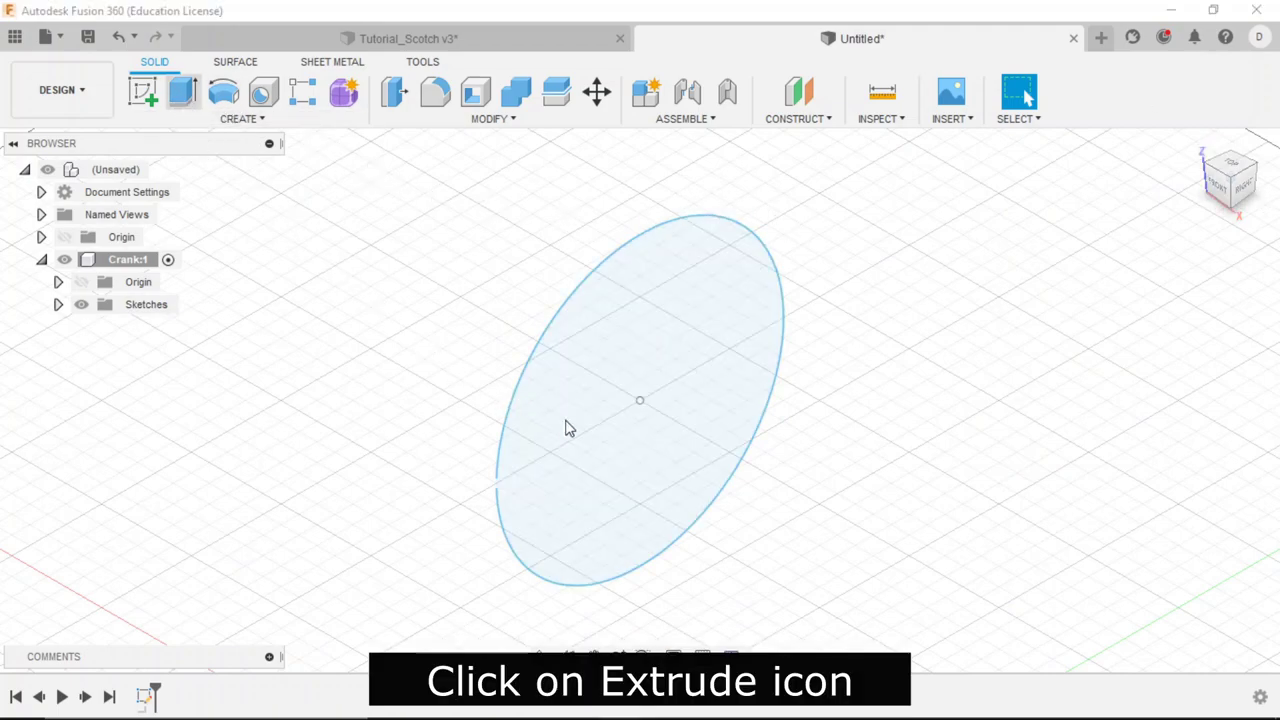
# Extrude the Ø80 circle 10 mm to one side as a new body.
pyautogui.press('e')
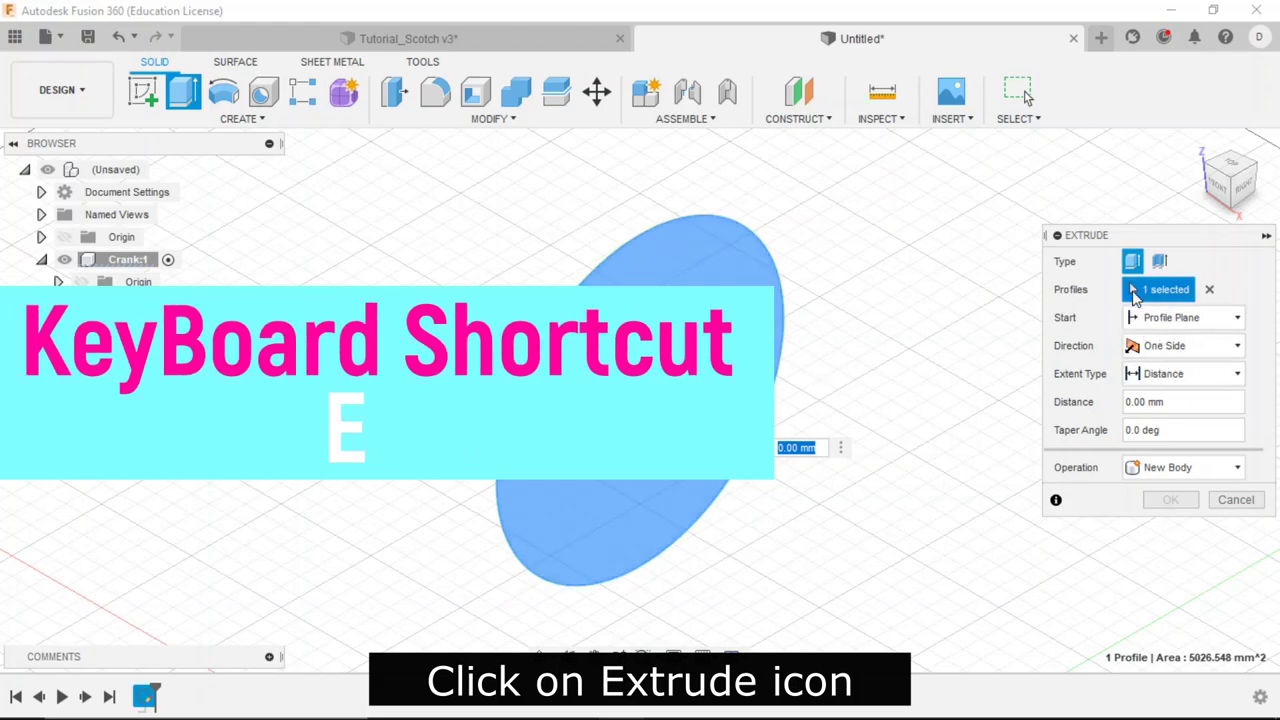
pyautogui.click(1175, 345)
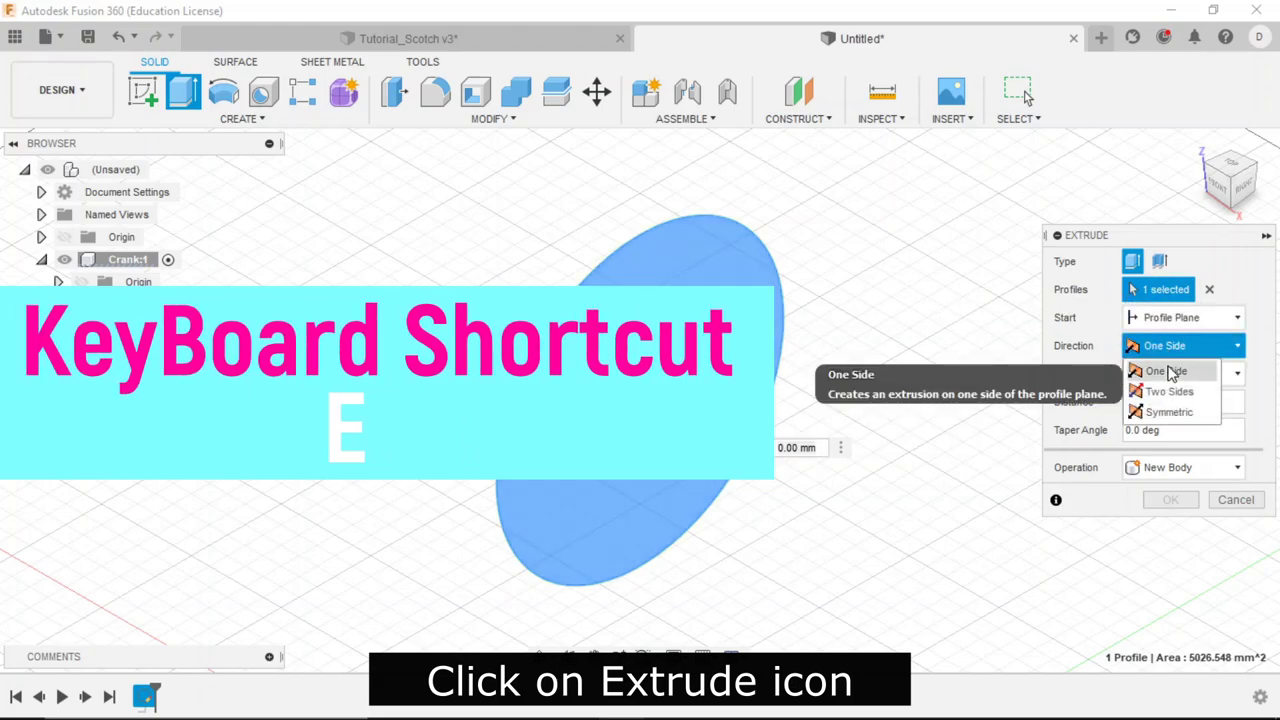
pyautogui.click(1165, 371)
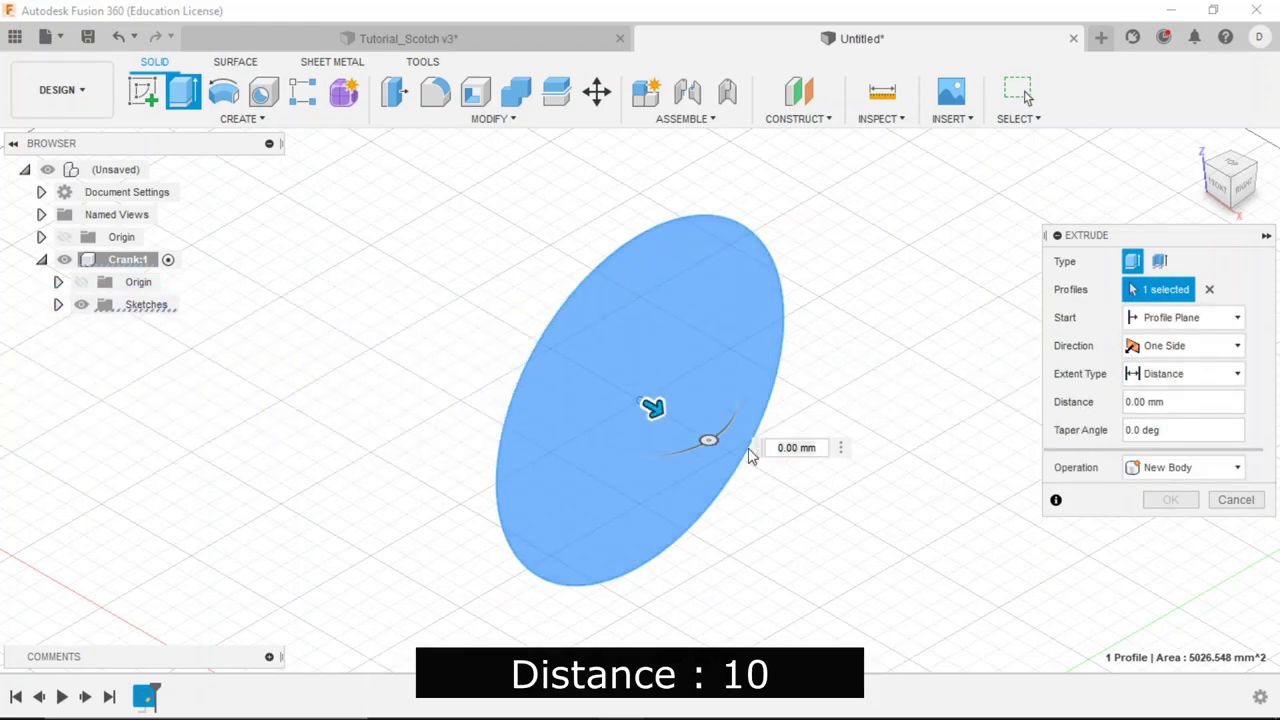
pyautogui.moveTo(652, 409); pyautogui.dragTo(677, 418)
pyautogui.write('10')
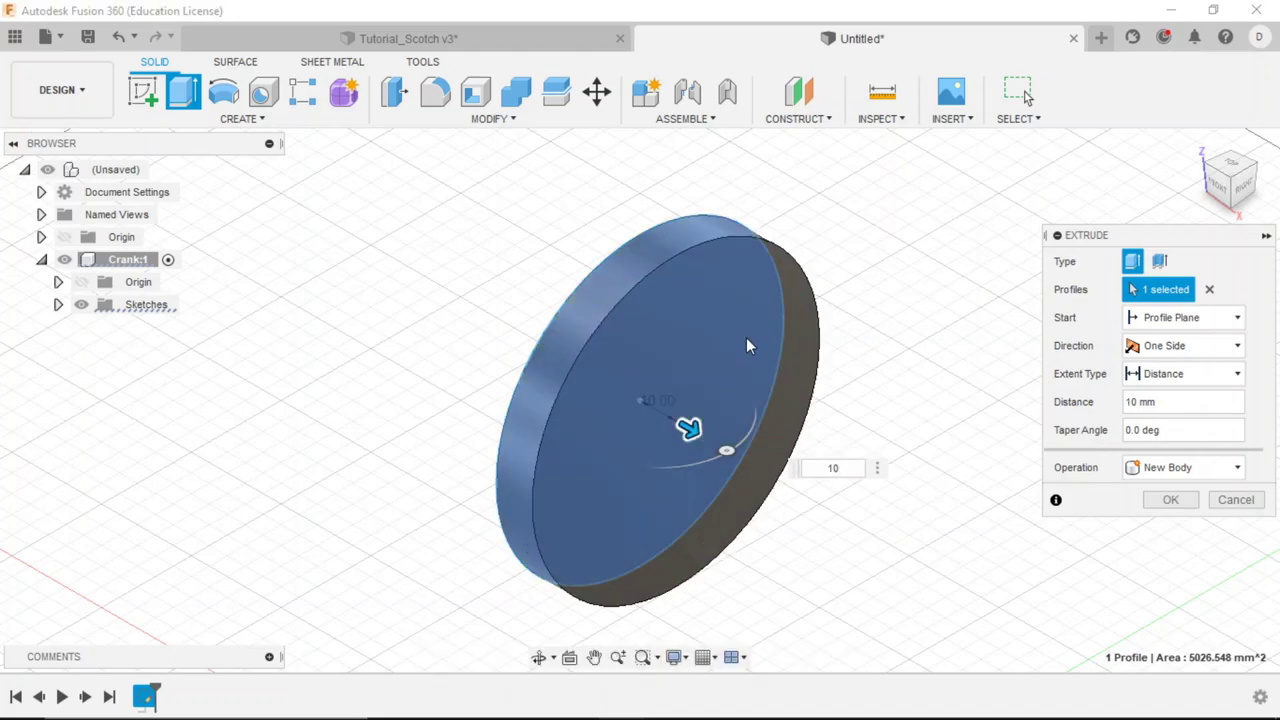
pyautogui.click(1167, 466)
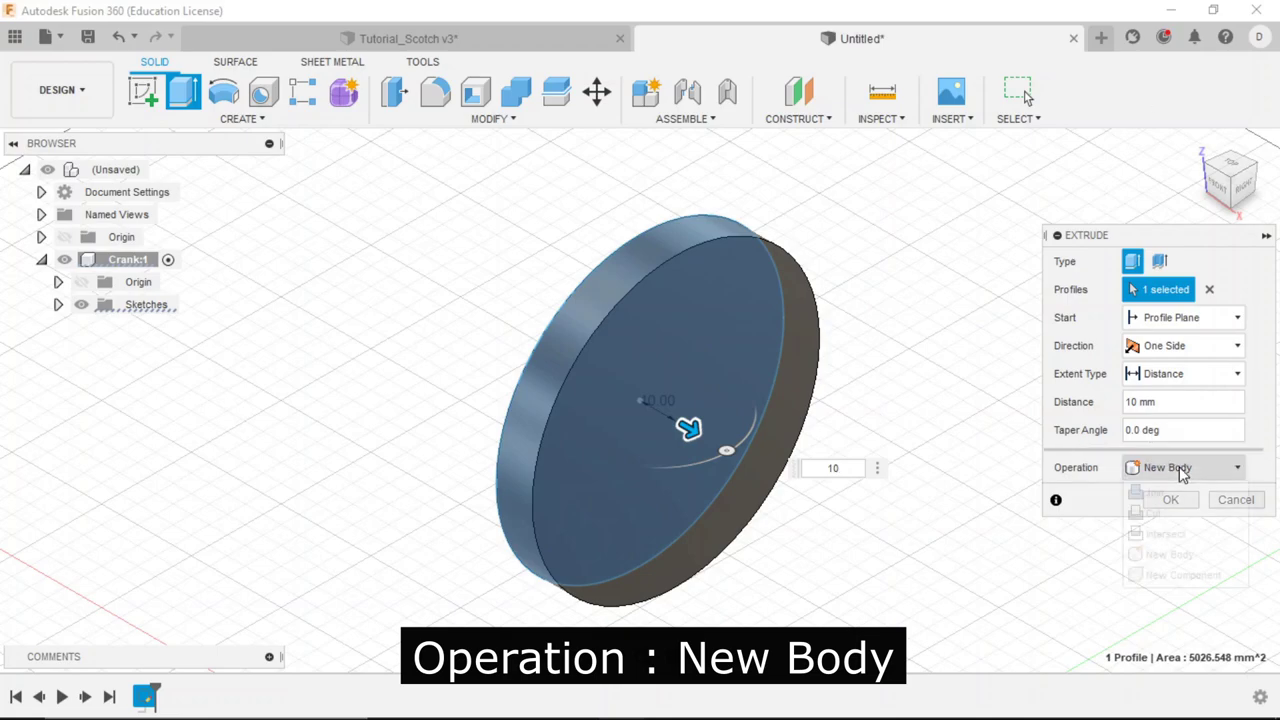
pyautogui.click(1175, 551)
pyautogui.click(1172, 502)
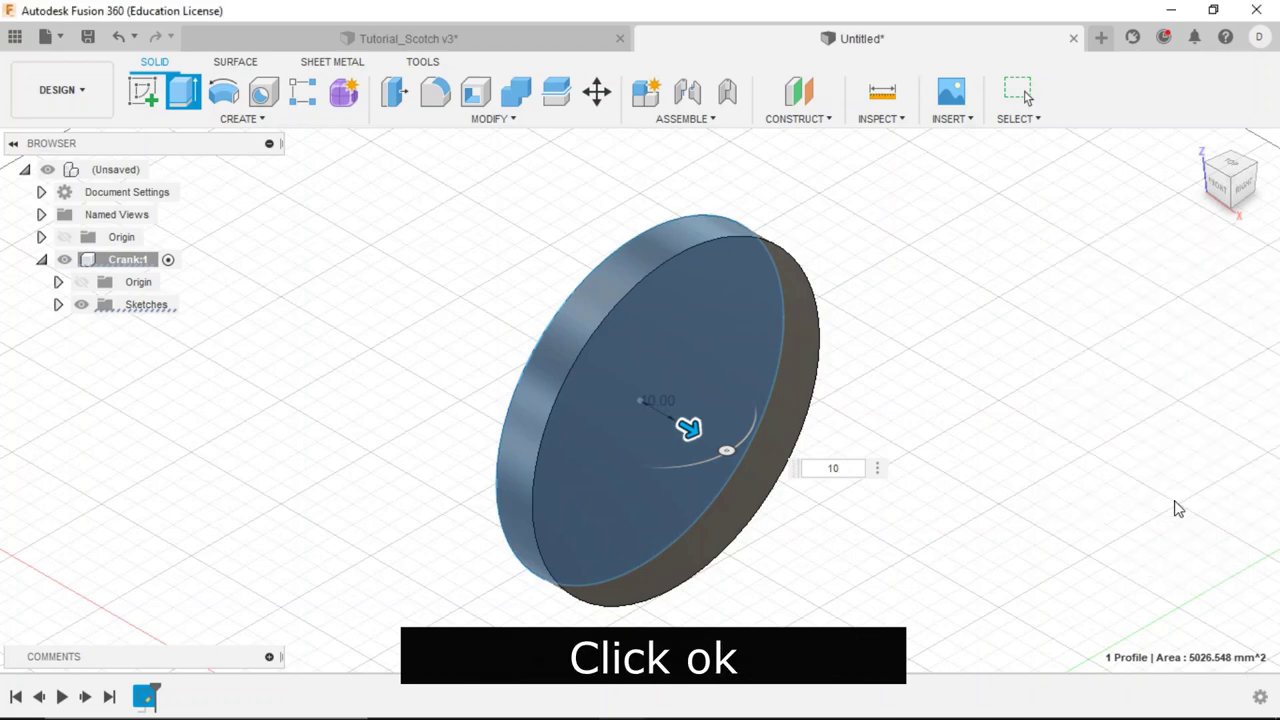
pyautogui.click(880, 120)
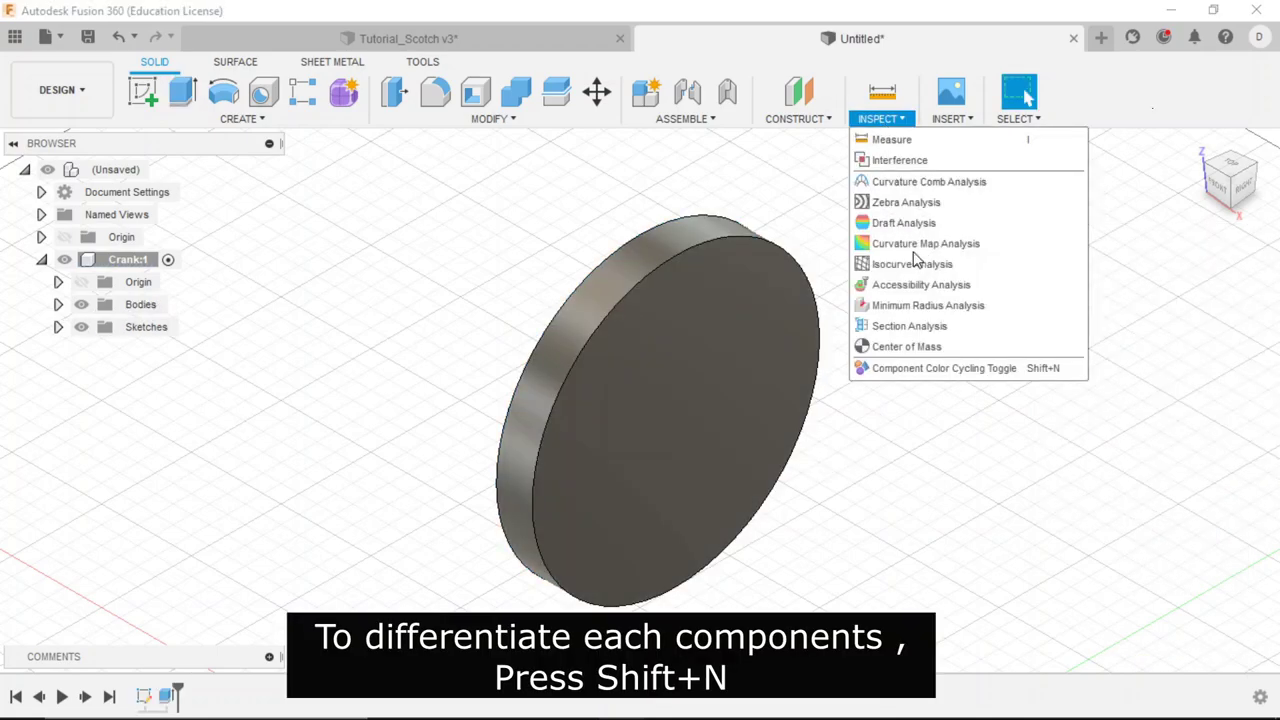
# Turn on component colour cycling and select the disc's front face.
pyautogui.click(945, 368)
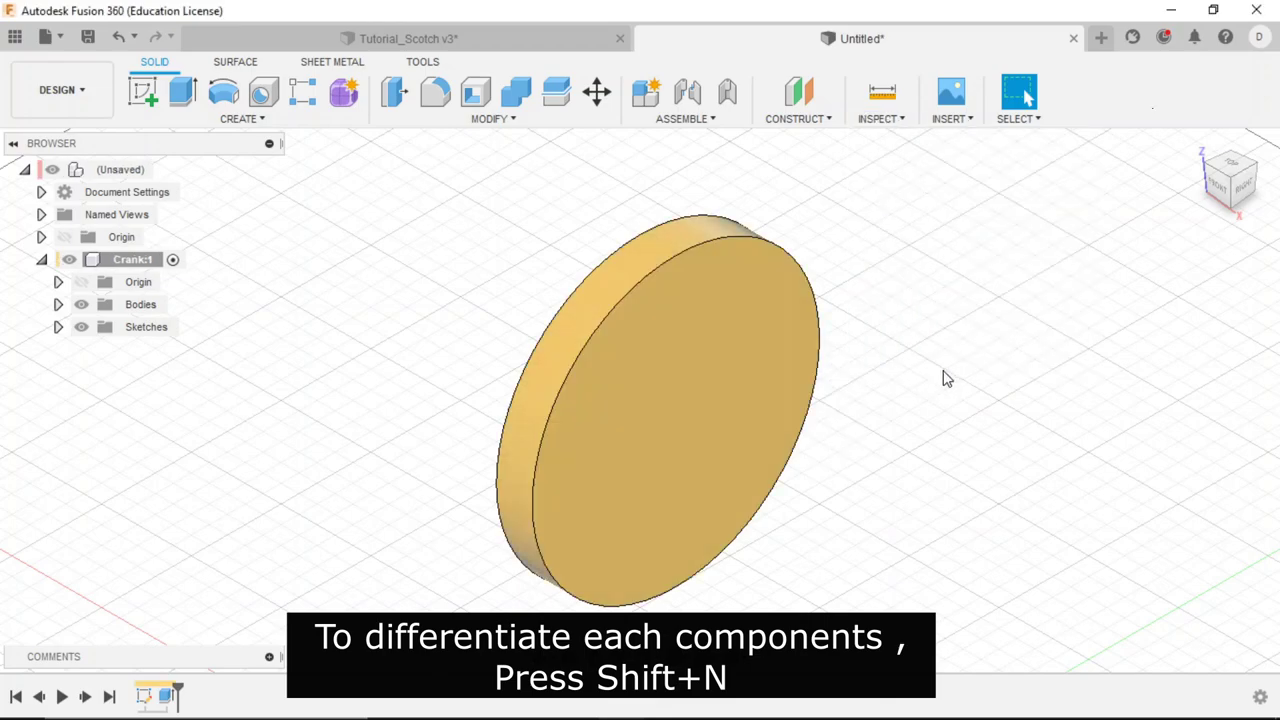
pyautogui.scroll(-2, 730, 318)
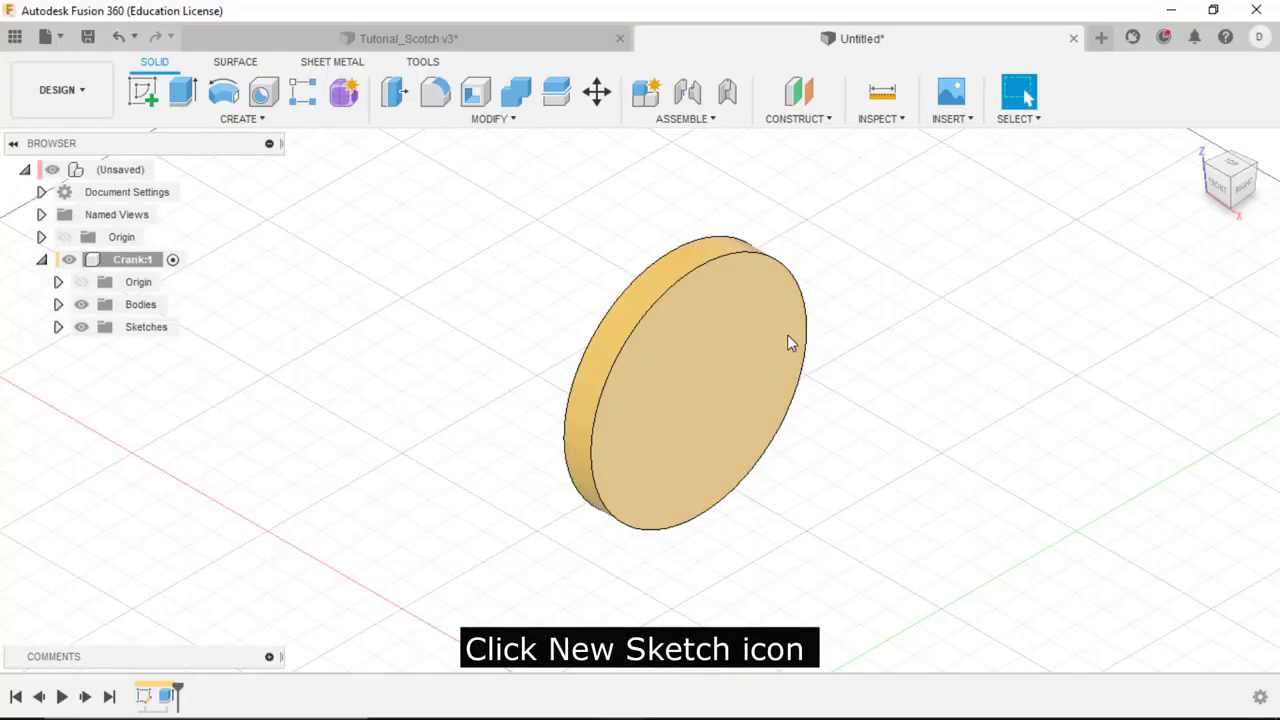
pyautogui.click(757, 338)
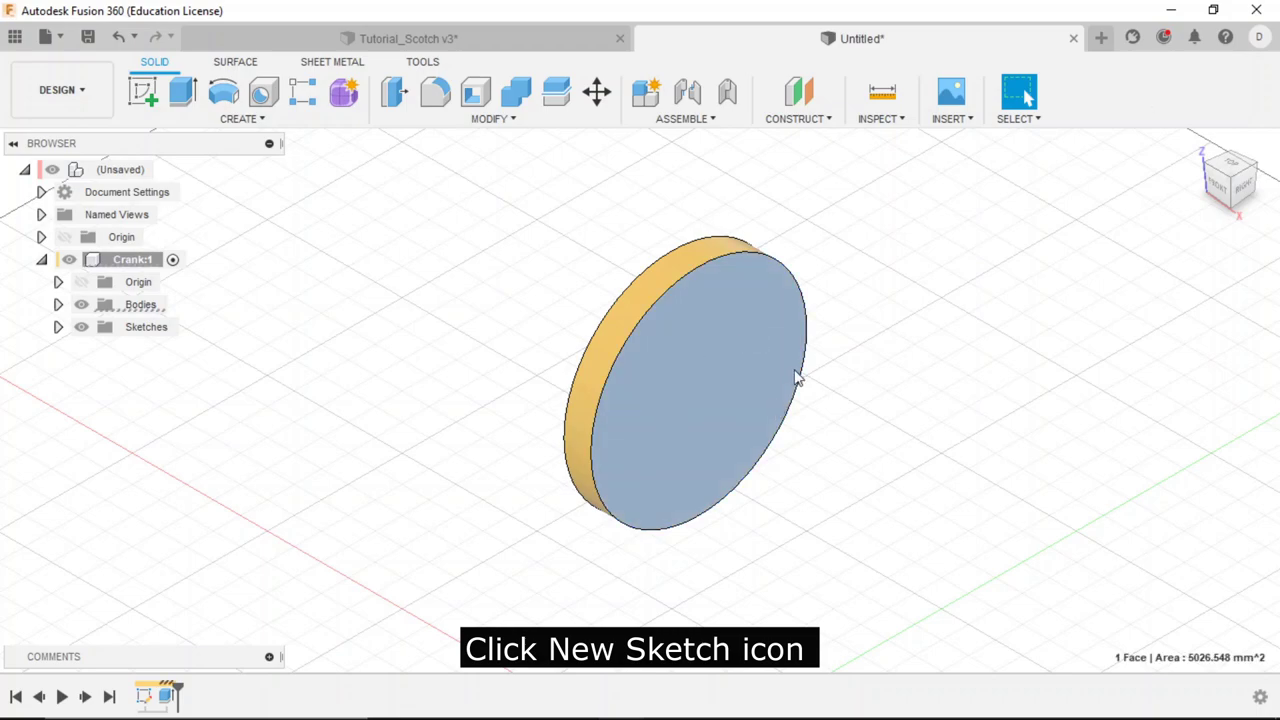
# Sketch a Ø10 mm circle on the disc face, centred on the vertical axis above the centre.
pyautogui.click(143, 92)
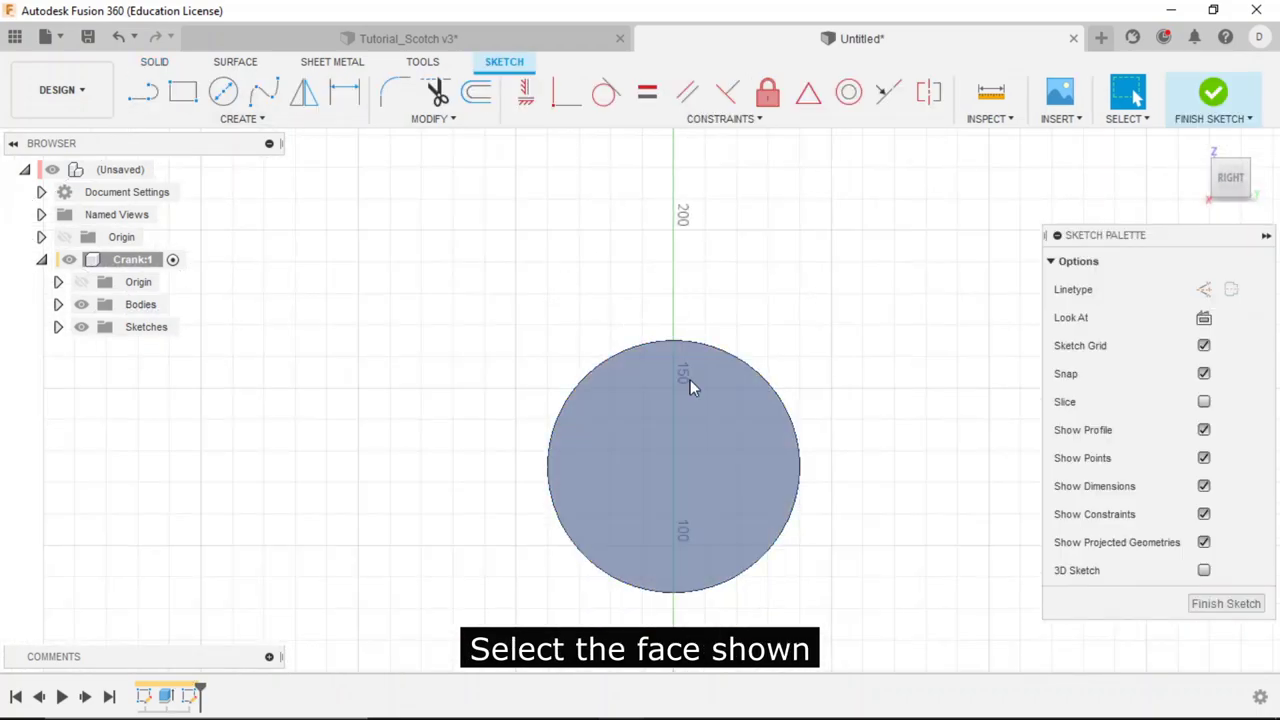
pyautogui.click(223, 91)
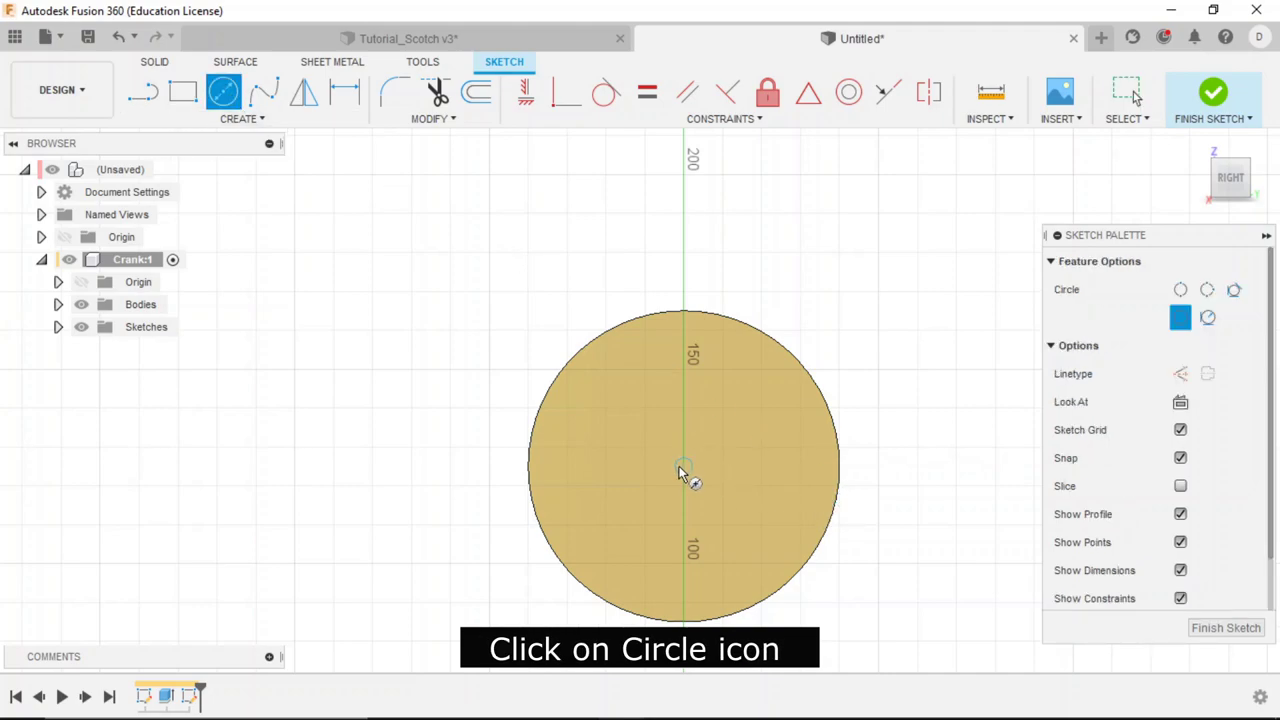
pyautogui.click(684, 371)
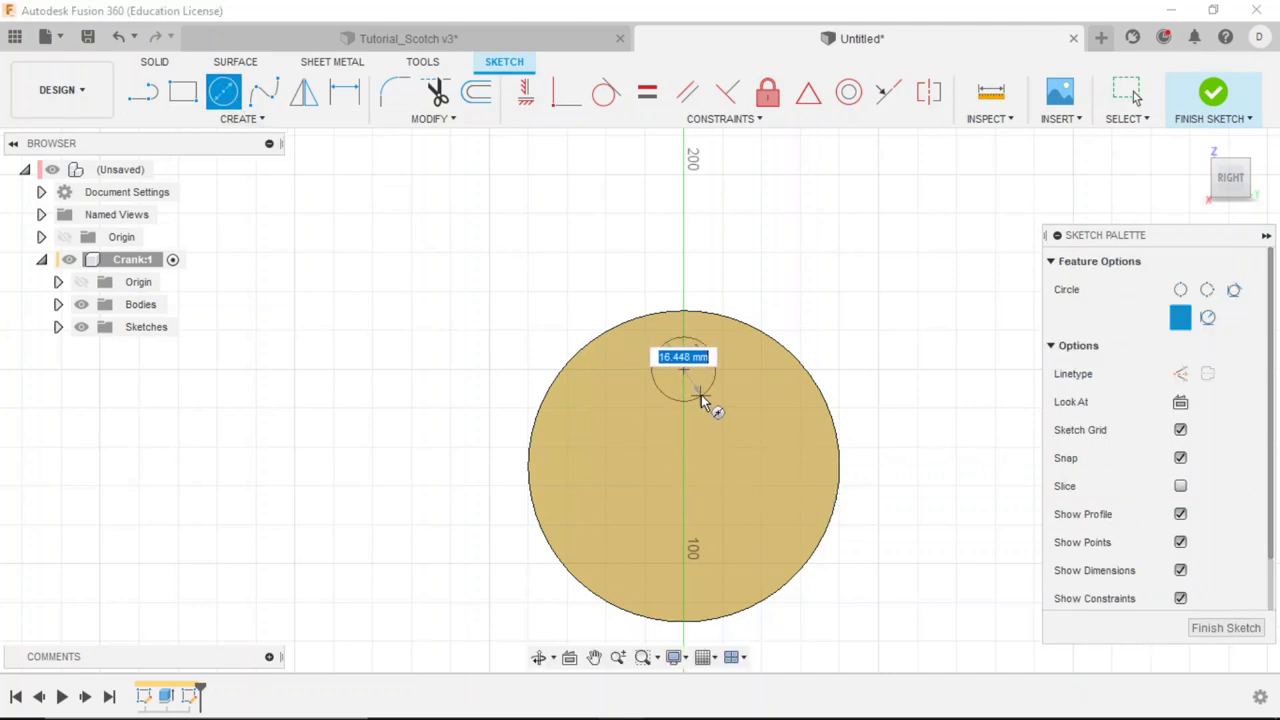
pyautogui.write('10')
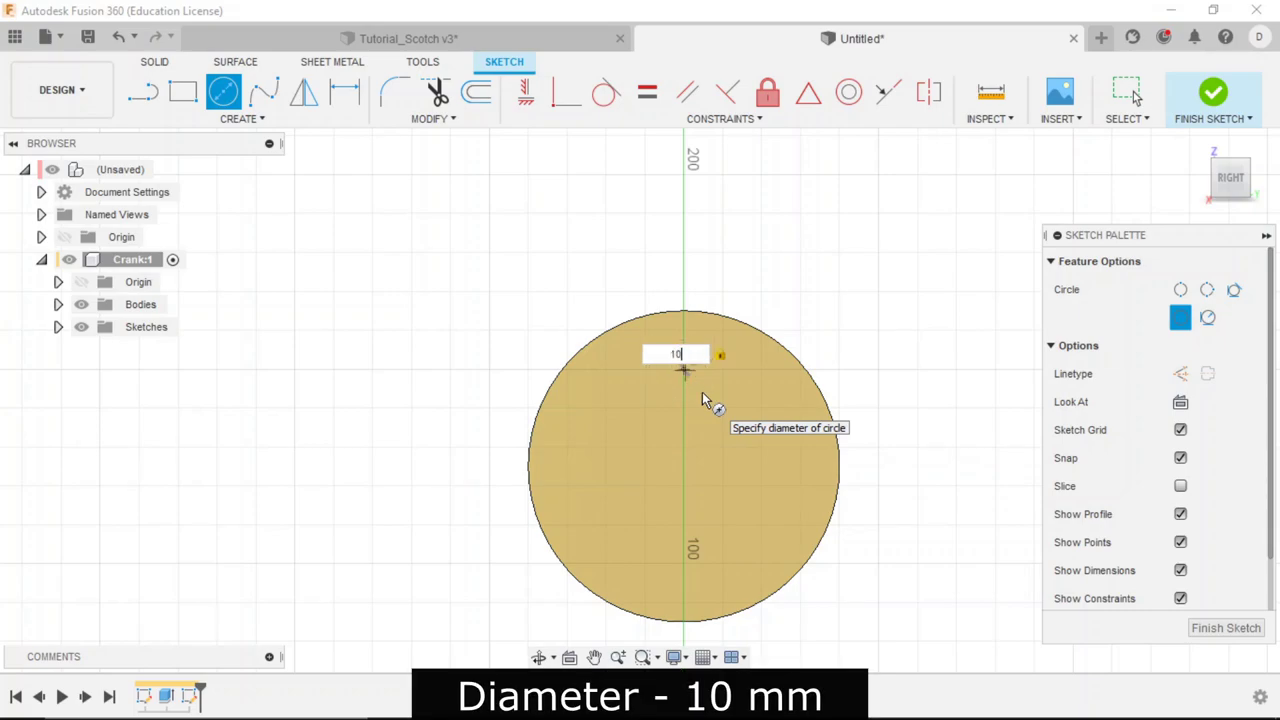
pyautogui.press('Return')
pyautogui.press('Escape')
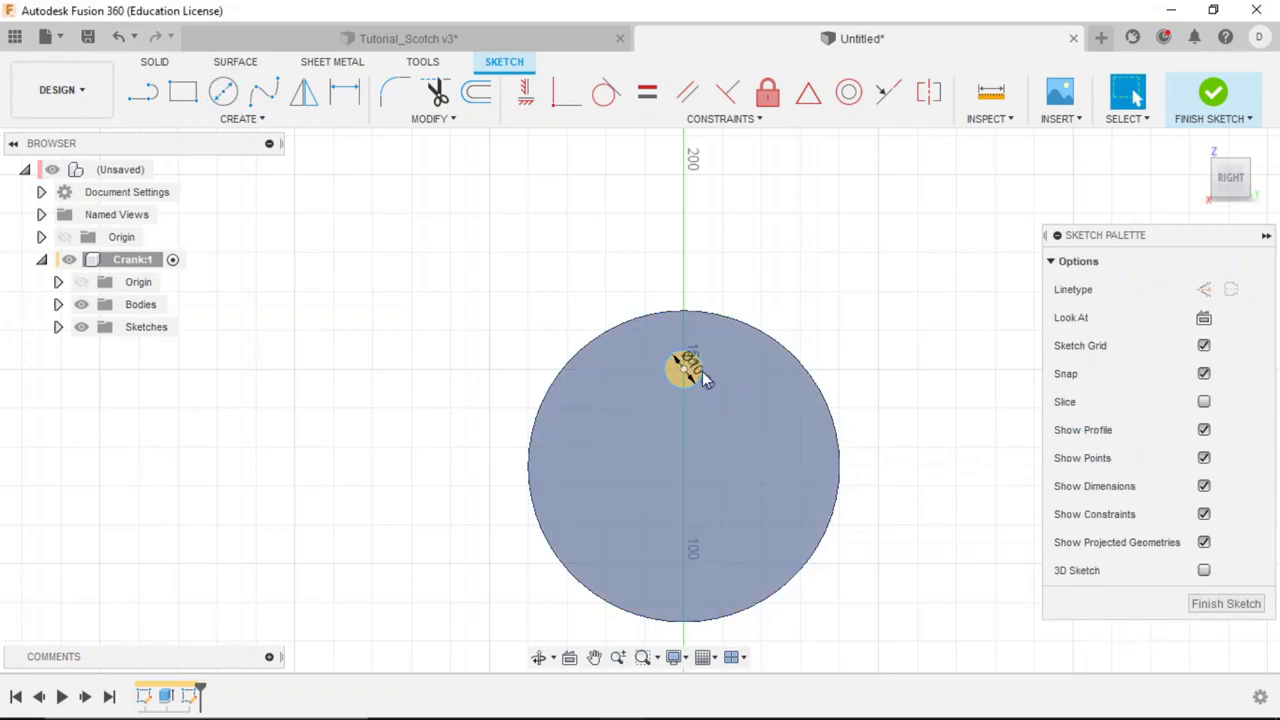
# Dimension the small circle's centre 28 mm from the disc centre.
pyautogui.click(343, 111)
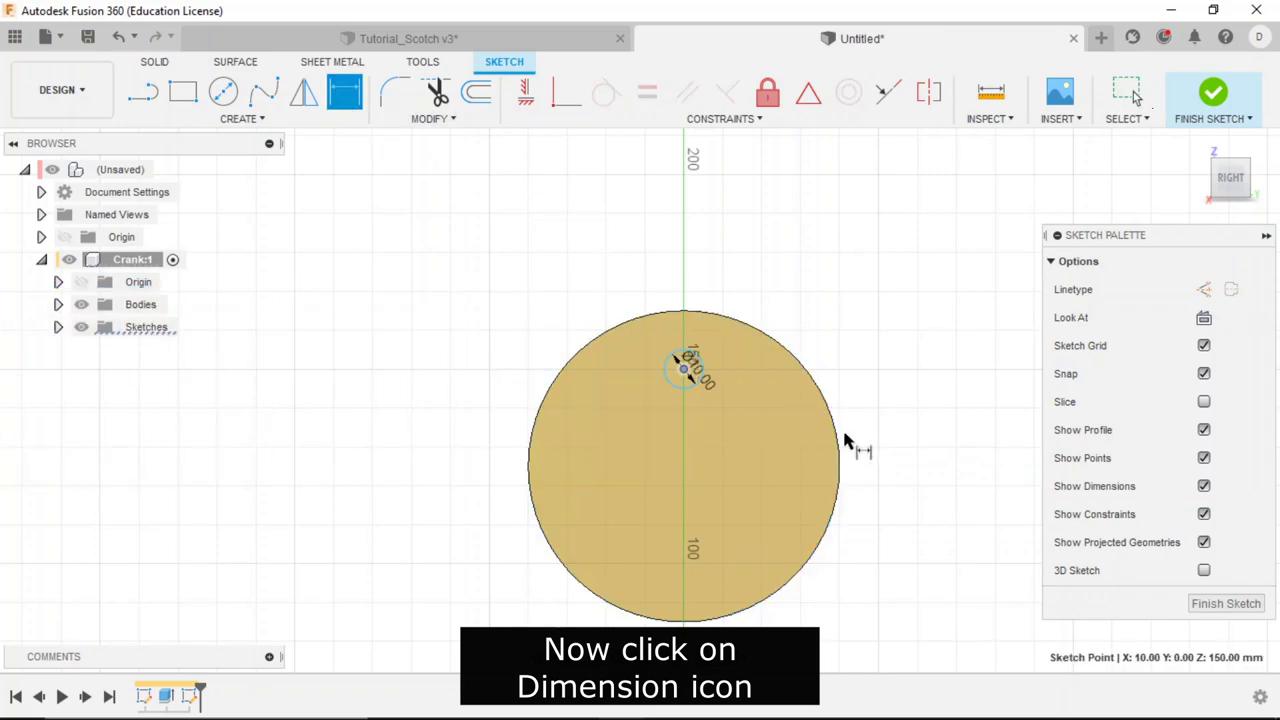
pyautogui.click(684, 467)
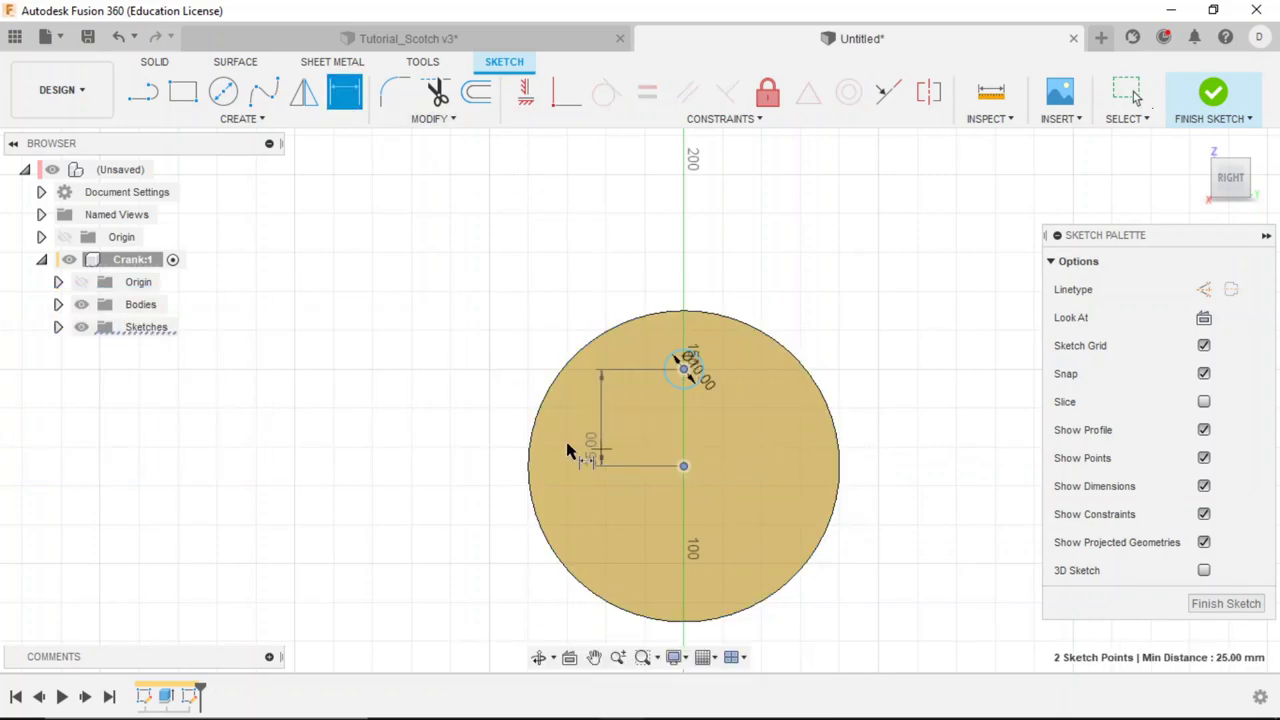
pyautogui.click(466, 425)
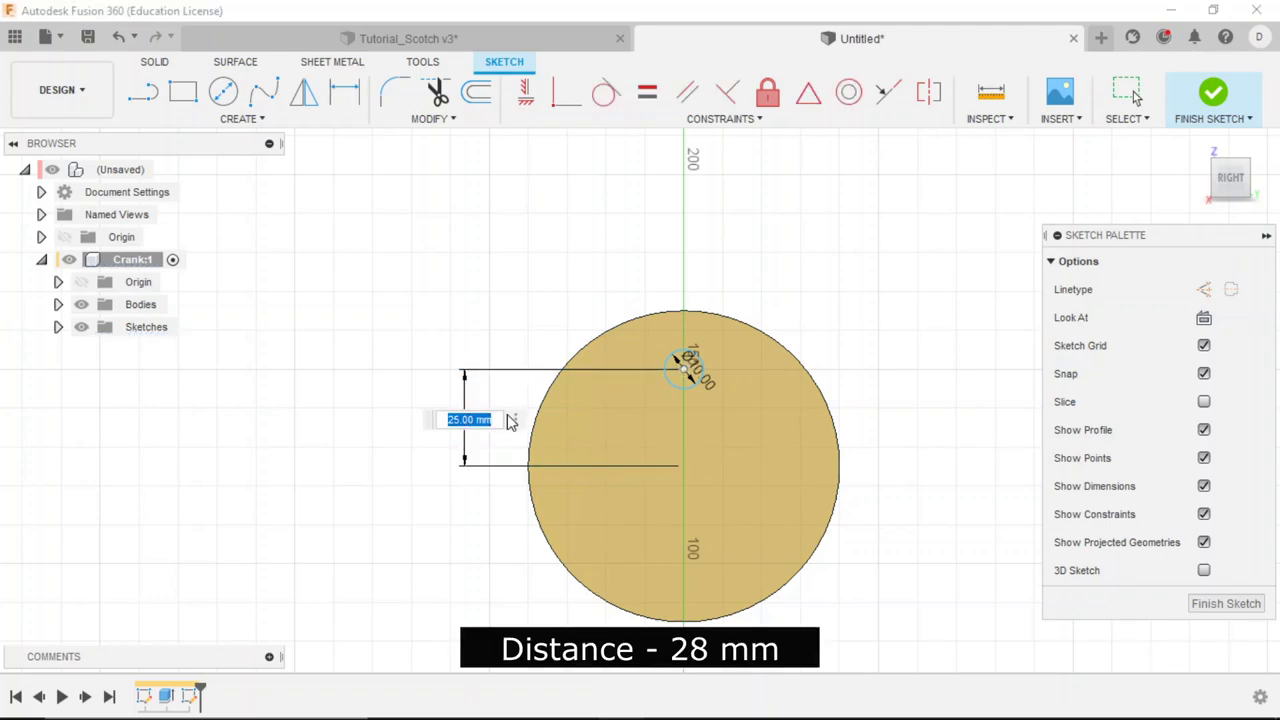
pyautogui.hotkey('alt', 'Tab')
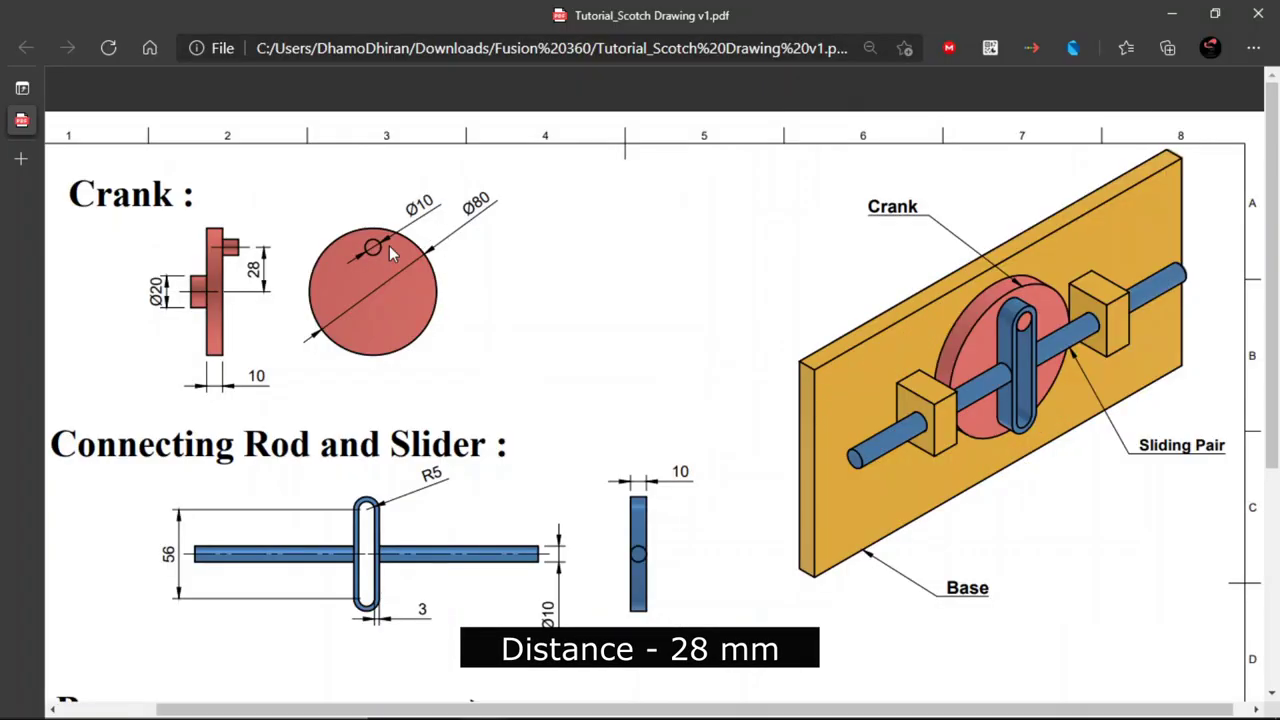
pyautogui.hotkey('alt', 'Tab')
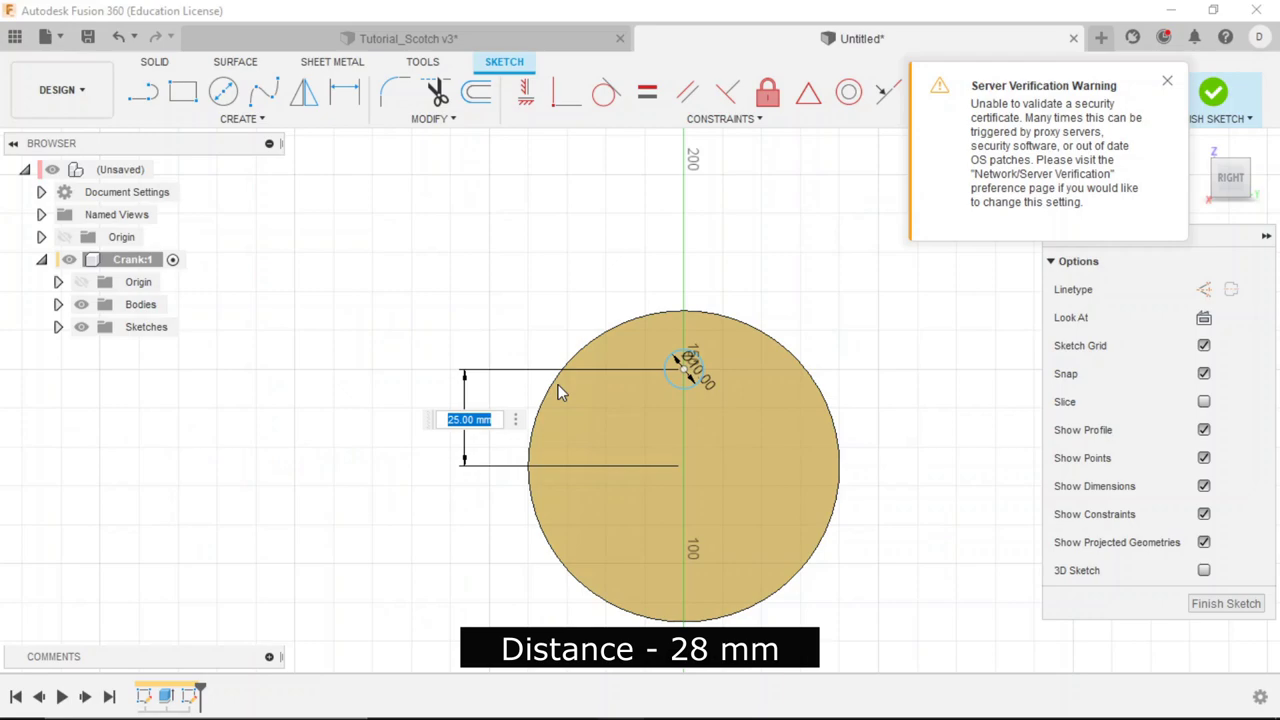
pyautogui.write('28')
pyautogui.press('Return')
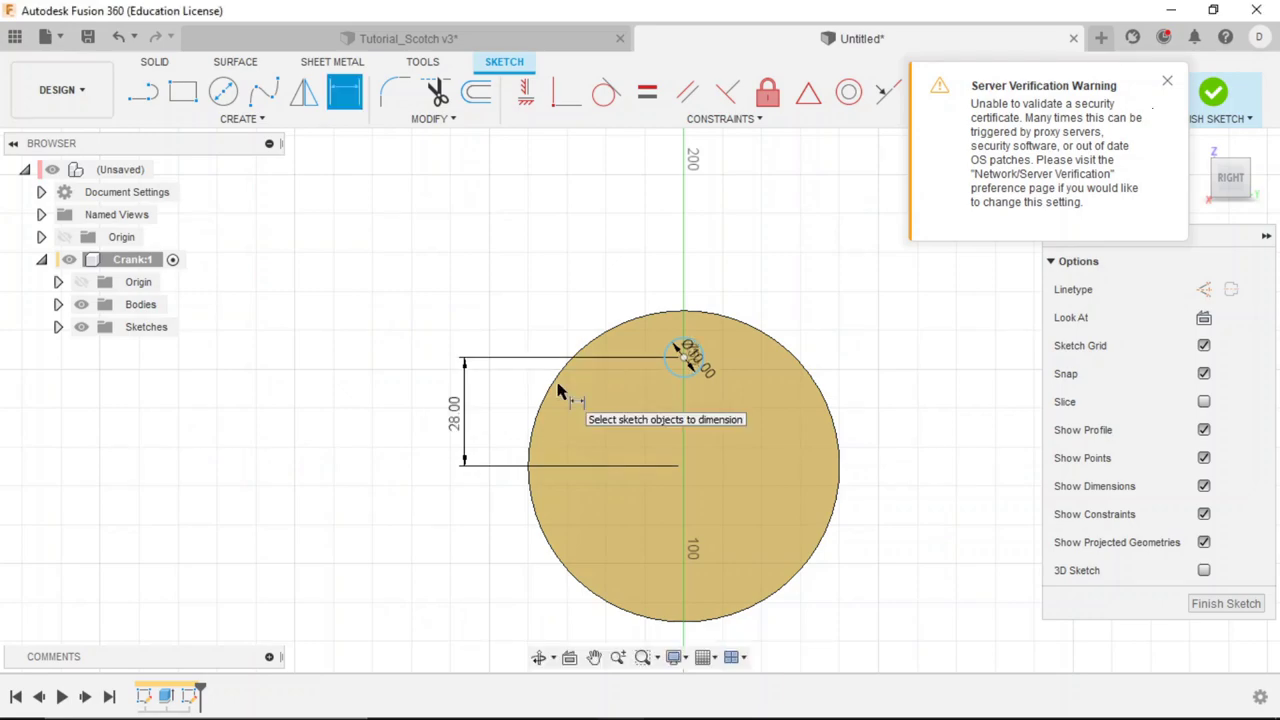
# Align the two centres vertically and finish the sketch.
pyautogui.click(525, 95)
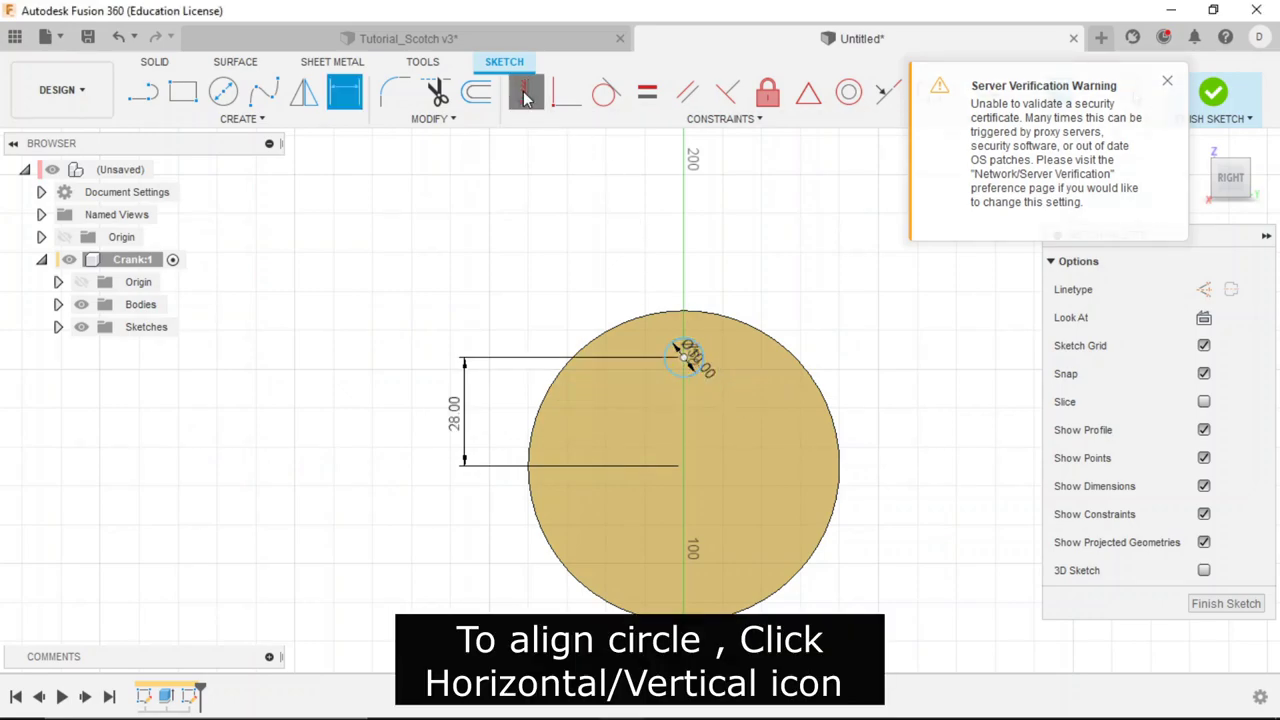
pyautogui.click(683, 358)
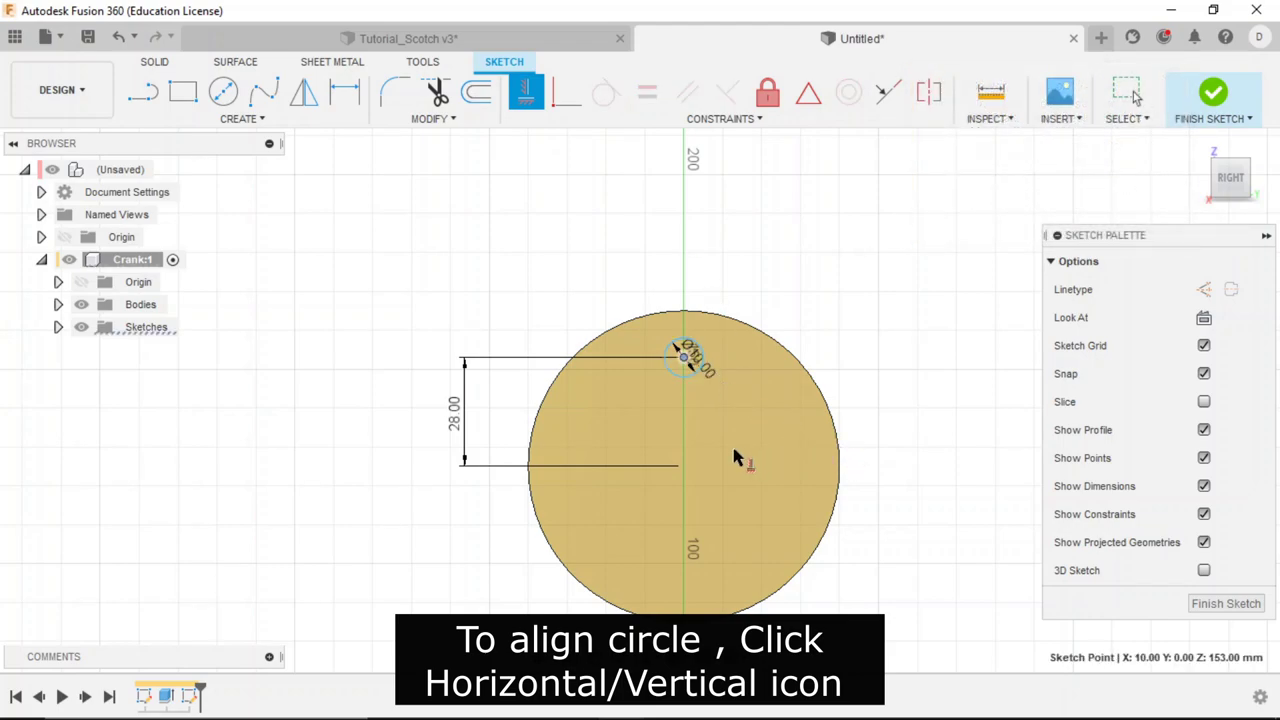
pyautogui.click(684, 466)
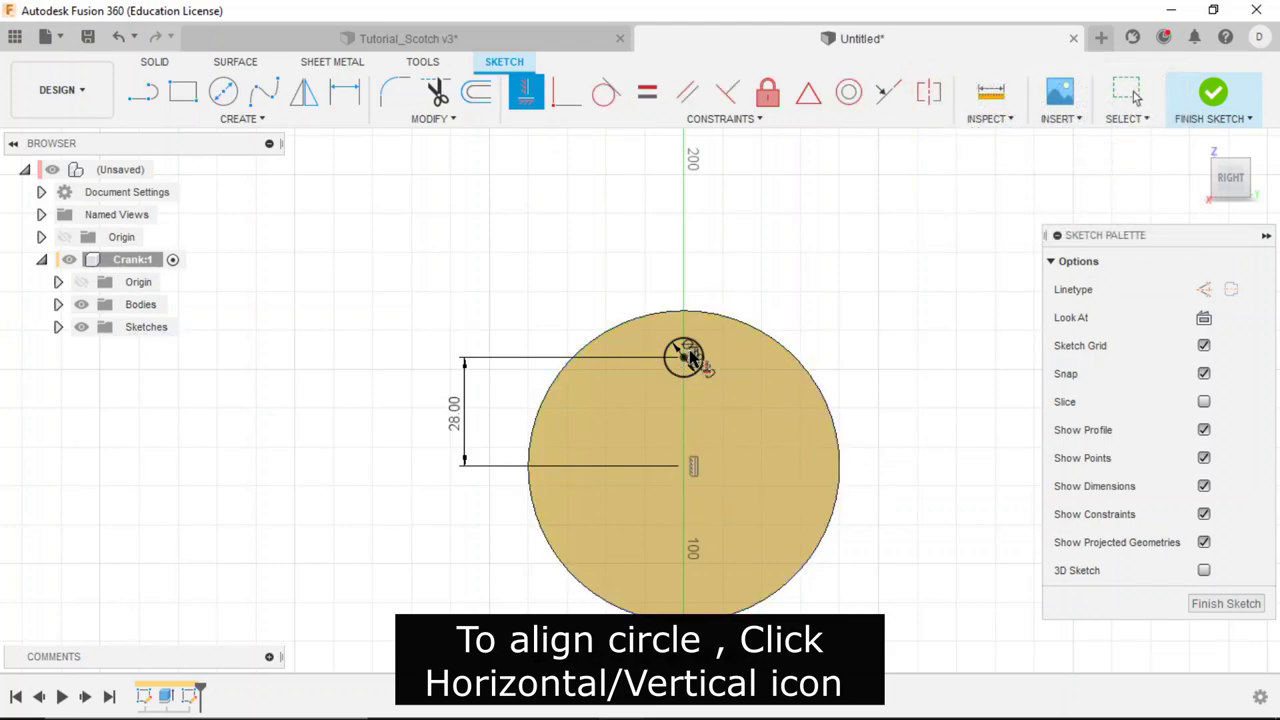
pyautogui.click(1213, 96)
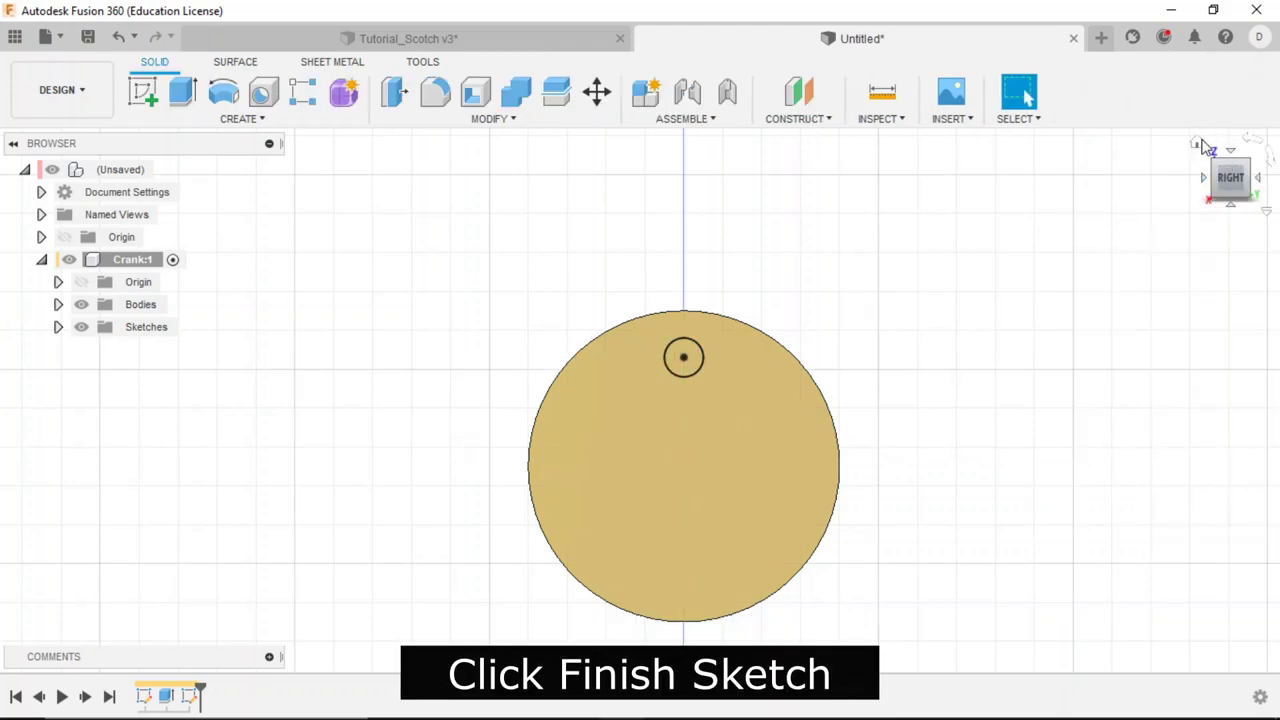
pyautogui.click(1198, 144)
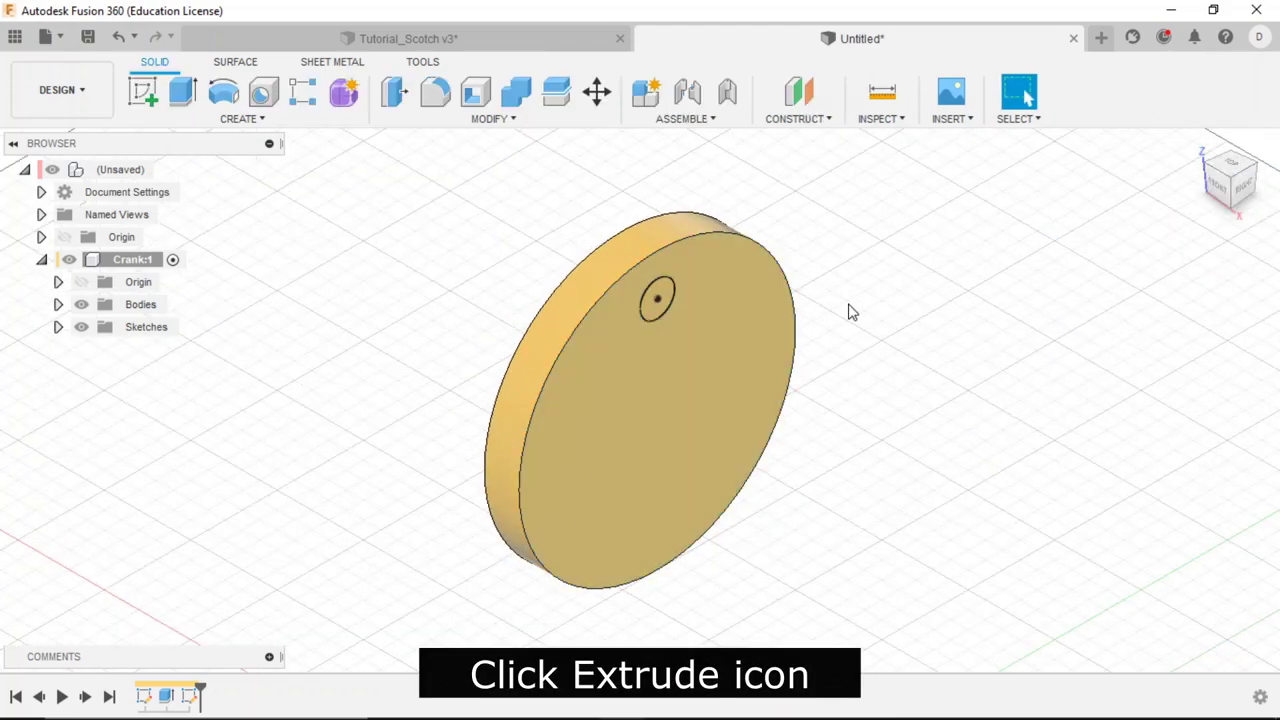
# Extrude the small offset circle 10 mm as a pin joined to the crank disc.
pyautogui.click(183, 91)
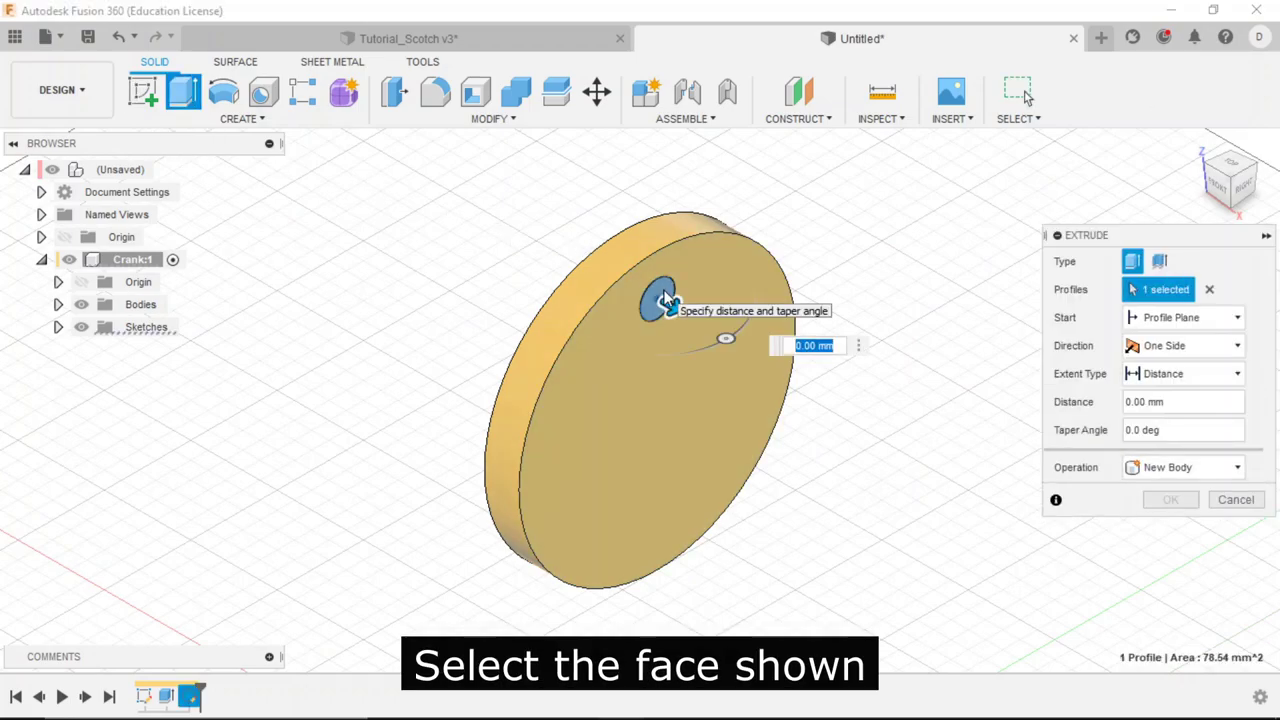
pyautogui.write('0')
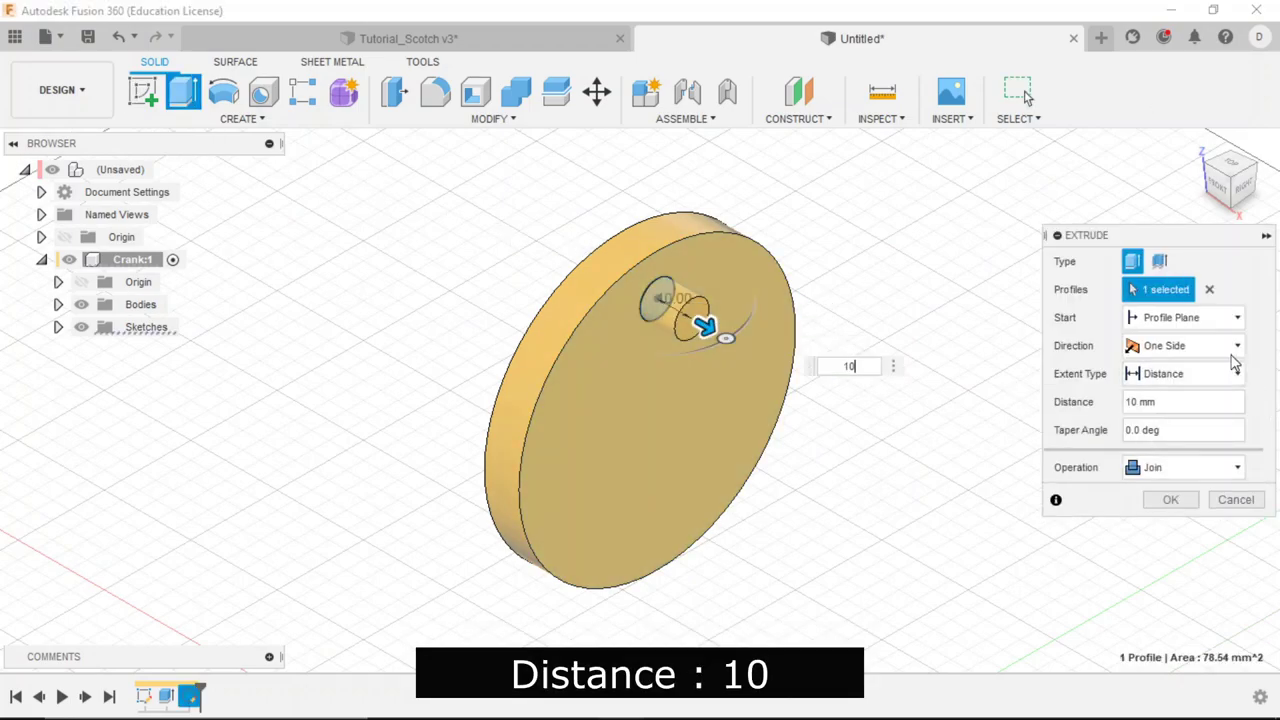
pyautogui.click(1190, 467)
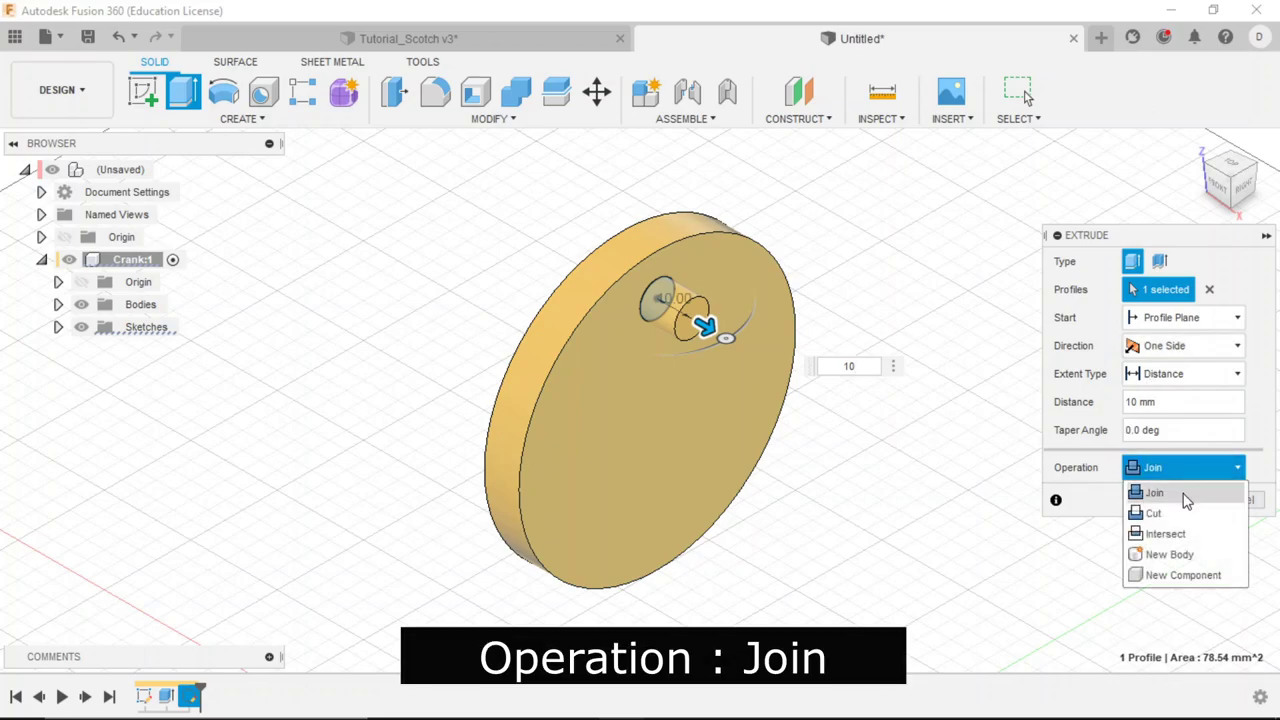
pyautogui.click(1182, 489)
pyautogui.click(1172, 500)
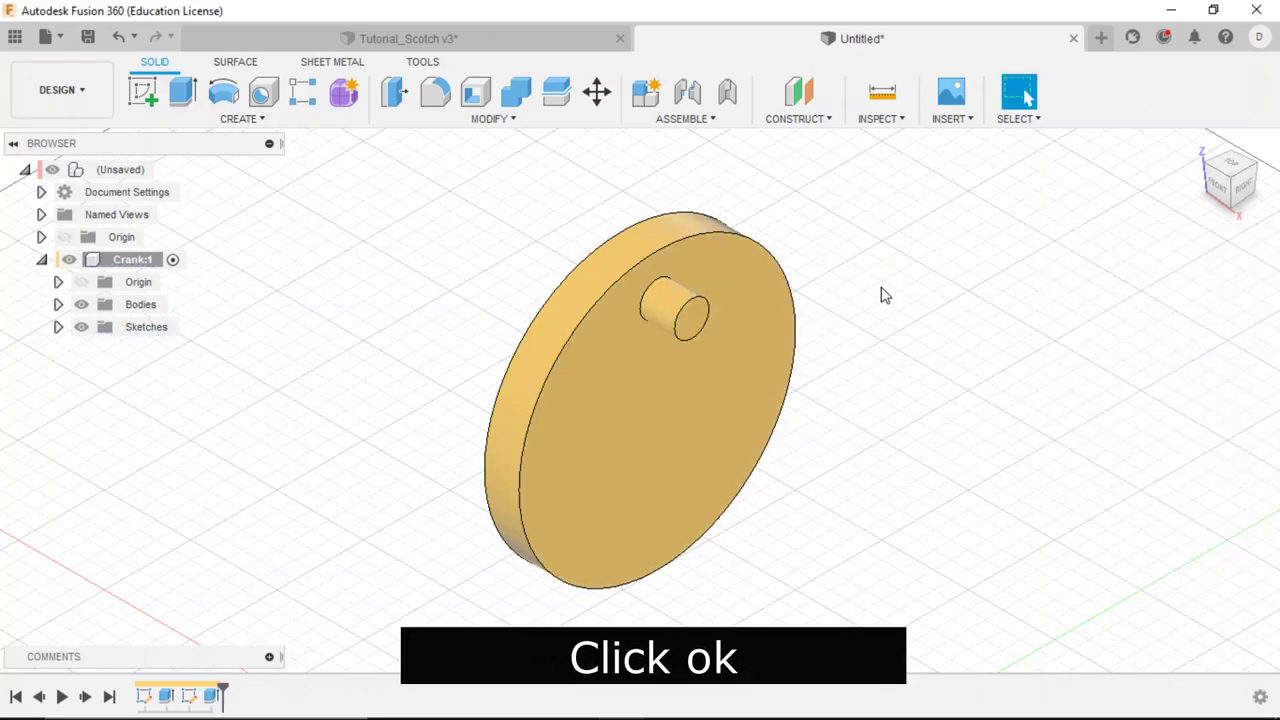
pyautogui.scroll(-2, 860, 300)
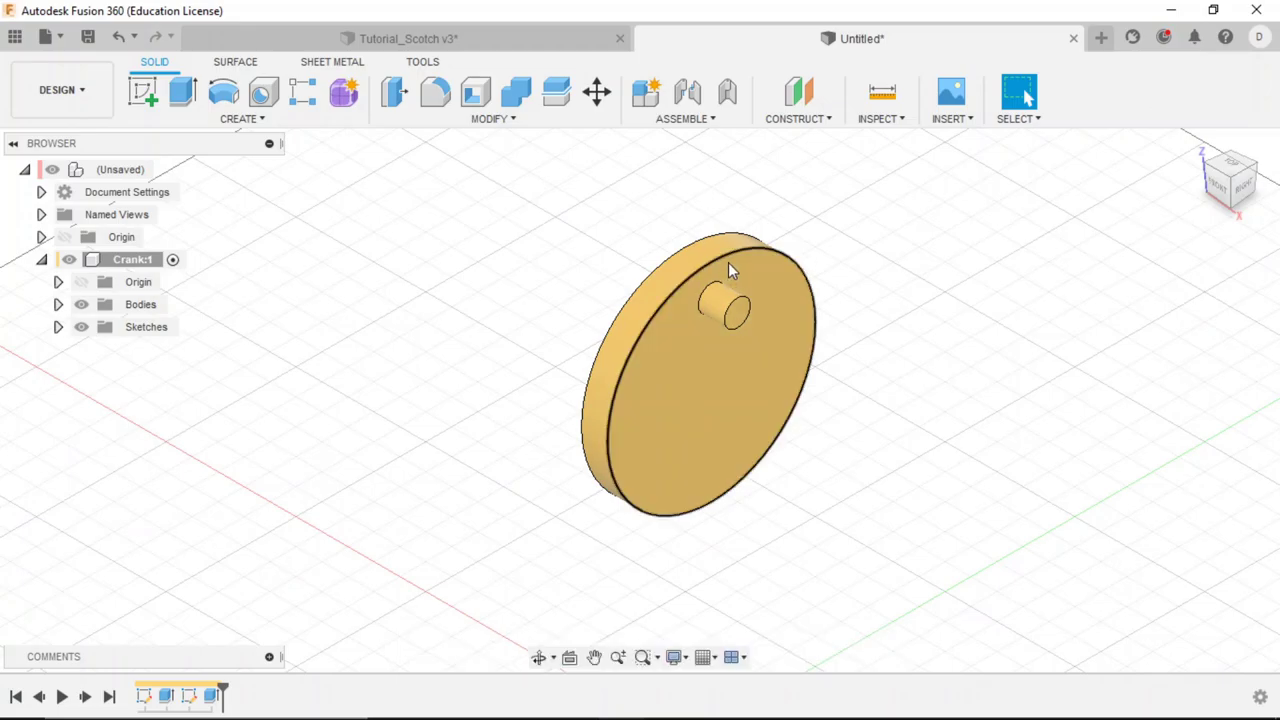
pyautogui.hotkey('alt', 'Tab')
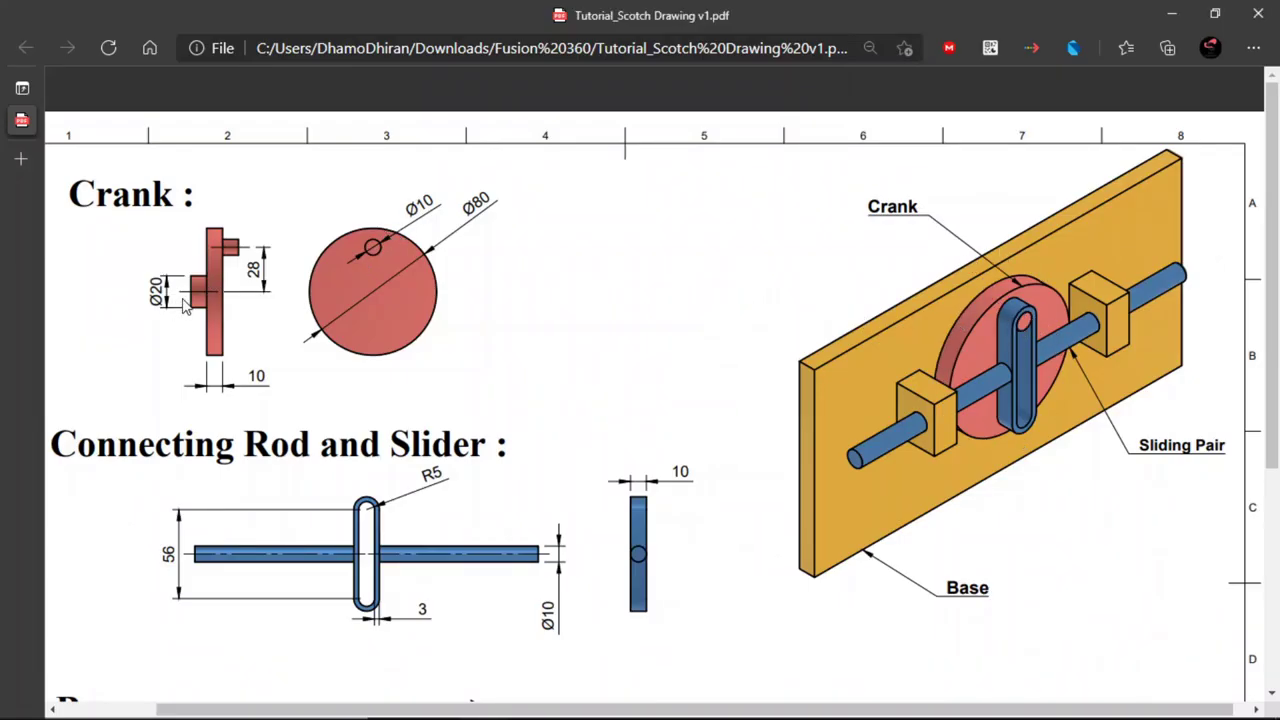
pyautogui.hotkey('alt', 'Tab')
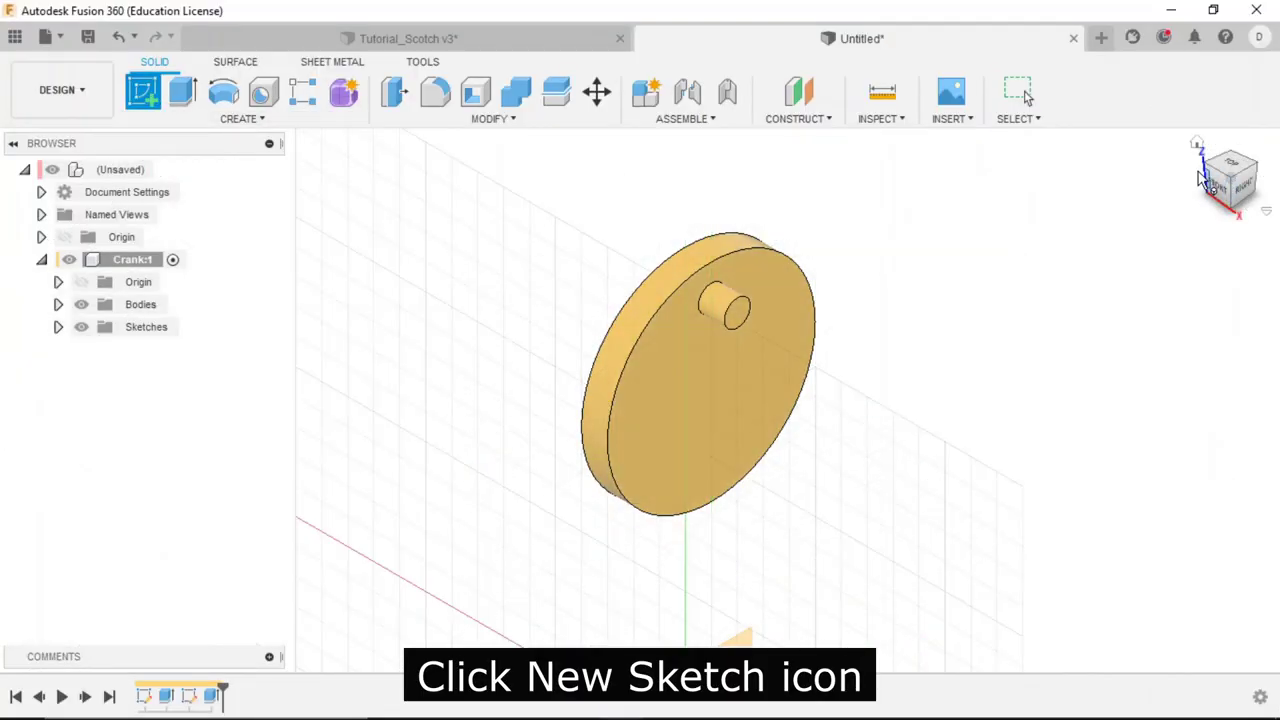
# Sketch a 20 mm diameter circle at the origin on the disc's plain back face and finish the sketch.
pyautogui.click(1212, 176)
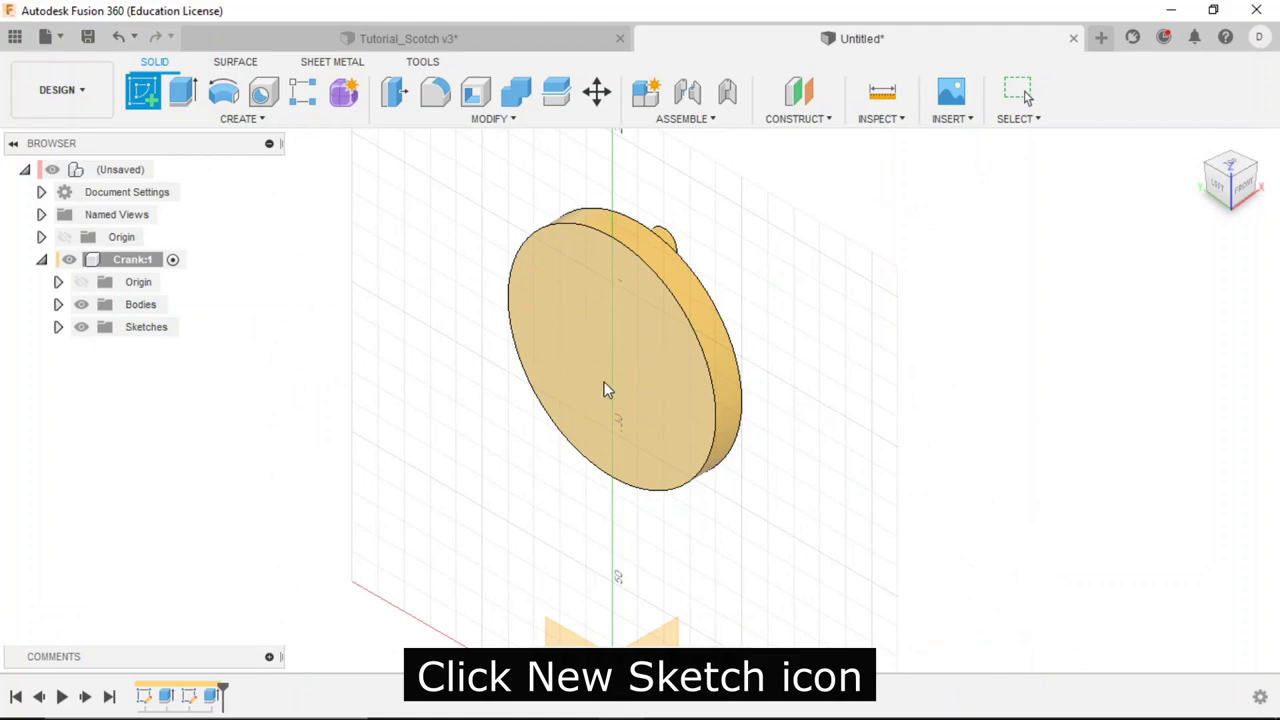
pyautogui.click(634, 350)
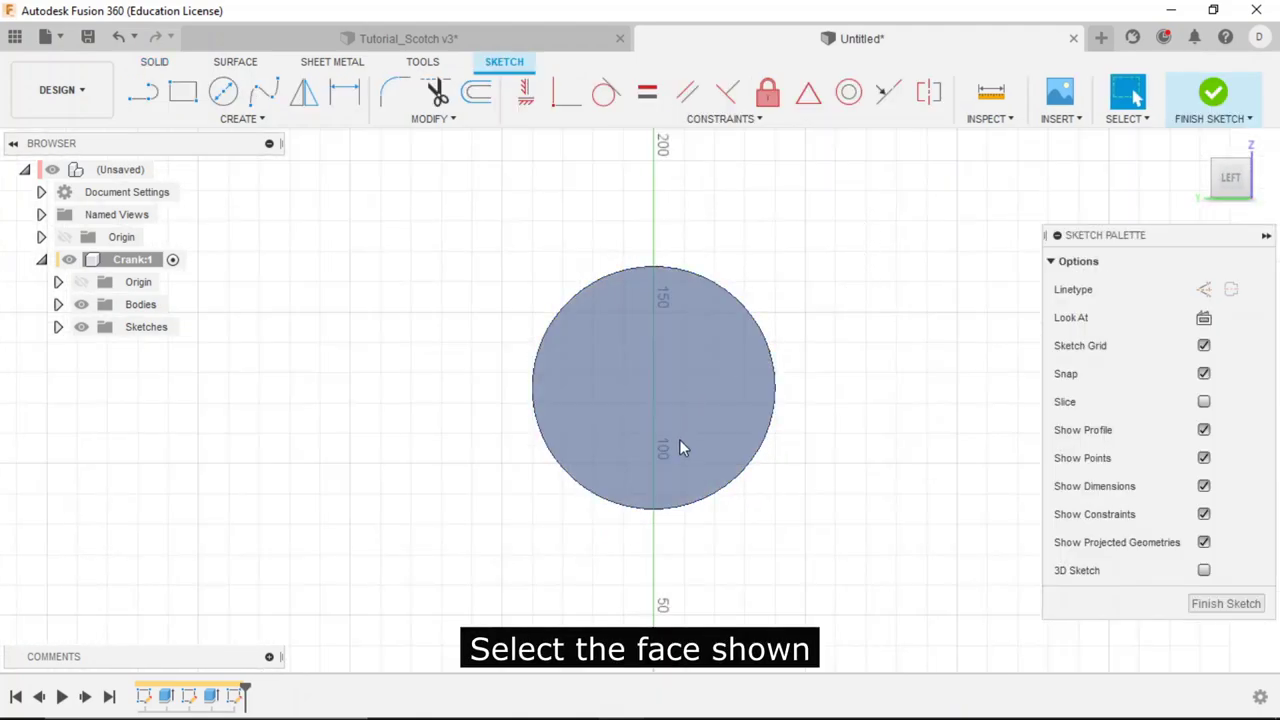
pyautogui.scroll(2, 679, 447)
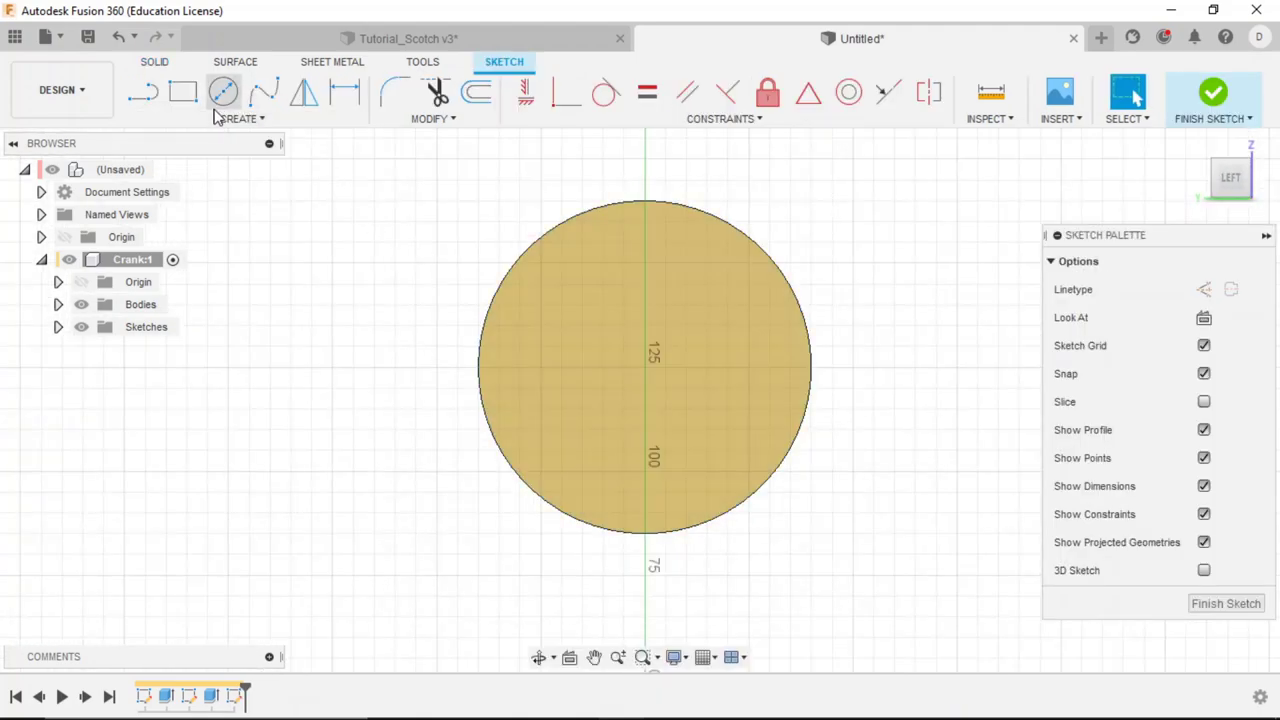
pyautogui.click(223, 95)
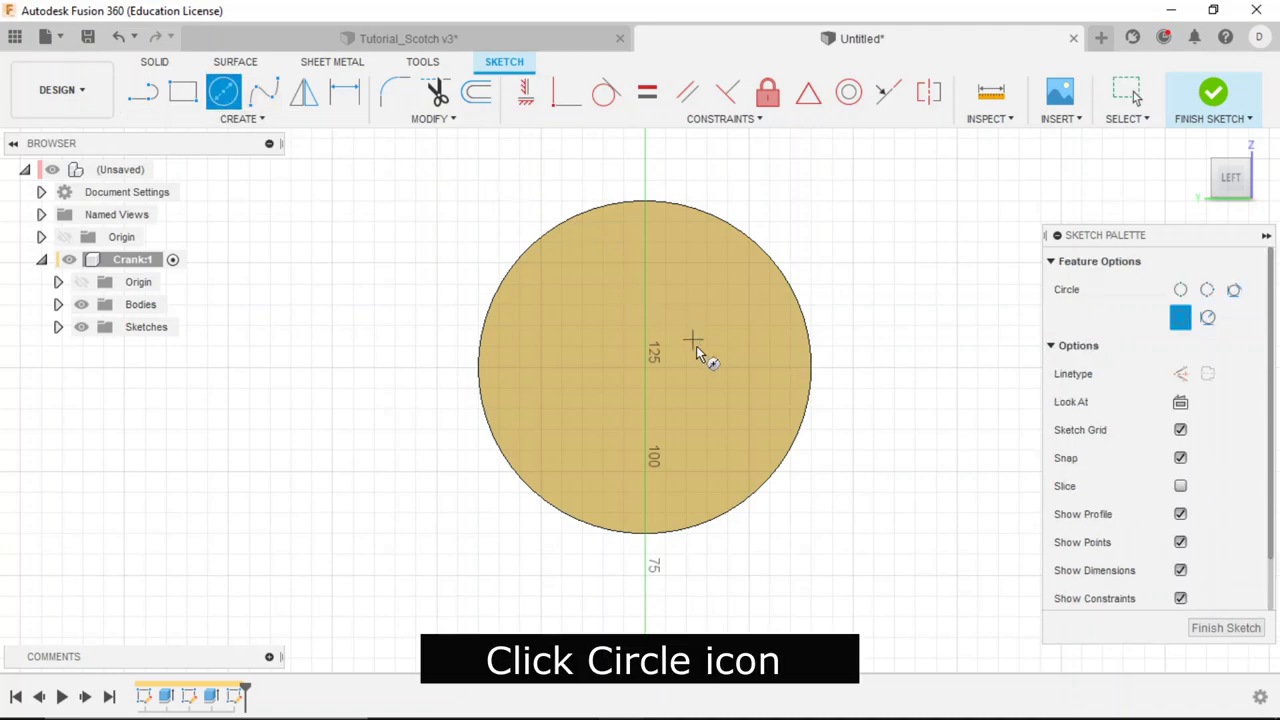
pyautogui.click(645, 368)
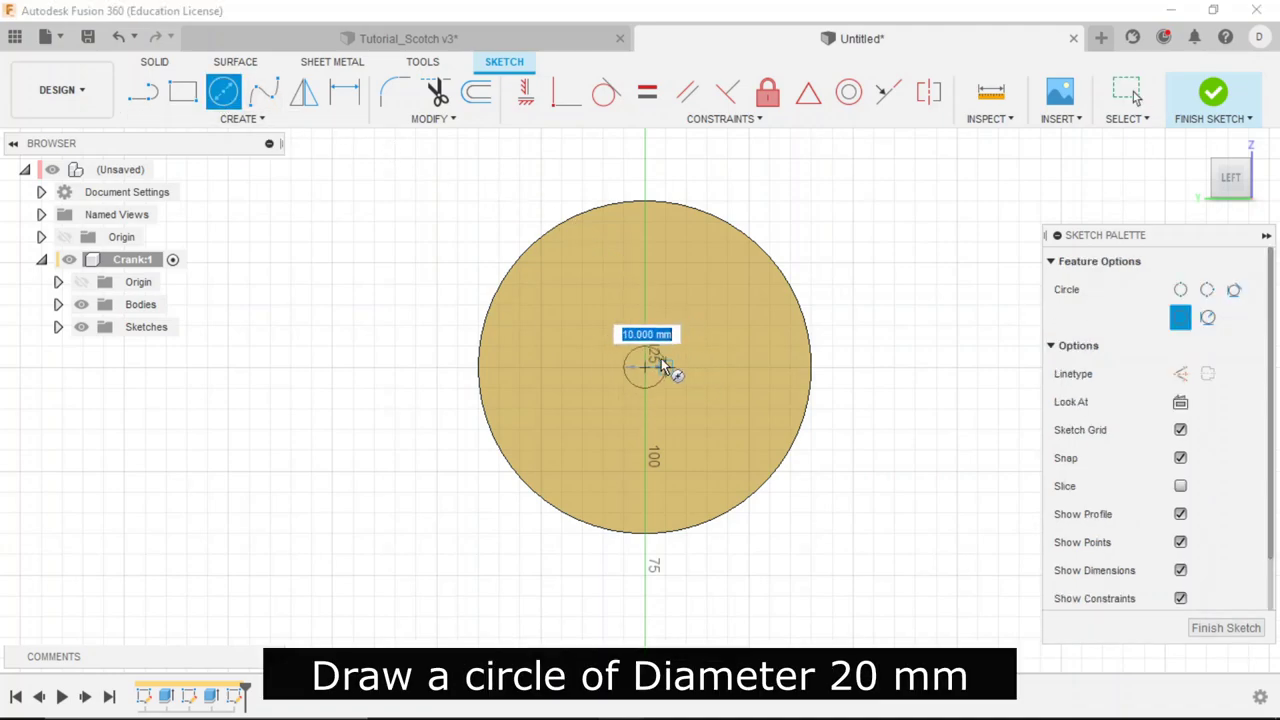
pyautogui.press('BackSpace')
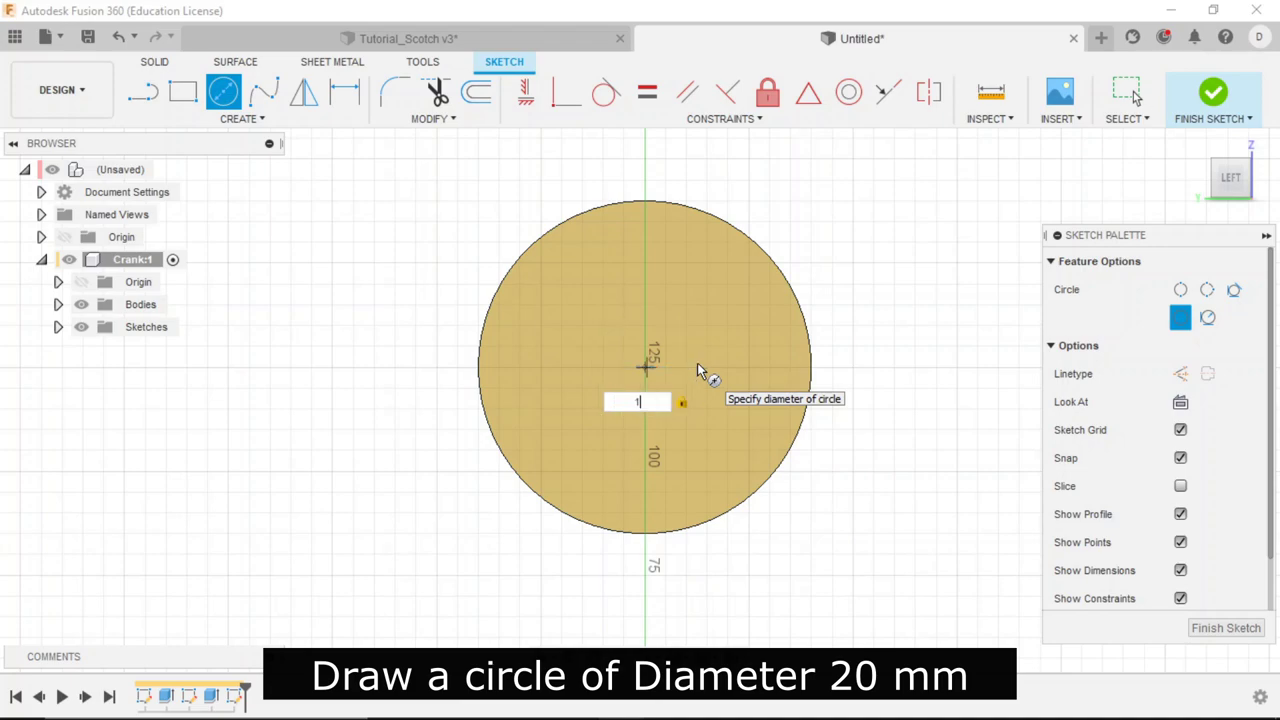
pyautogui.write('20')
pyautogui.press('Return')
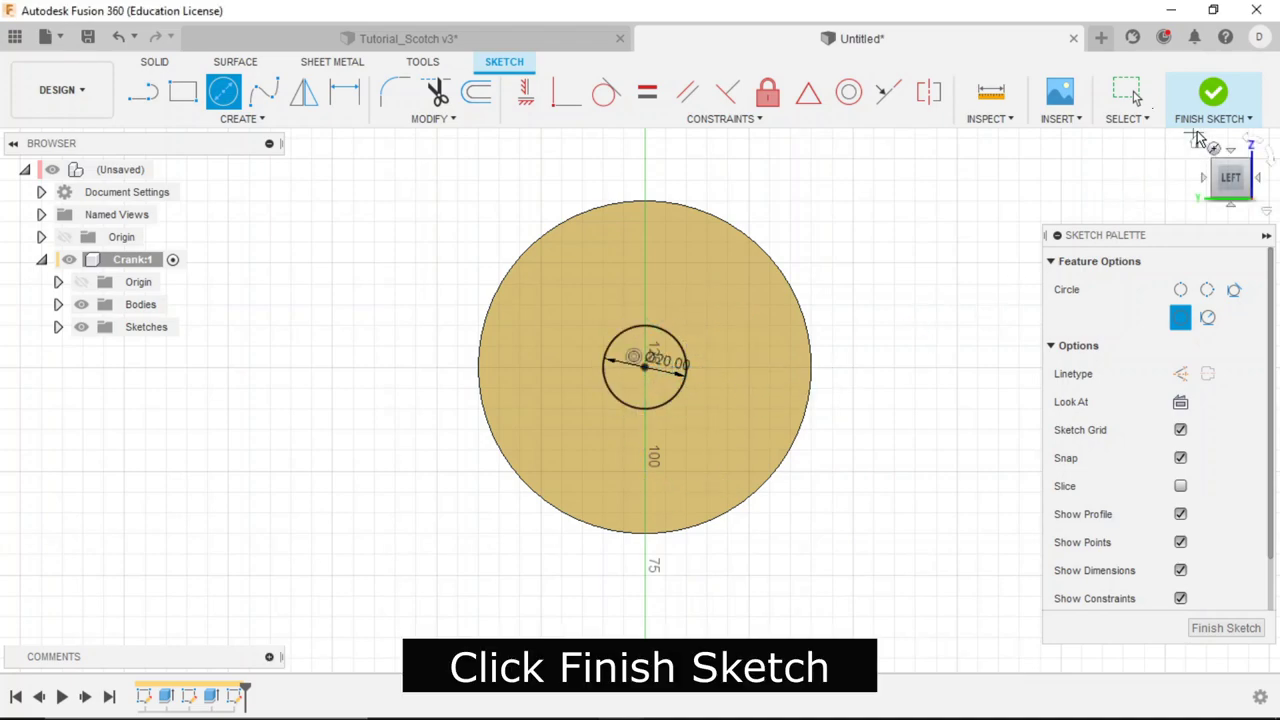
pyautogui.click(1215, 105)
pyautogui.click(1172, 163)
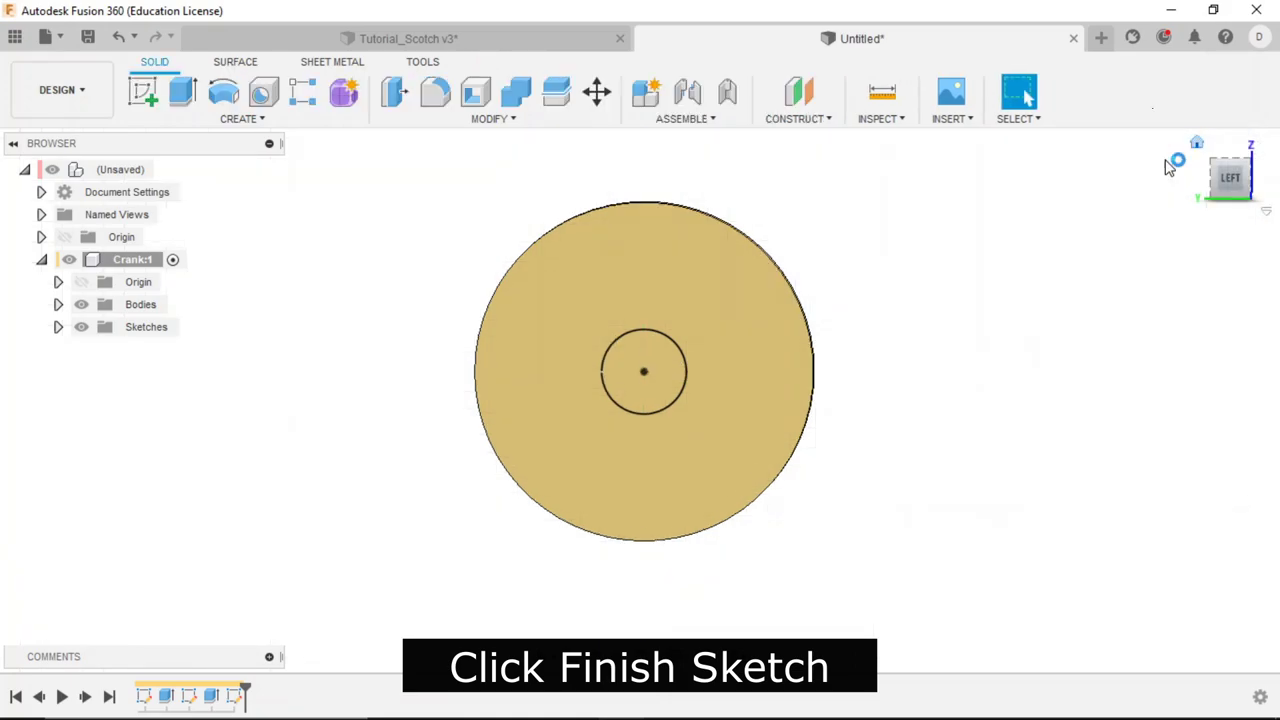
# Extrude the 20 mm circle 10 mm as a hub joined to the disc's back face.
pyautogui.click(183, 92)
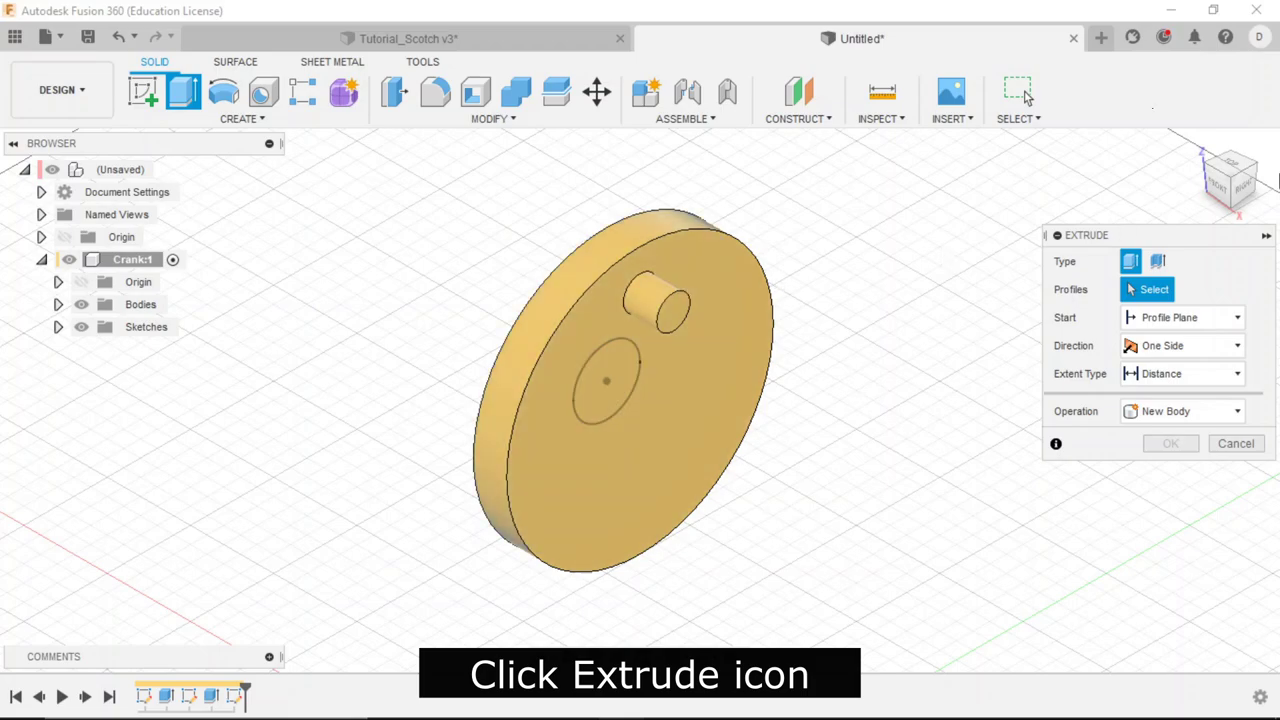
pyautogui.click(1205, 168)
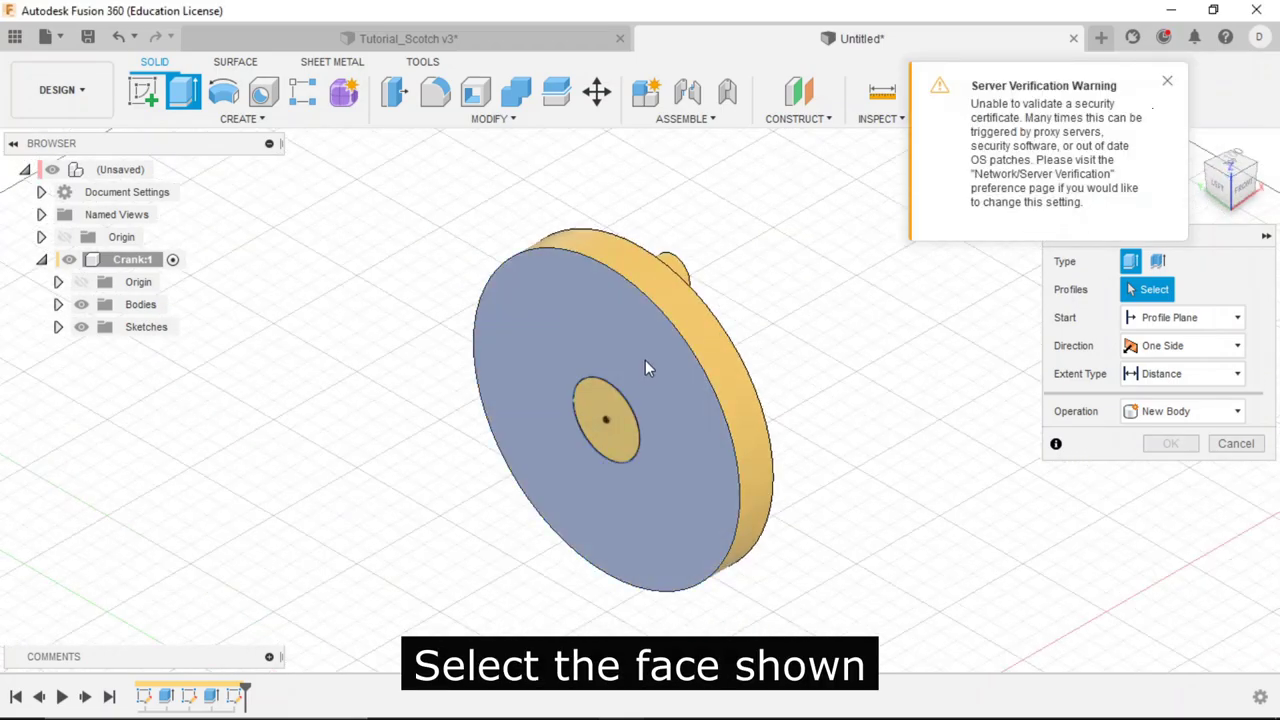
pyautogui.click(609, 428)
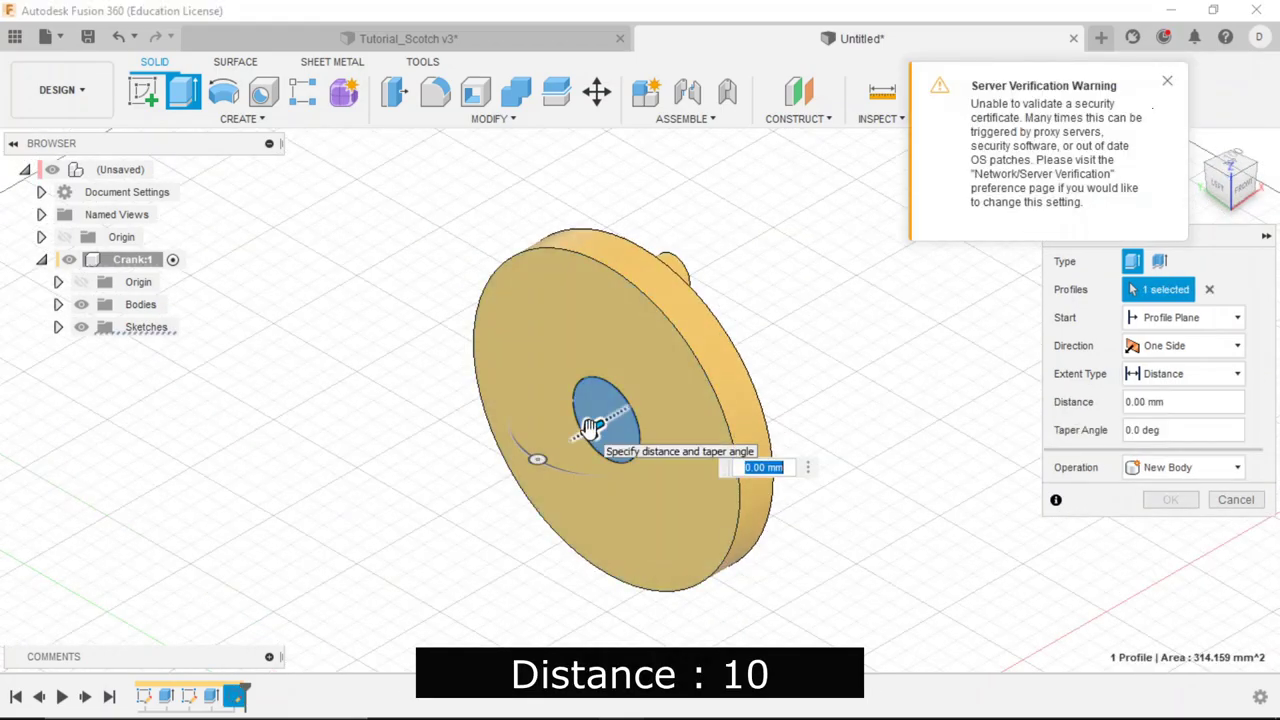
pyautogui.write('10')
pyautogui.press('Return')
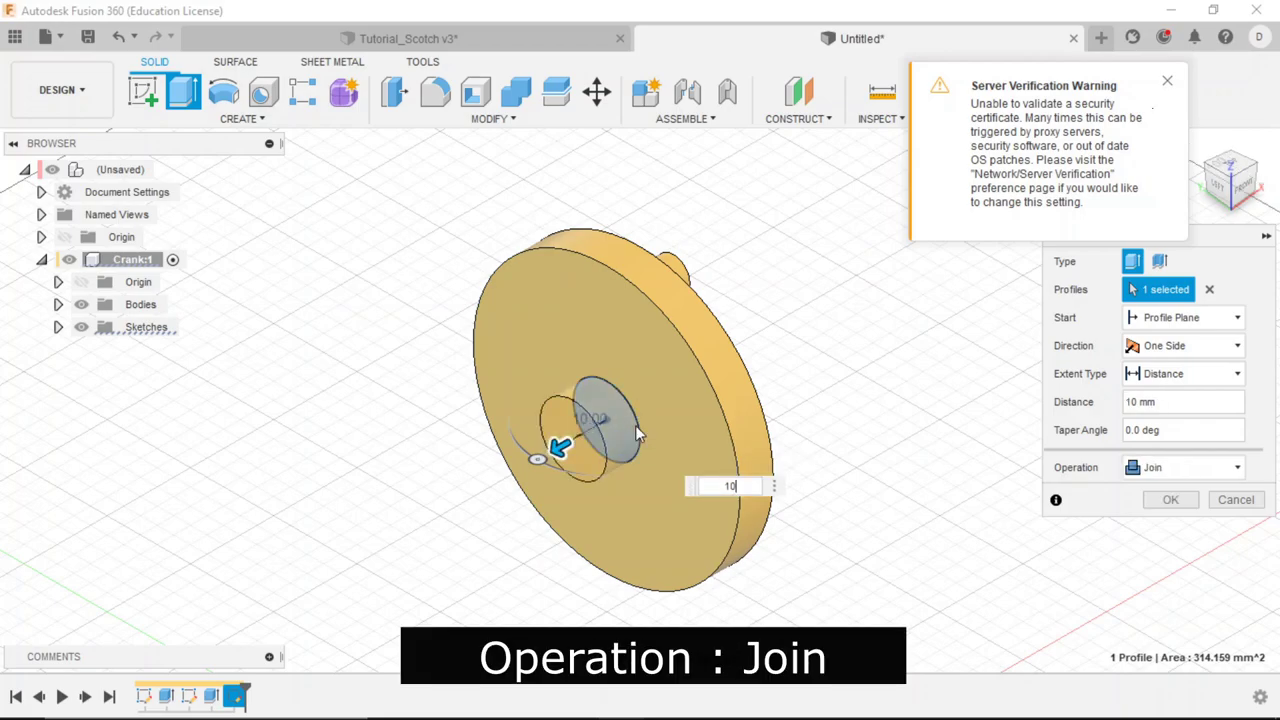
pyautogui.click(1170, 499)
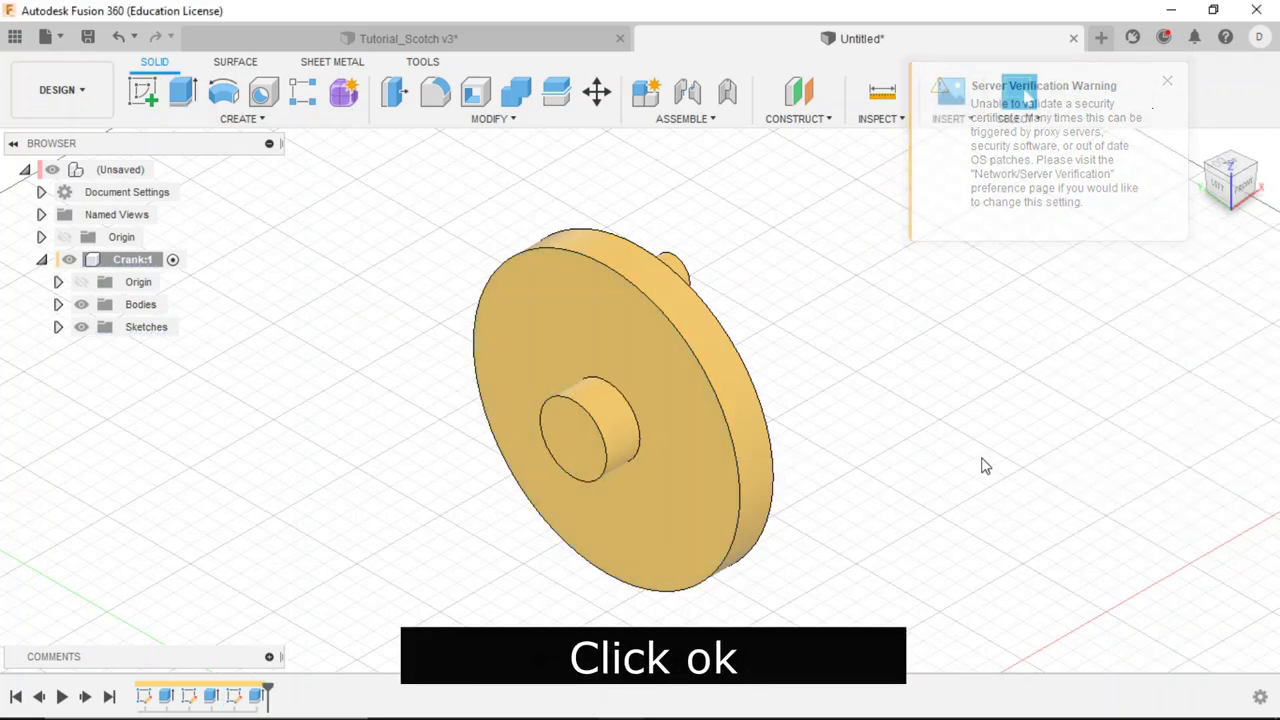
pyautogui.click(1203, 146)
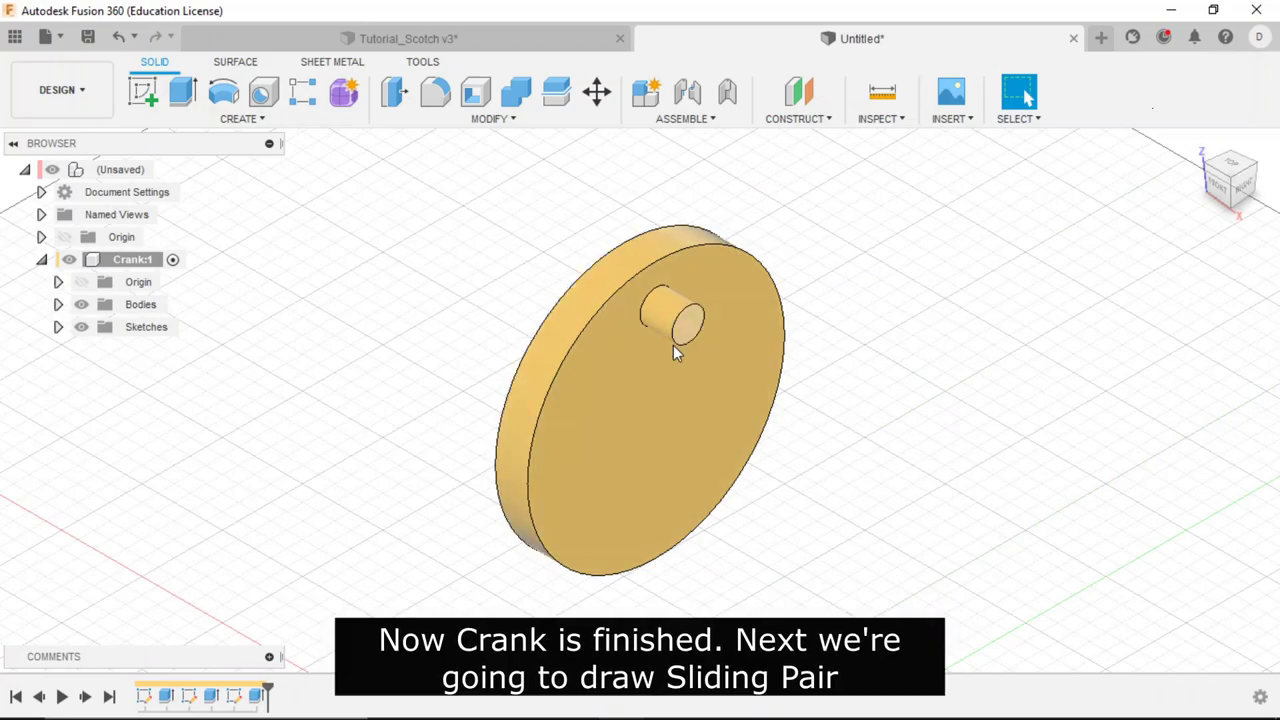
pyautogui.keyDown('shift'); pyautogui.moveTo(968, 463); pyautogui.dragTo(1086, 429, button='middle'); pyautogui.keyUp('shift')
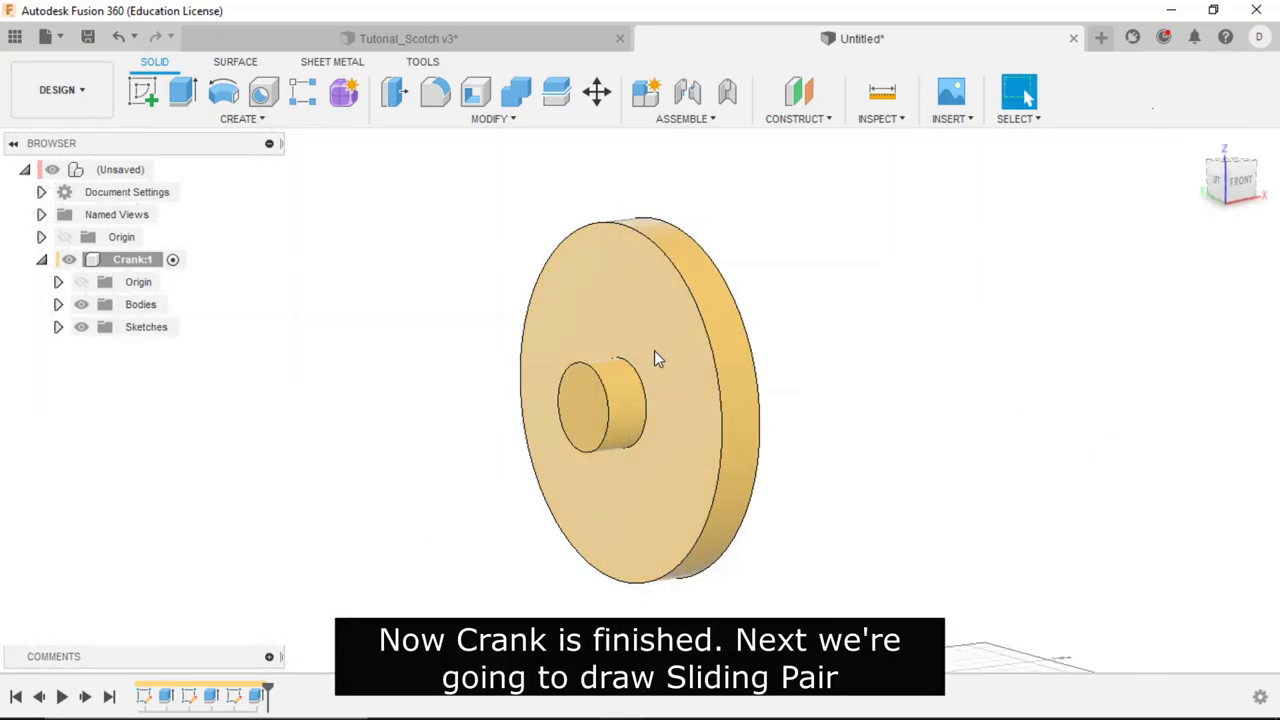
pyautogui.click(1183, 140)
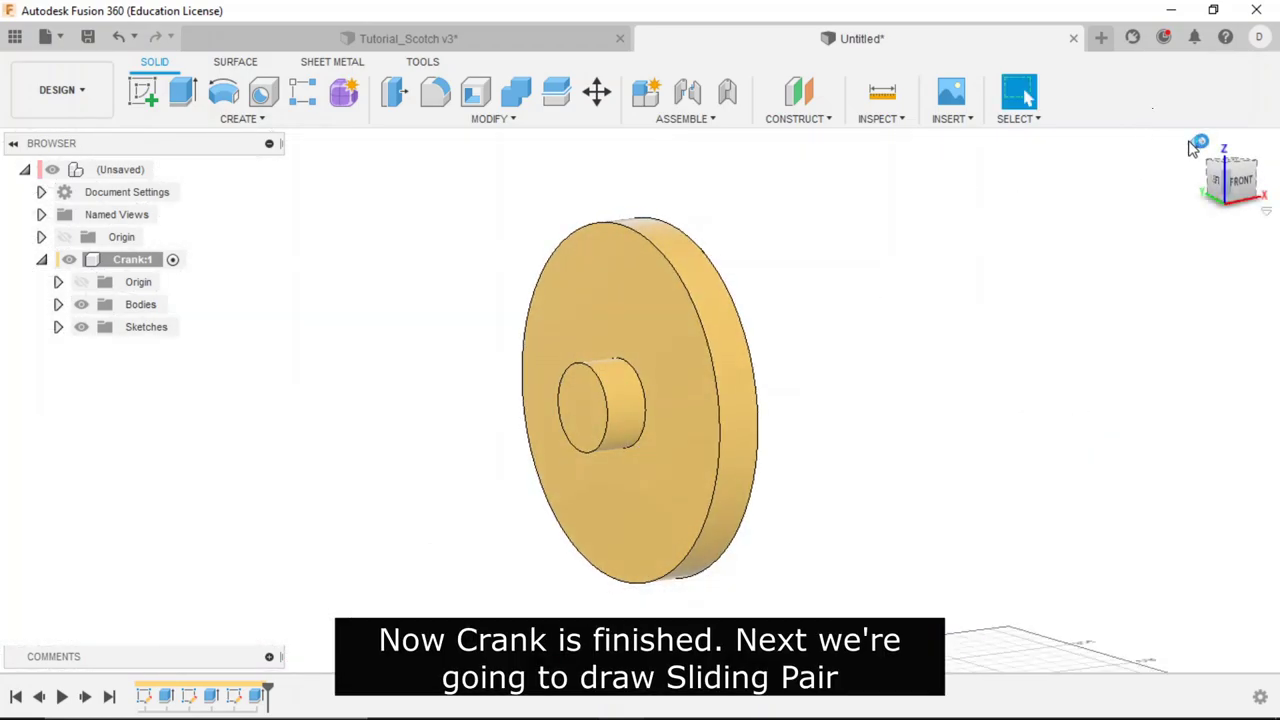
# Check the Crank section of the reference drawing, then collapse Crank:1 in the Browser.
pyautogui.hotkey('alt', 'Tab')
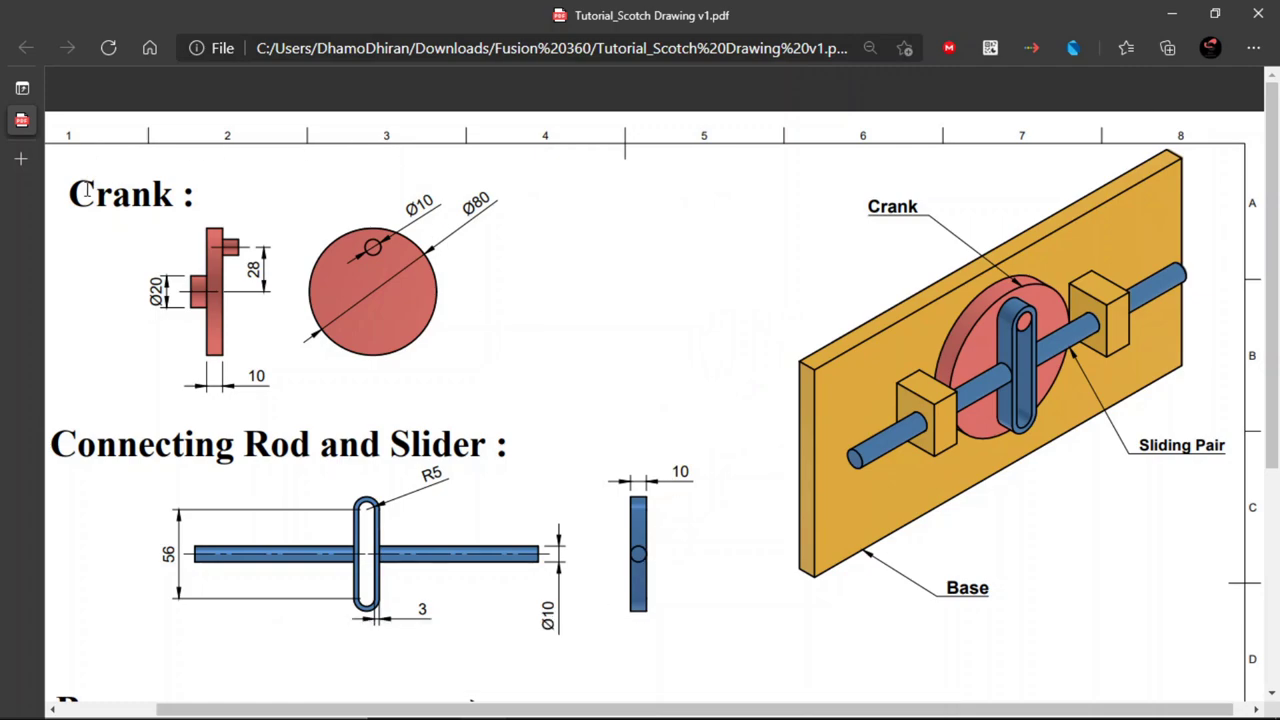
pyautogui.moveTo(70, 188); pyautogui.dragTo(529, 333)
pyautogui.click(629, 317)
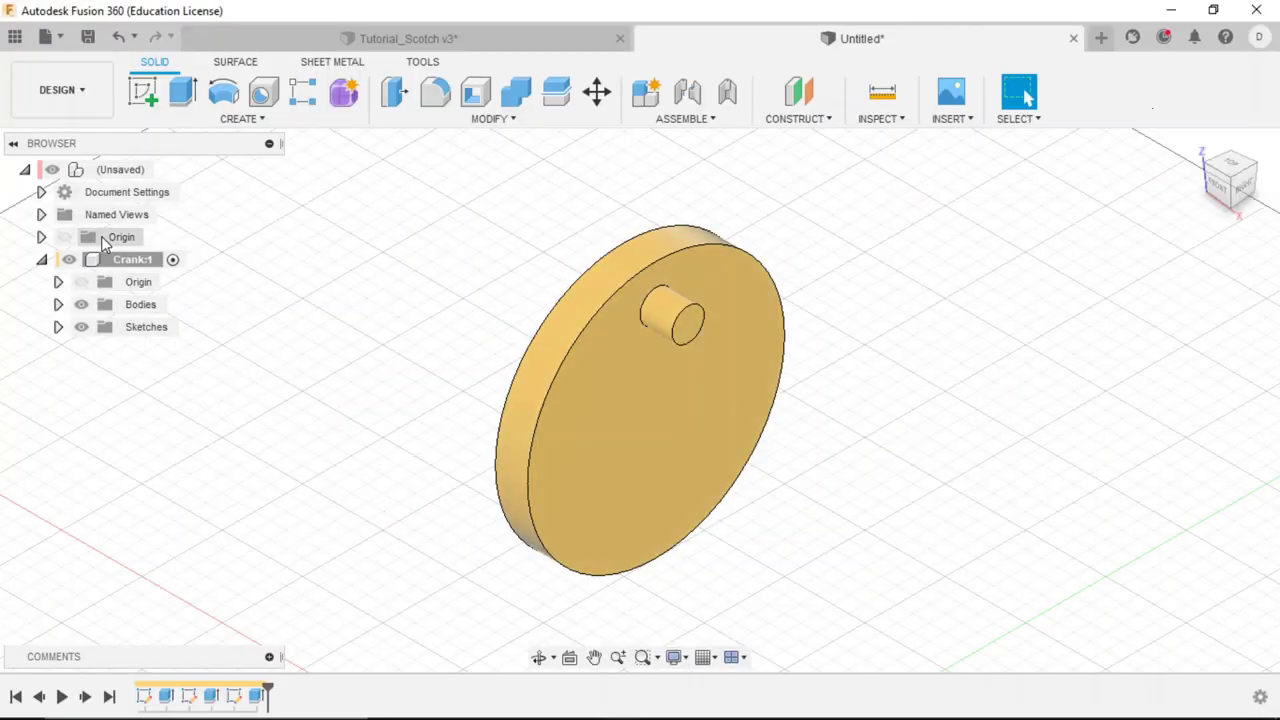
pyautogui.click(41, 261)
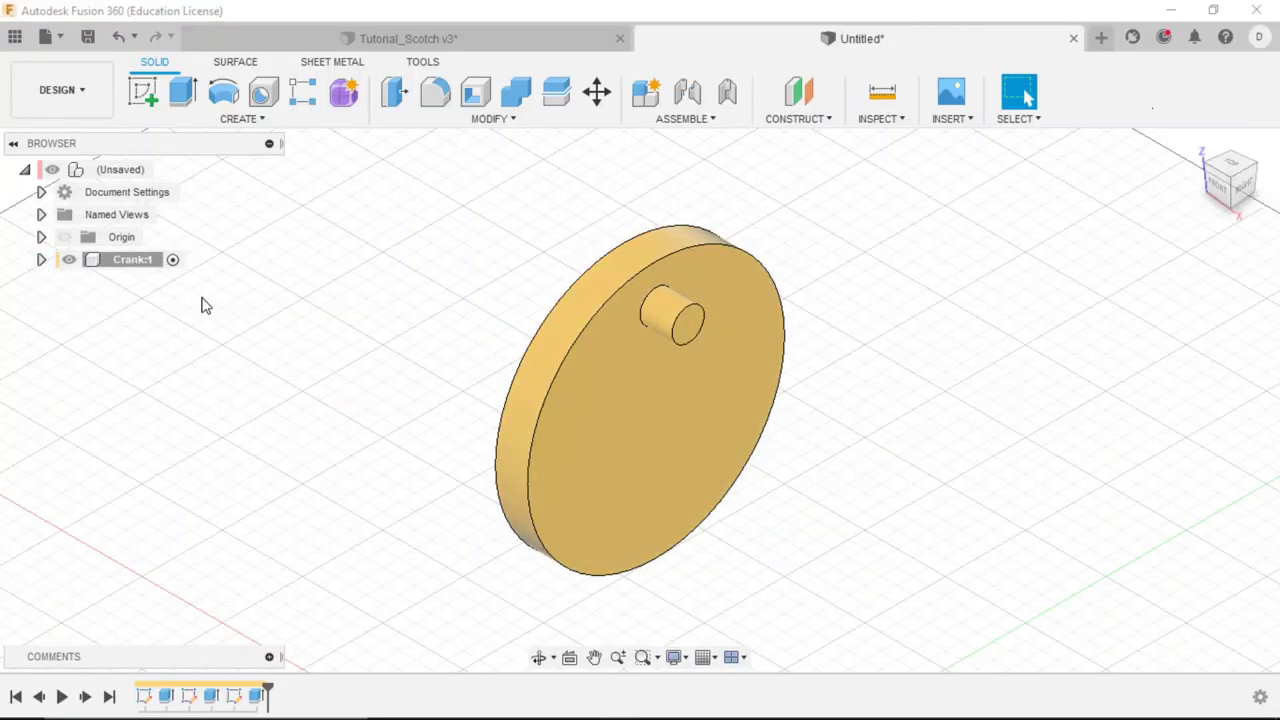
# Activate the root component and create a new component named Sliding_.
pyautogui.click(166, 169)
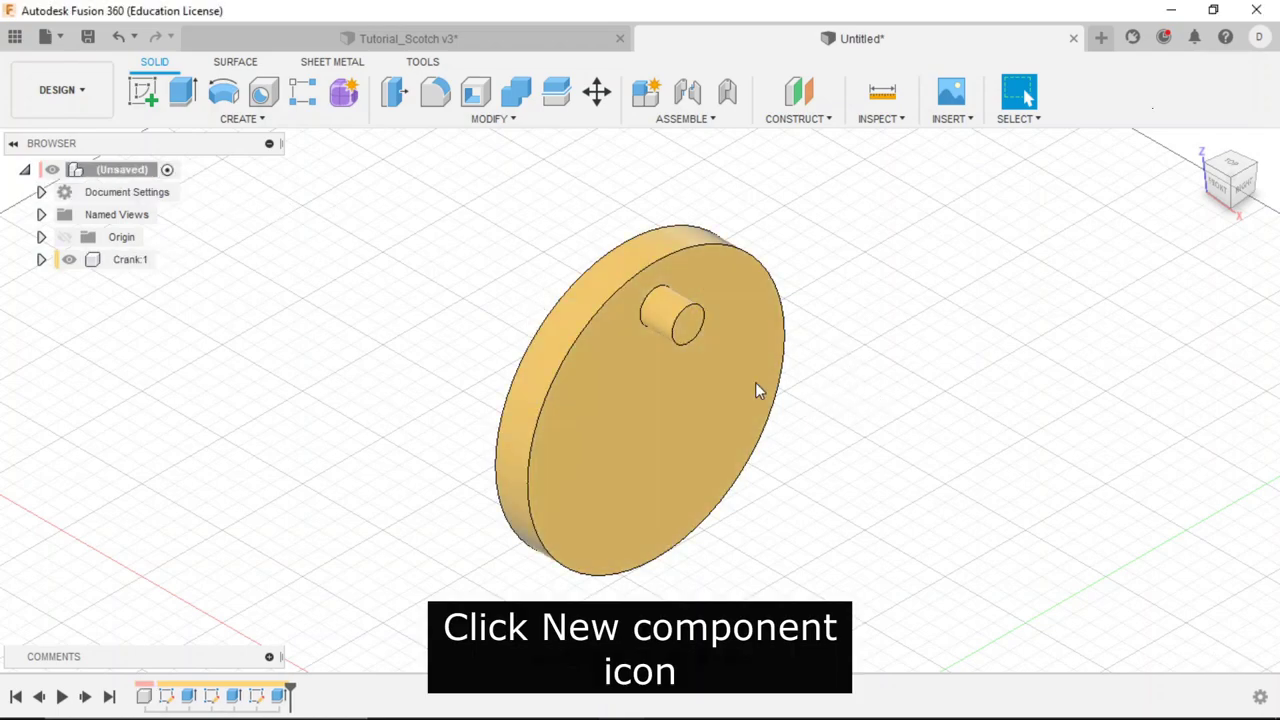
pyautogui.scroll(-1, 755, 382)
pyautogui.scroll(-2, 696, 286)
pyautogui.click(646, 93)
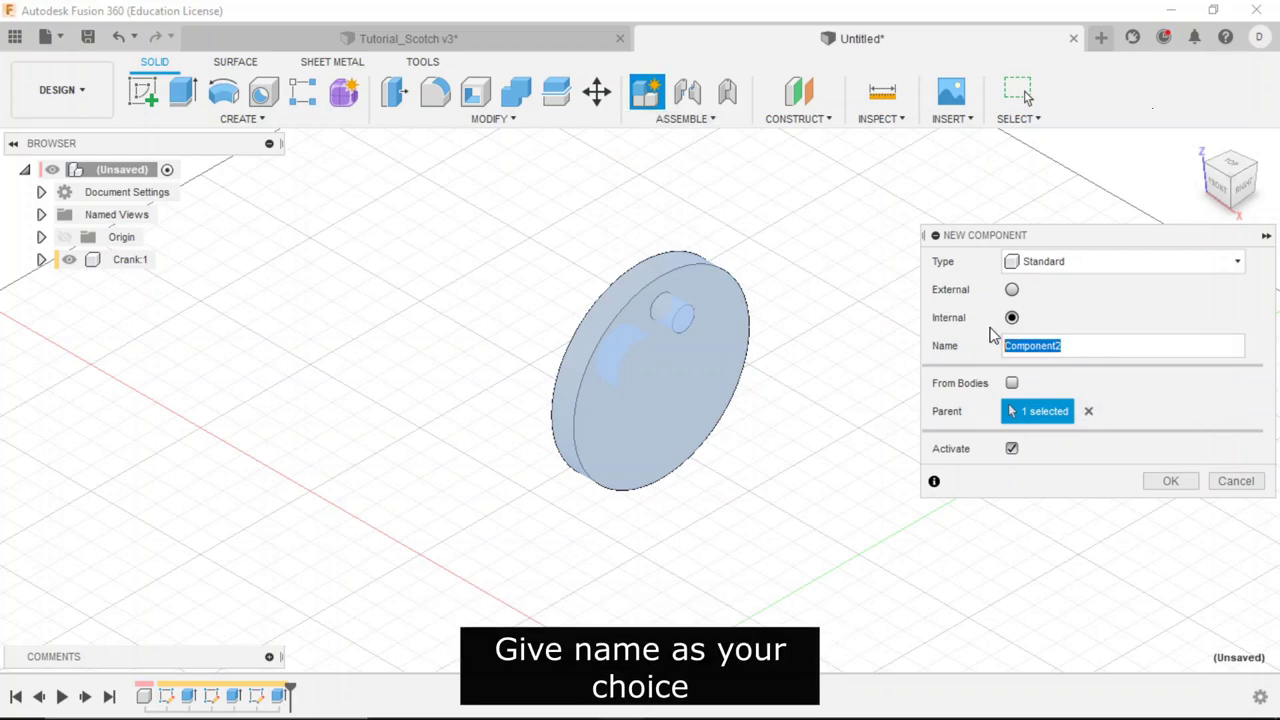
pyautogui.write('Sliding_')
pyautogui.press('Return')
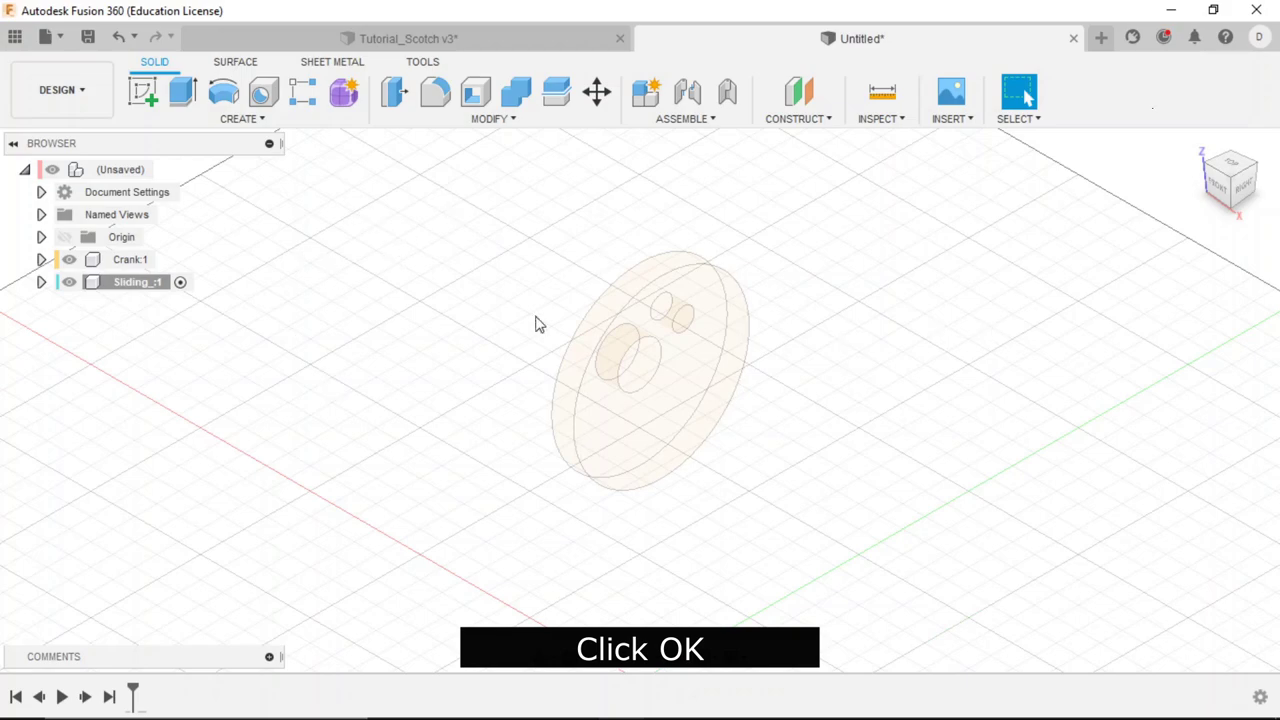
# Expand Sliding_:1 and begin a sketch on the disc's flat front face.
pyautogui.click(41, 282)
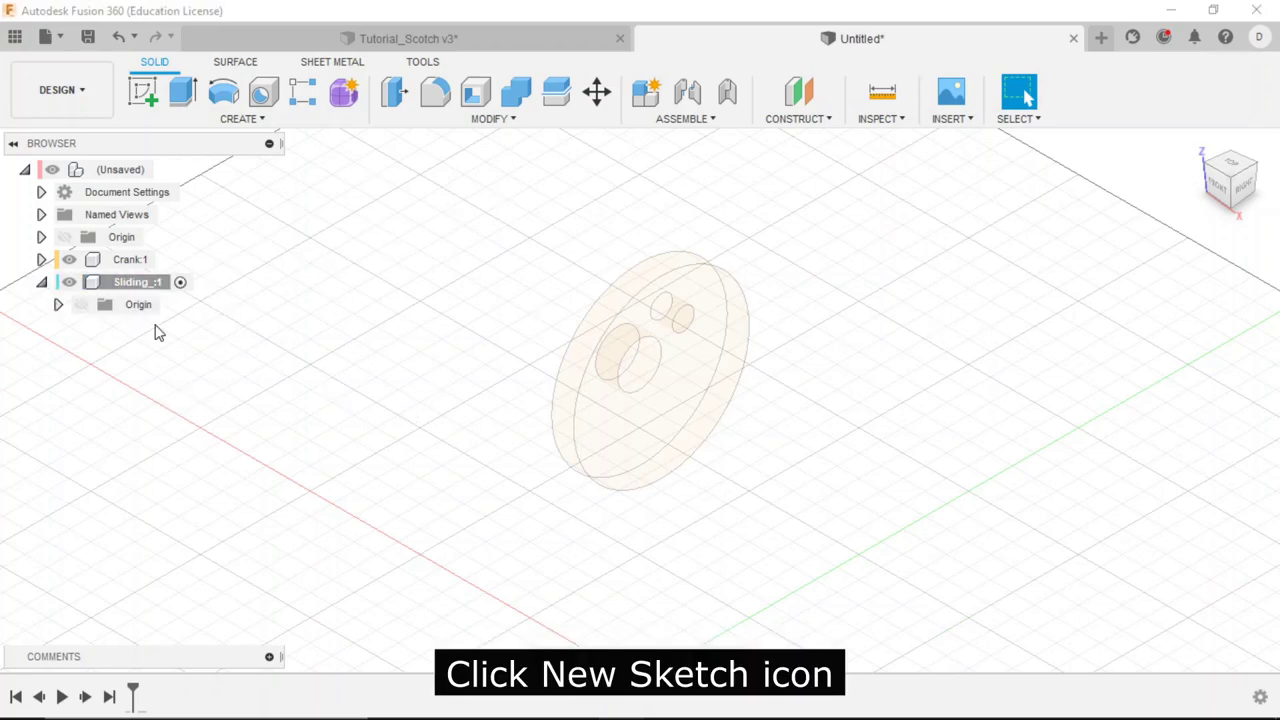
pyautogui.click(146, 105)
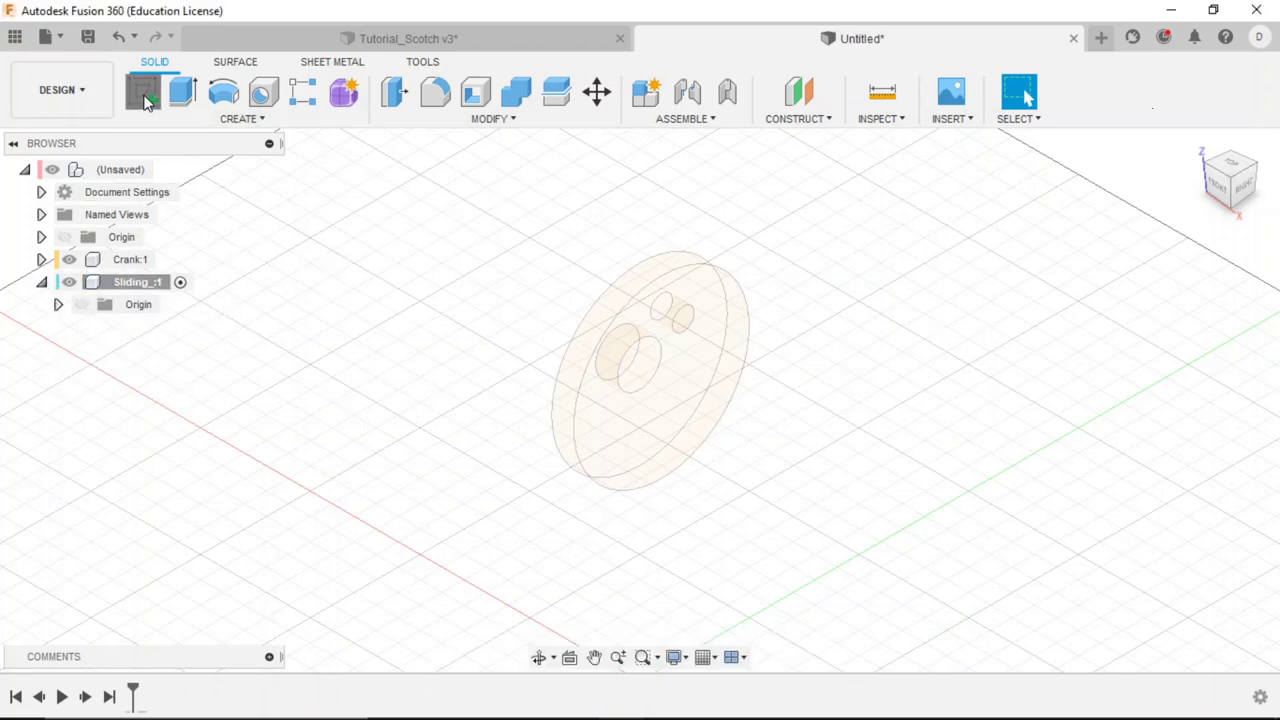
pyautogui.click(606, 444)
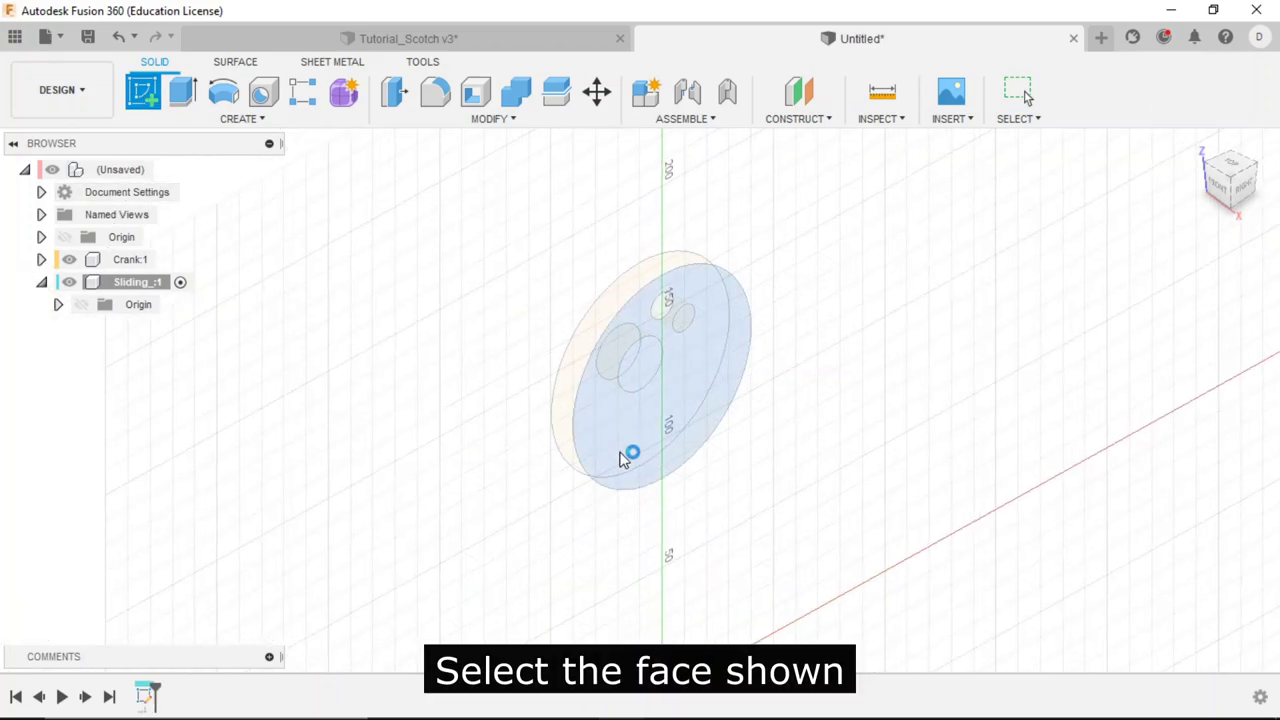
pyautogui.scroll(2, 713, 321)
pyautogui.scroll(1, 765, 319)
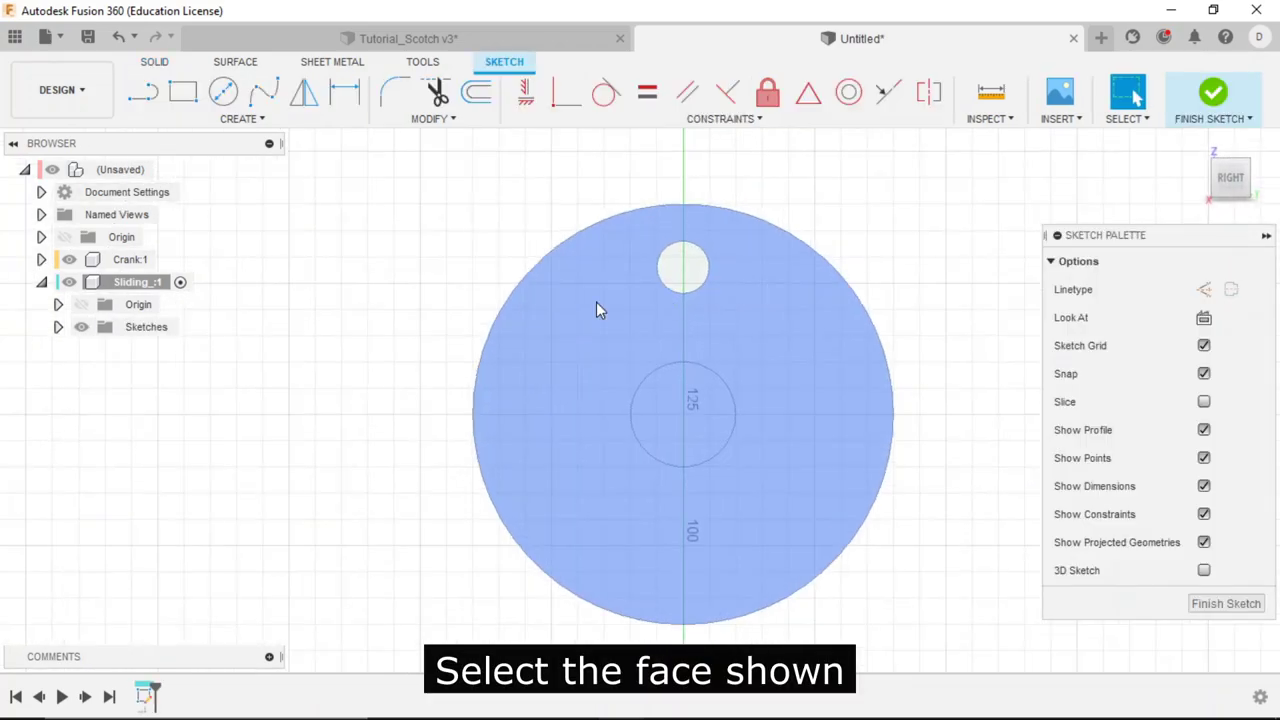
pyautogui.scroll(-2, 596, 302)
pyautogui.scroll(1, 637, 340)
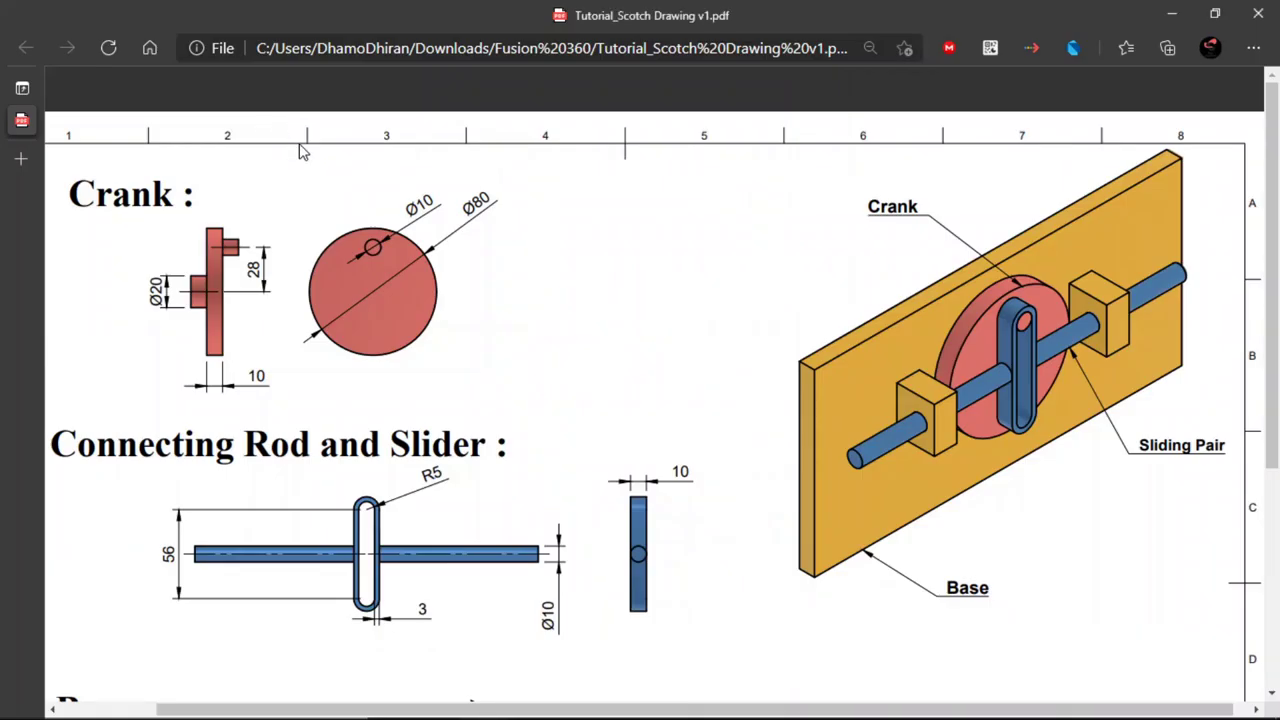
# Review the connecting rod and slider dimensions, including the R5 slot, in the Edge PDF, then return to Fusion 360.
pyautogui.scroll(-3, 319, 347)
pyautogui.keyDown('ctrl'); pyautogui.scroll(1, 370, 248); pyautogui.keyUp('ctrl')
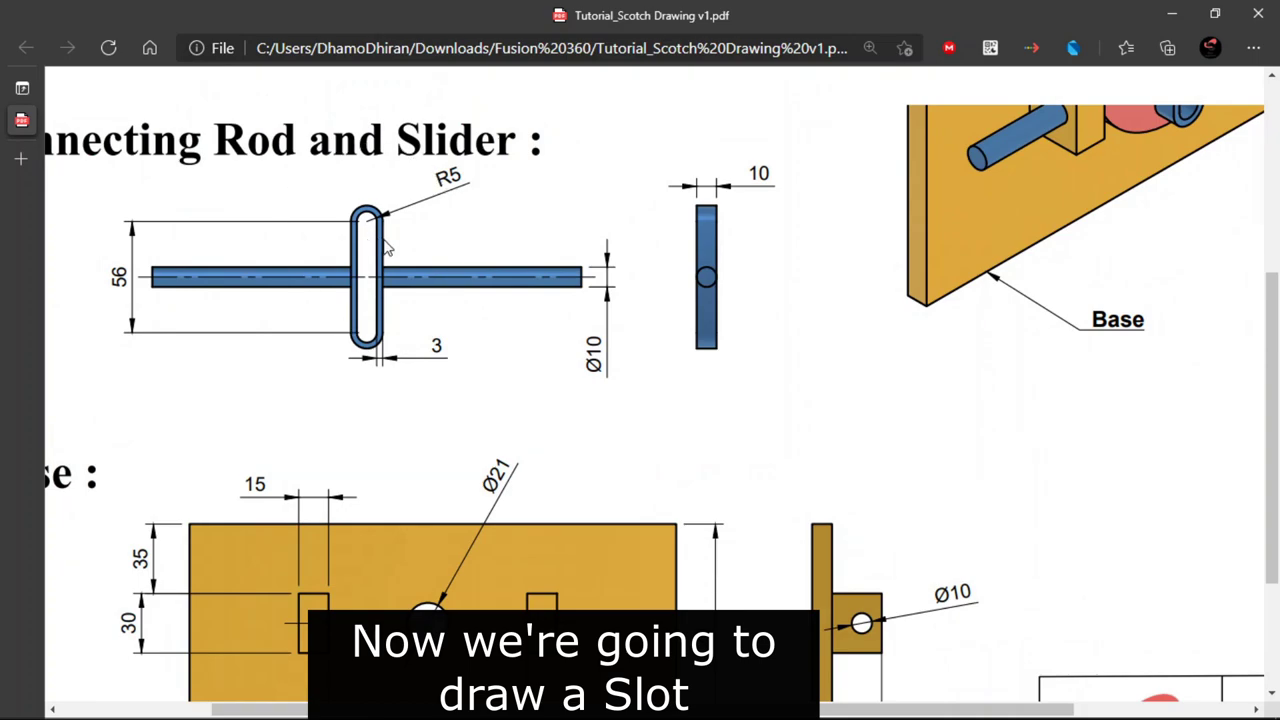
pyautogui.rightClick(387, 240)
pyautogui.click(293, 247)
pyautogui.hscroll(3, 400, 280)
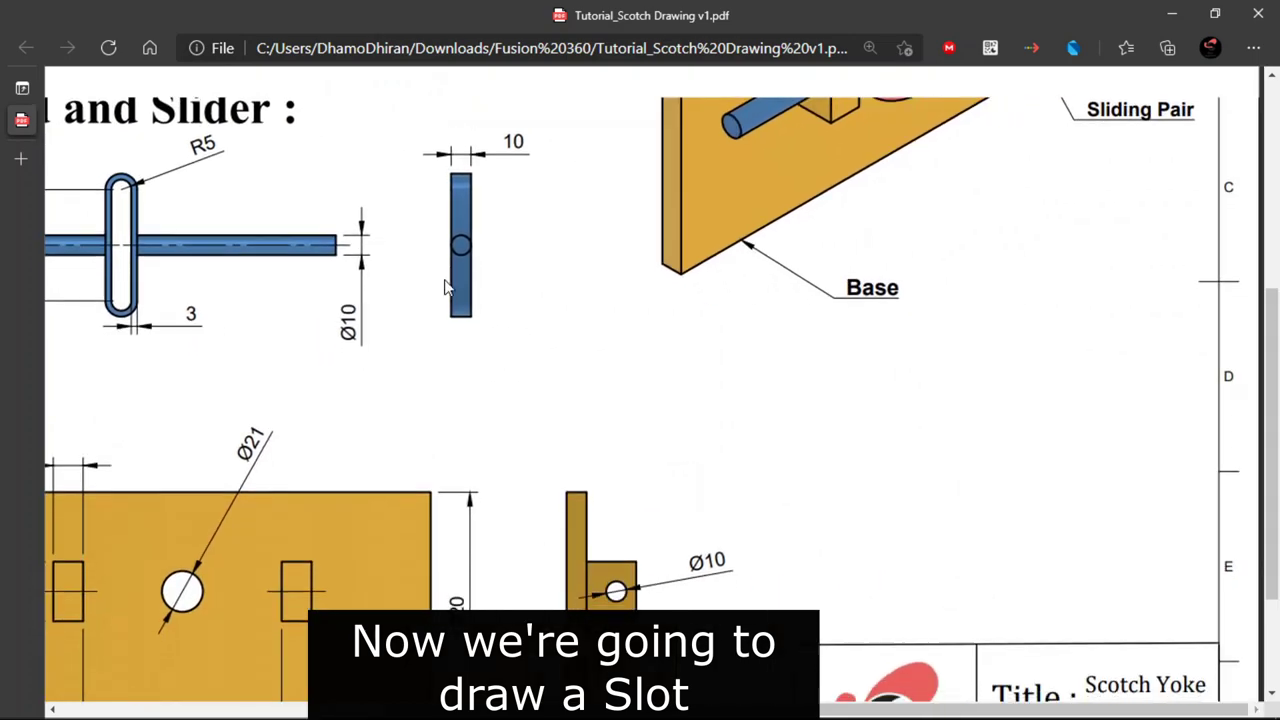
pyautogui.hscroll(-2, 247, 256)
pyautogui.hscroll(-3, 400, 300)
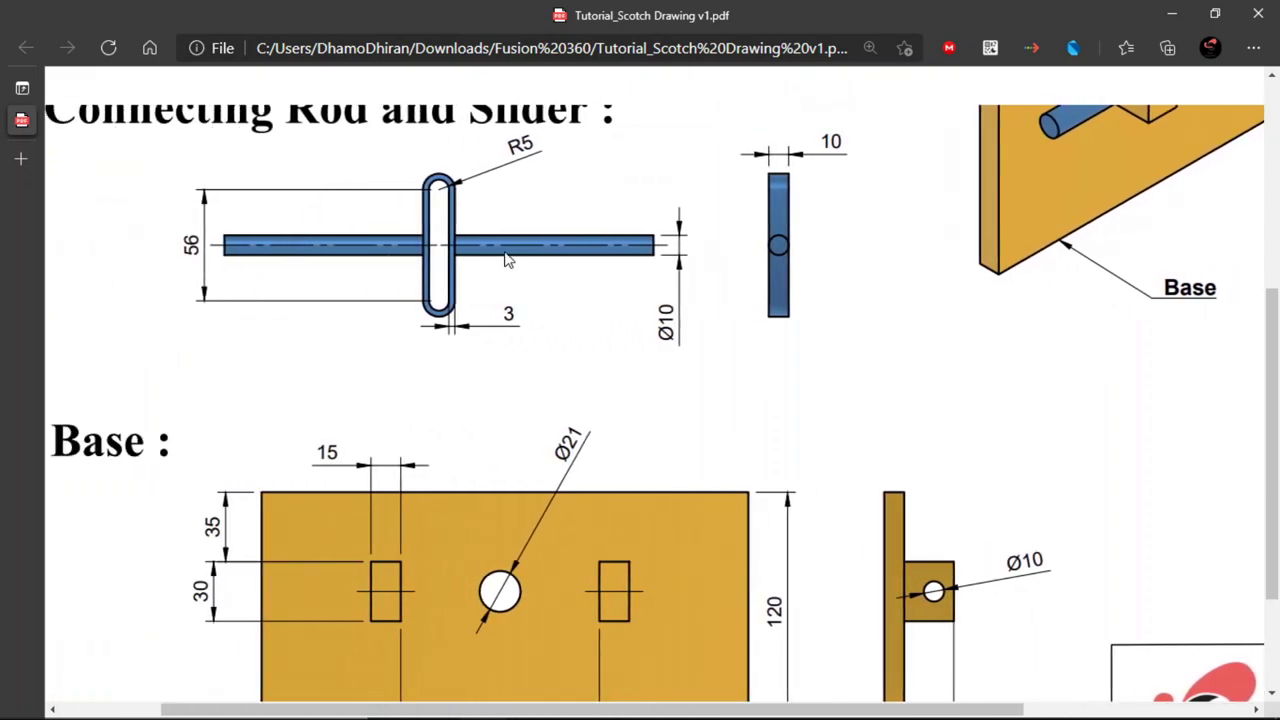
pyautogui.scroll(-2, 534, 348)
pyautogui.scroll(5, 534, 348)
pyautogui.scroll(-2, 447, 315)
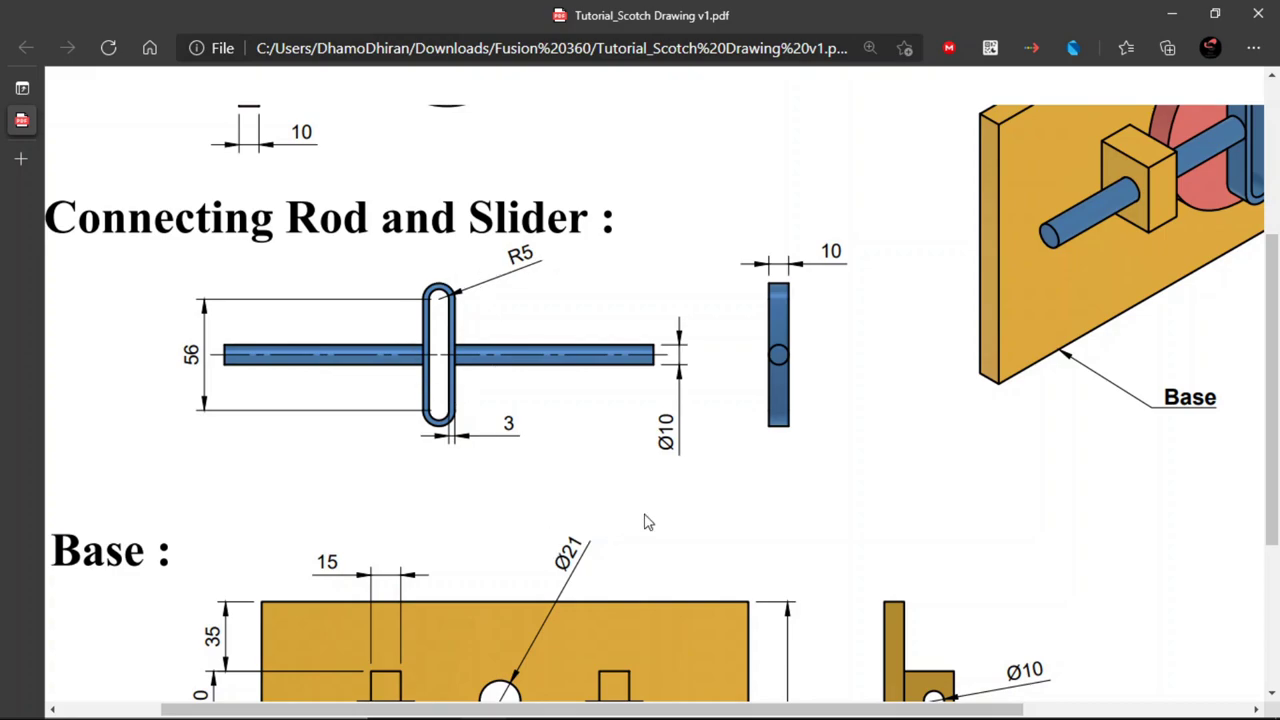
pyautogui.hotkey('alt', 'Tab')
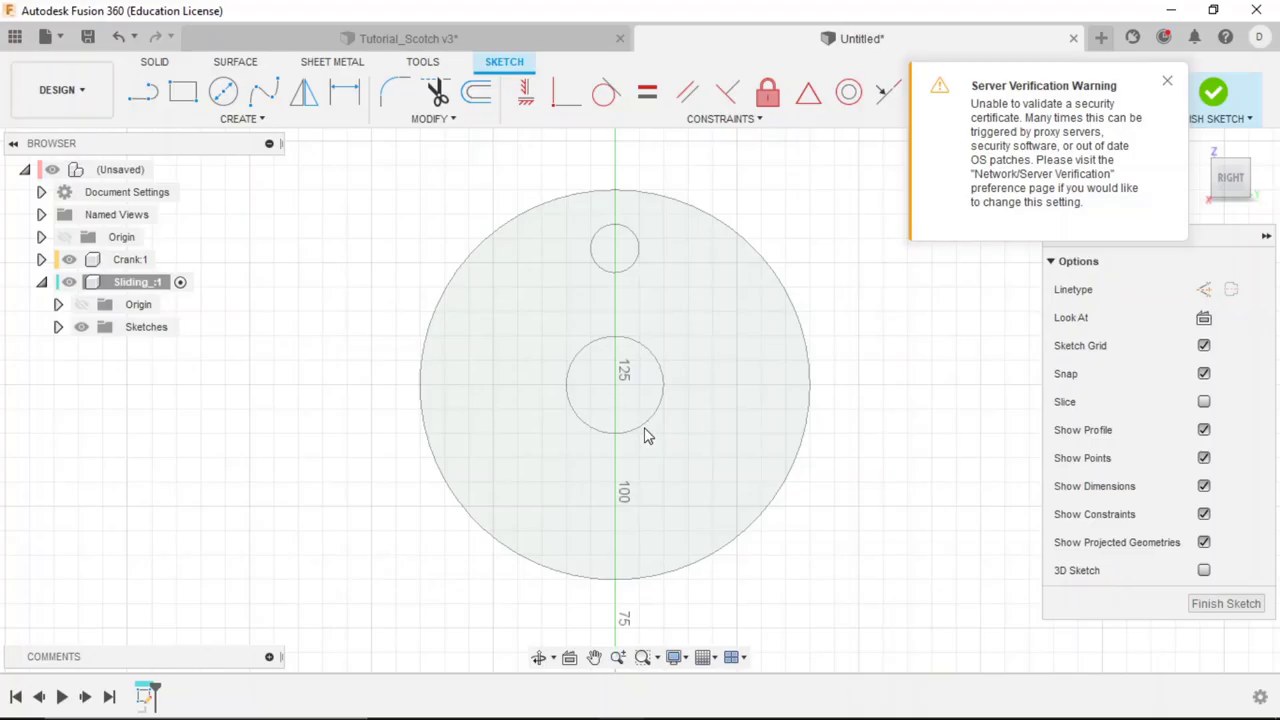
# Draw a 10 mm wide centre-point slot from the disc centre up to the top hole.
pyautogui.click(1167, 82)
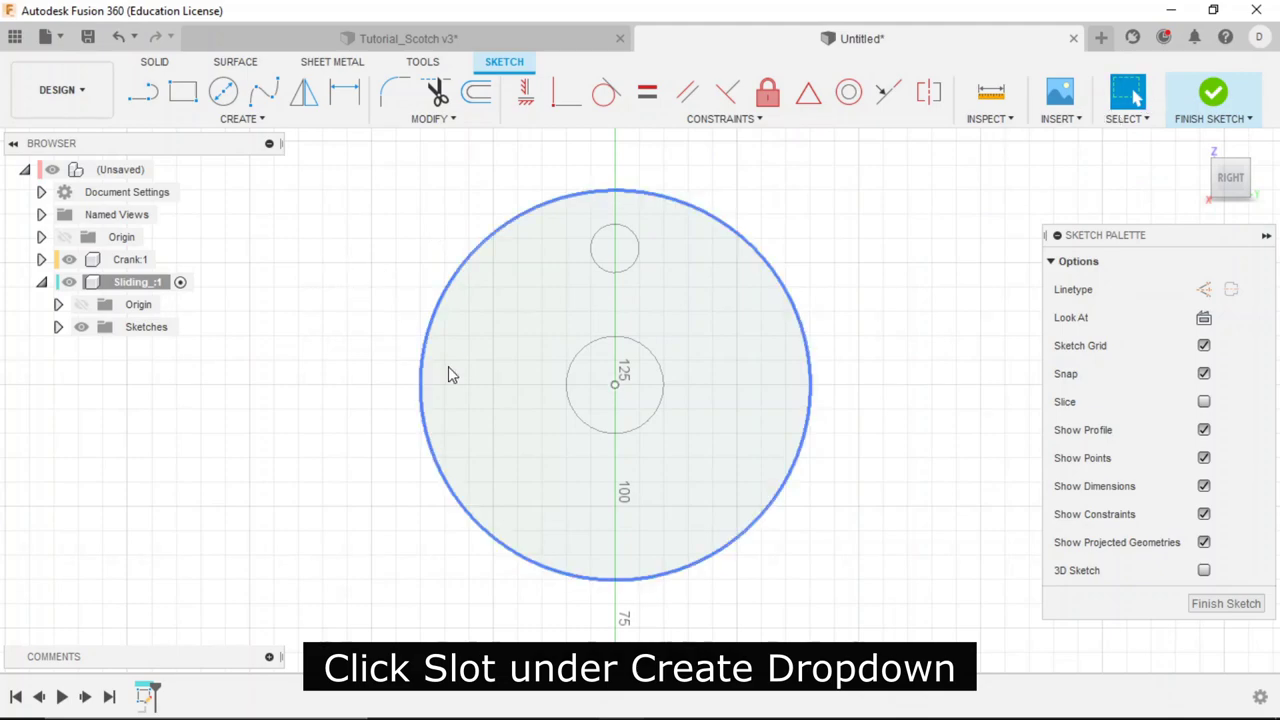
pyautogui.click(248, 122)
pyautogui.moveTo(153, 263)
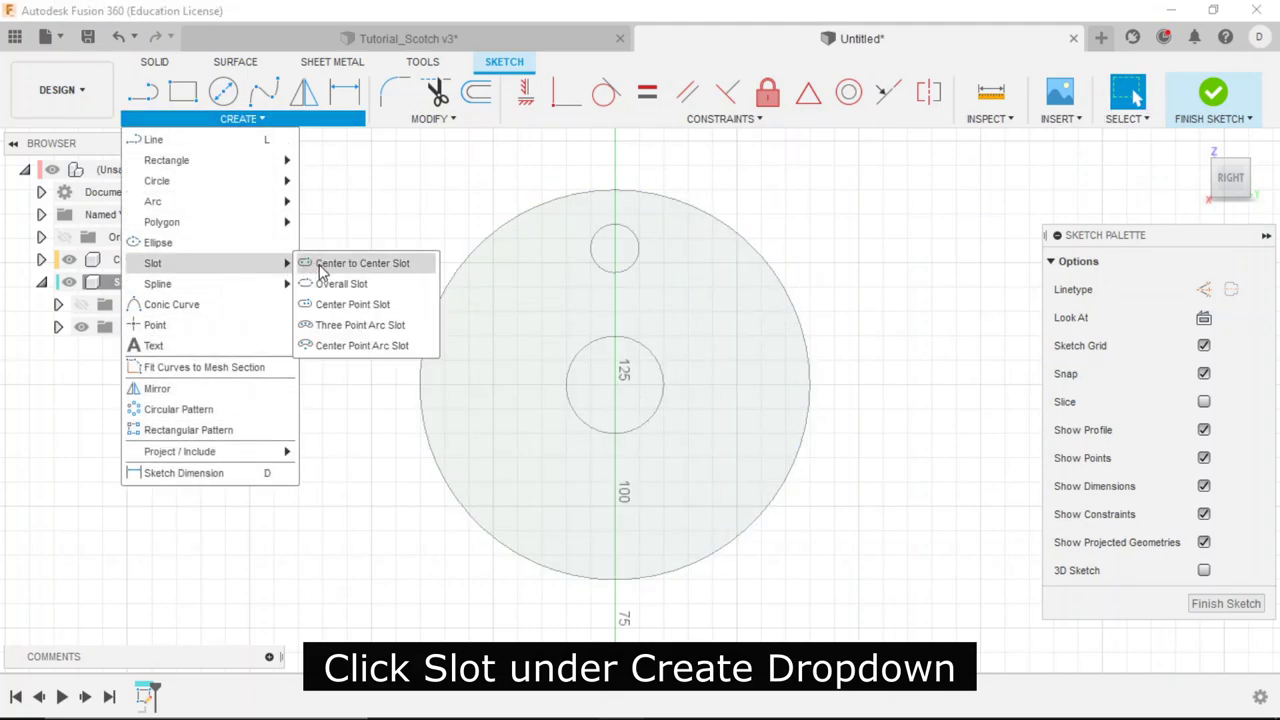
pyautogui.click(345, 301)
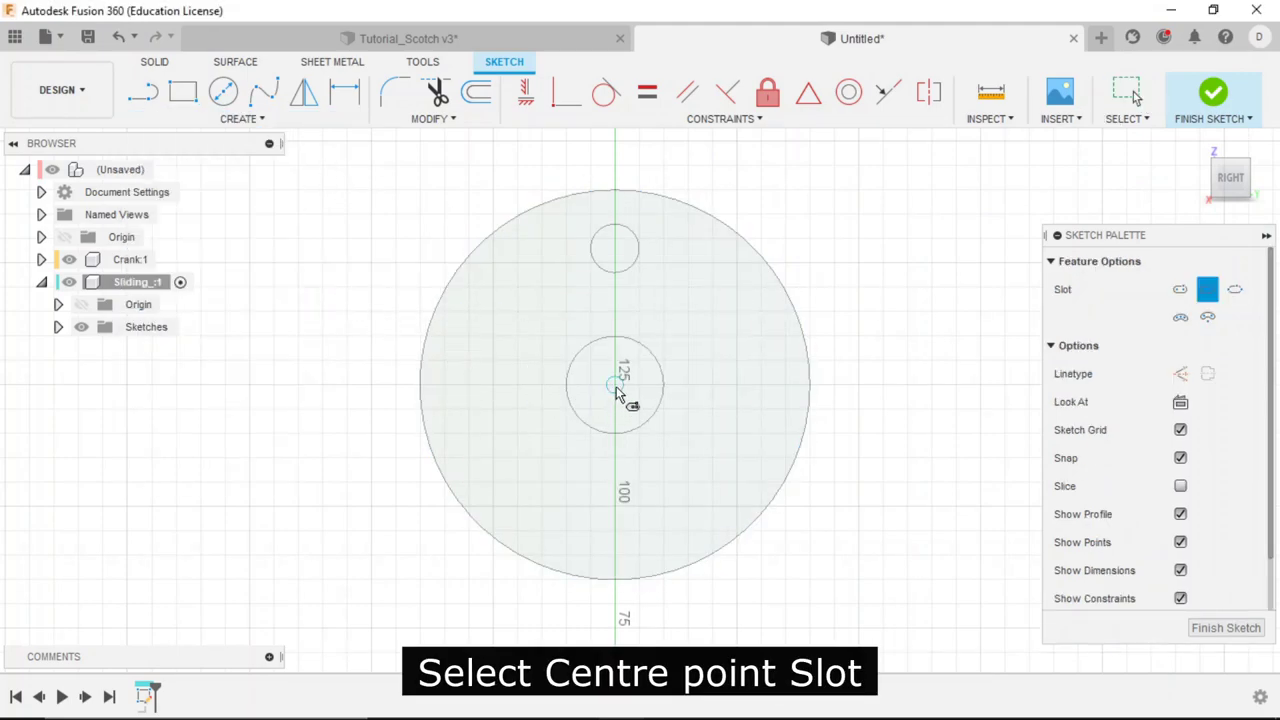
pyautogui.click(615, 385)
pyautogui.click(615, 250)
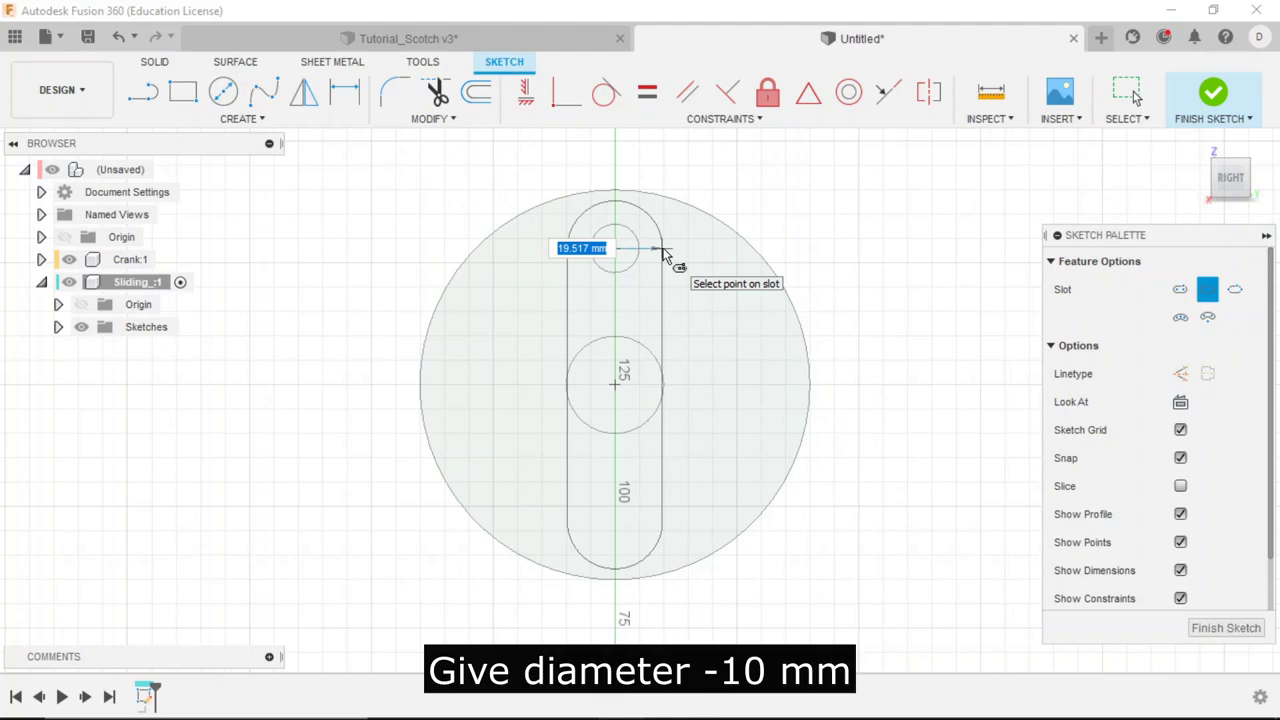
pyautogui.write('10')
pyautogui.press('Return')
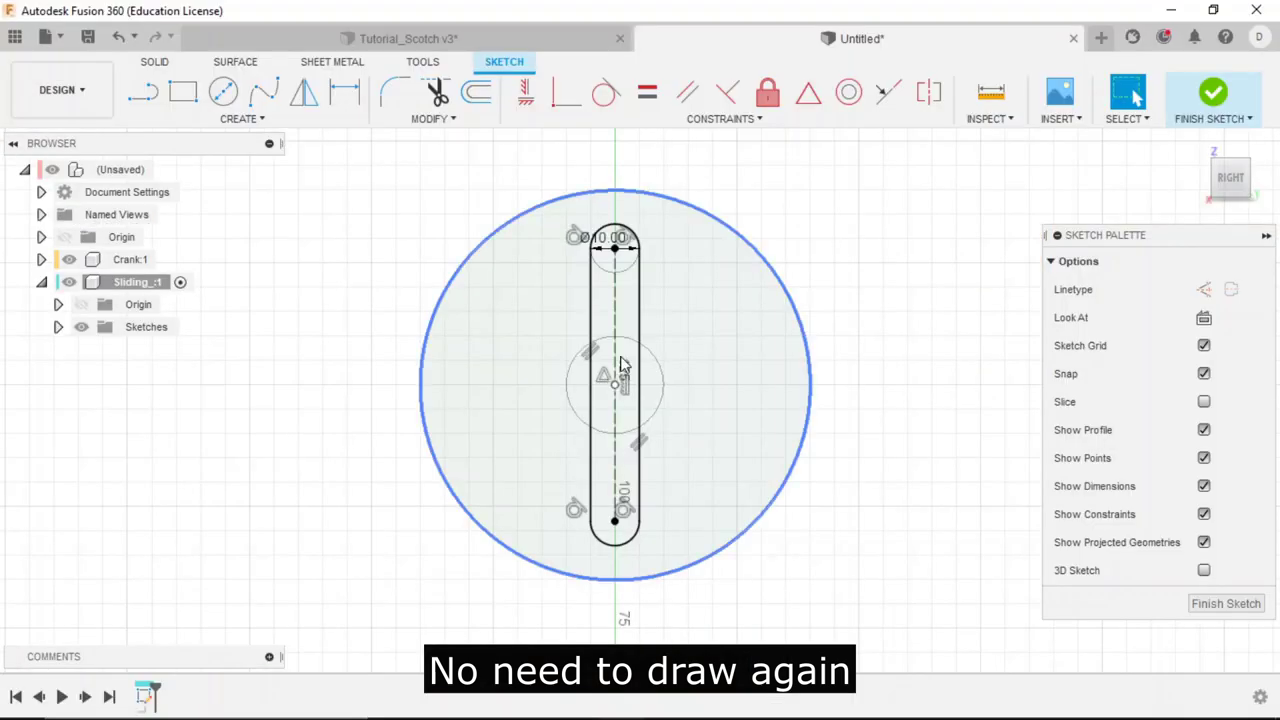
pyautogui.click(477, 93)
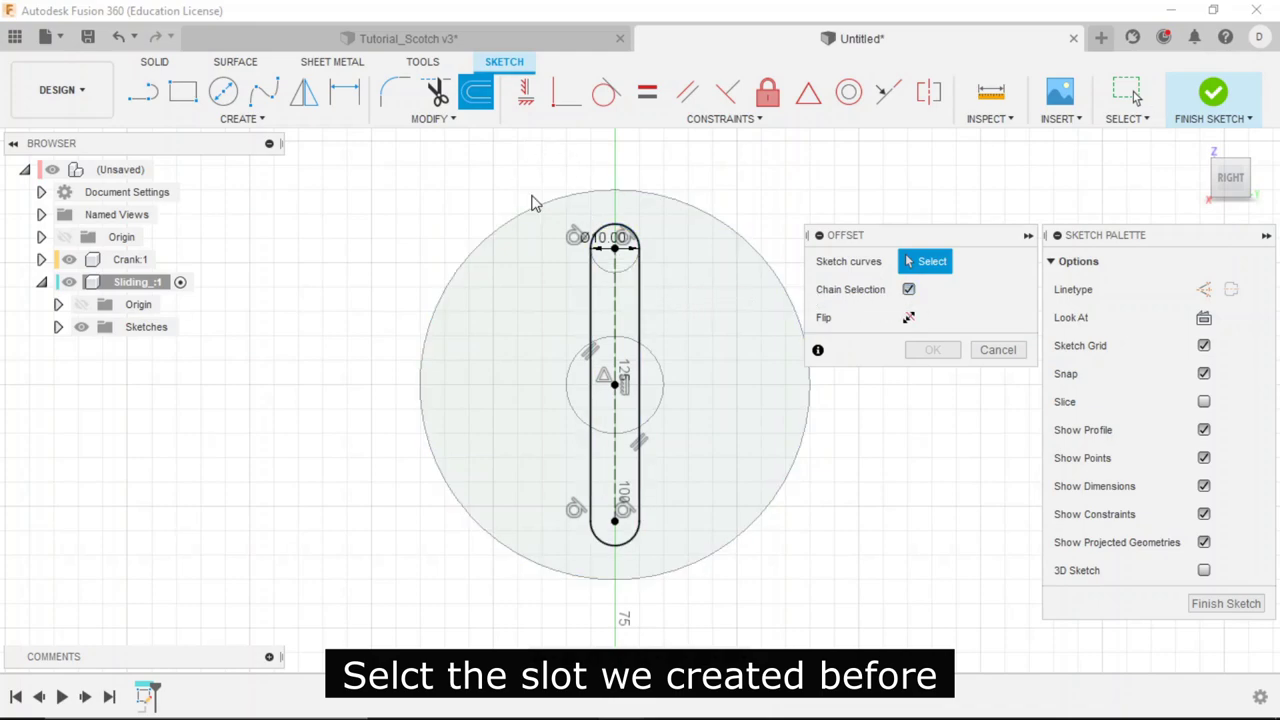
# Offset the slot outline by 3 mm and finish the Sliding_:1 sketch.
pyautogui.click(643, 281)
pyautogui.click(645, 346)
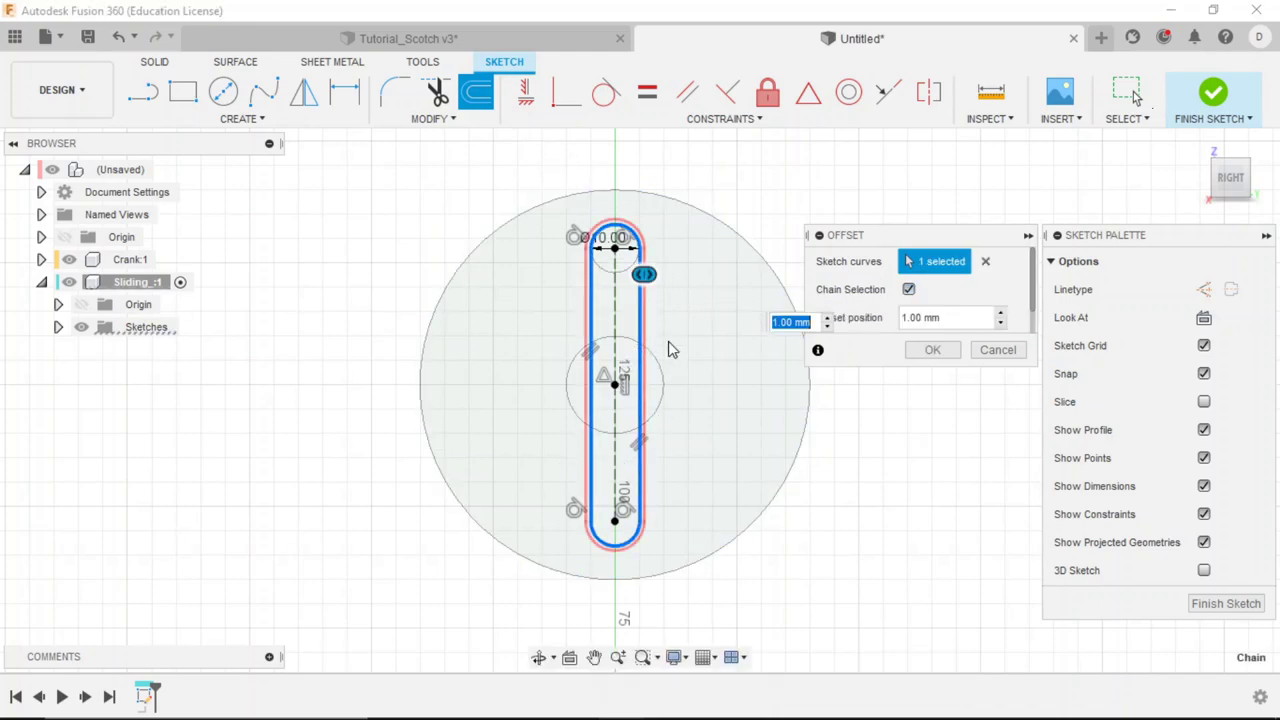
pyautogui.write('3')
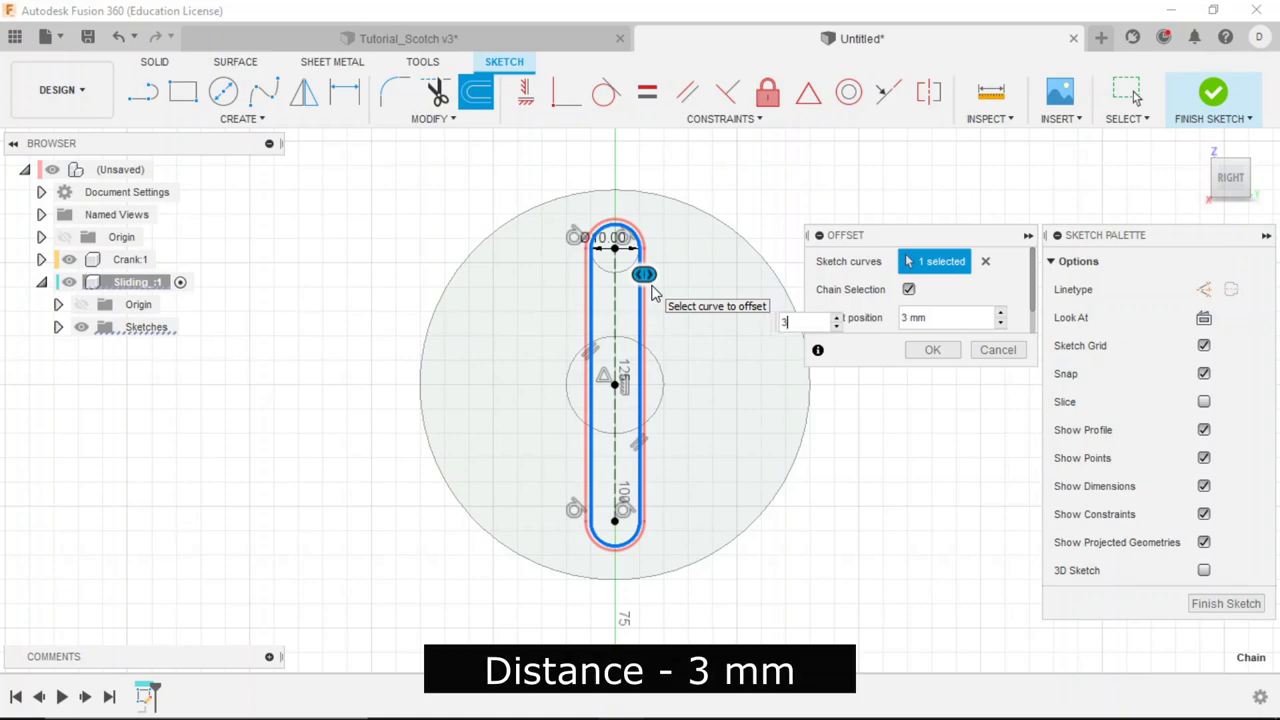
pyautogui.click(932, 350)
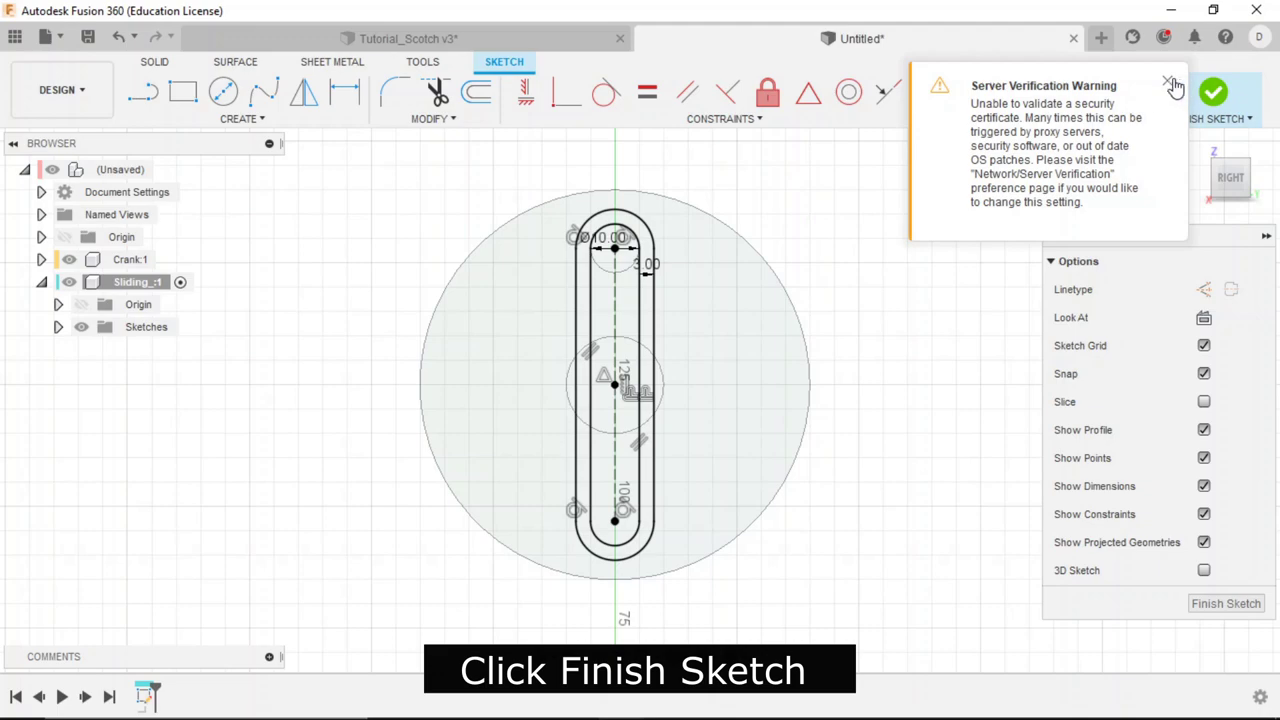
pyautogui.click(1167, 81)
pyautogui.click(1217, 95)
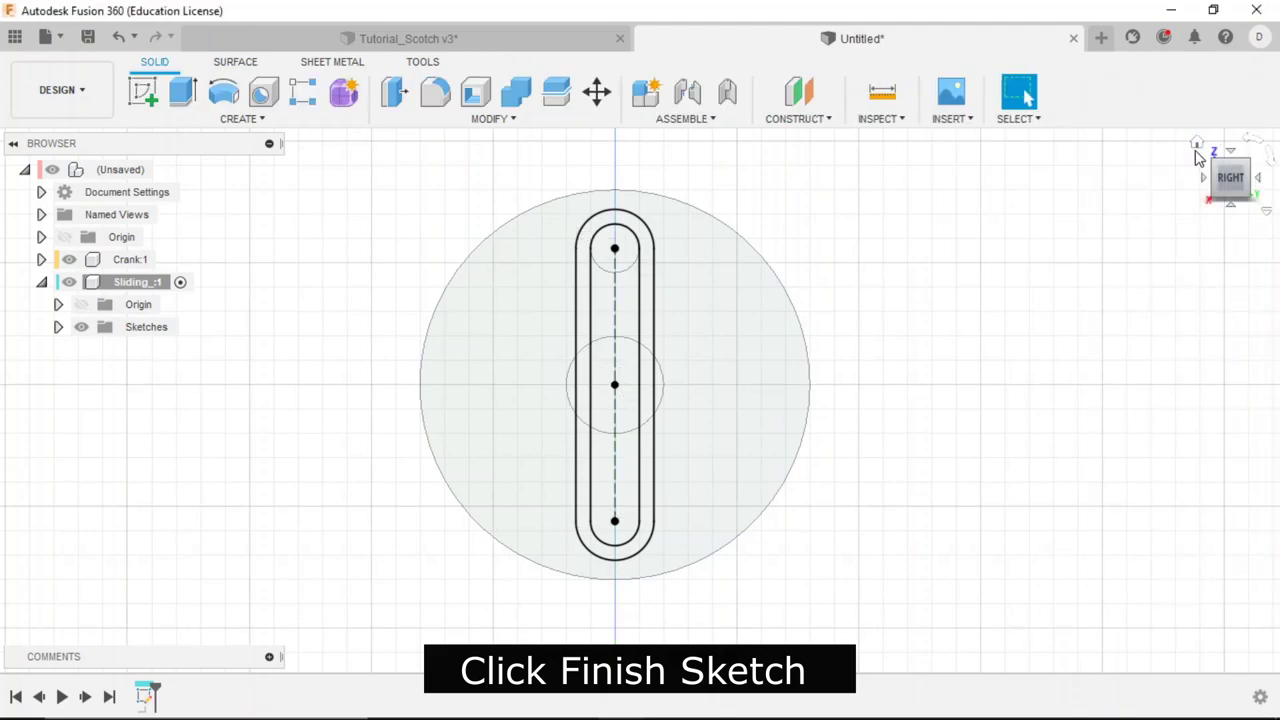
pyautogui.click(1197, 142)
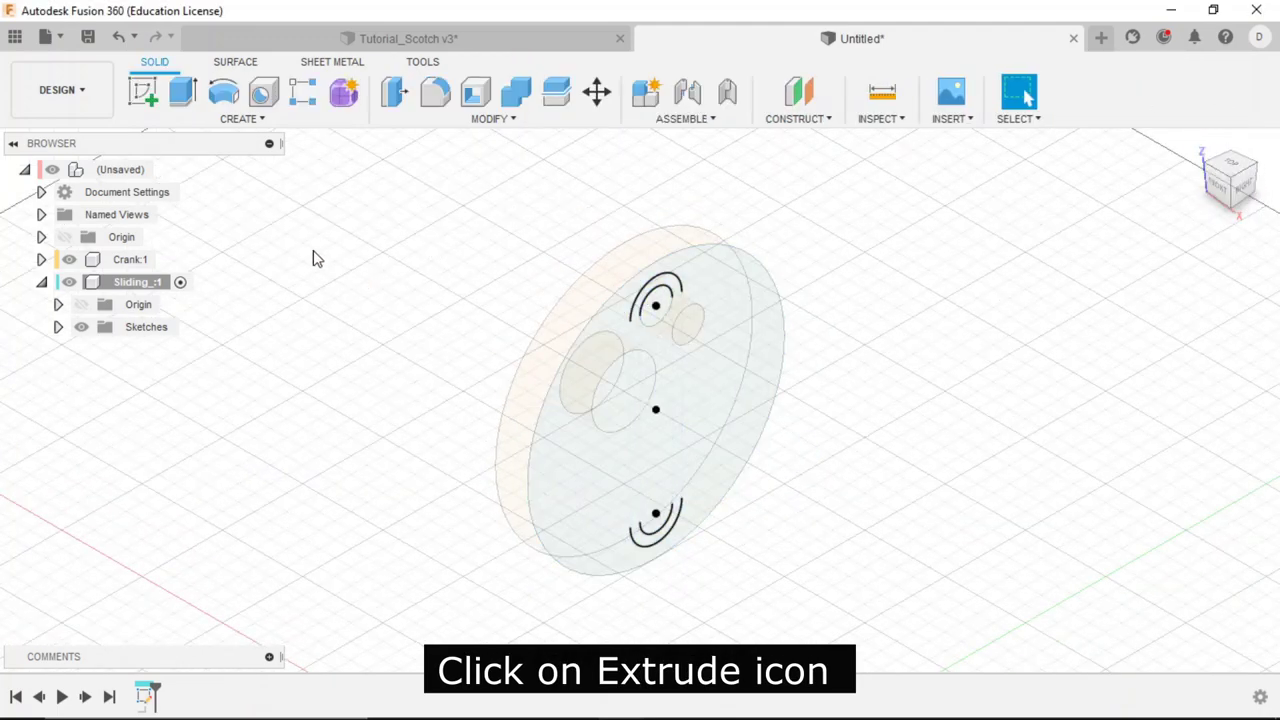
# Extrude the slot ring profile 10 mm as a new body.
pyautogui.click(183, 92)
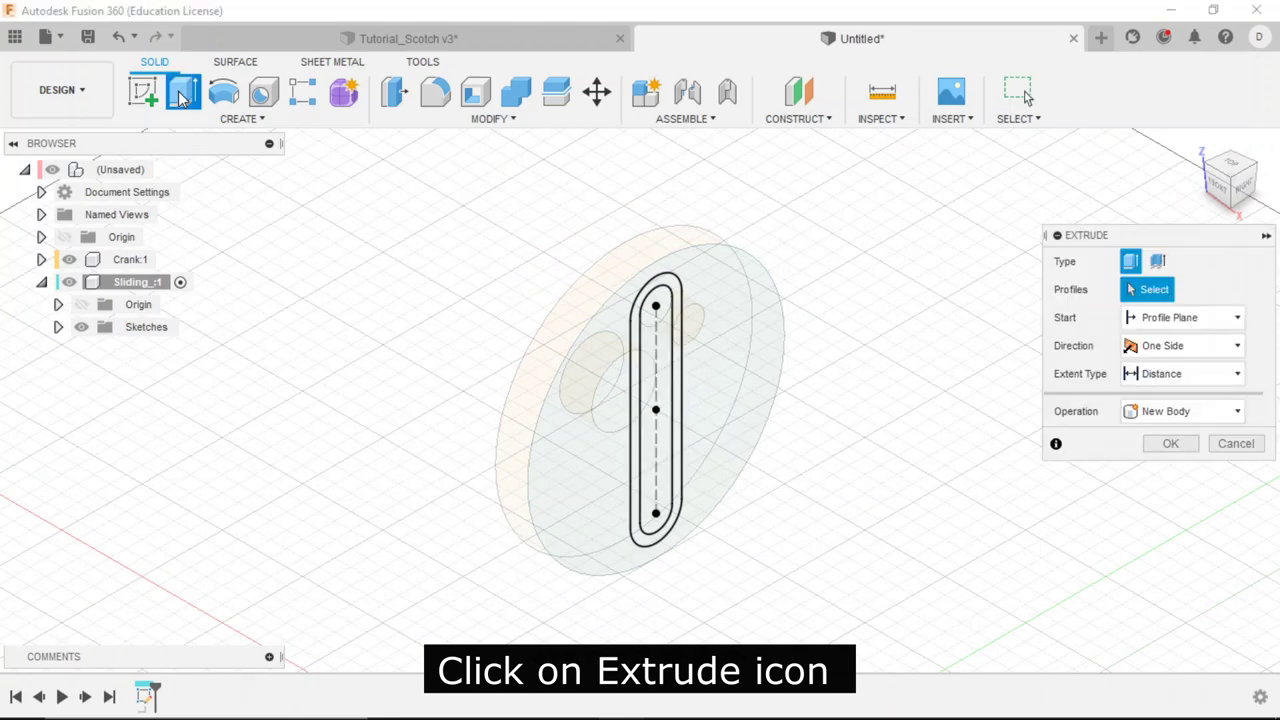
pyautogui.click(680, 310)
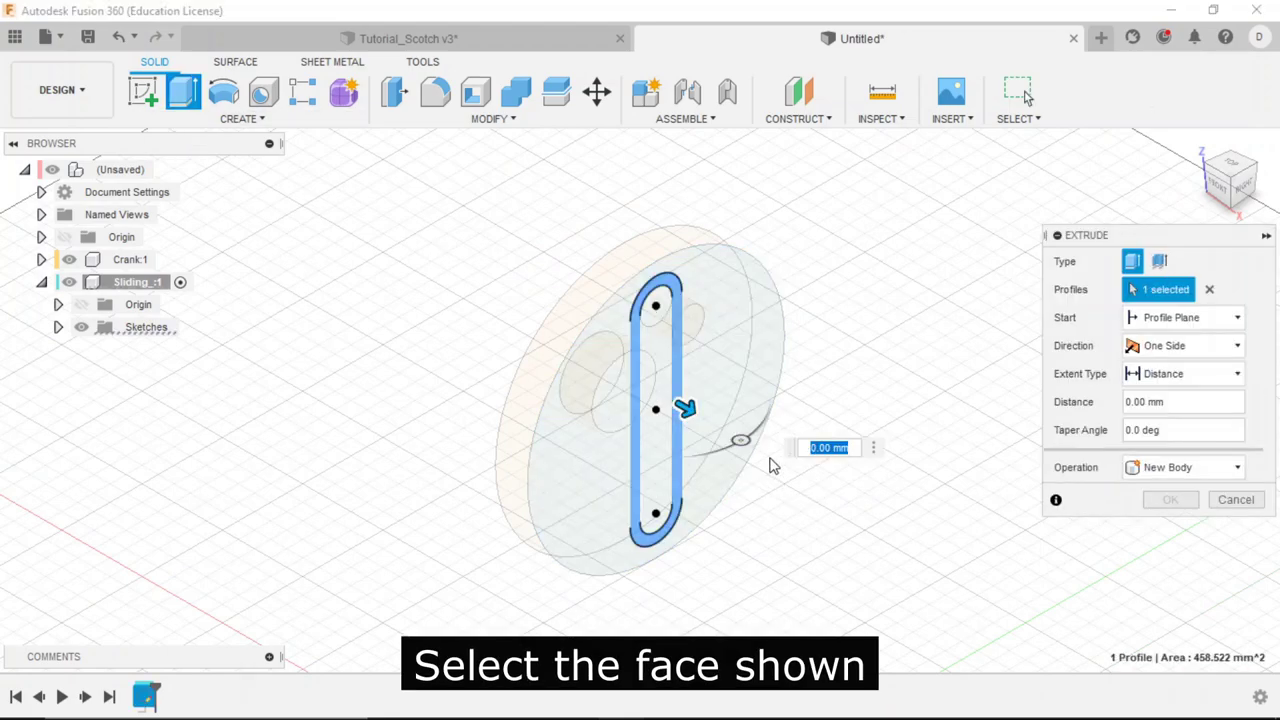
pyautogui.write('10')
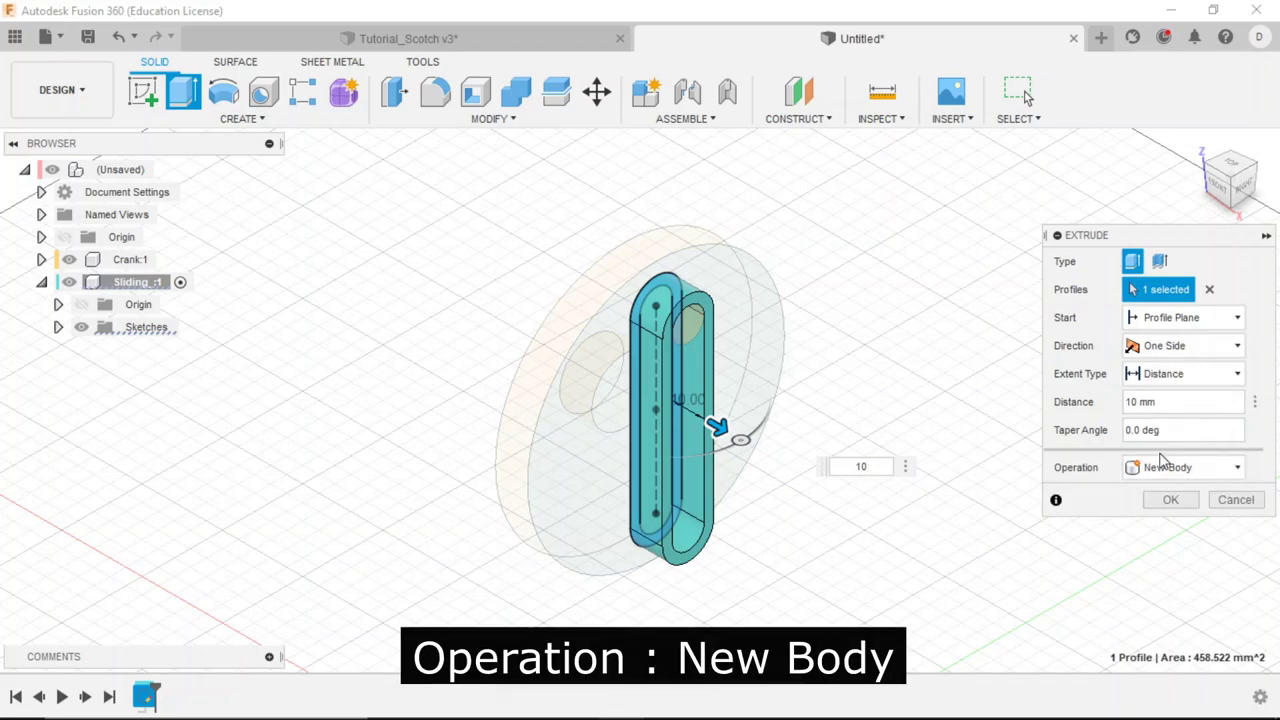
pyautogui.click(1185, 469)
pyautogui.click(1170, 554)
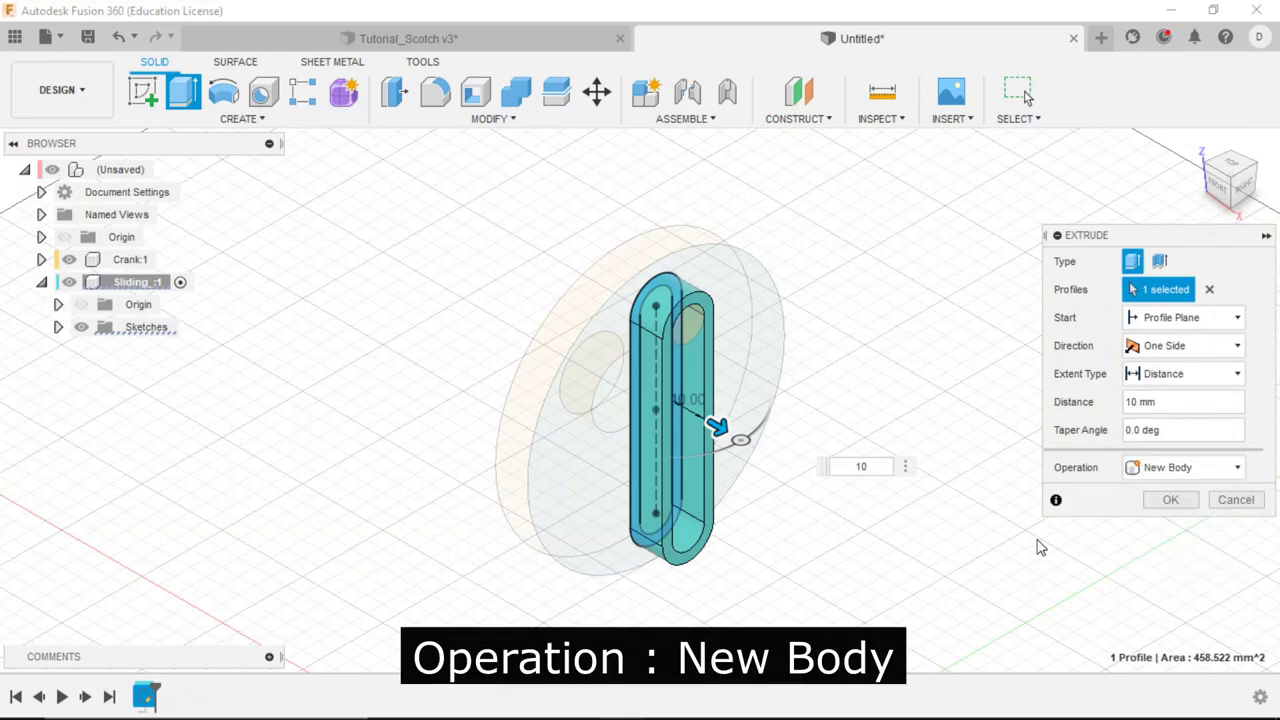
pyautogui.click(1168, 503)
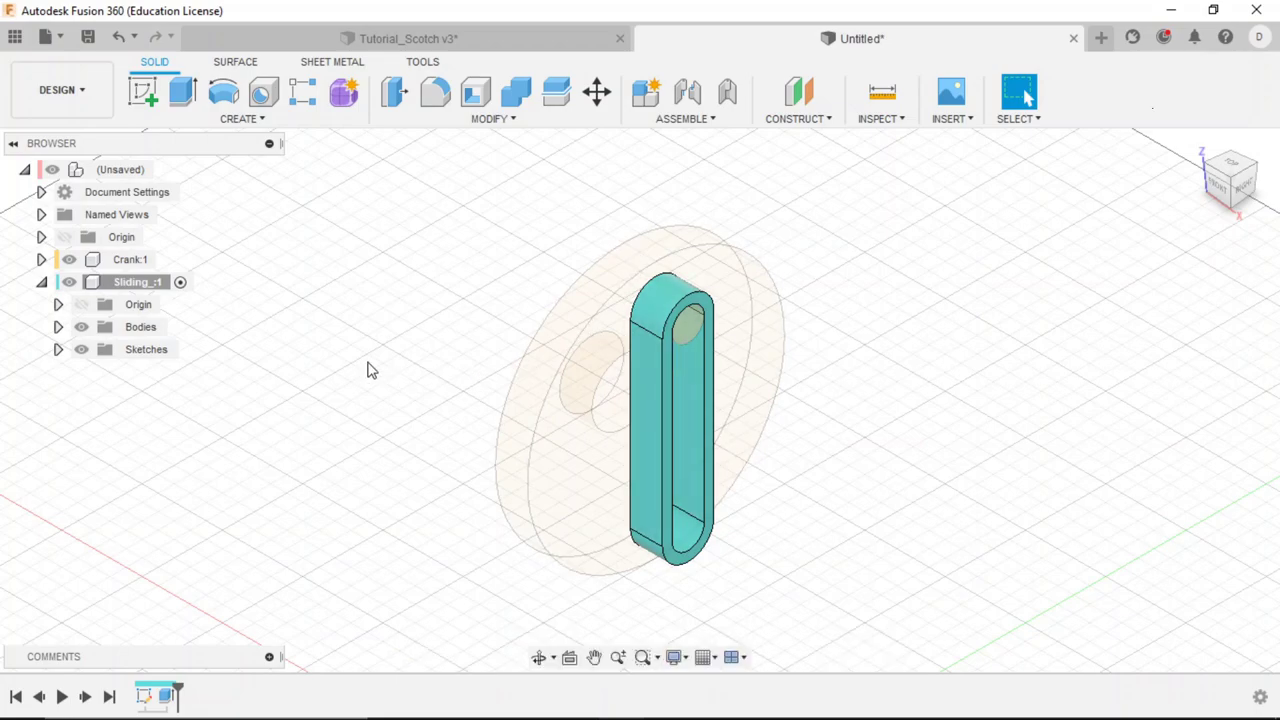
pyautogui.hotkey('alt', 'Tab')
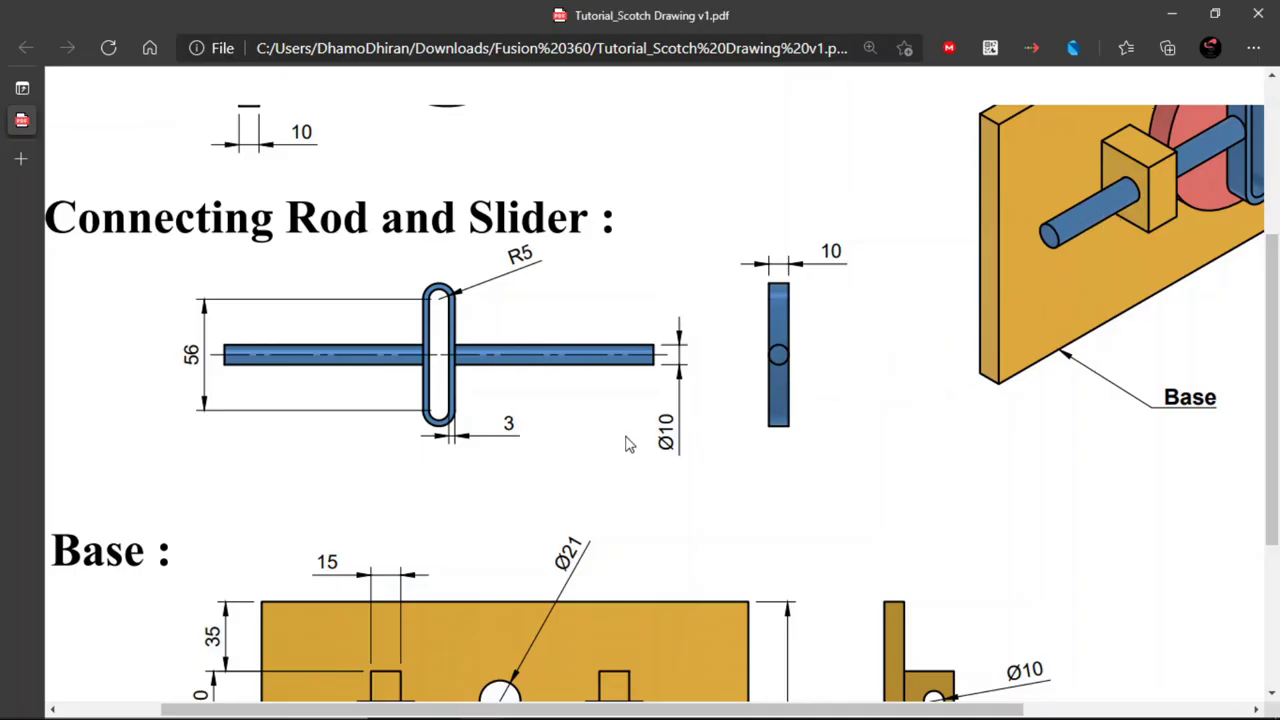
pyautogui.scroll(3, 628, 445)
pyautogui.moveTo(757, 476); pyautogui.dragTo(776, 508, button='middle')
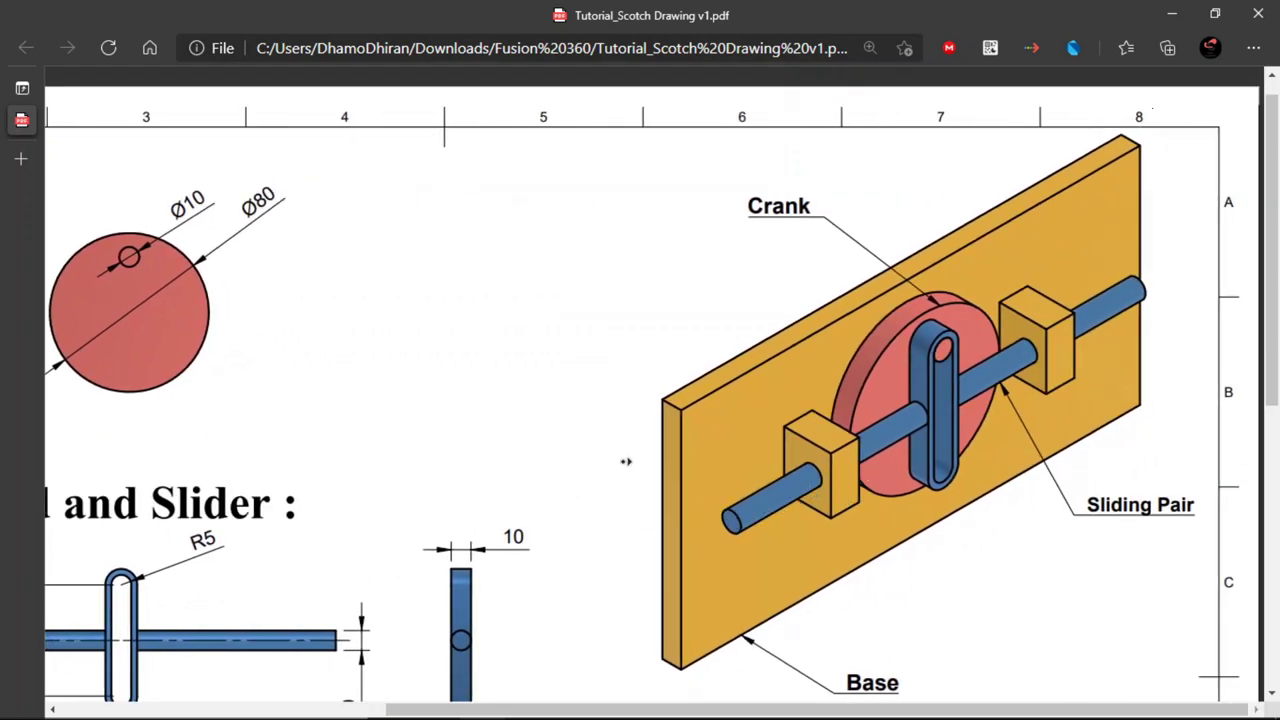
pyautogui.scroll(-1, 511, 457)
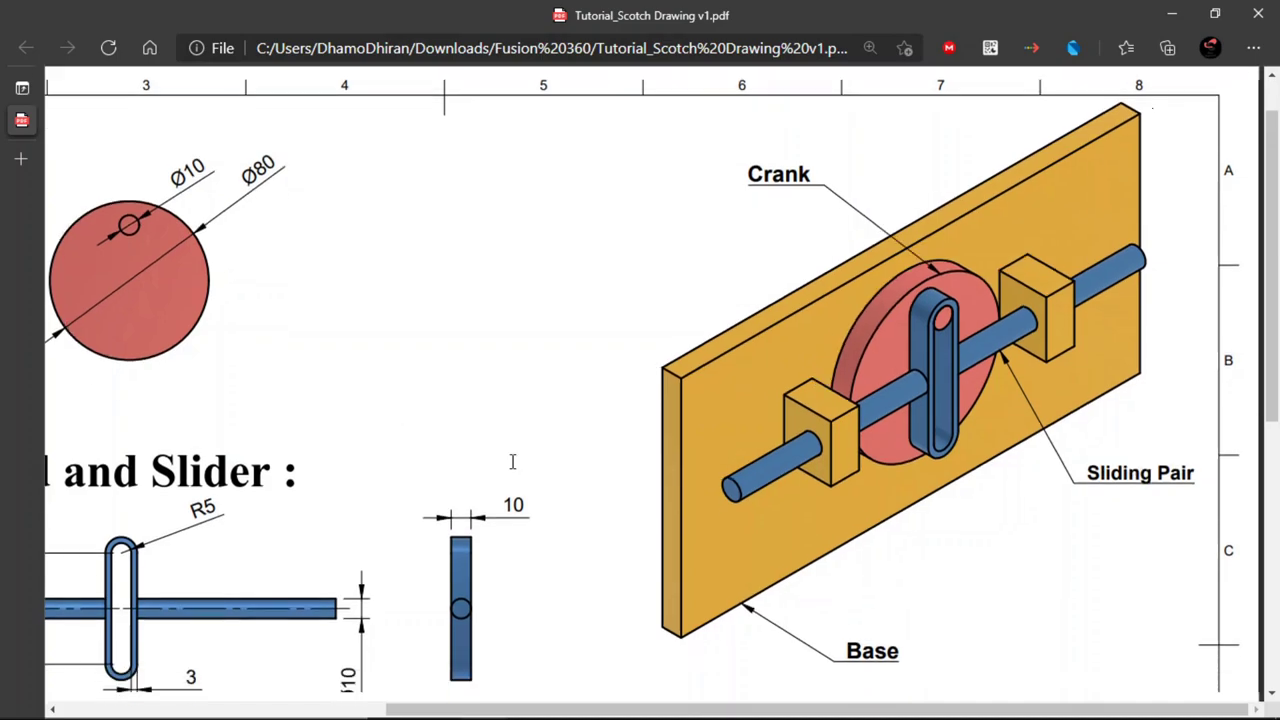
pyautogui.scroll(-5, 511, 457)
pyautogui.scroll(3, 543, 397)
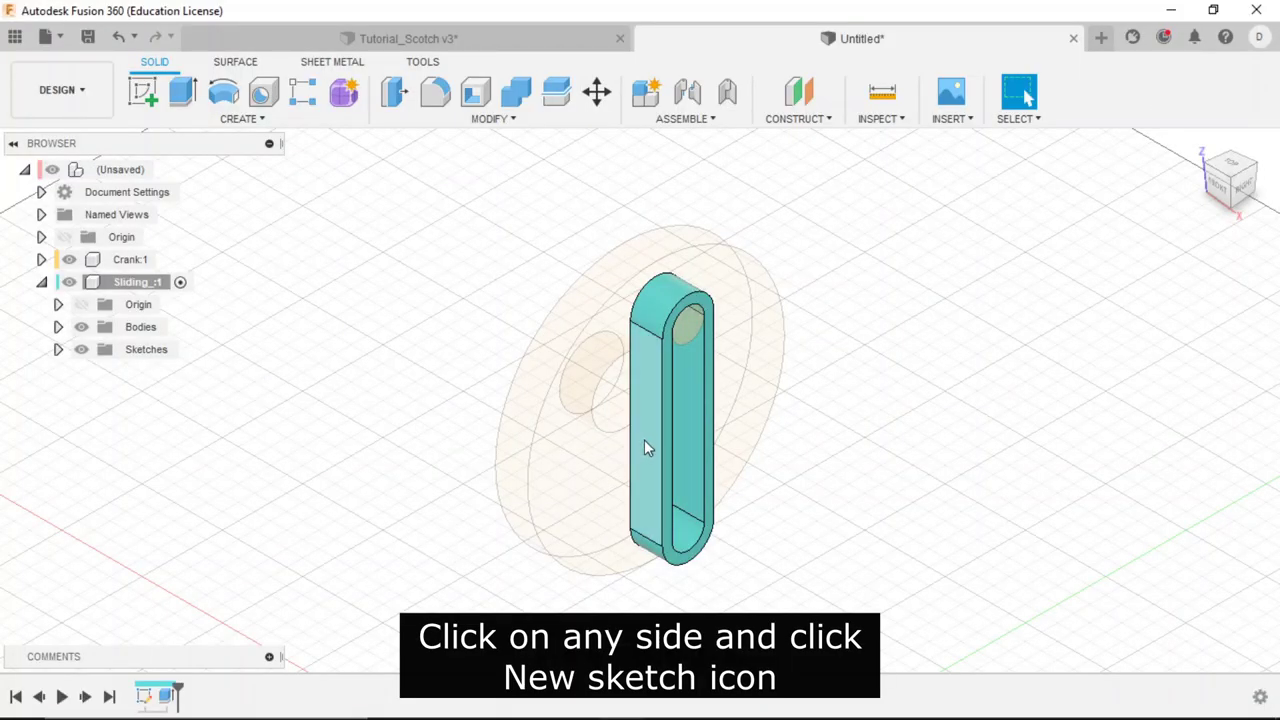
# Start a new sketch on the side face of the slotted body.
pyautogui.click(647, 452)
pyautogui.click(141, 91)
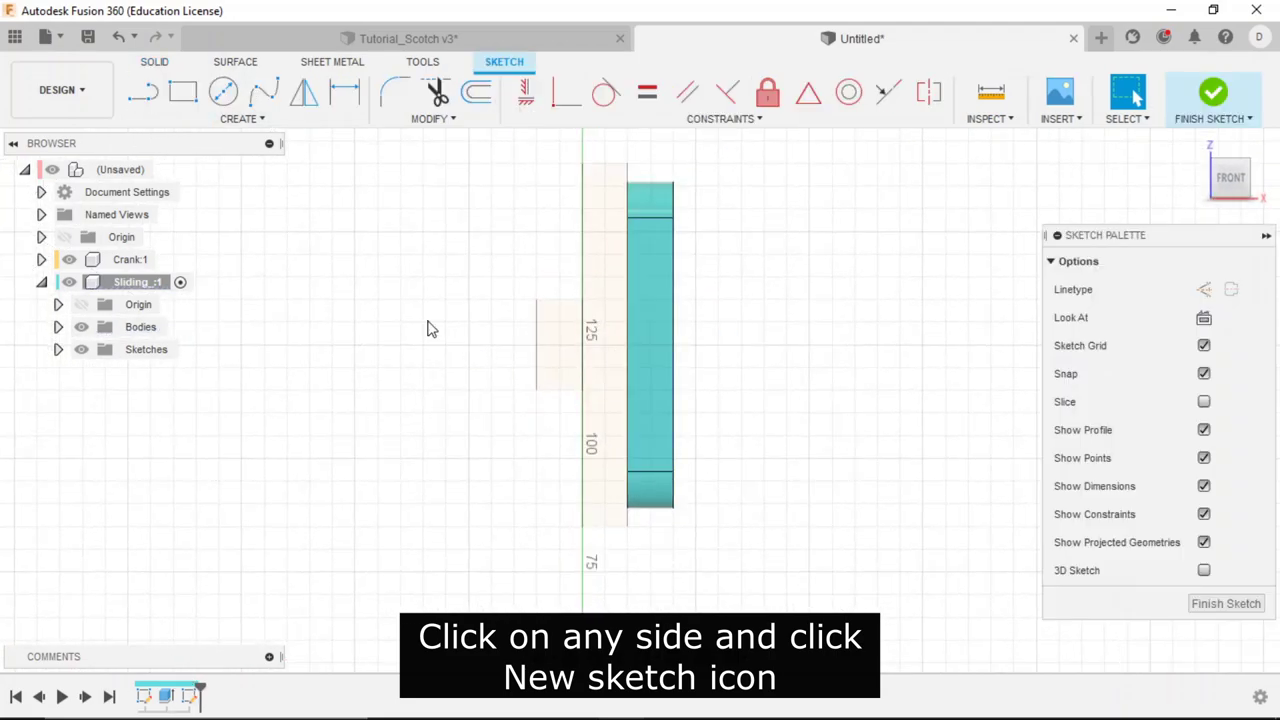
pyautogui.click(230, 95)
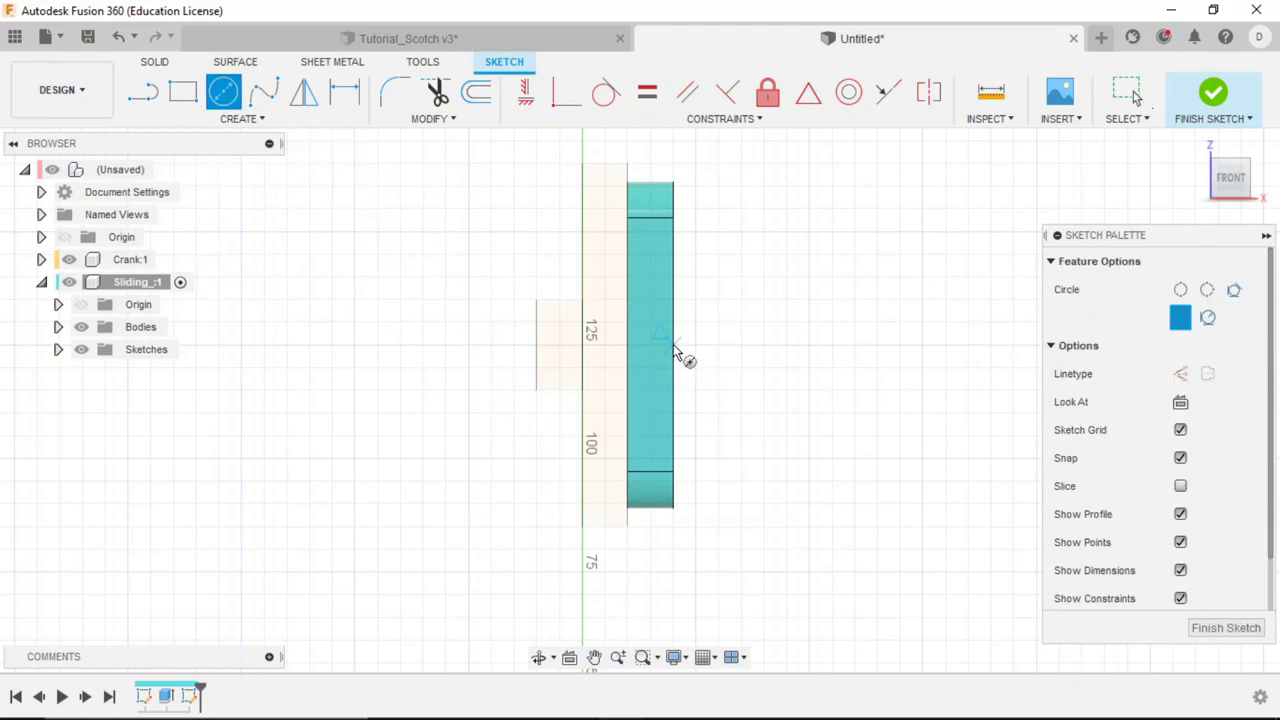
pyautogui.scroll(2, 672, 358)
pyautogui.scroll(2, 674, 354)
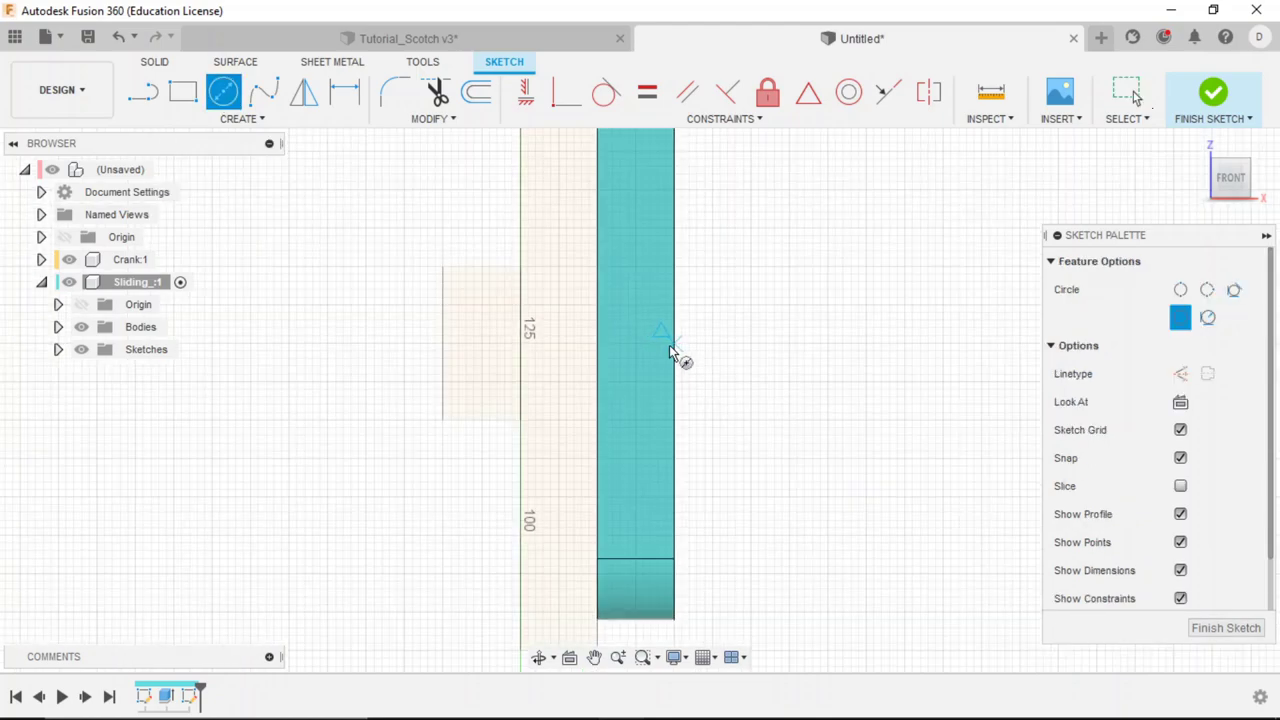
pyautogui.scroll(-1, 670, 352)
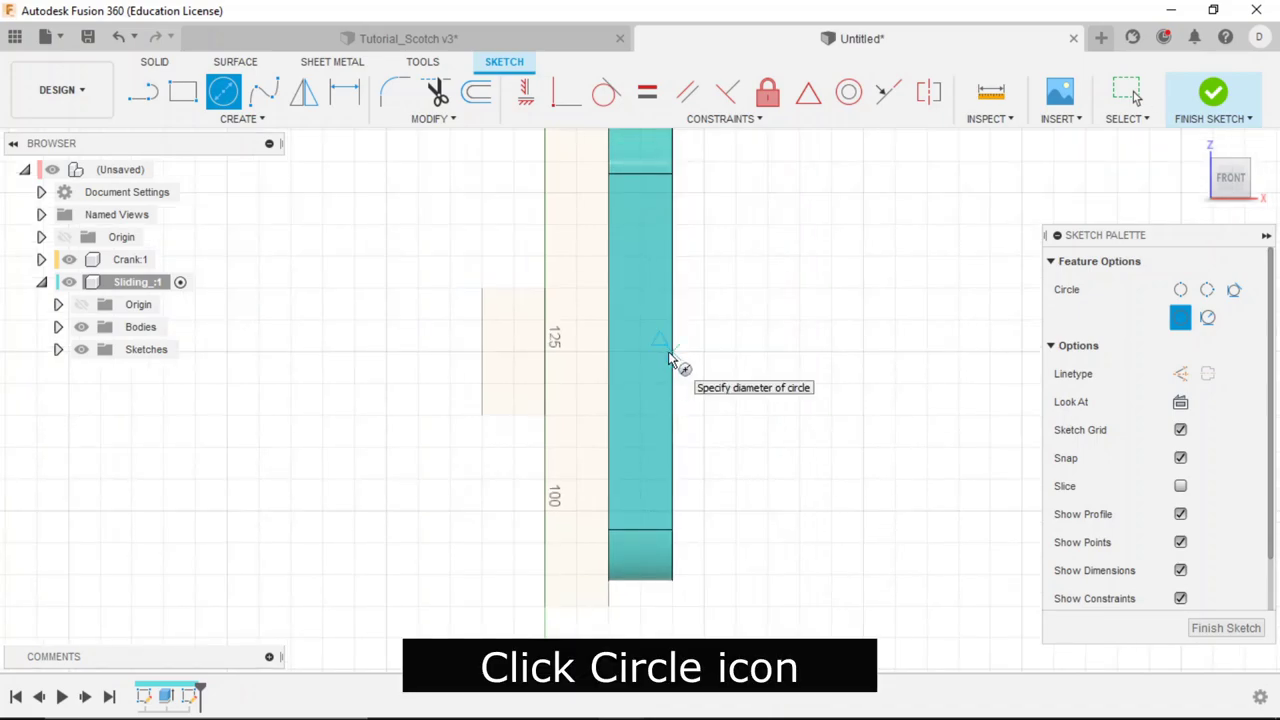
# Draw a 10 mm diameter circle at the face centre and finish the sketch.
pyautogui.press('Escape')
pyautogui.press('c')
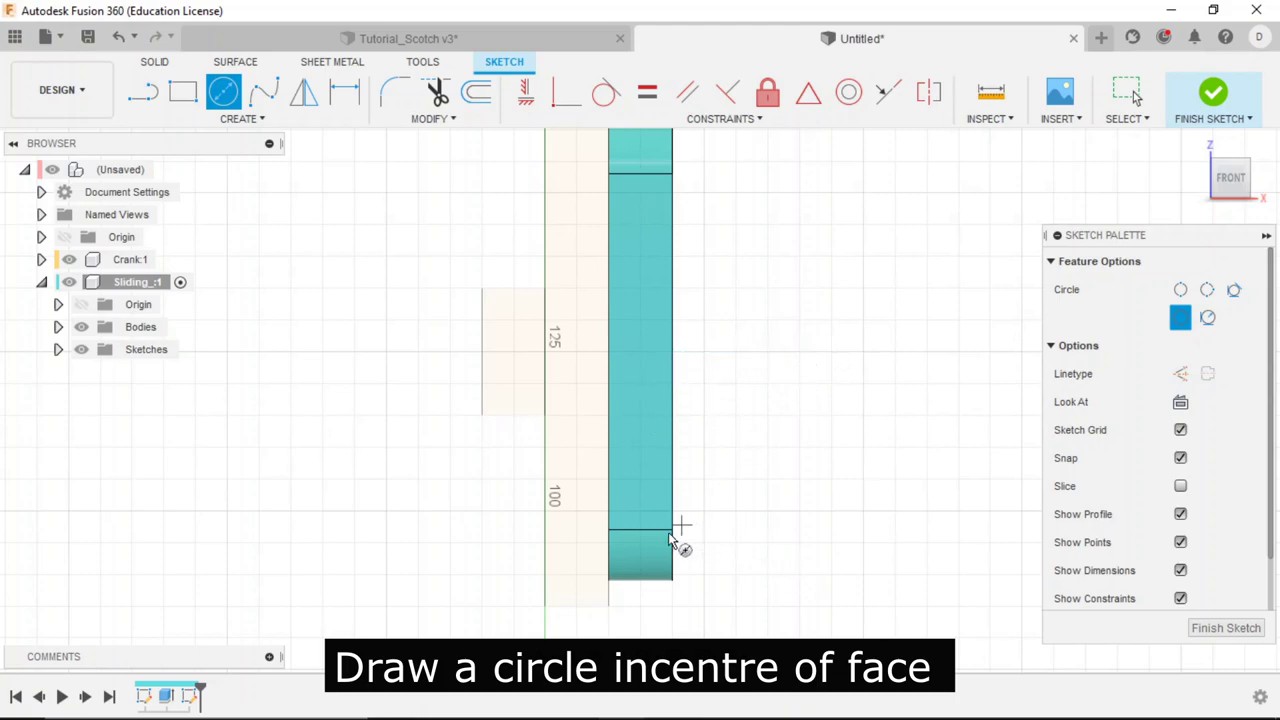
pyautogui.click(640, 351)
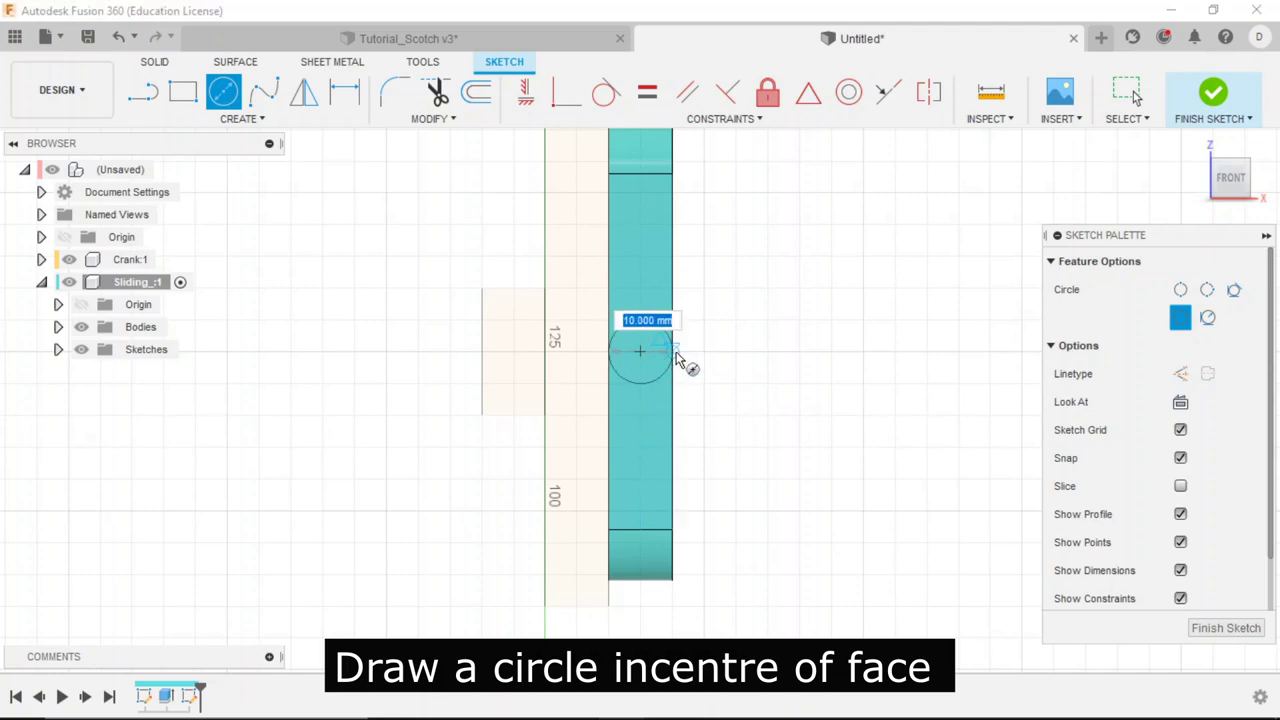
pyautogui.write('10')
pyautogui.press('Return')
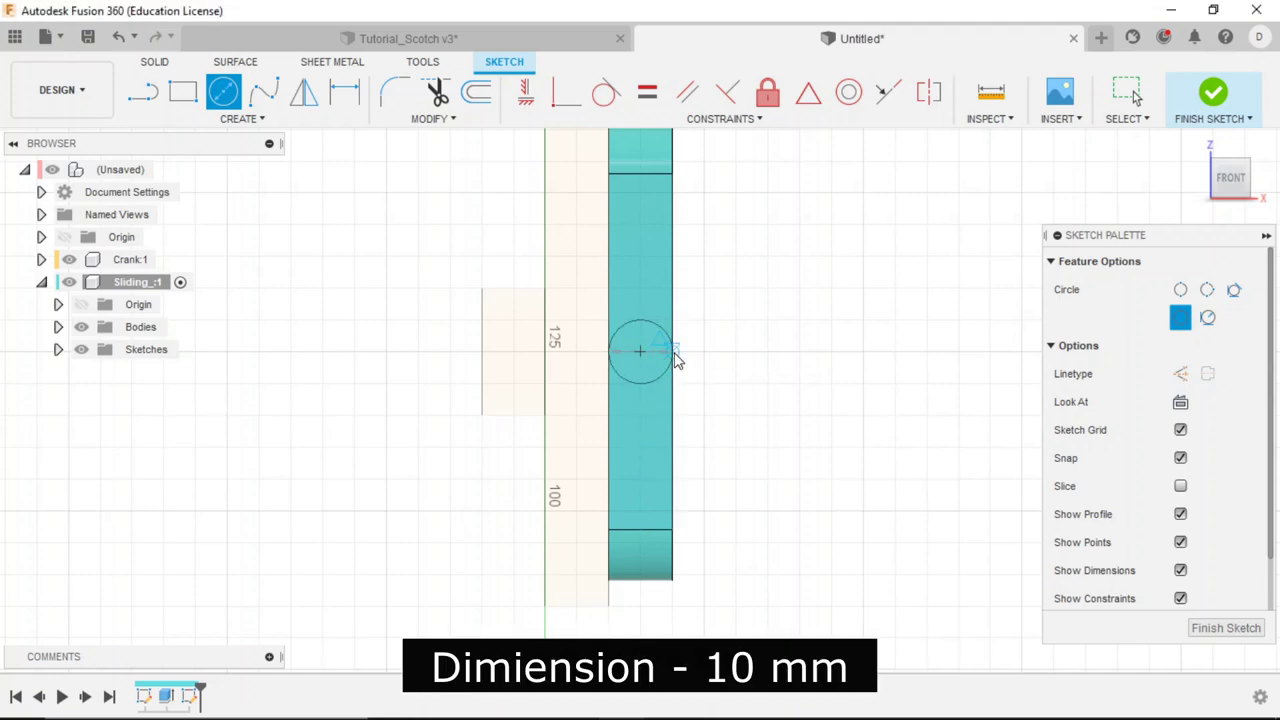
pyautogui.press('Escape')
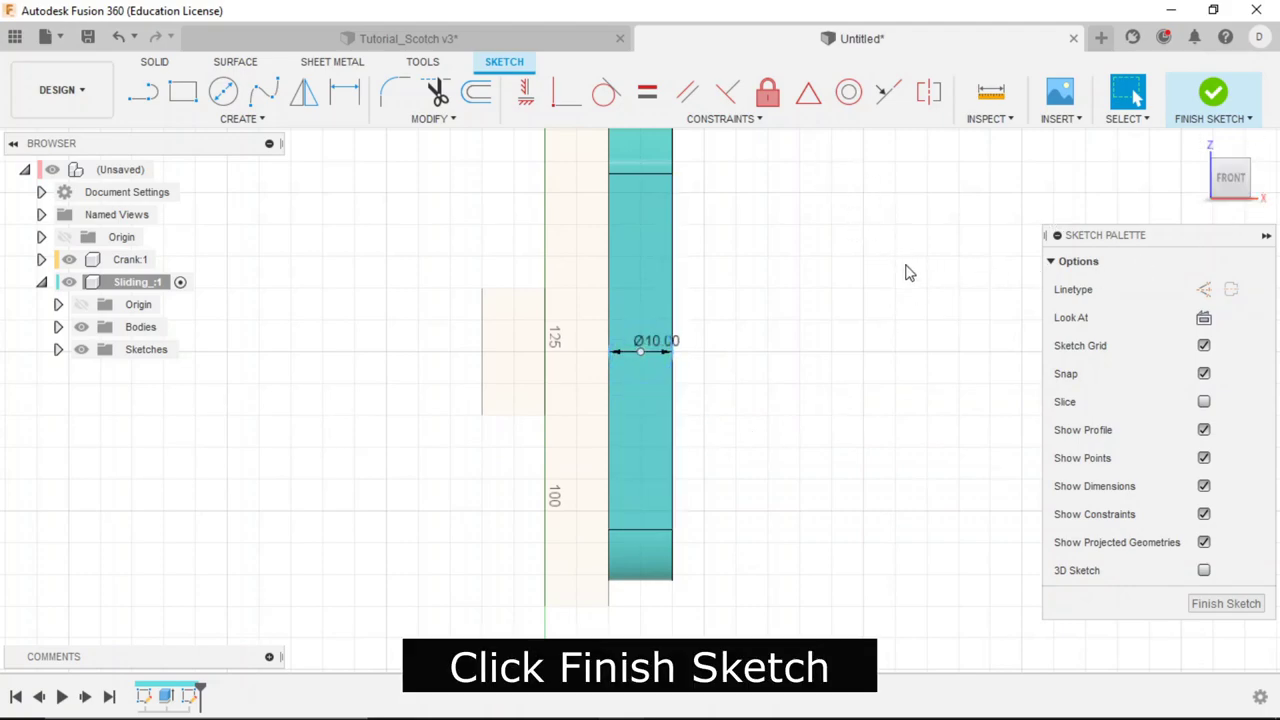
pyautogui.click(1222, 105)
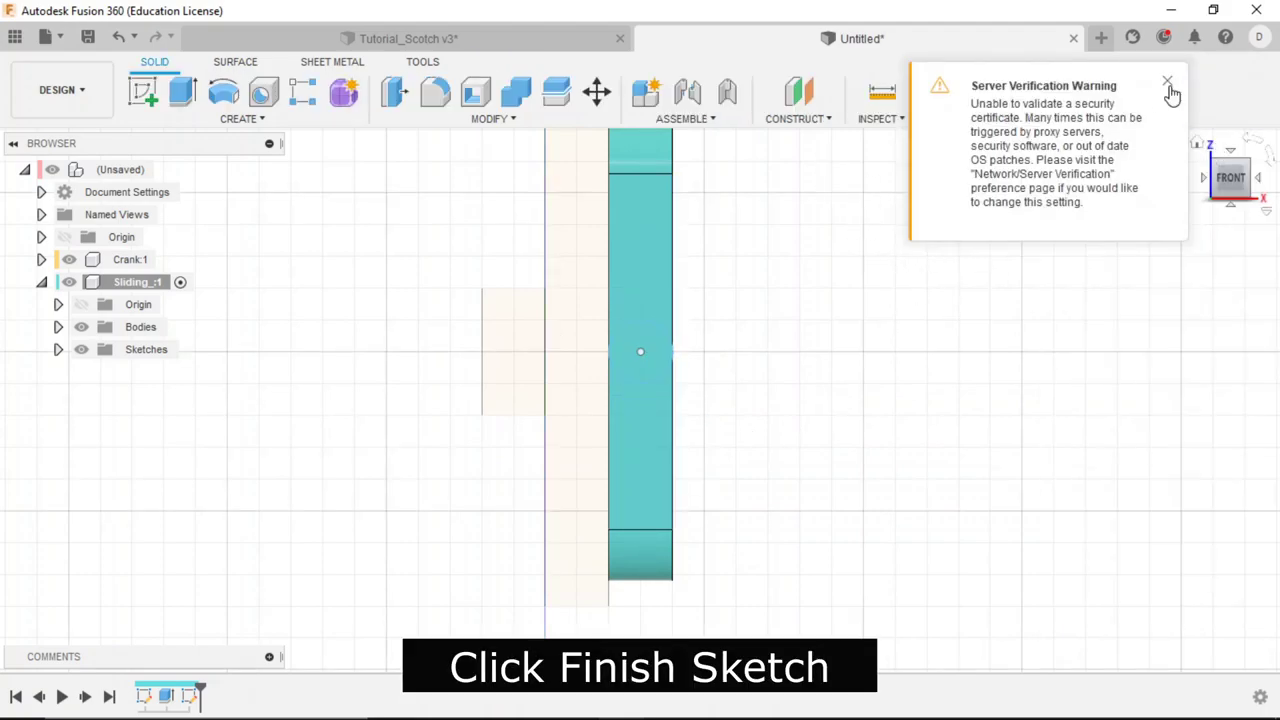
pyautogui.click(1198, 144)
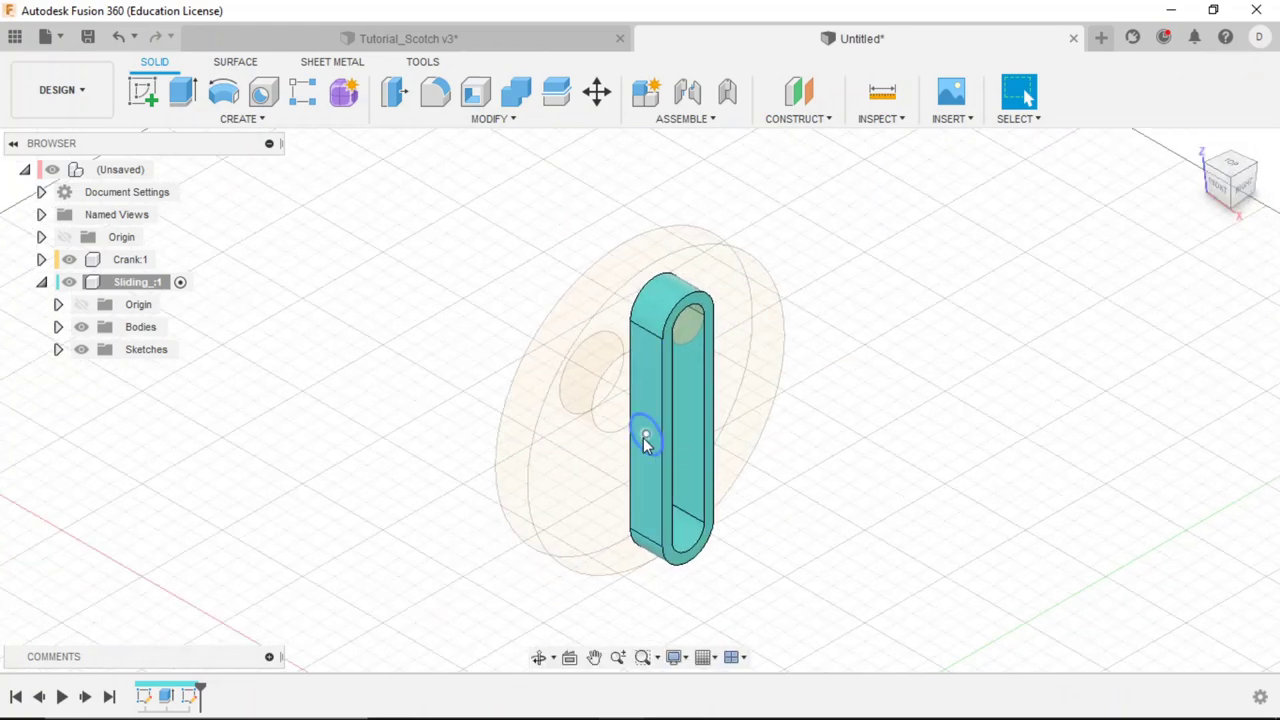
# Extrude the Ø10 circle 100 mm as a Join to form the slider's shaft.
pyautogui.click(185, 95)
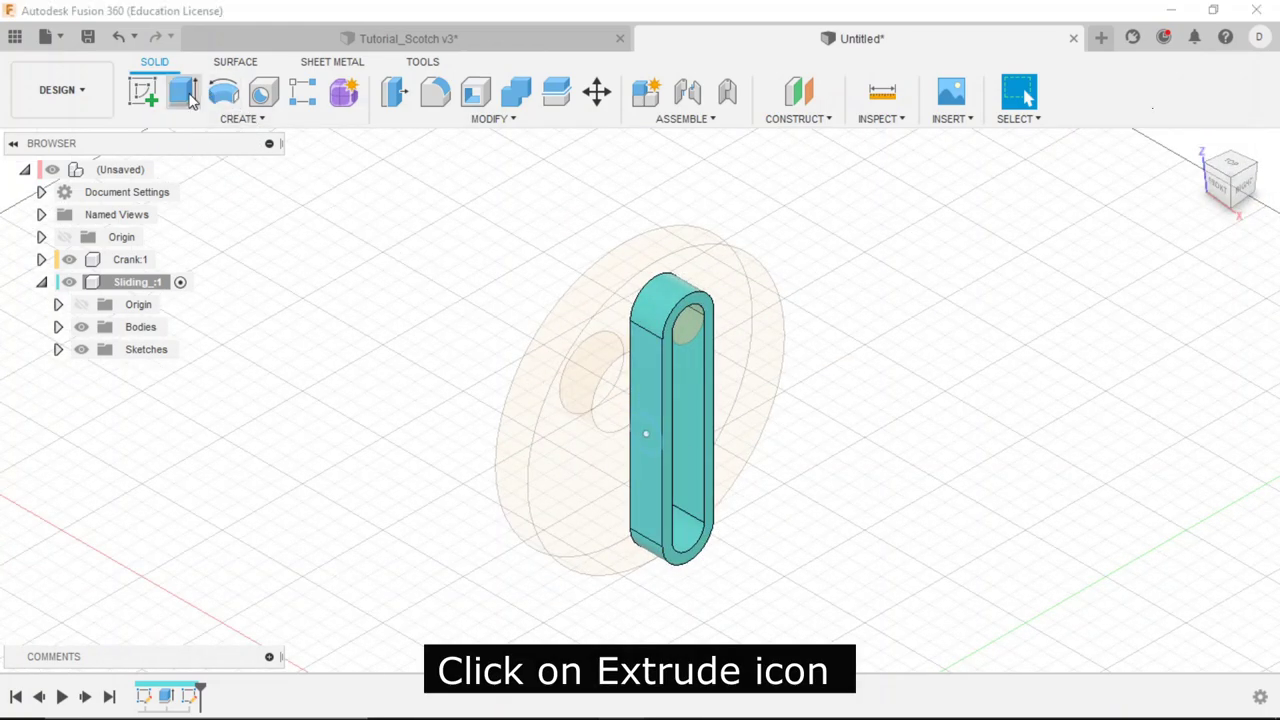
pyautogui.click(654, 450)
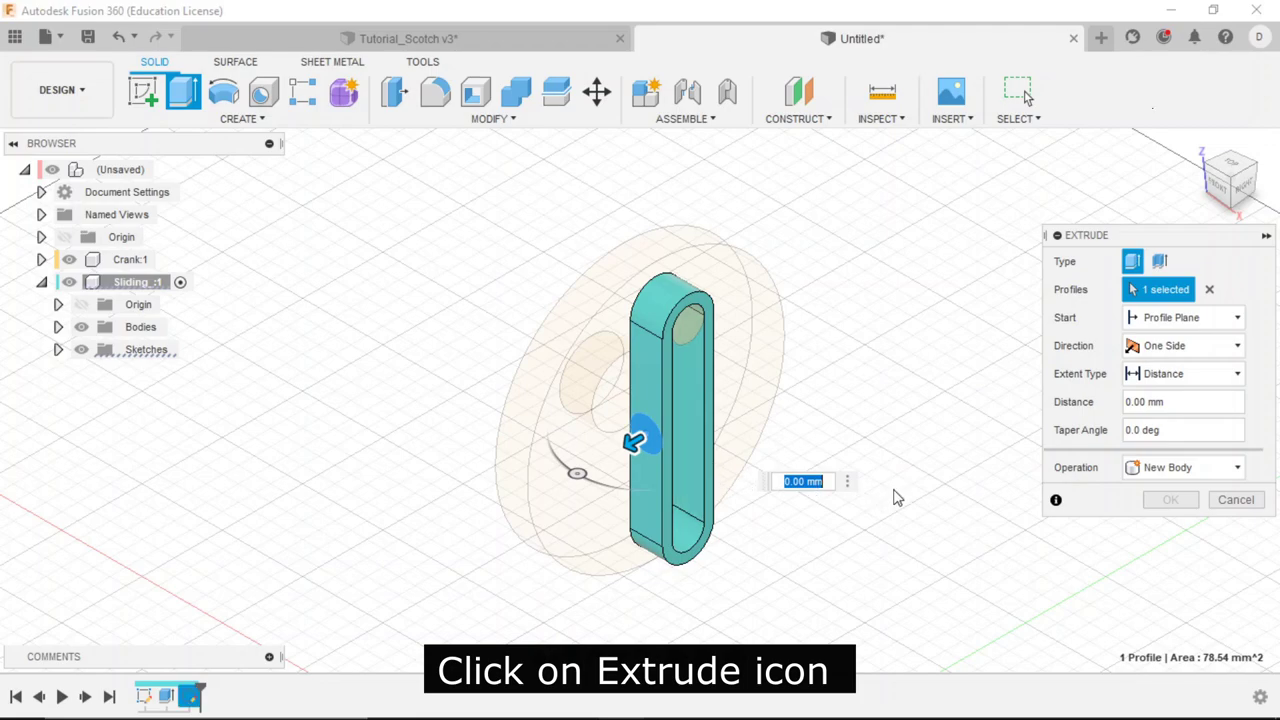
pyautogui.write('100')
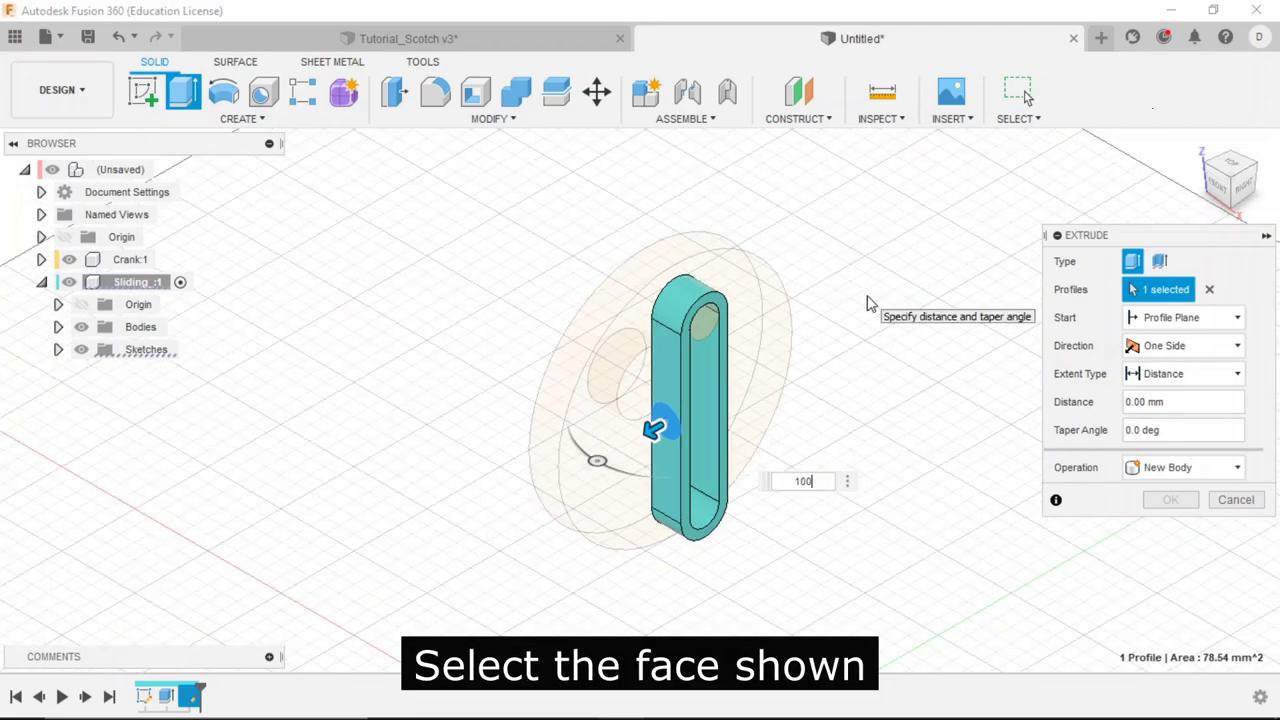
pyautogui.scroll(-2, 868, 303)
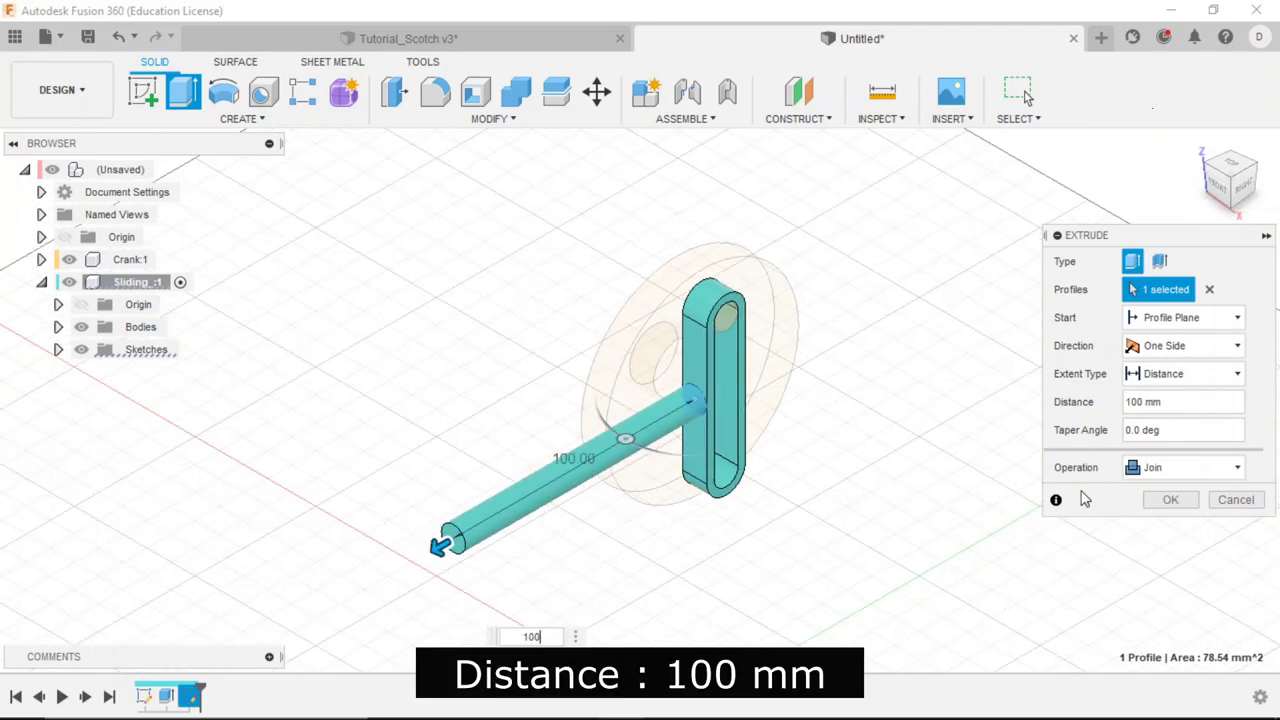
pyautogui.click(1200, 470)
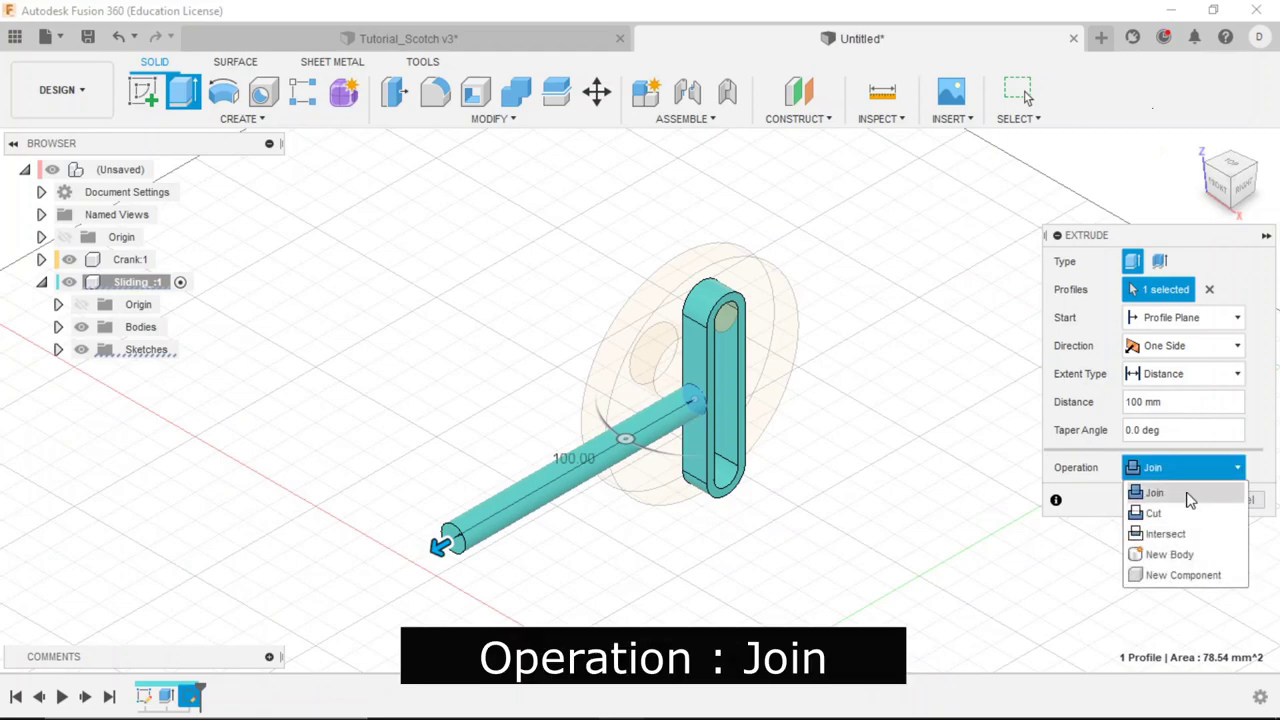
pyautogui.click(1190, 500)
pyautogui.click(1180, 502)
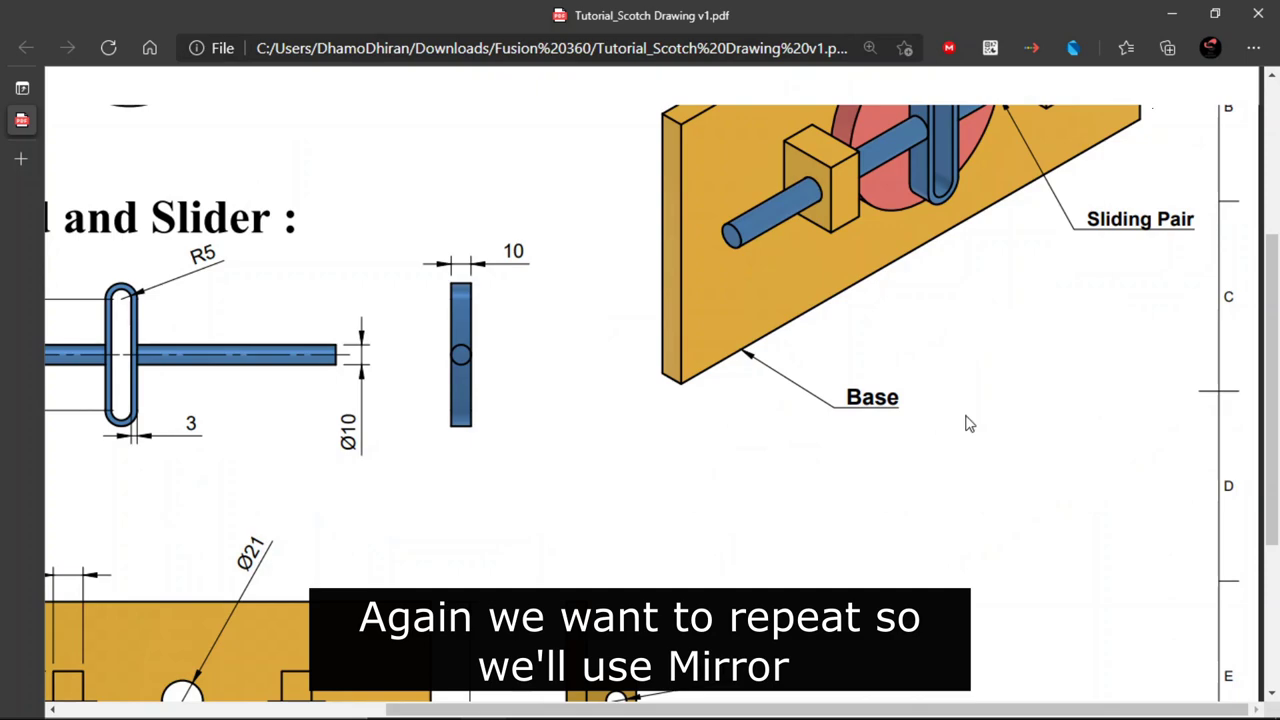
pyautogui.scroll(3, 1081, 478)
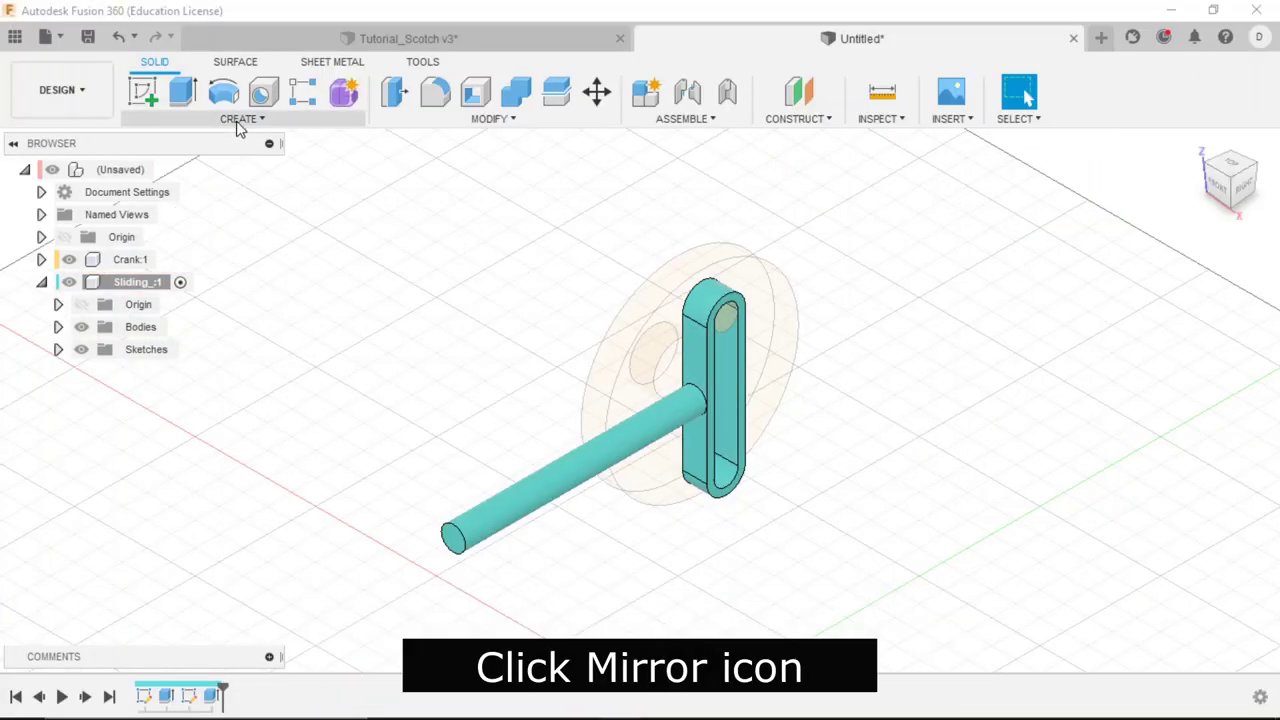
# Start a Features-type mirror with the shaft's Extrude2 feature selected.
pyautogui.click(238, 122)
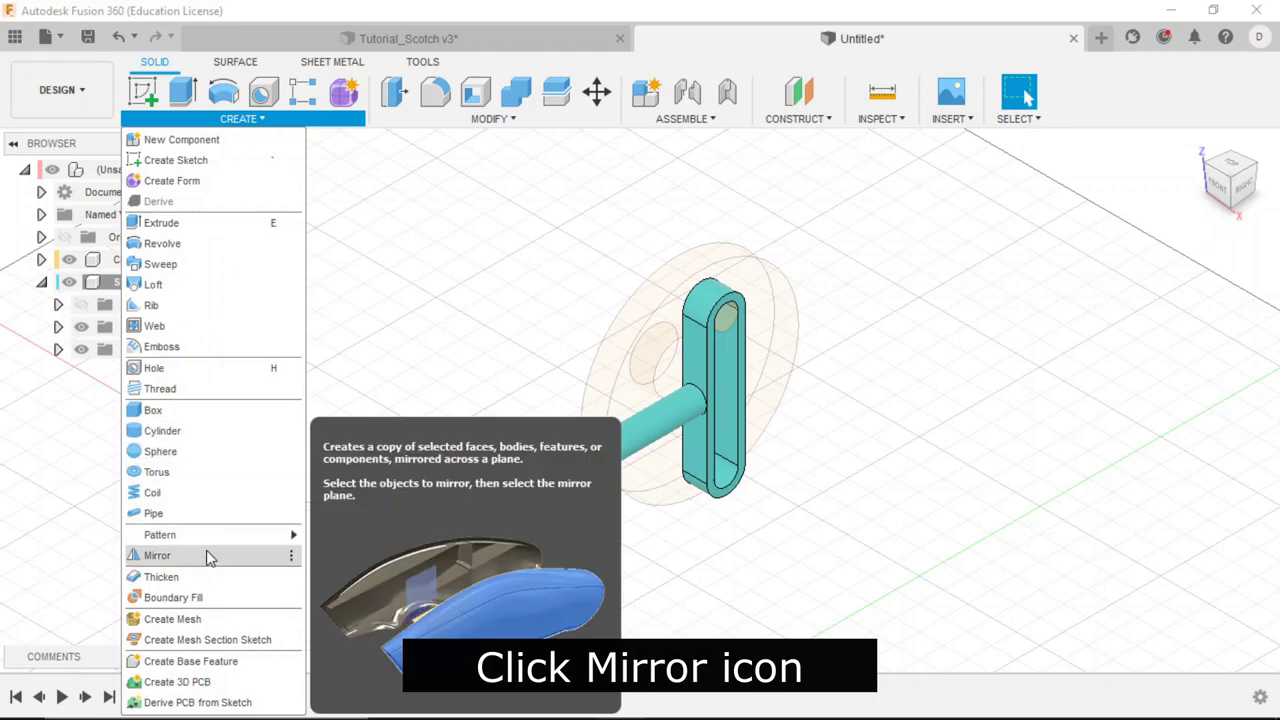
pyautogui.click(203, 558)
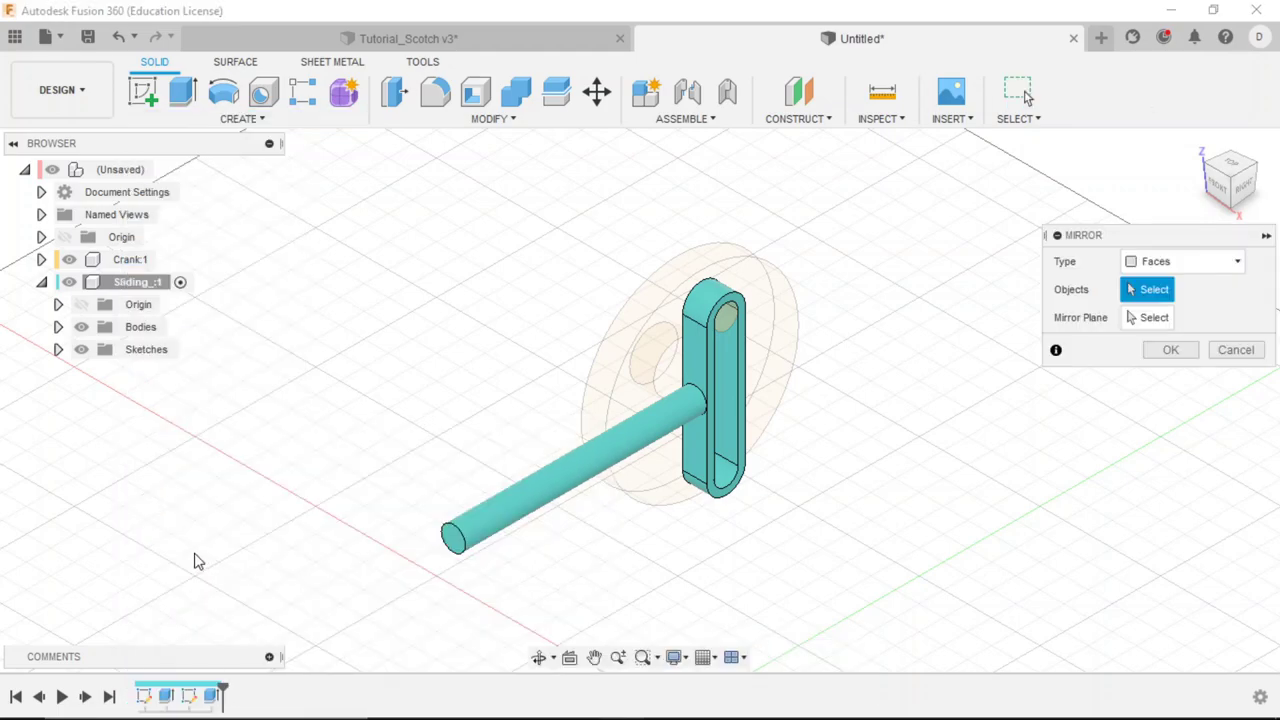
pyautogui.click(1174, 262)
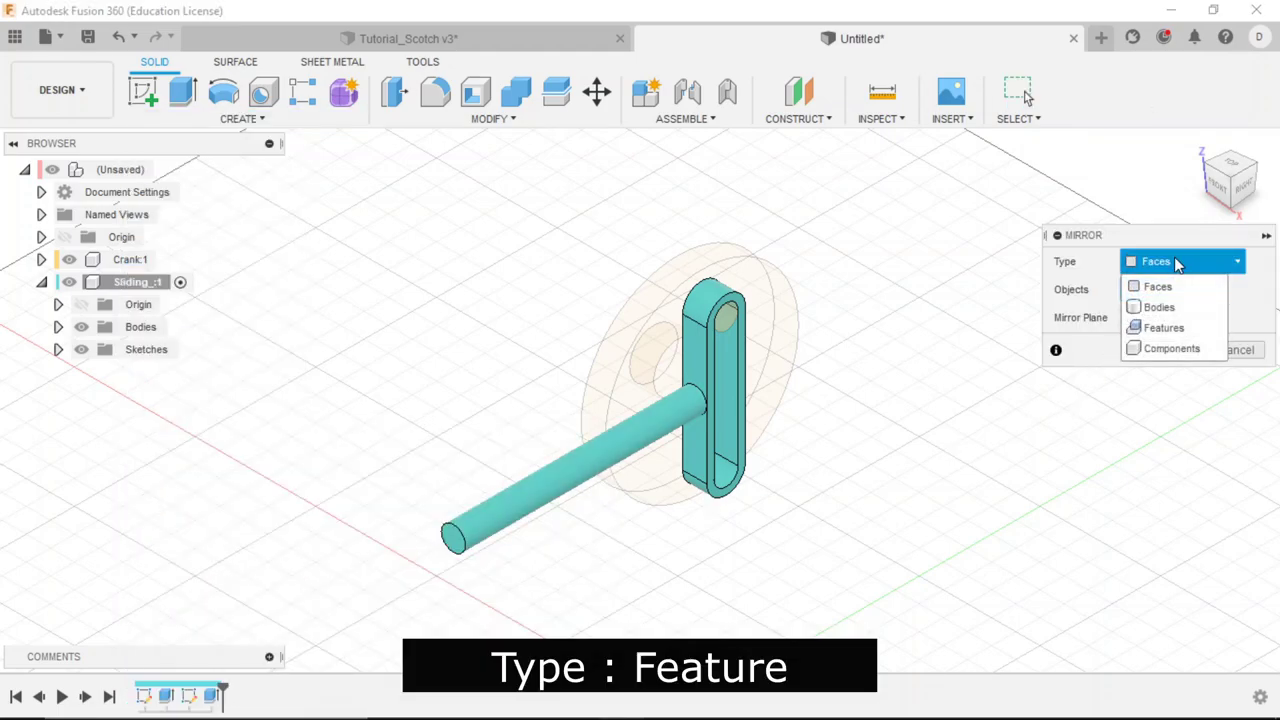
pyautogui.click(1176, 328)
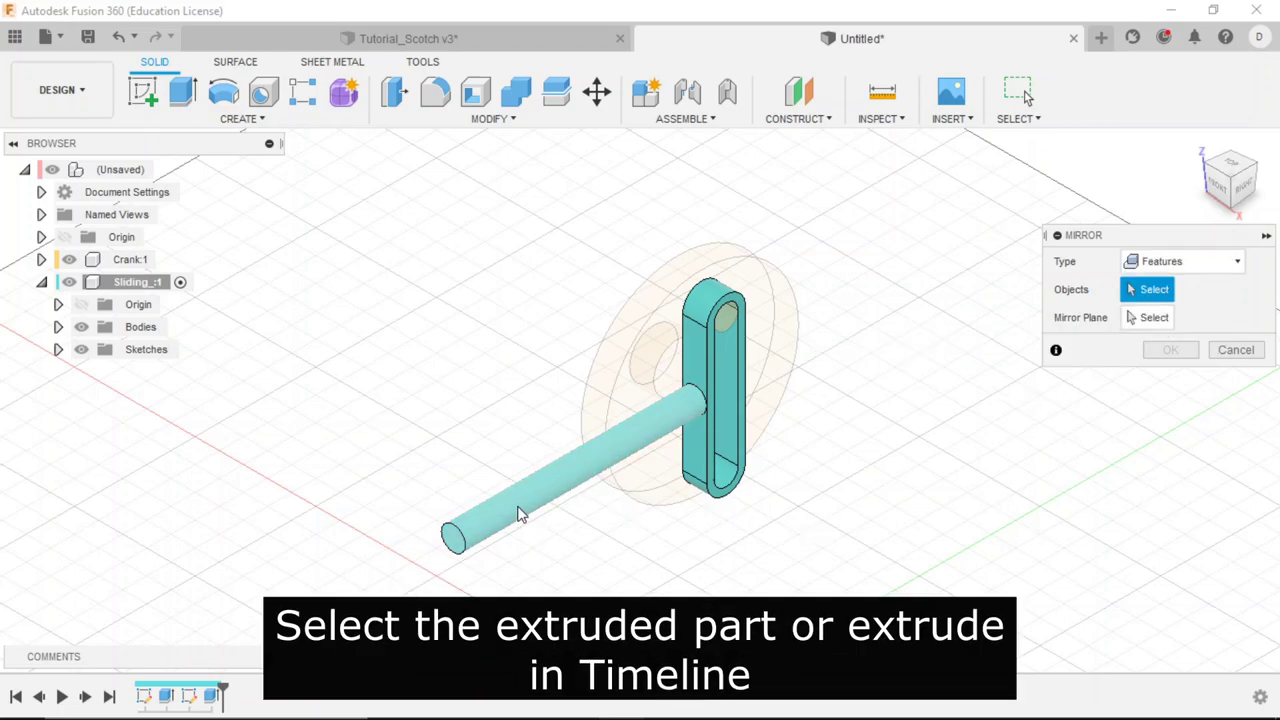
pyautogui.click(512, 519)
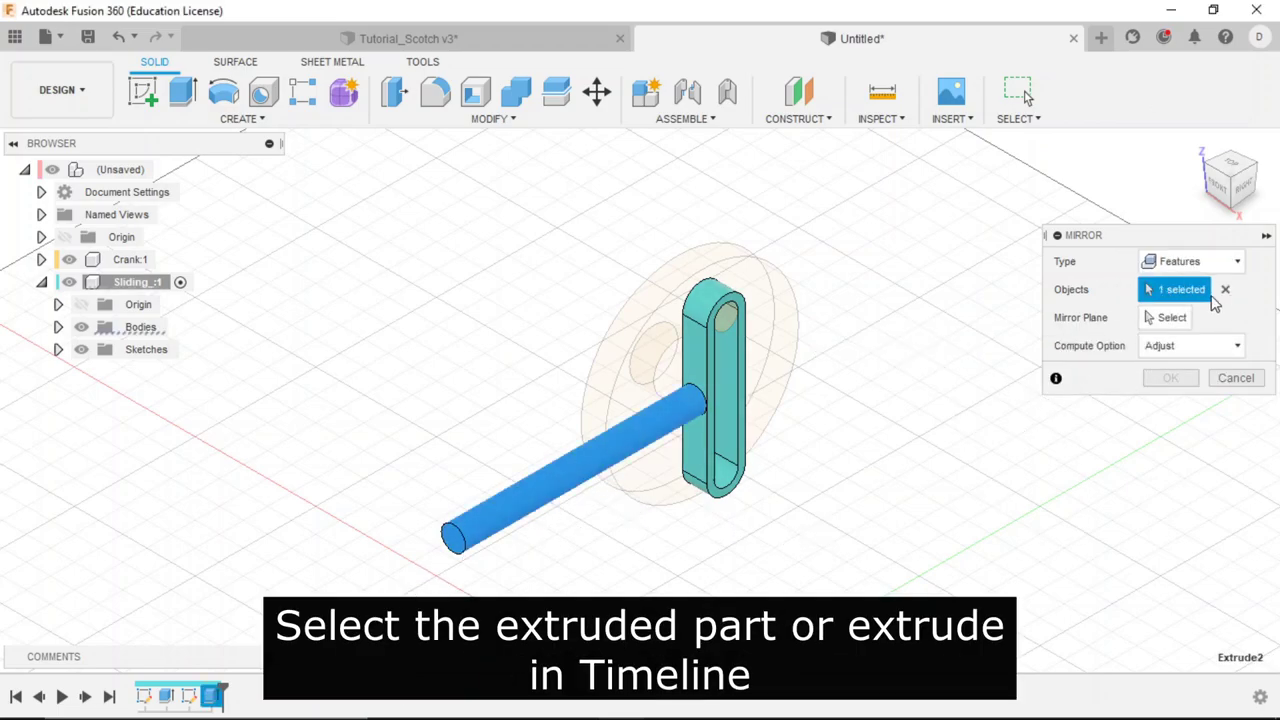
pyautogui.click(1226, 290)
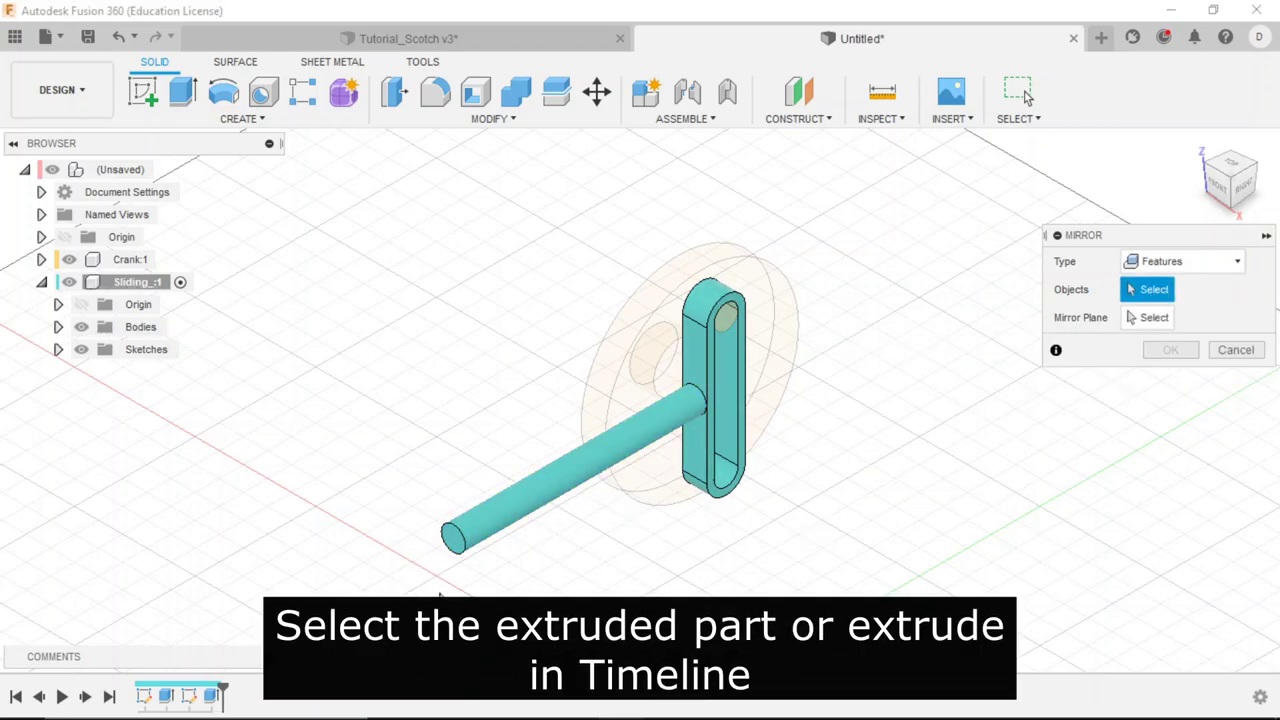
pyautogui.click(210, 697)
pyautogui.click(1168, 317)
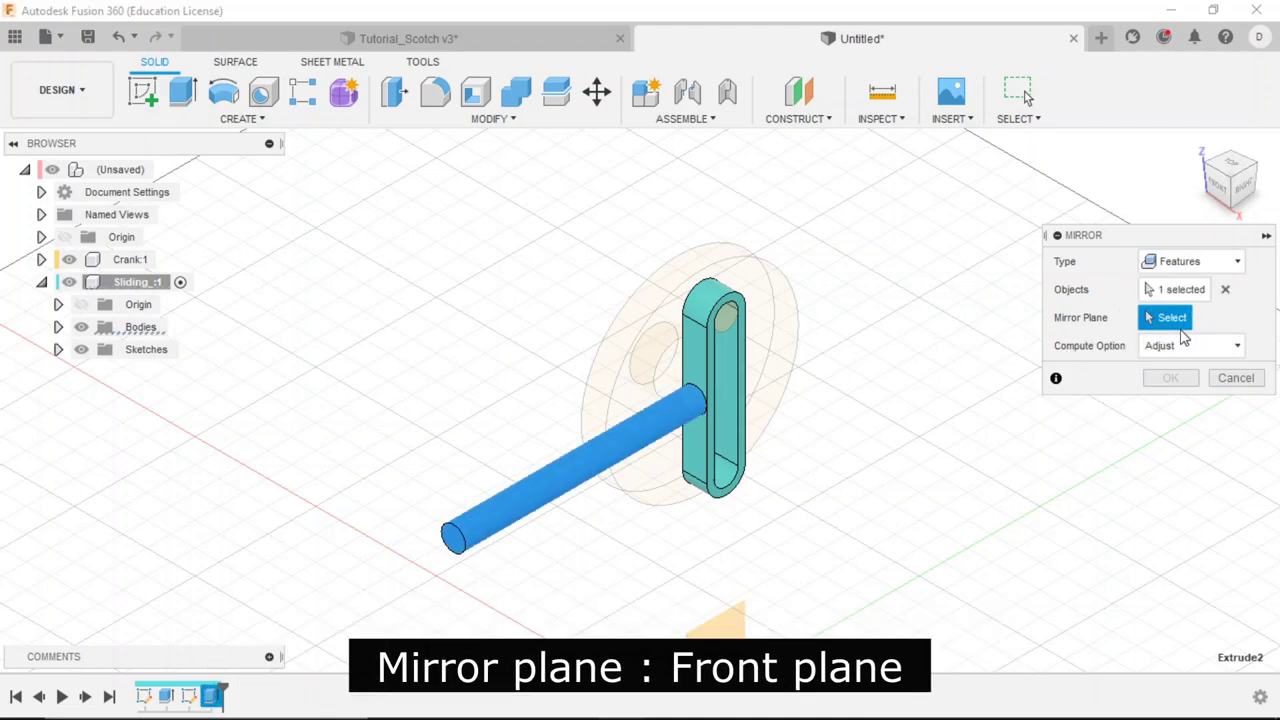
# Mirror the shaft across the front origin plane and confirm.
pyautogui.scroll(-2, 620, 178)
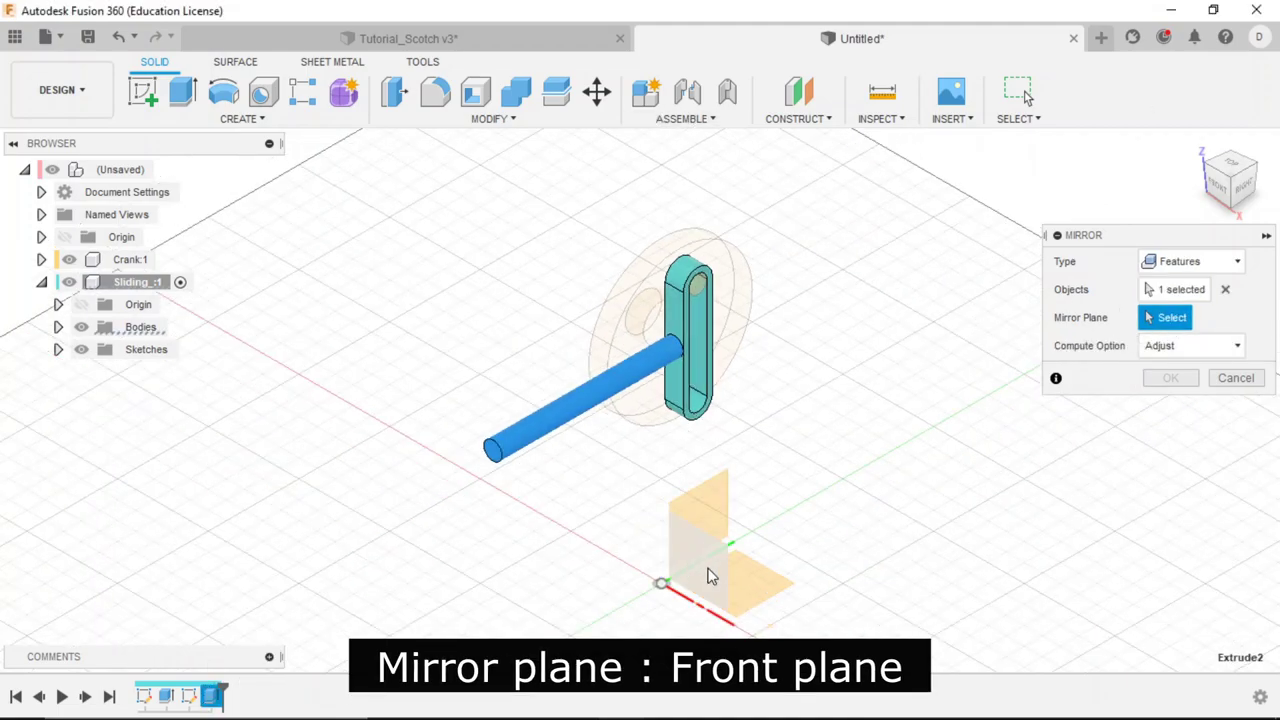
pyautogui.click(707, 576)
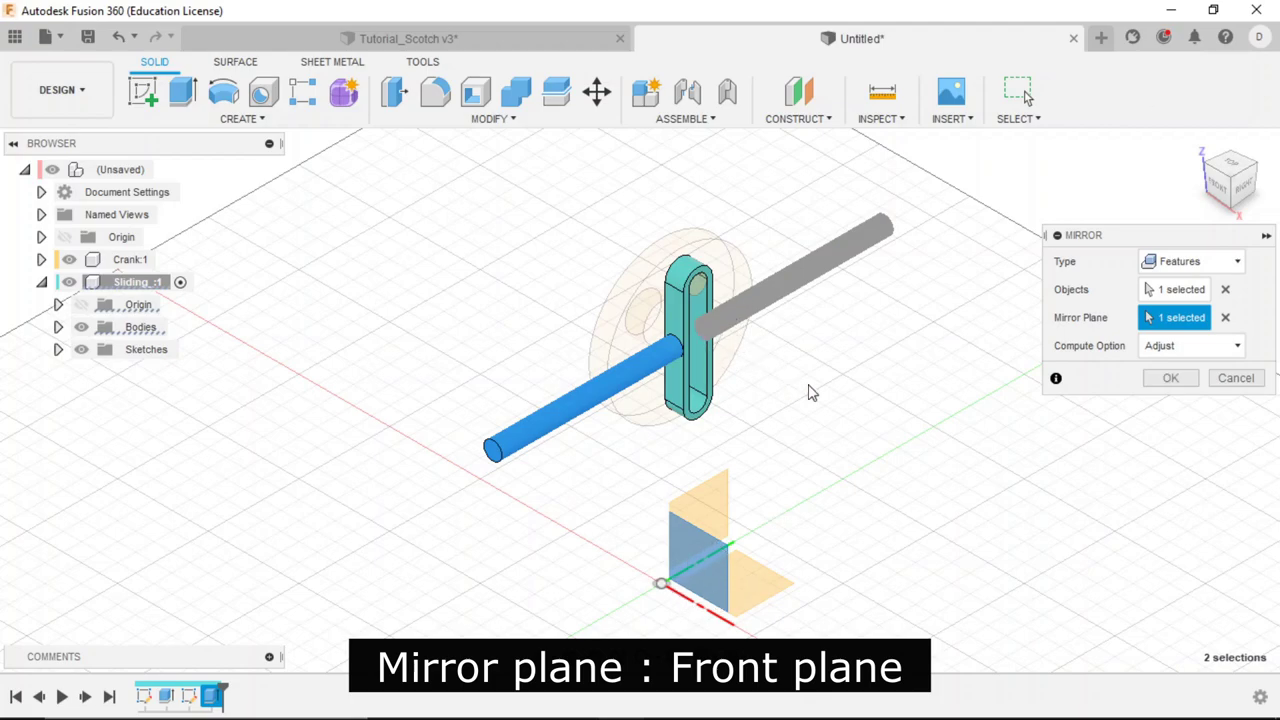
pyautogui.keyDown('shift'); pyautogui.moveTo(810, 393); pyautogui.dragTo(797, 446, button='middle'); pyautogui.keyUp('shift')
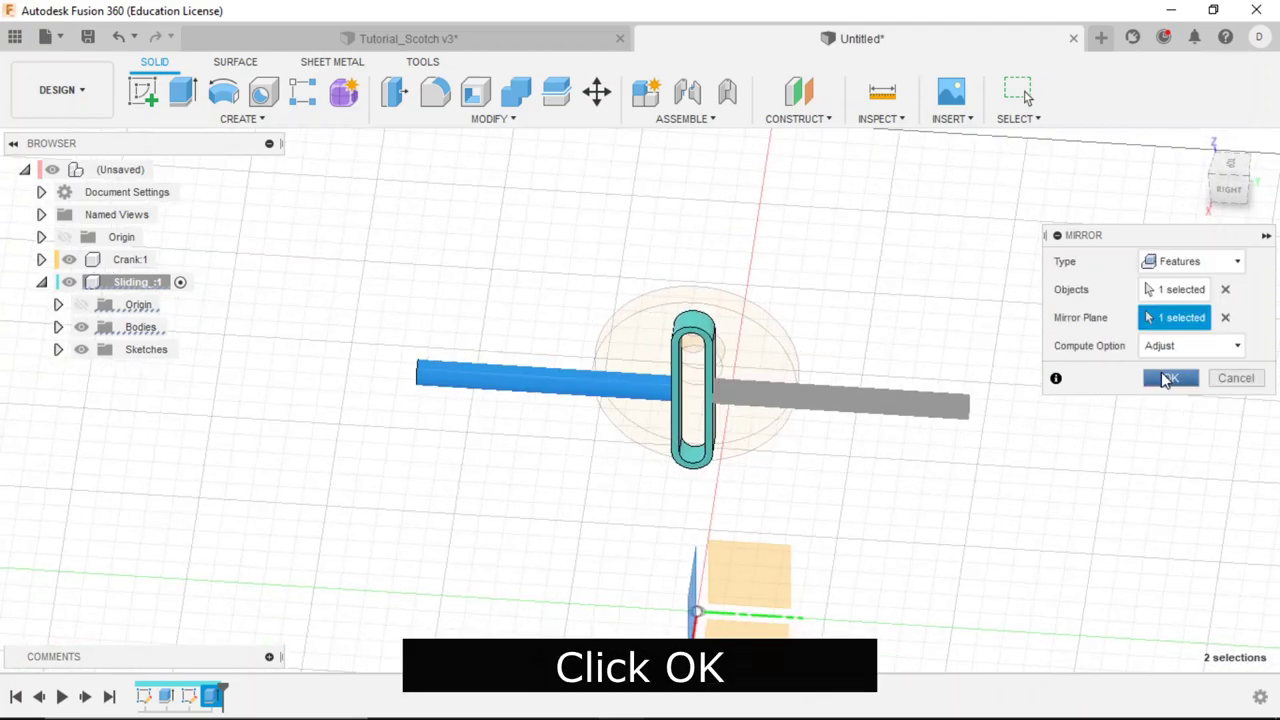
pyautogui.click(1170, 379)
# Collapse Sliding:1 and make the top-level assembly active again.
pyautogui.click(1199, 144)
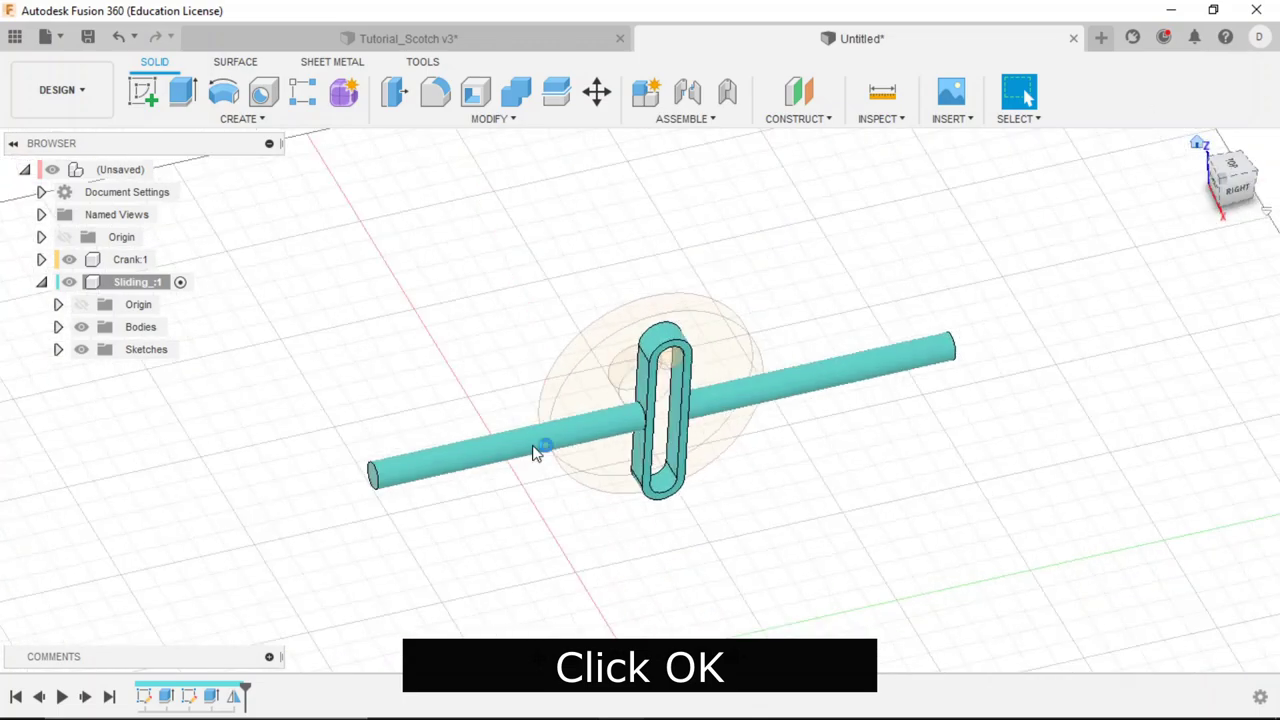
pyautogui.click(42, 283)
pyautogui.click(166, 170)
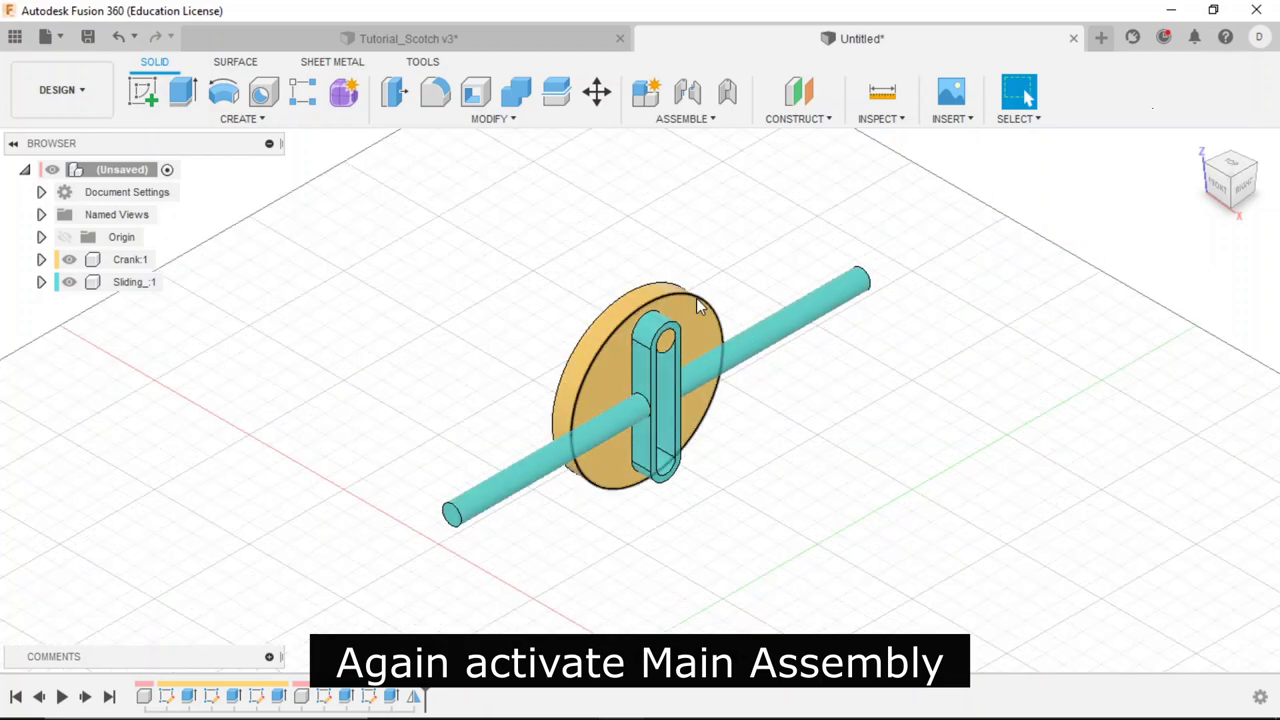
# Scroll the Scotch Yoke PDF down to the Base drawing with its 245 × 120 dimensions.
pyautogui.scroll(-3, 965, 275)
pyautogui.scroll(-1, 950, 280)
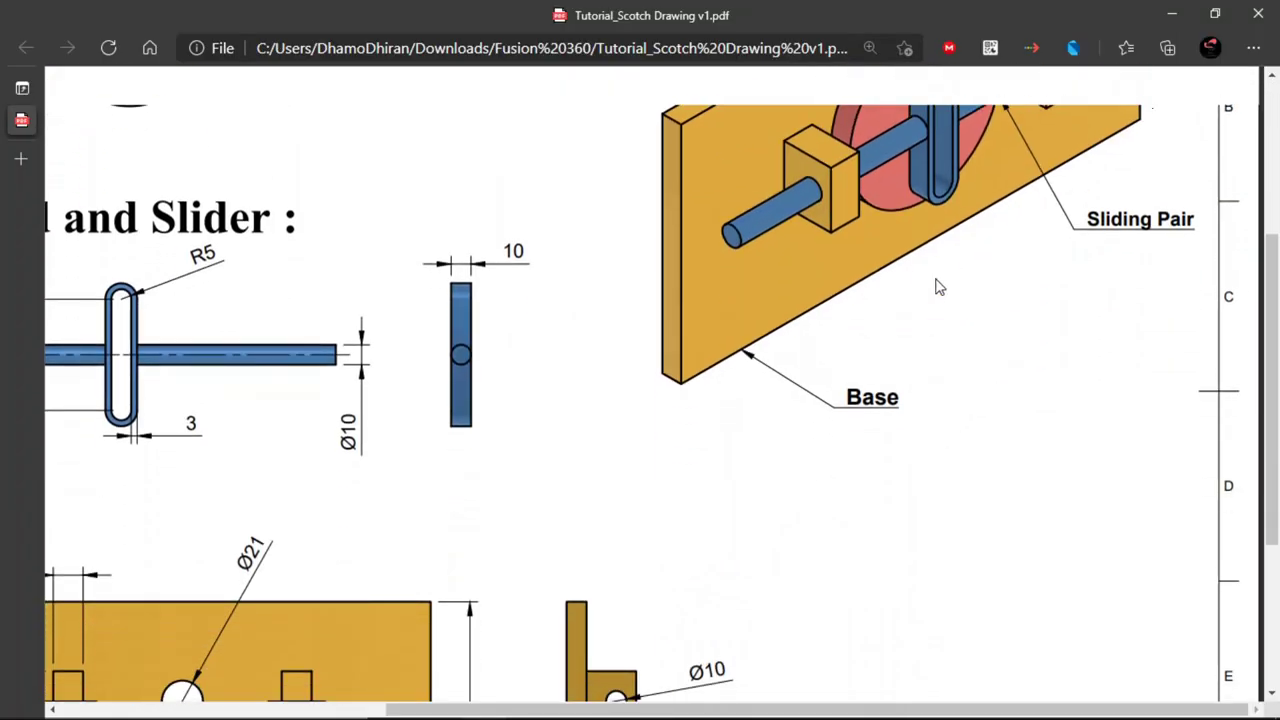
pyautogui.keyDown('ctrl'); pyautogui.scroll(-2, 950, 206); pyautogui.keyUp('ctrl')
pyautogui.keyDown('ctrl'); pyautogui.scroll(-1, 900, 280); pyautogui.keyUp('ctrl')
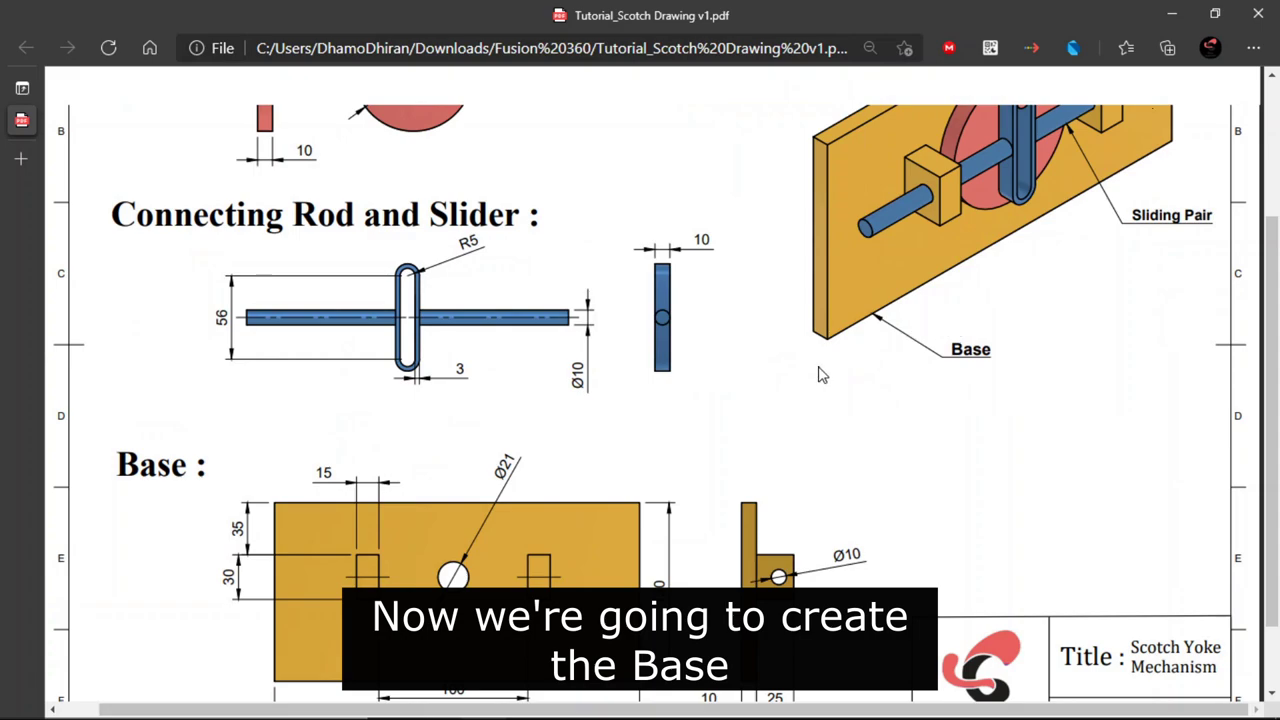
pyautogui.moveTo(191, 470); pyautogui.dragTo(112, 464)
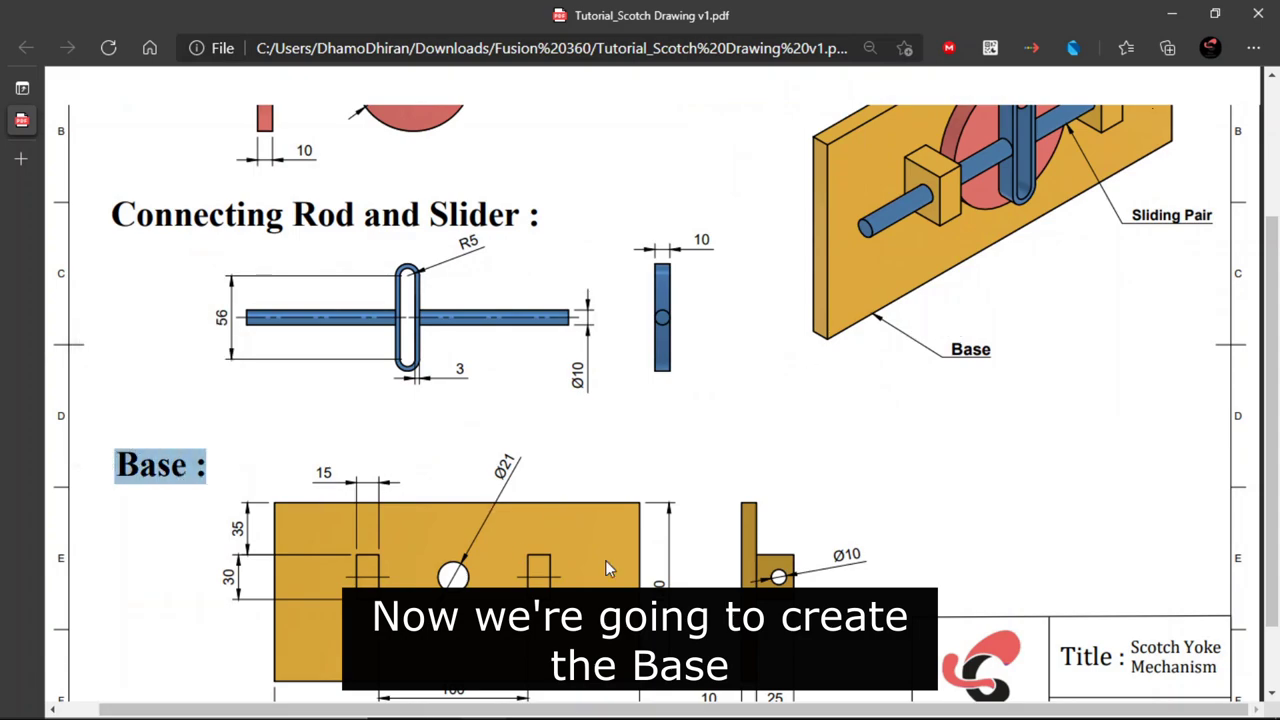
pyautogui.click(790, 376)
pyautogui.scroll(-1, 659, 397)
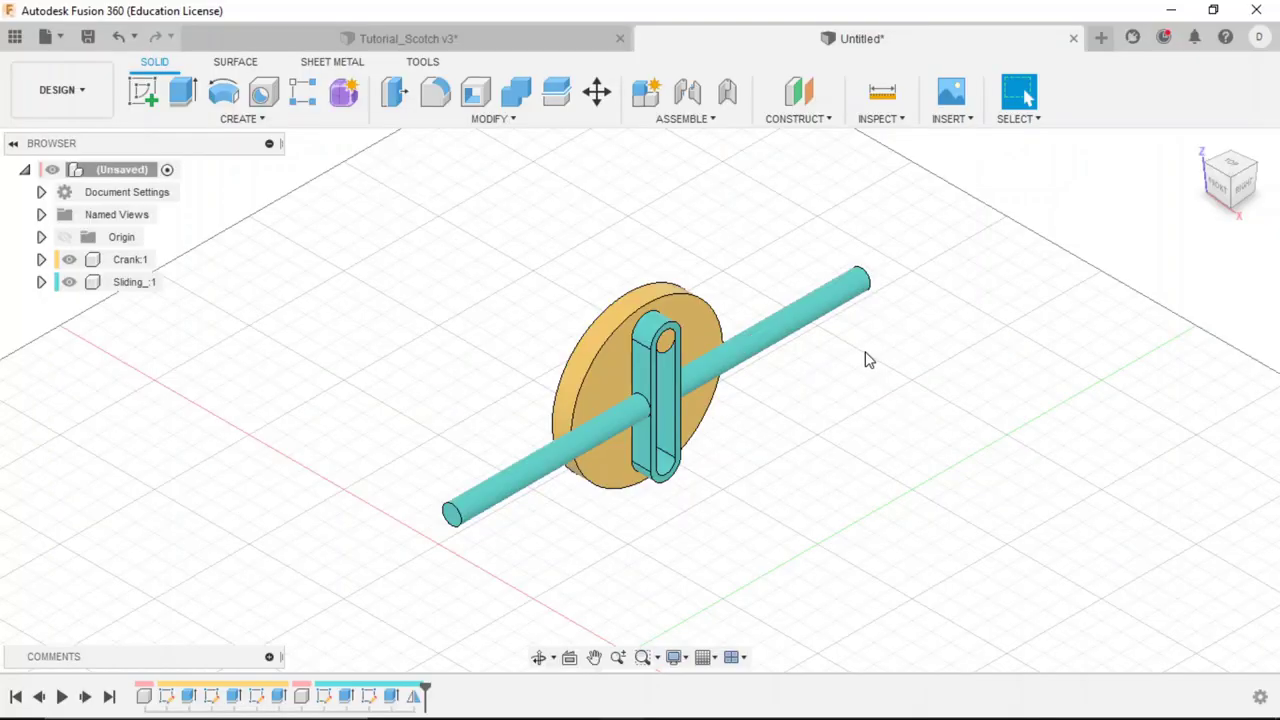
# Create a new component named Base in the assembly.
pyautogui.click(645, 91)
pyautogui.click(1165, 84)
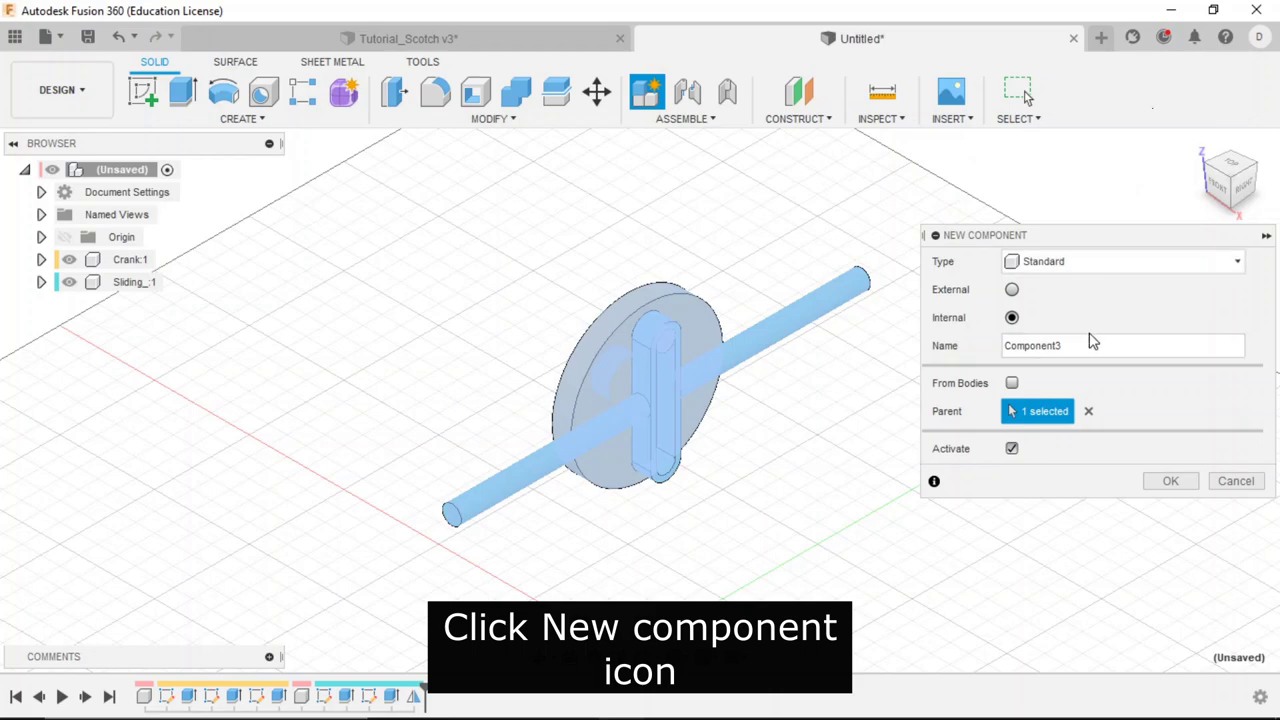
pyautogui.moveTo(1092, 345); pyautogui.dragTo(966, 350)
pyautogui.write('Base')
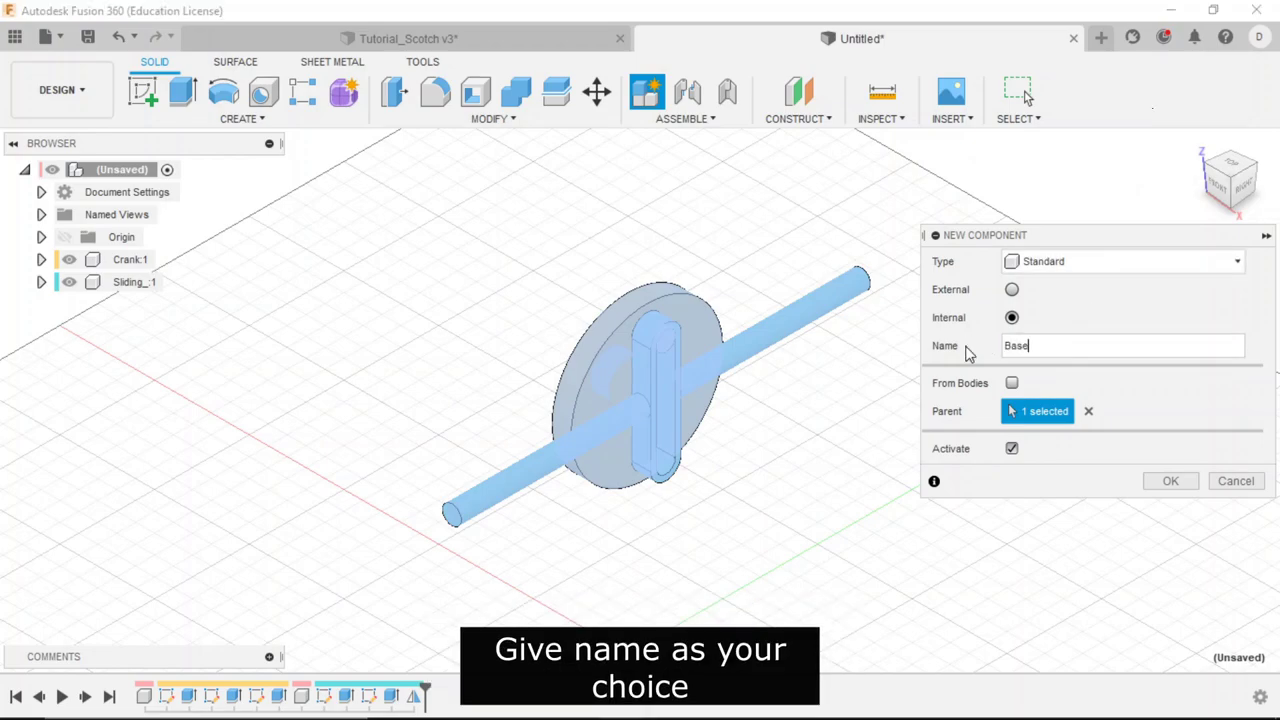
pyautogui.press('Return')
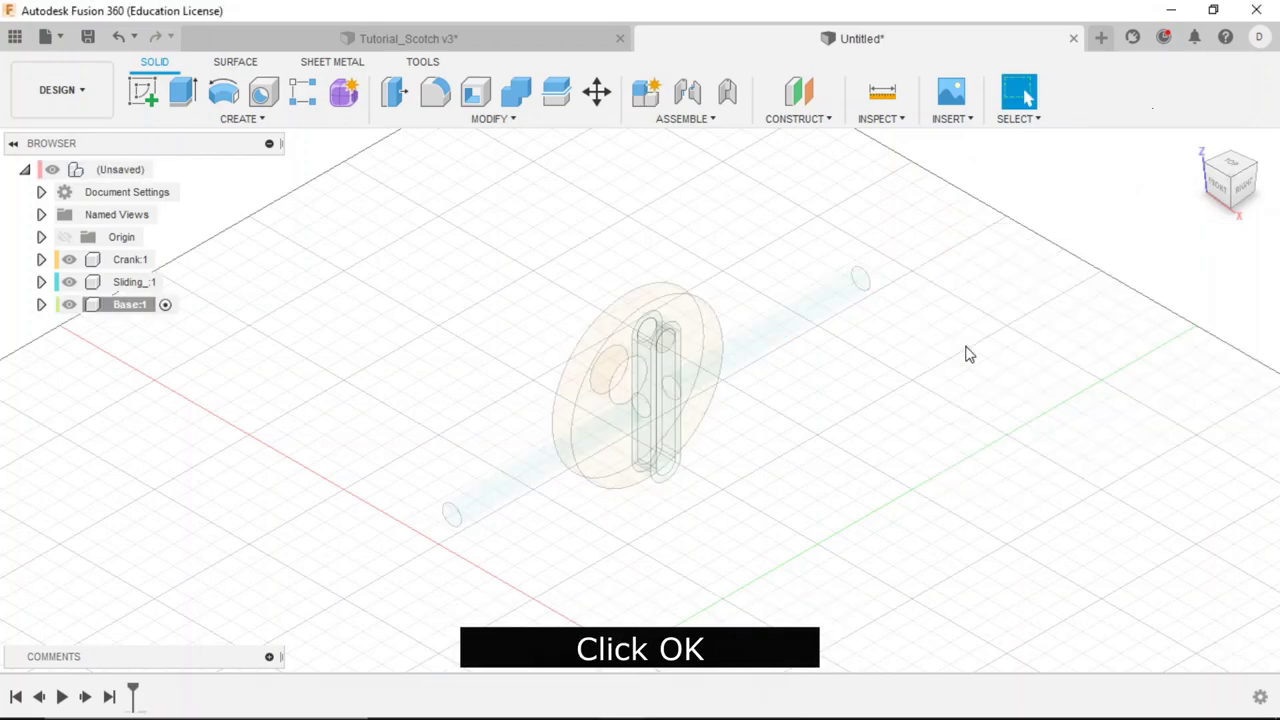
# Sketch on the right plane and draw an 80 mm vertical construction line down from the origin.
pyautogui.click(143, 92)
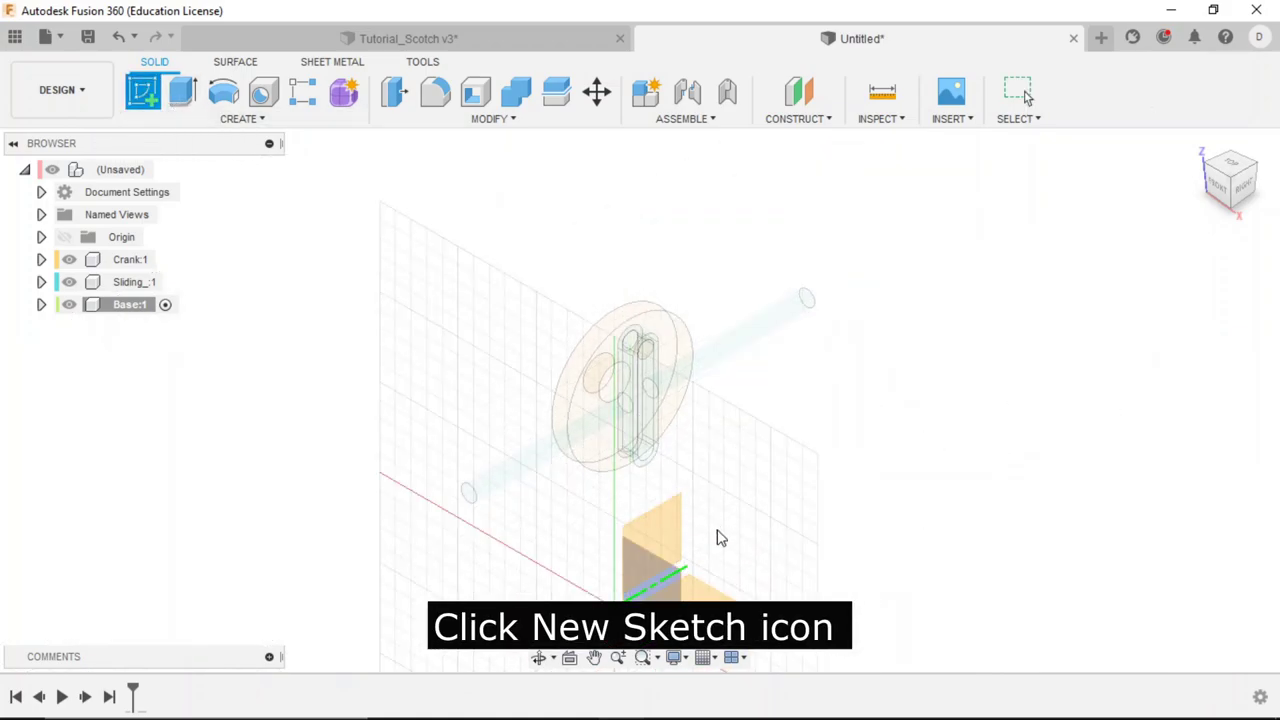
pyautogui.click(672, 580)
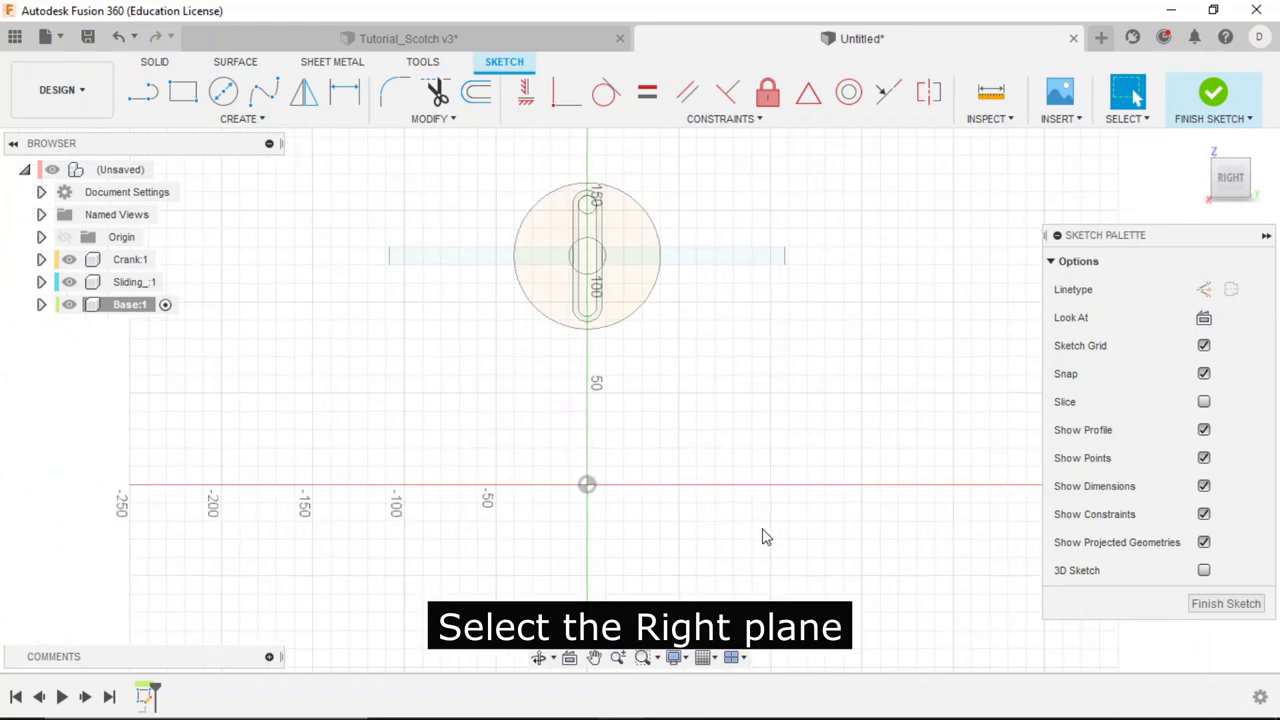
pyautogui.click(237, 120)
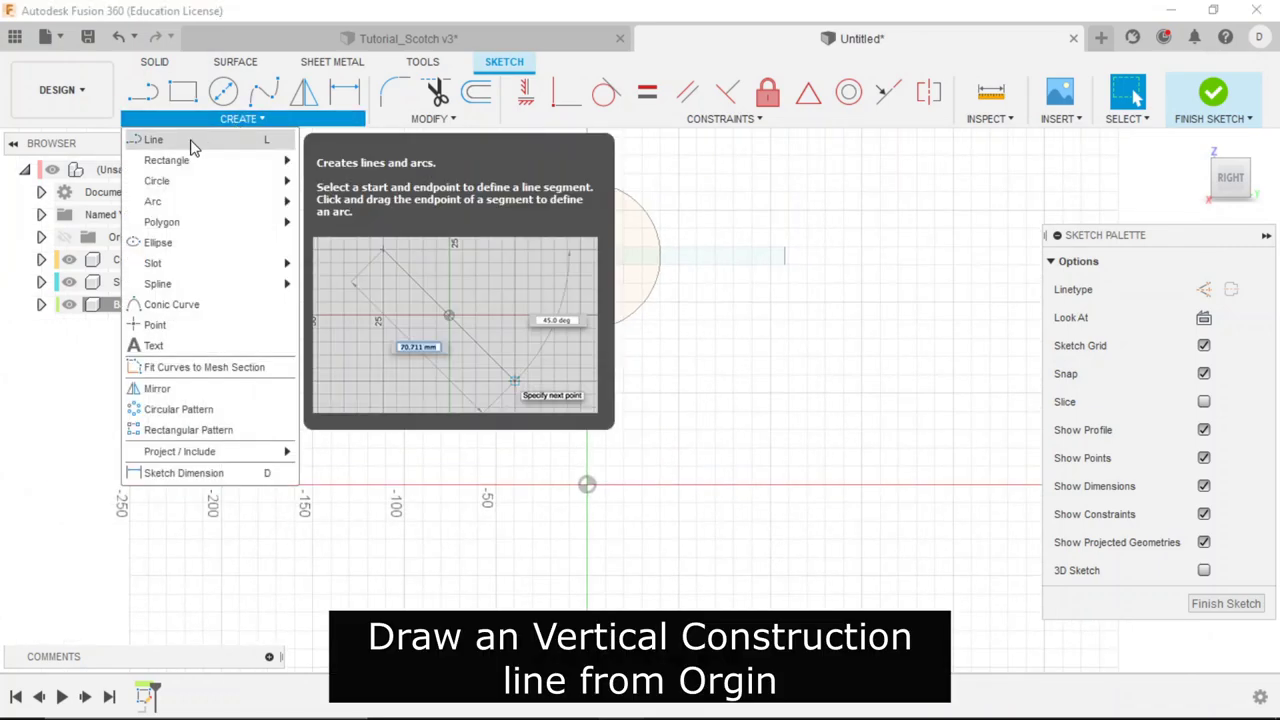
pyautogui.click(179, 140)
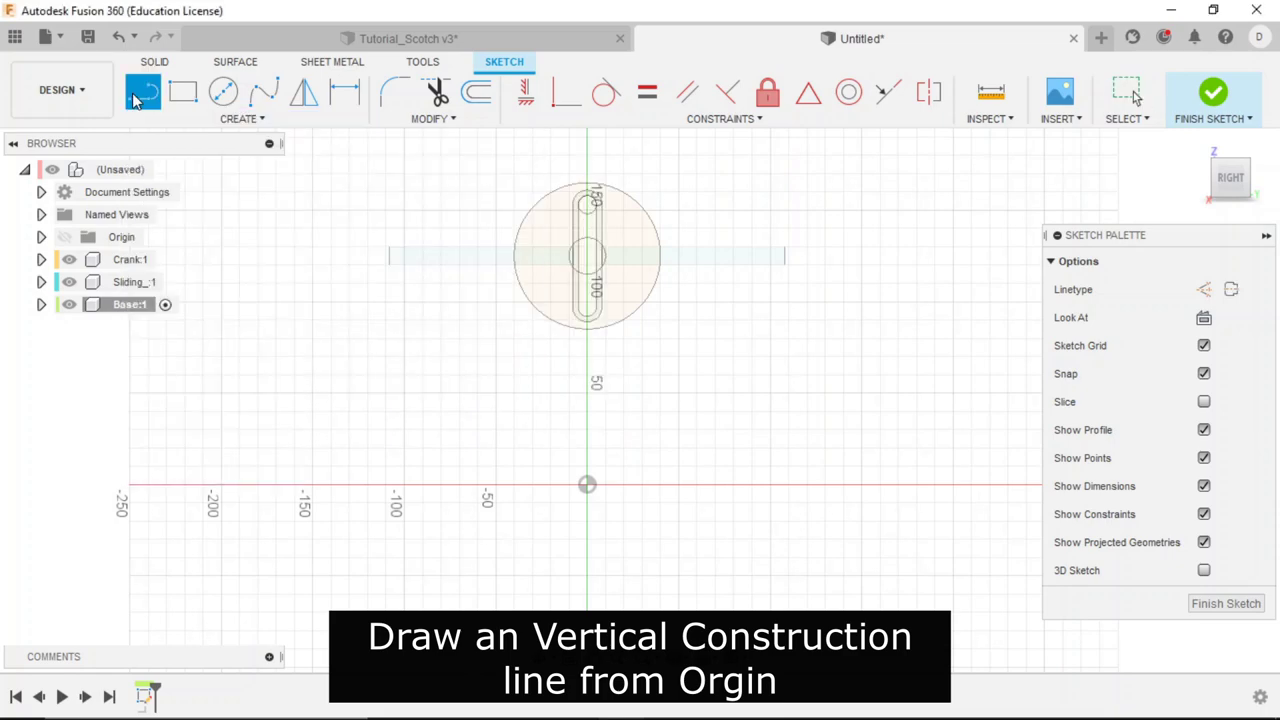
pyautogui.click(1203, 289)
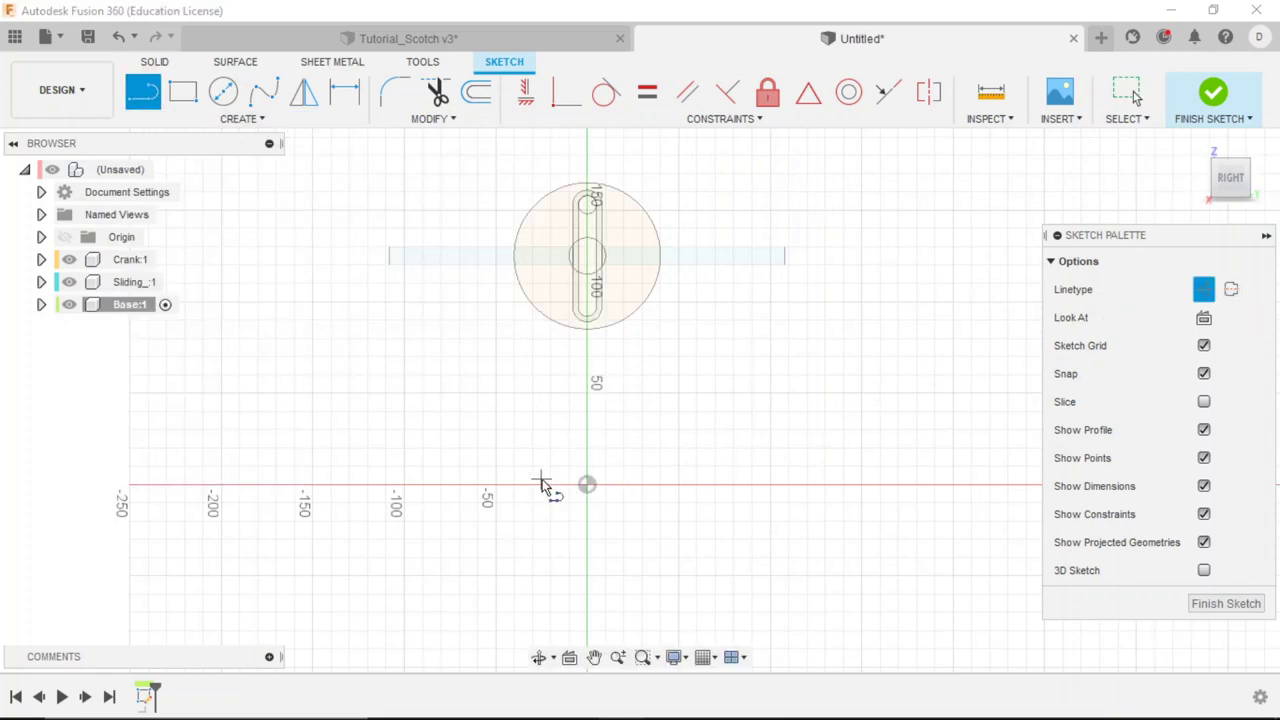
pyautogui.click(587, 486)
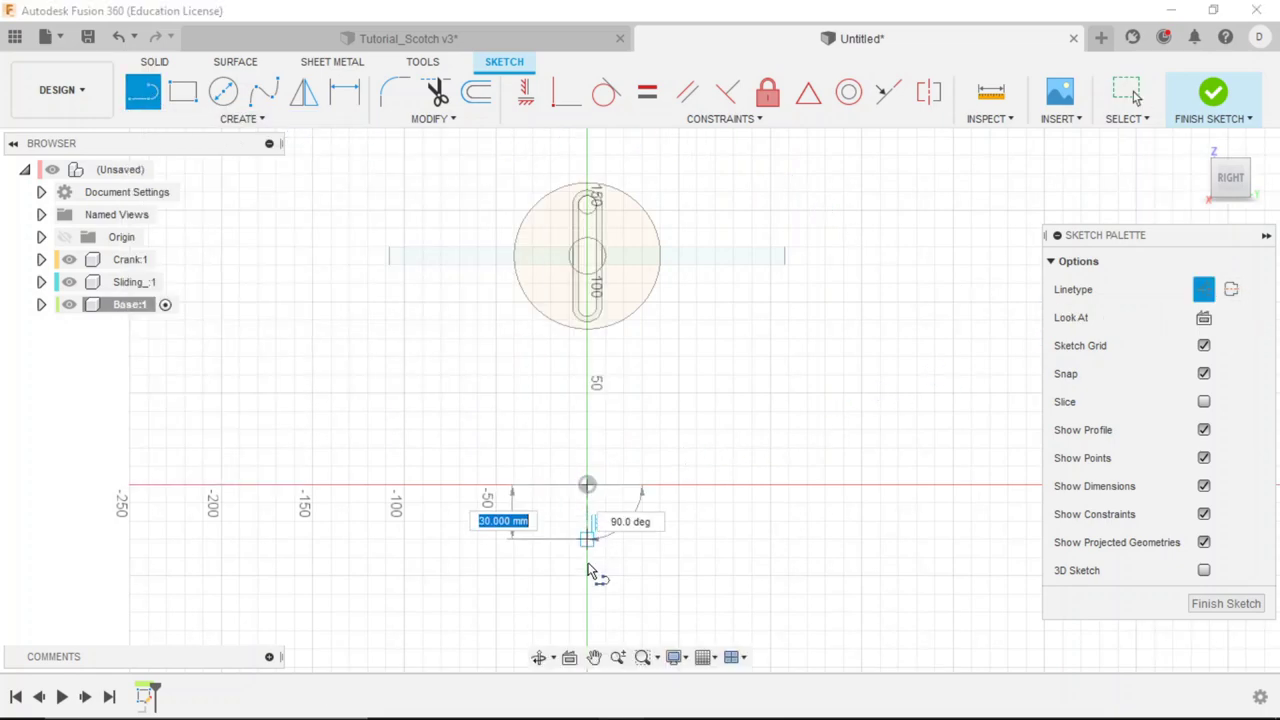
pyautogui.click(587, 632)
pyautogui.press('Escape')
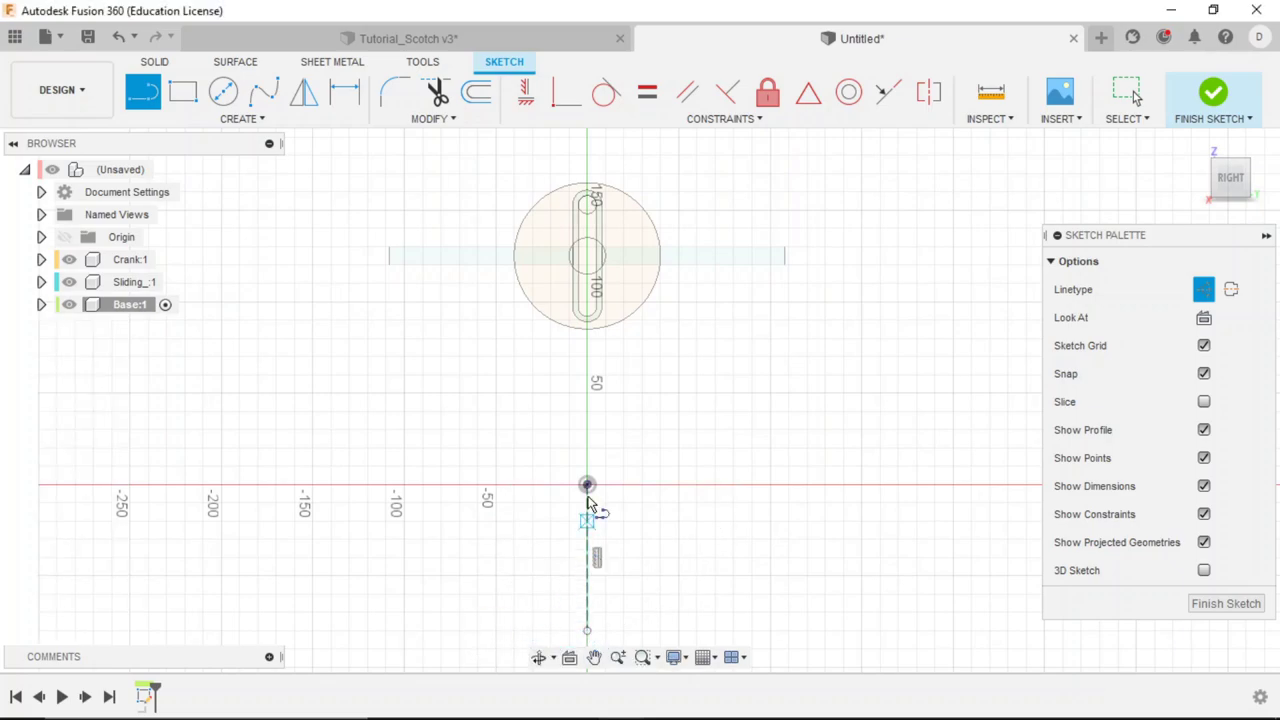
pyautogui.click(1203, 289)
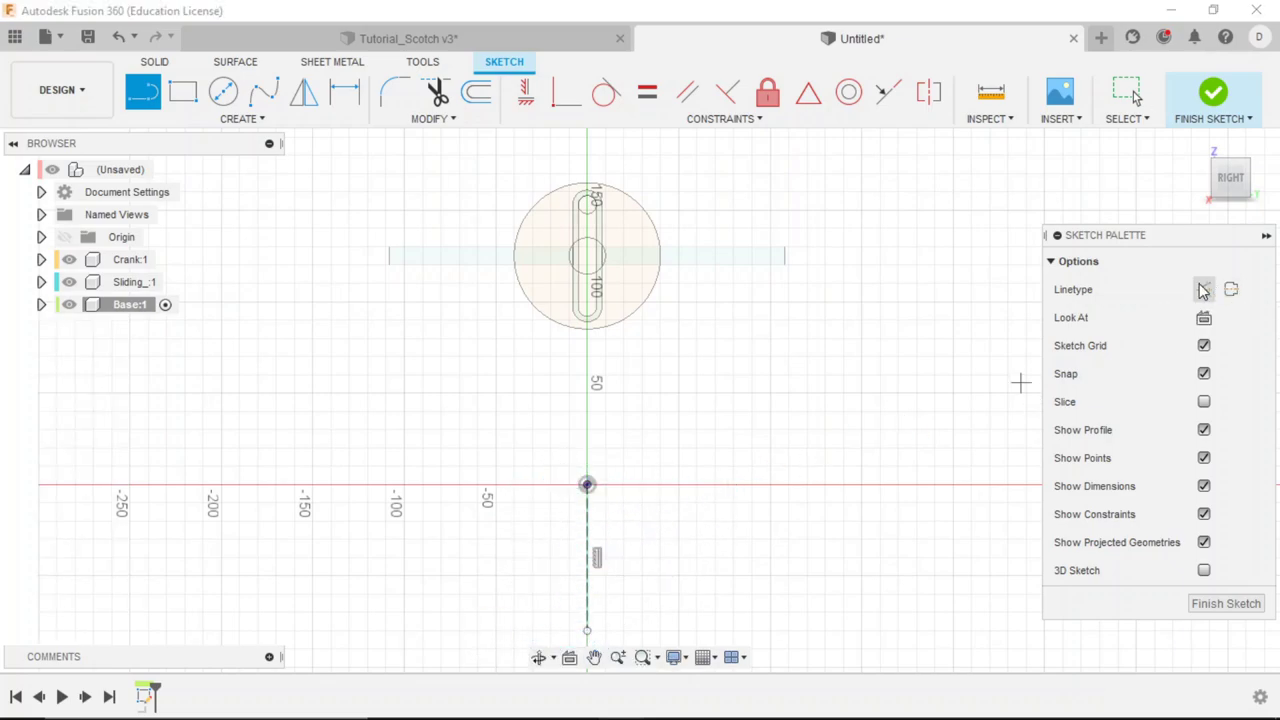
pyautogui.click(184, 93)
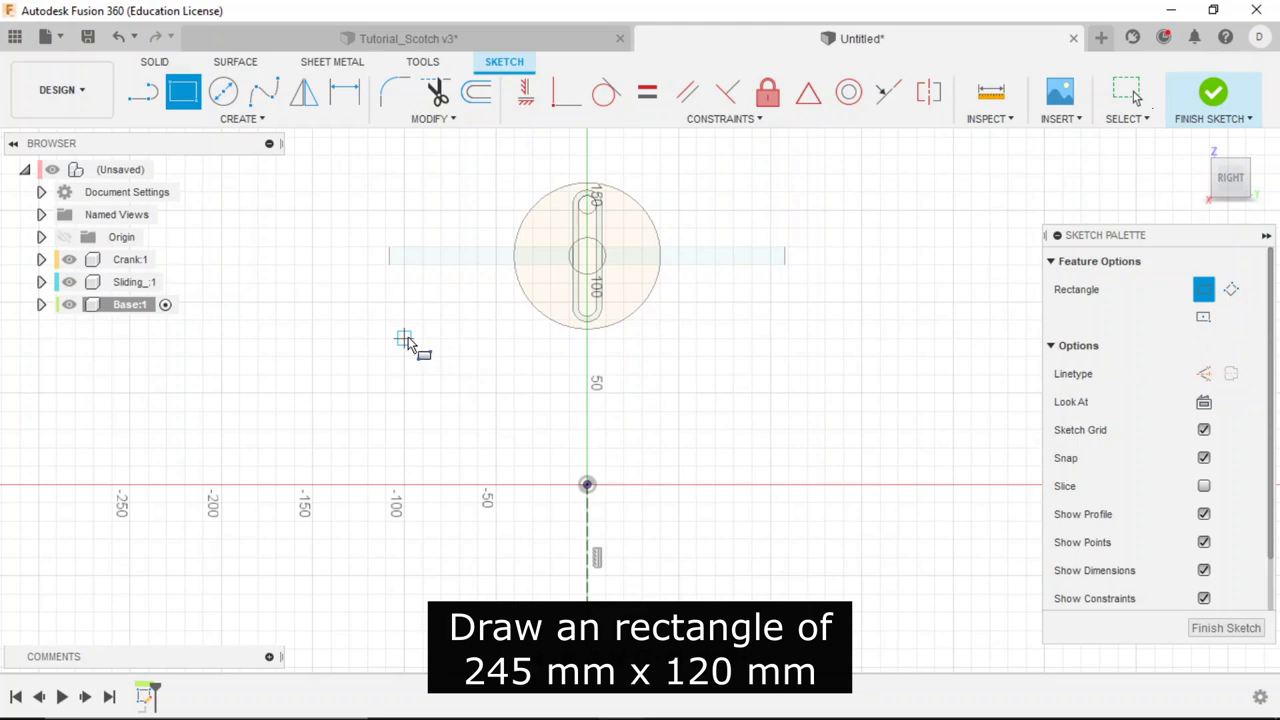
# Draw a 245 × 120 mm rectangle above the origin.
pyautogui.click(404, 338)
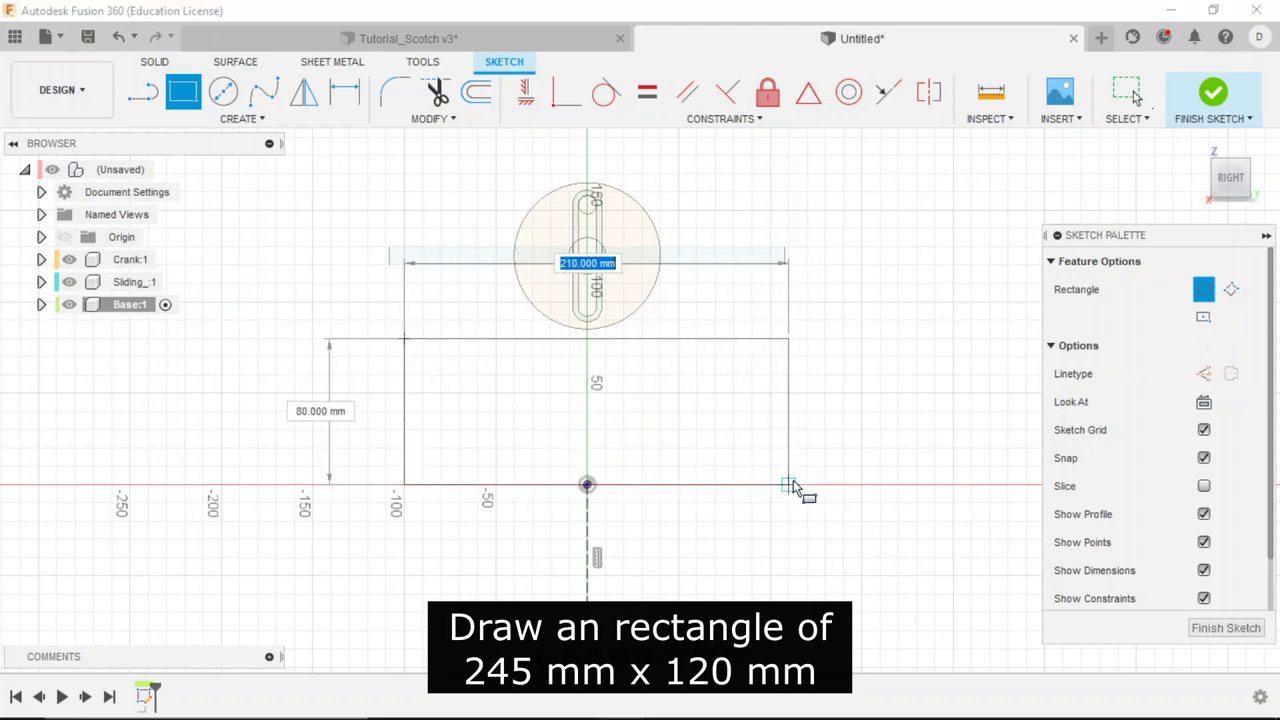
pyautogui.write('245')
pyautogui.press('Tab')
pyautogui.write('120')
pyautogui.press('Tab')
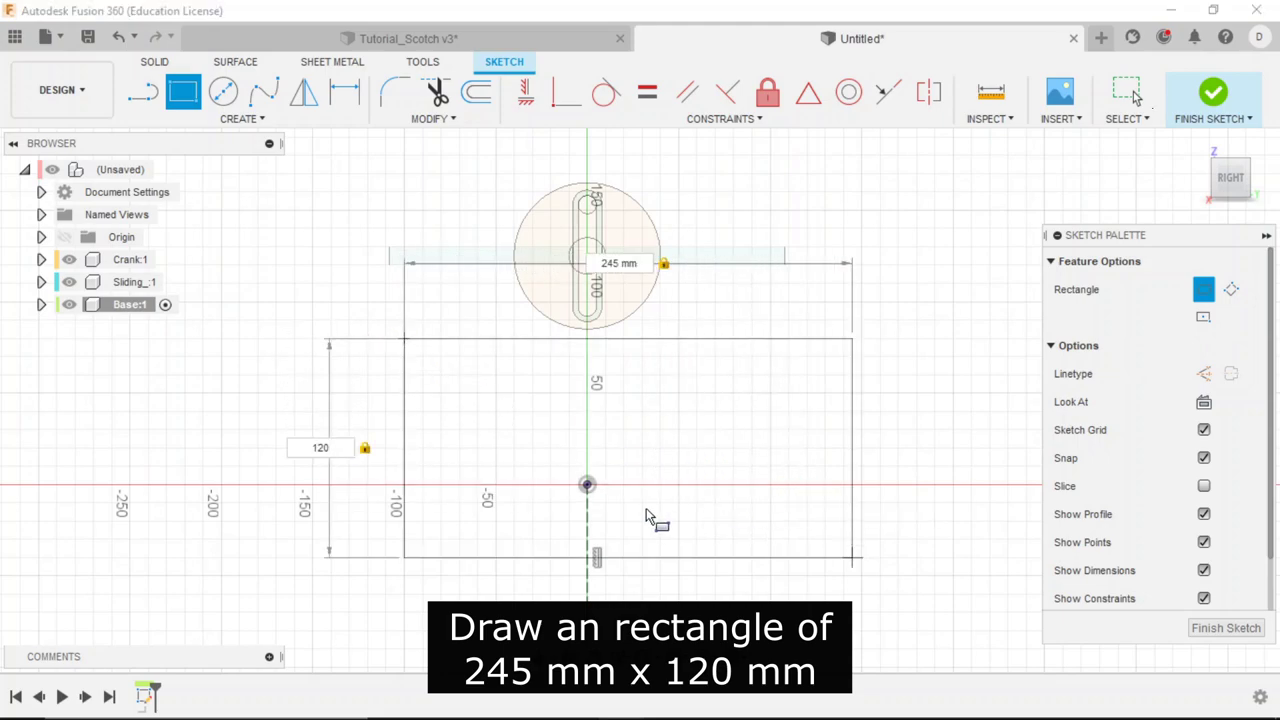
pyautogui.click(671, 443)
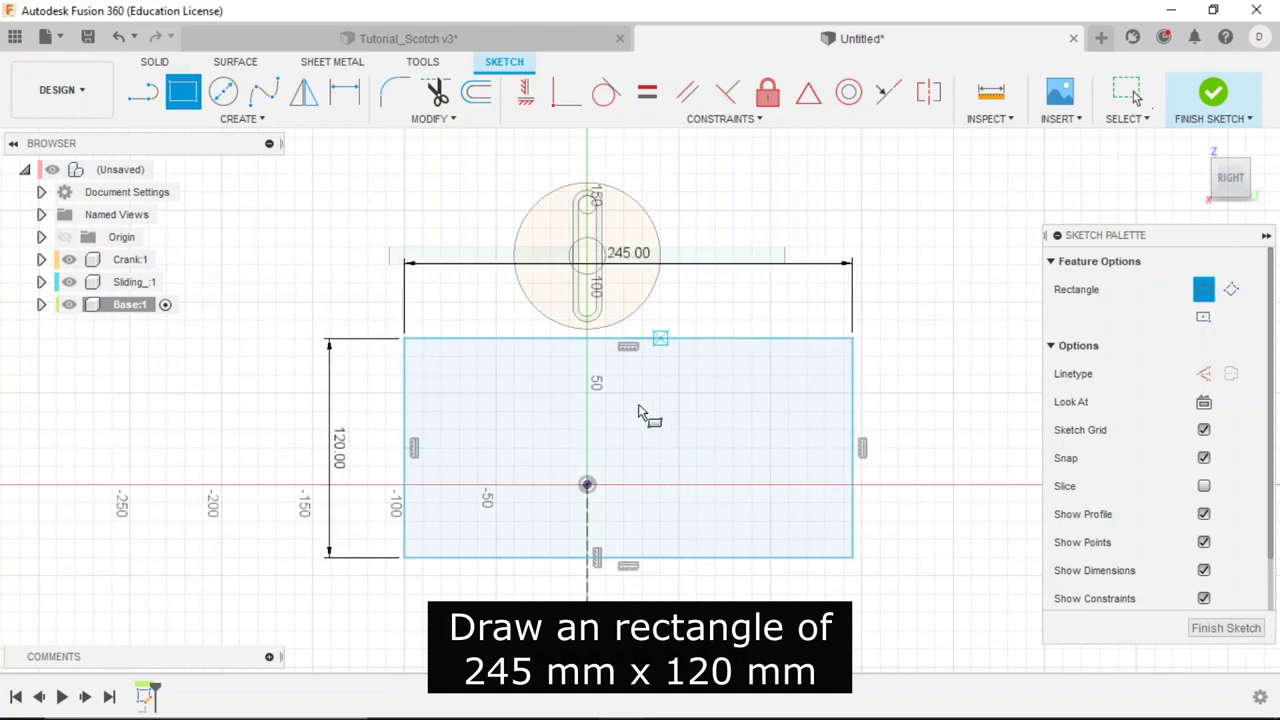
pyautogui.press('Escape')
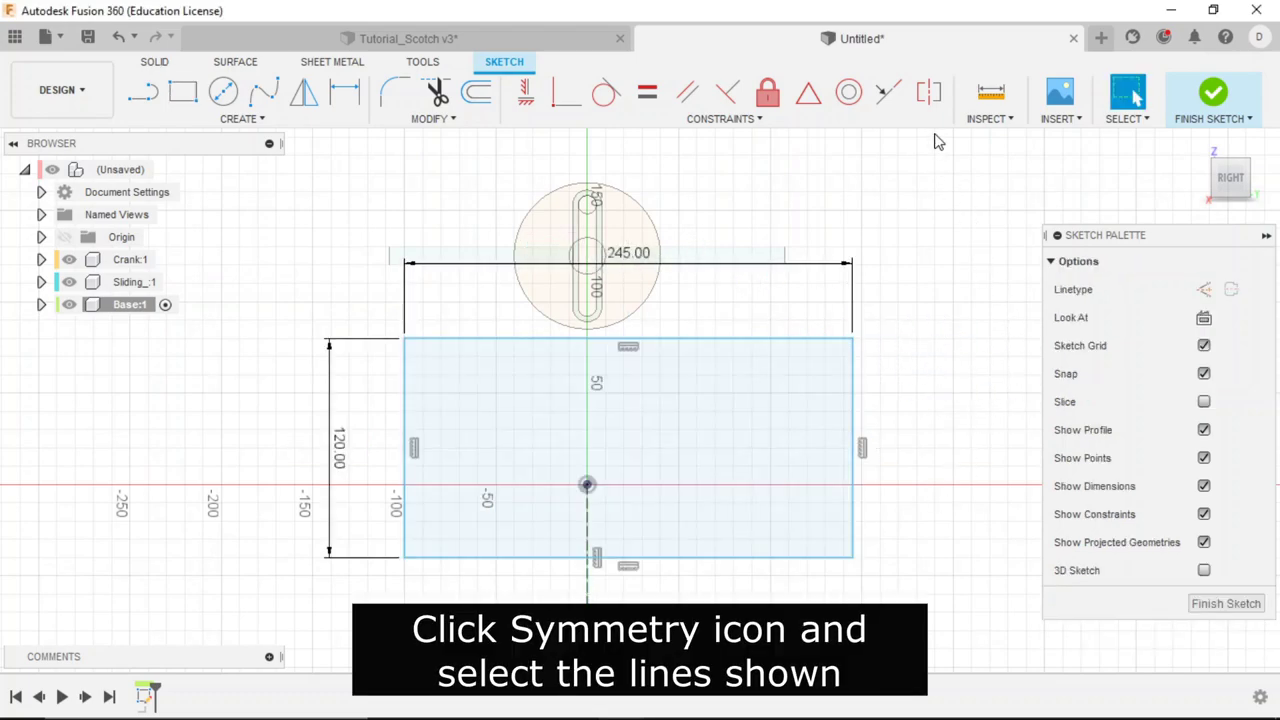
# Make the rectangle symmetric about the construction line with its bottom corner level with the origin.
pyautogui.click(929, 95)
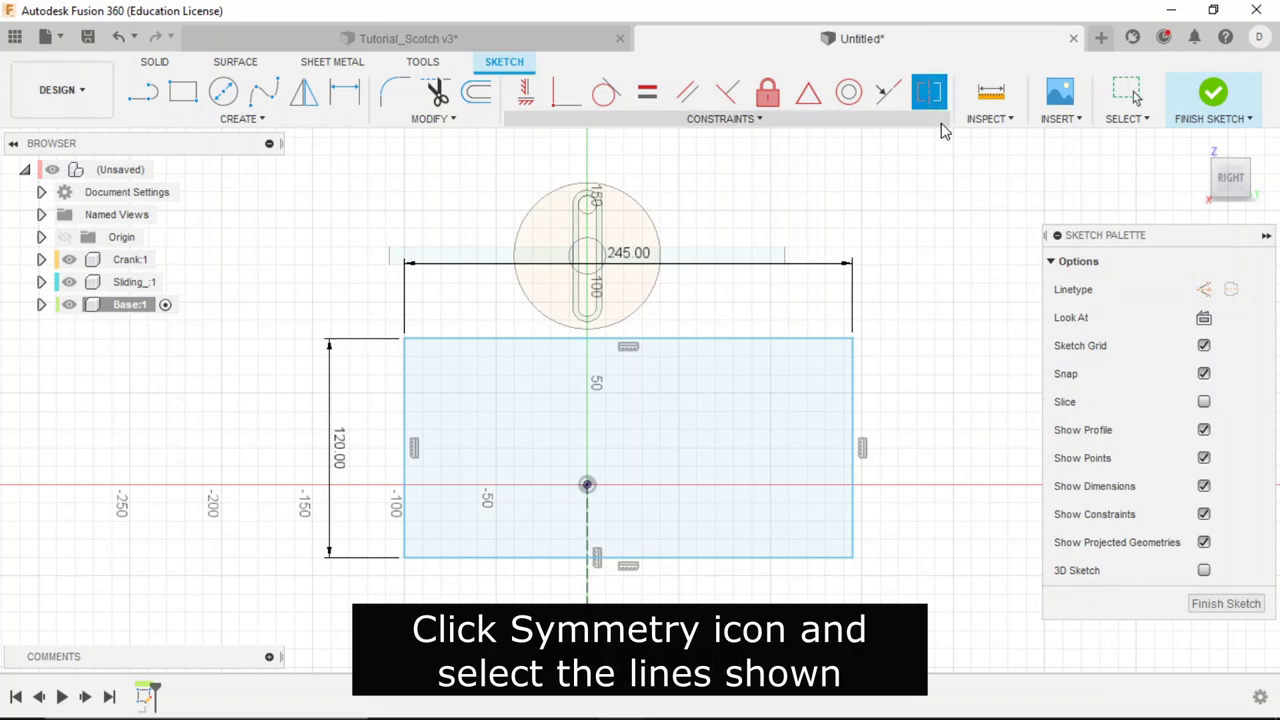
pyautogui.click(851, 424)
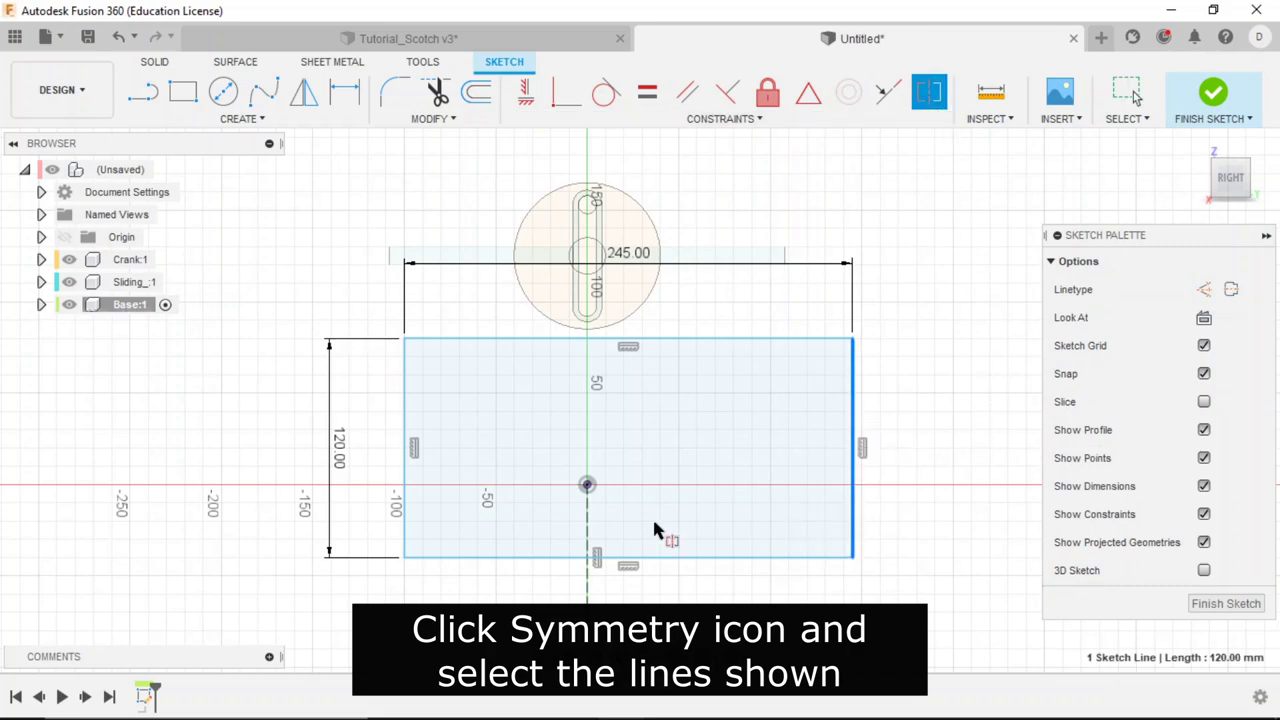
pyautogui.click(405, 452)
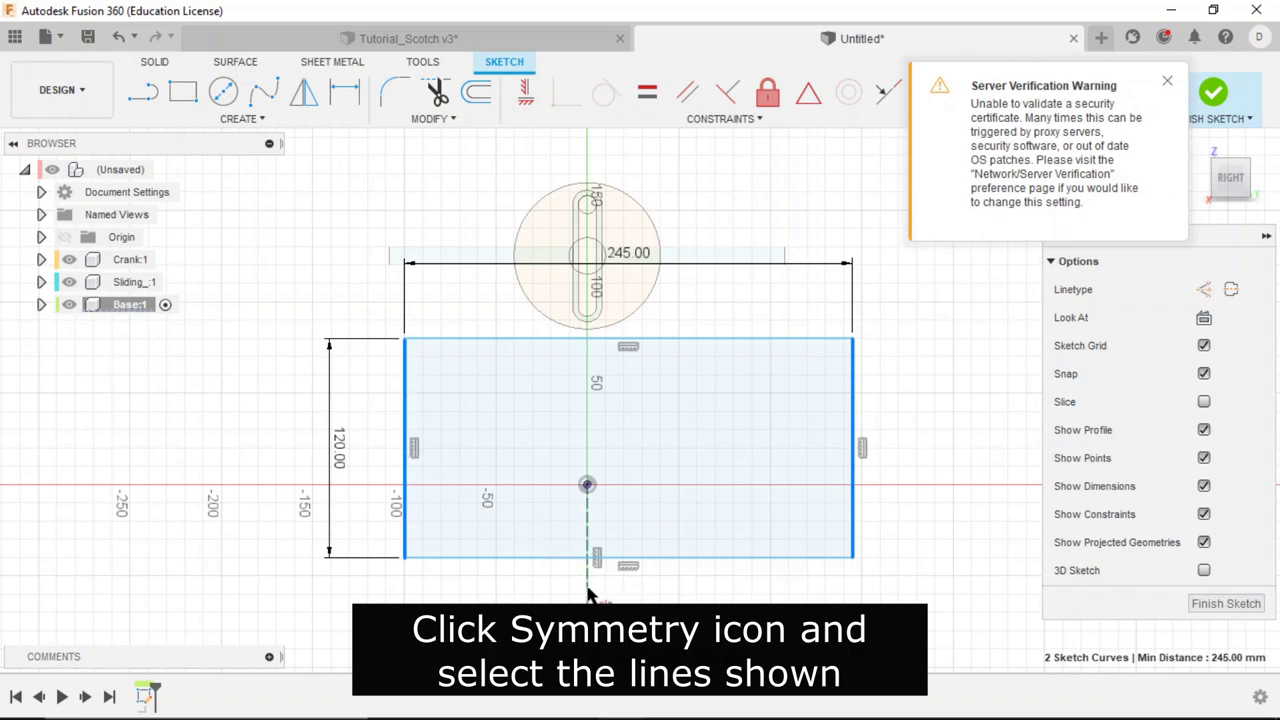
pyautogui.click(589, 598)
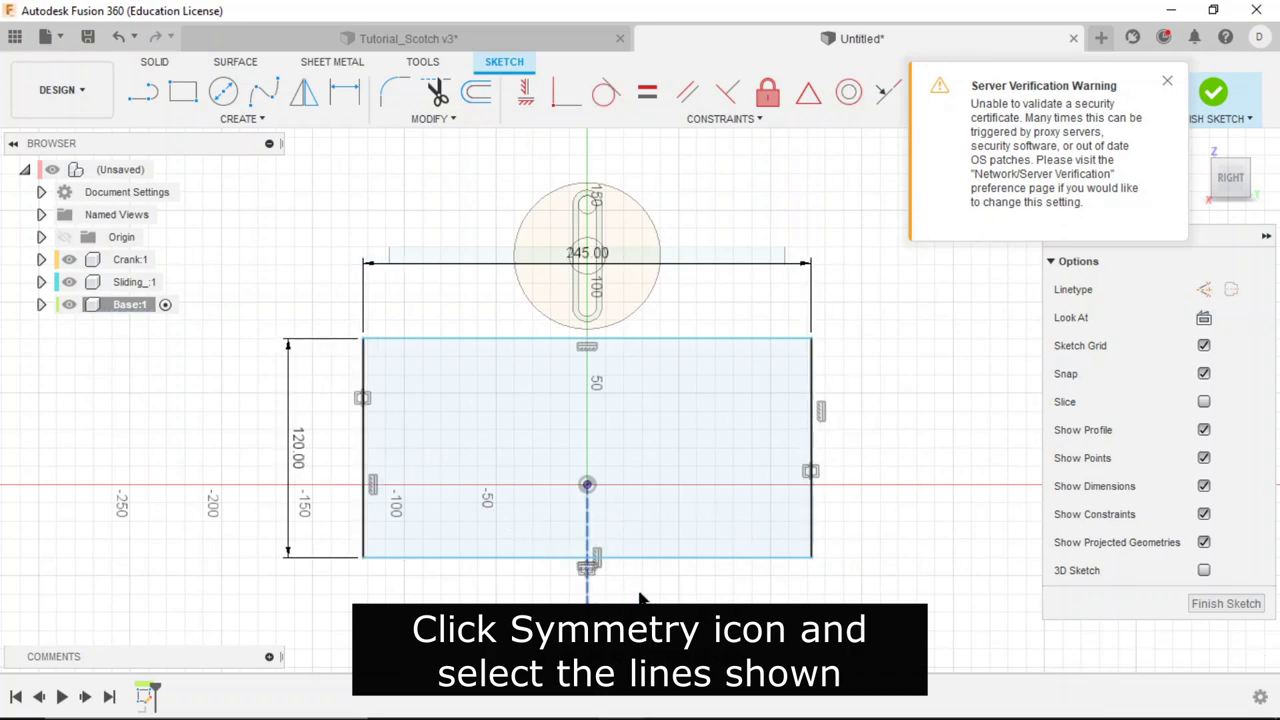
pyautogui.click(1167, 80)
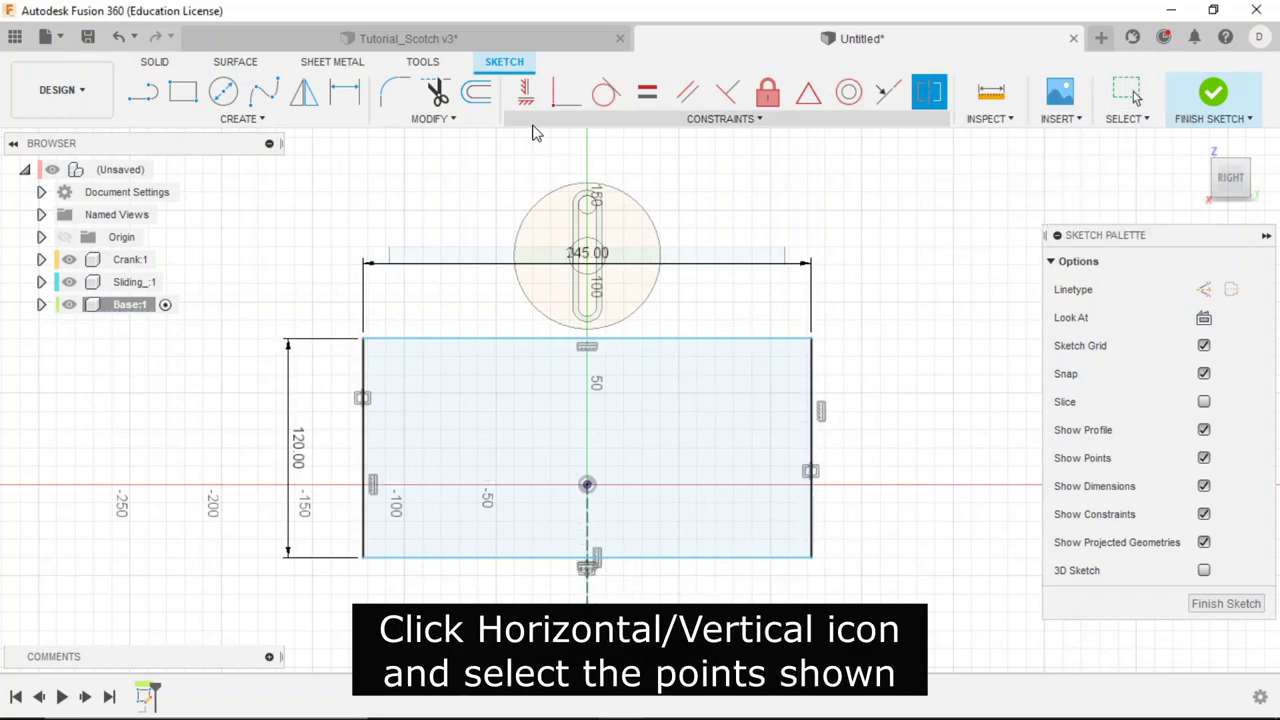
pyautogui.click(530, 100)
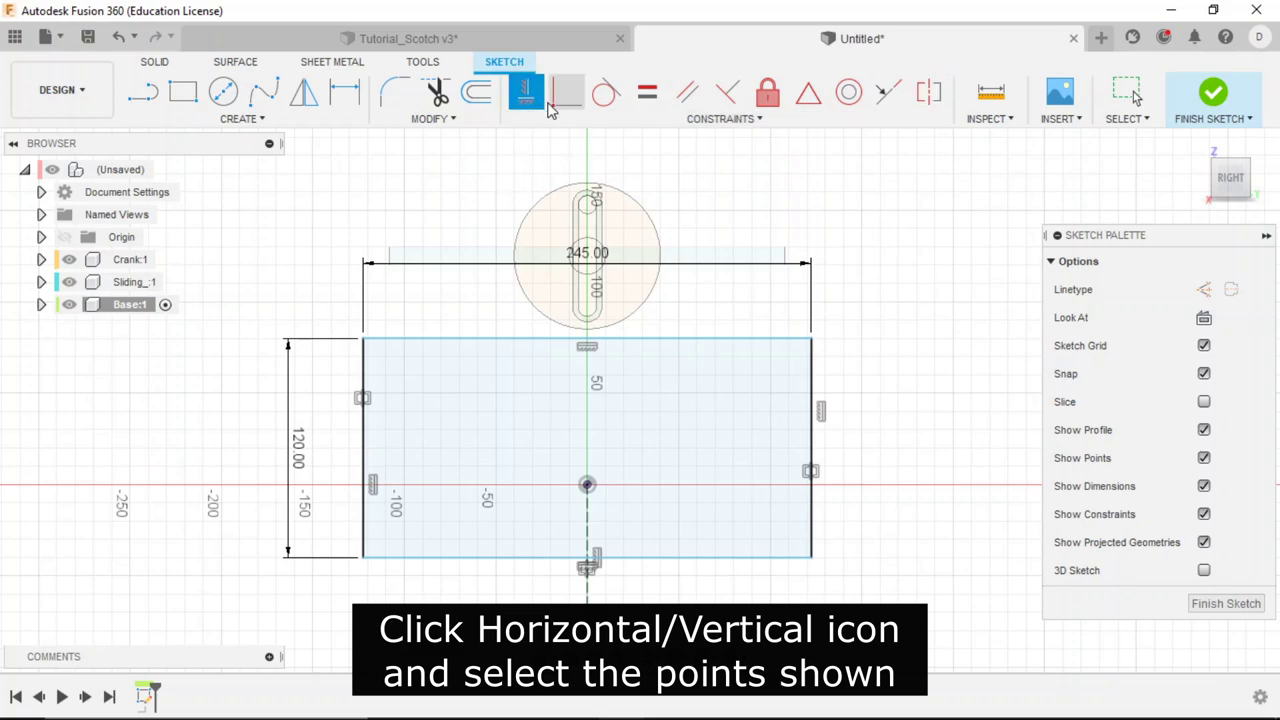
pyautogui.click(588, 487)
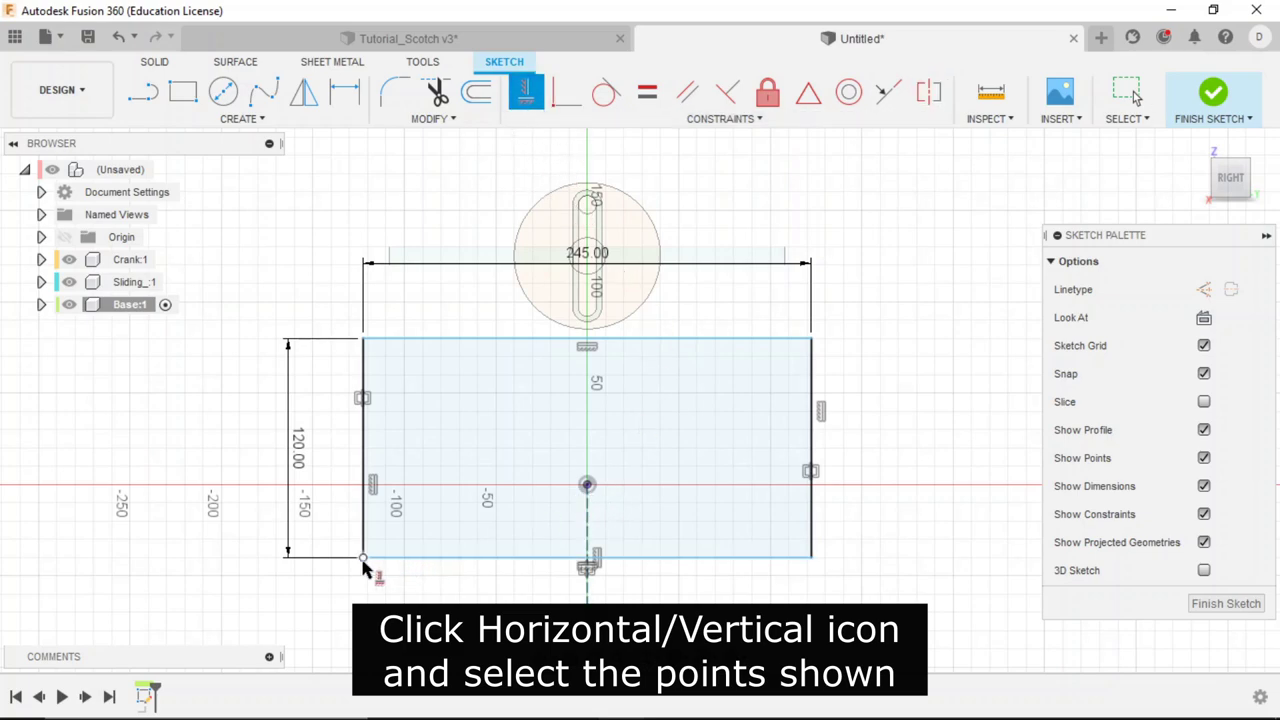
pyautogui.click(588, 487)
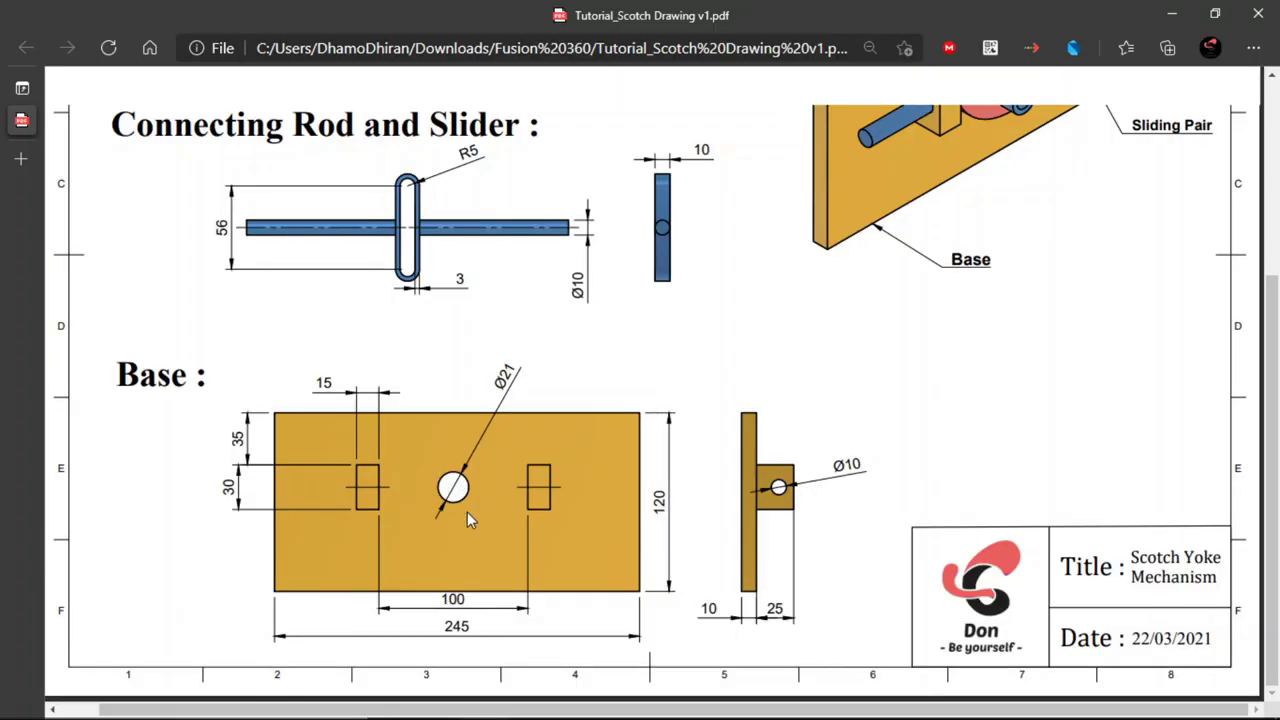
# Check the Ø21 hole in the drawing and sketch a circle centred above the origin.
pyautogui.click(492, 374)
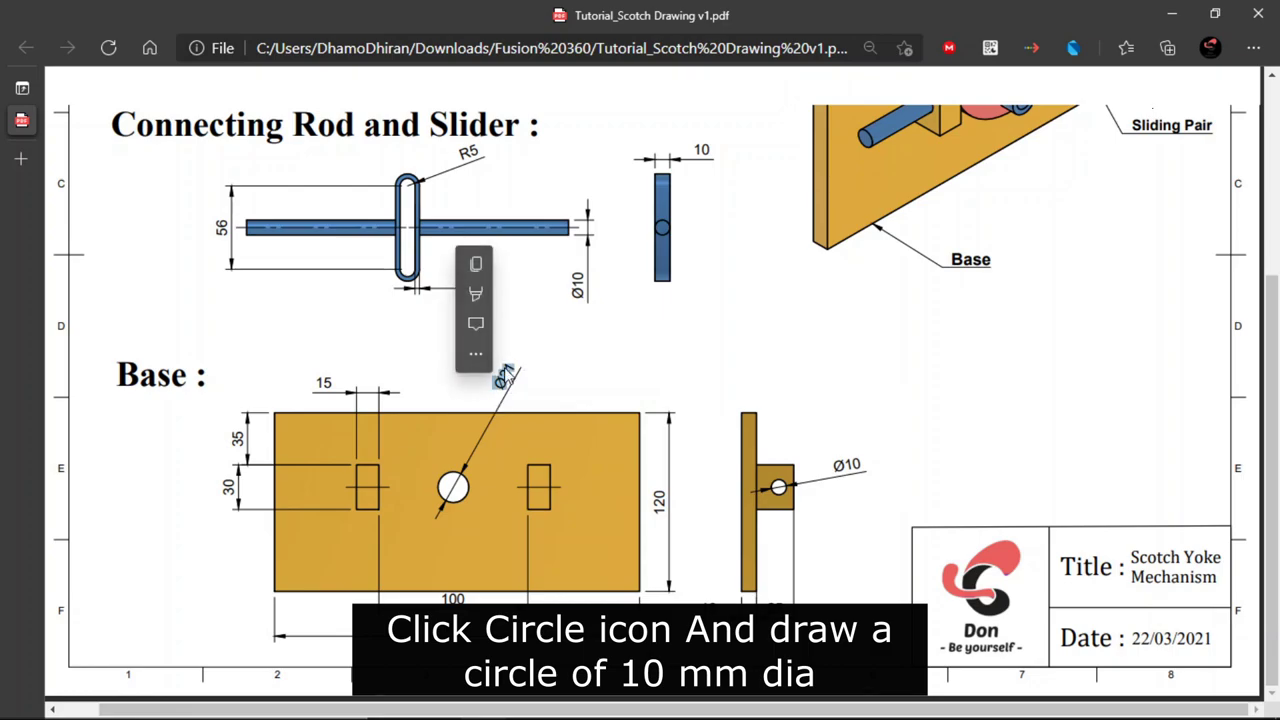
pyautogui.click(553, 390)
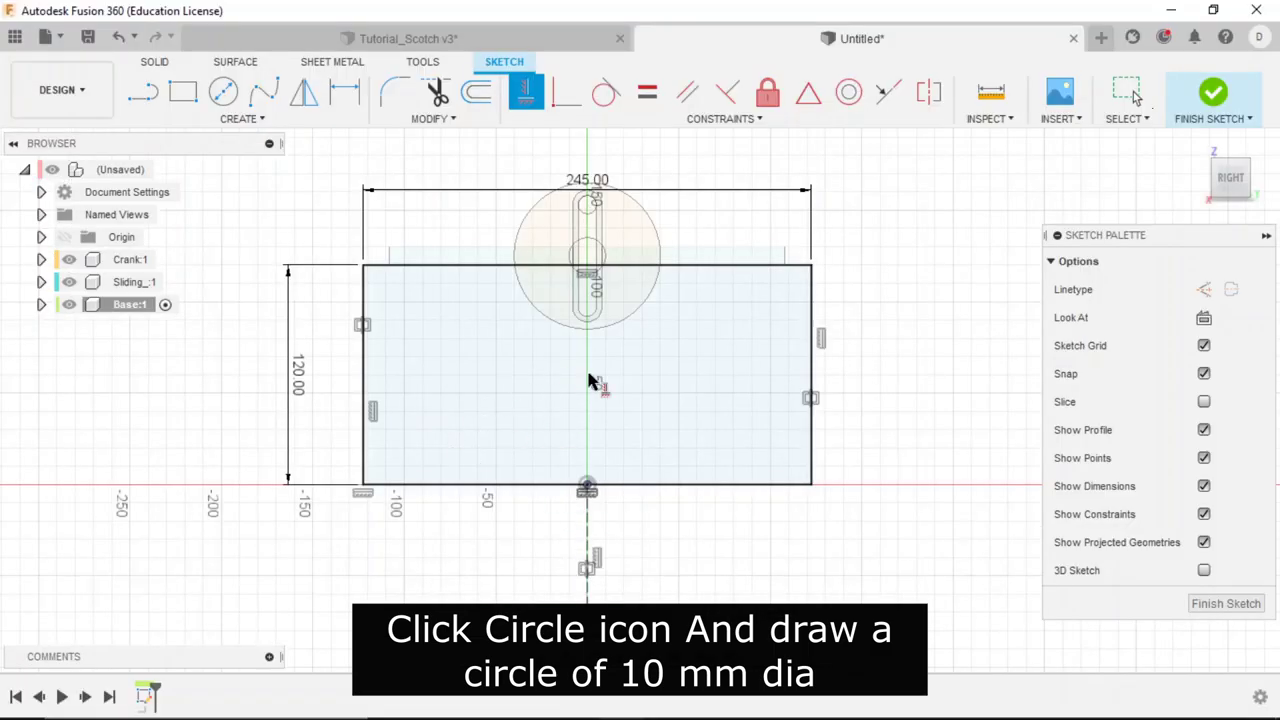
pyautogui.click(223, 91)
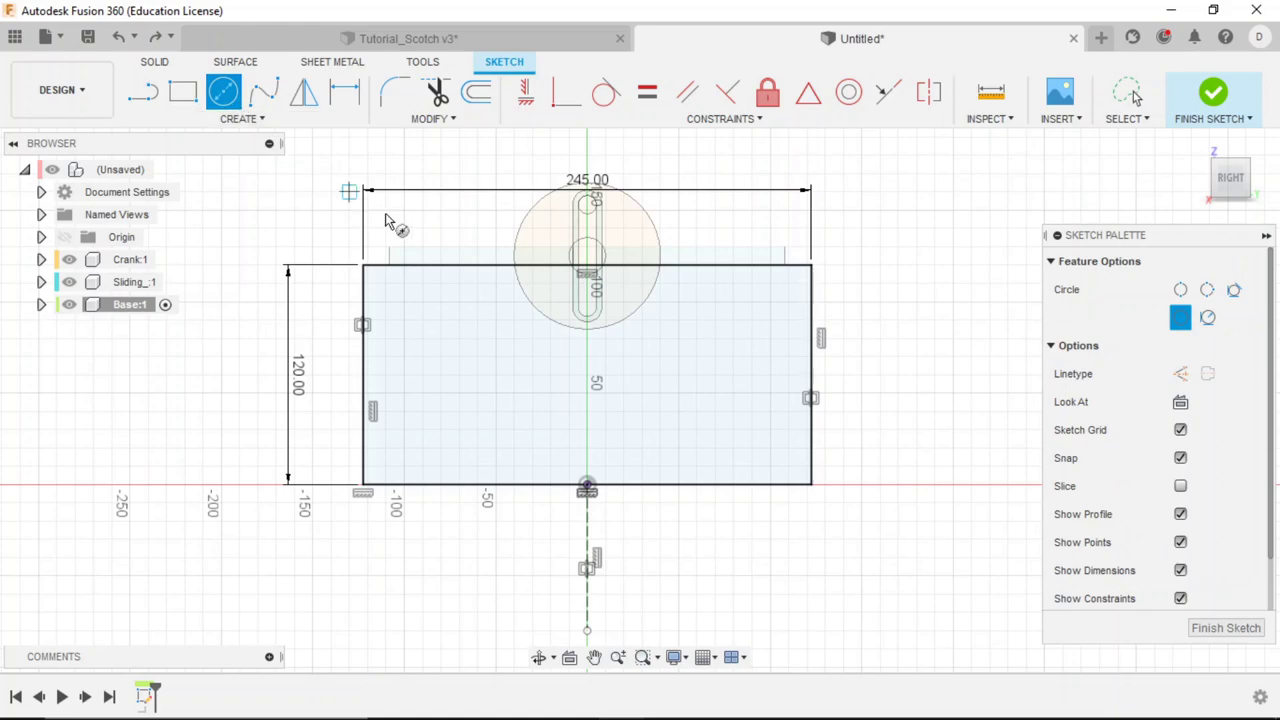
pyautogui.click(587, 368)
pyautogui.write('20')
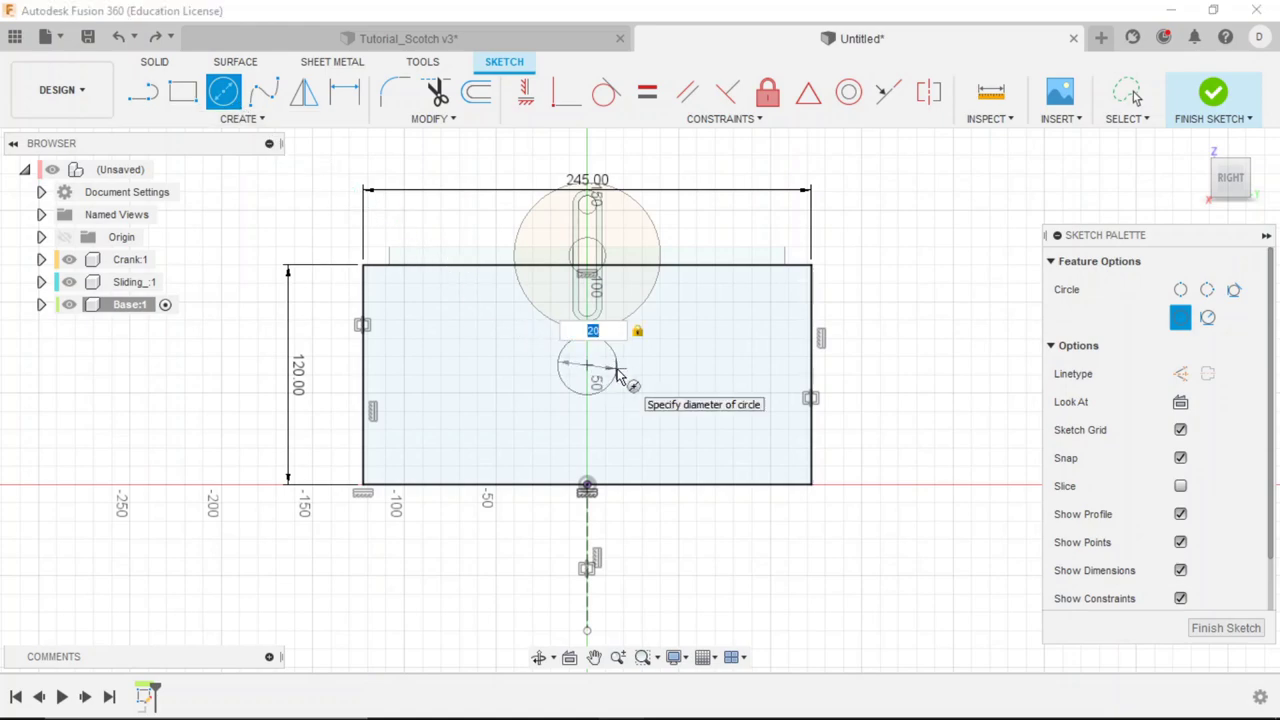
pyautogui.click(617, 372)
pyautogui.press('Escape')
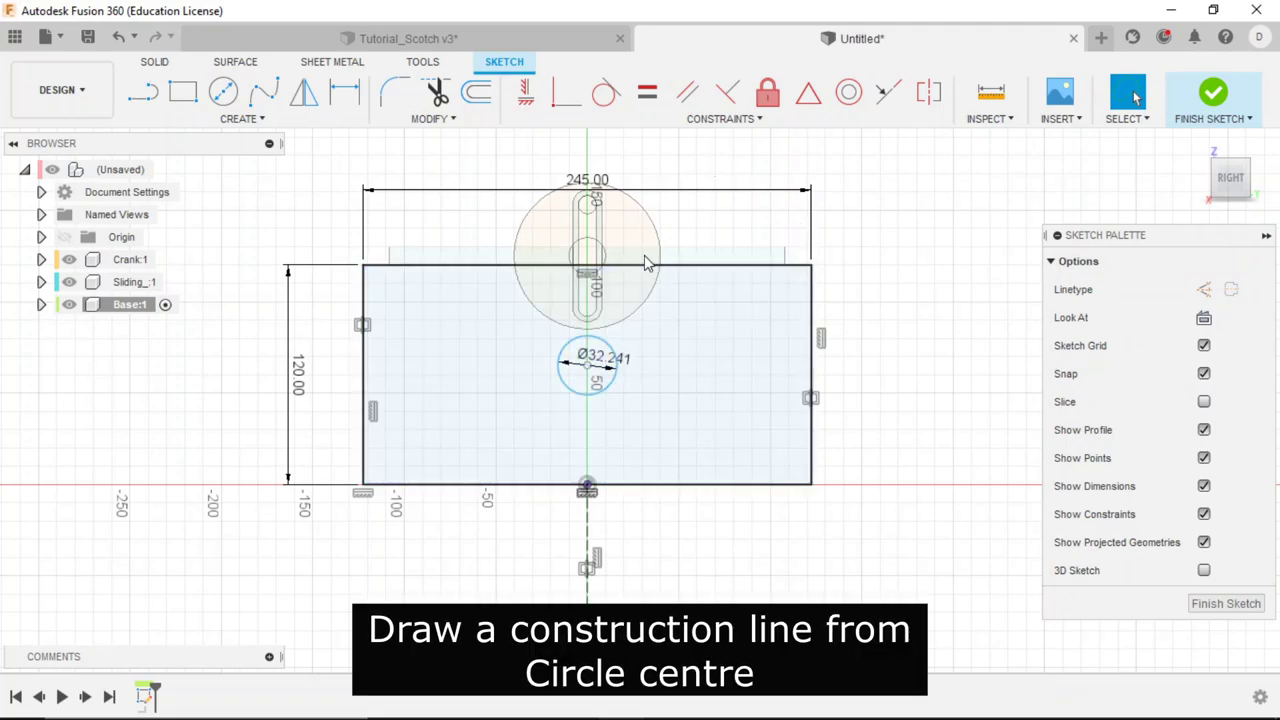
# Draw a horizontal construction line leftward from the circle's centre.
pyautogui.click(143, 92)
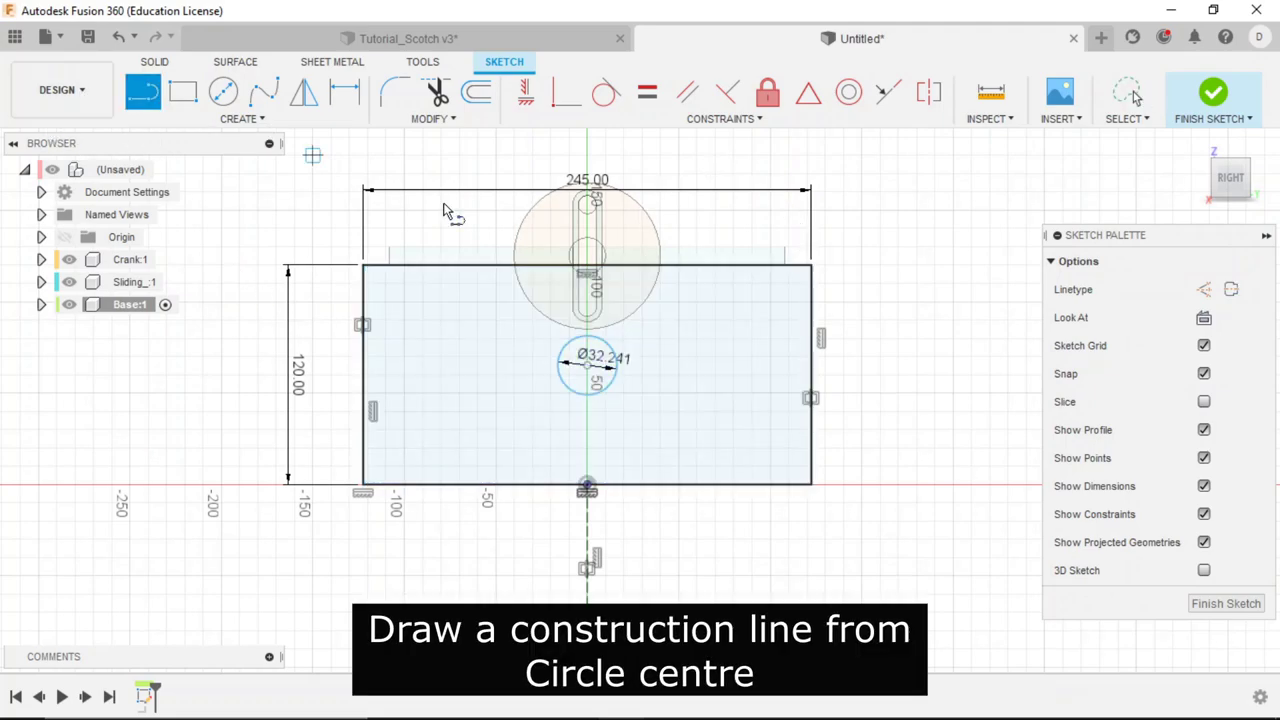
pyautogui.click(1204, 289)
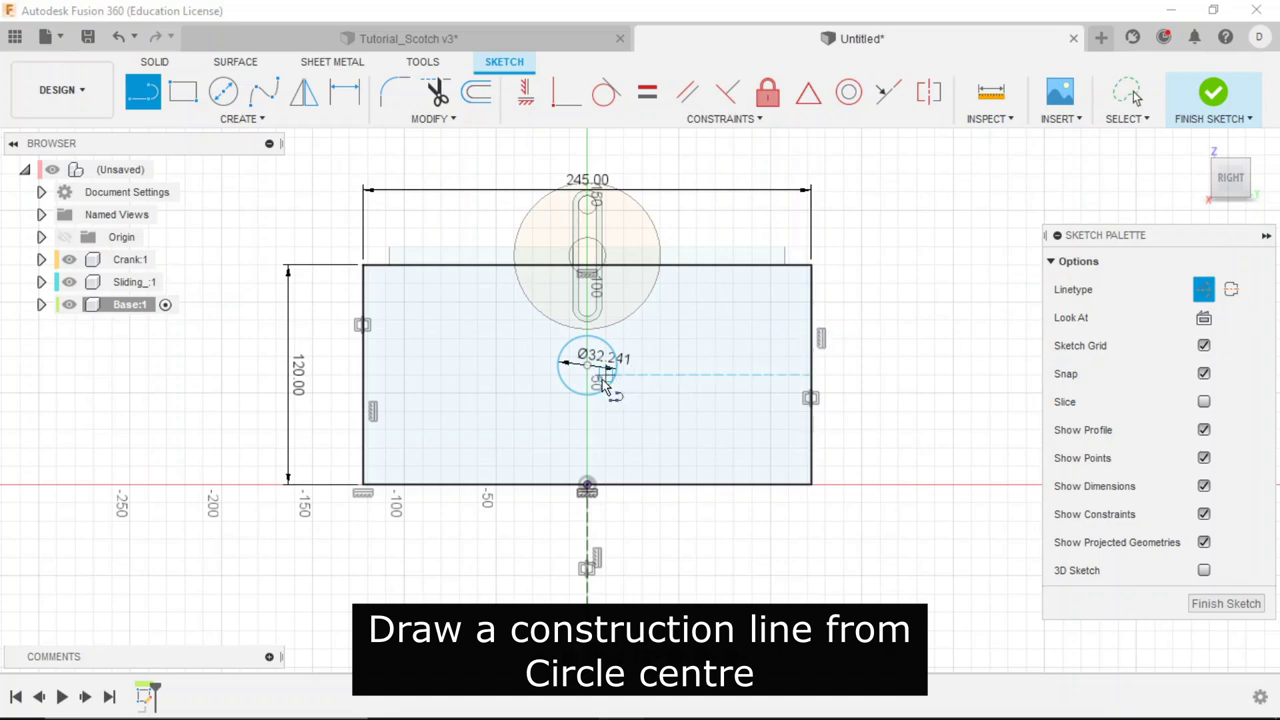
pyautogui.click(587, 367)
pyautogui.click(459, 365)
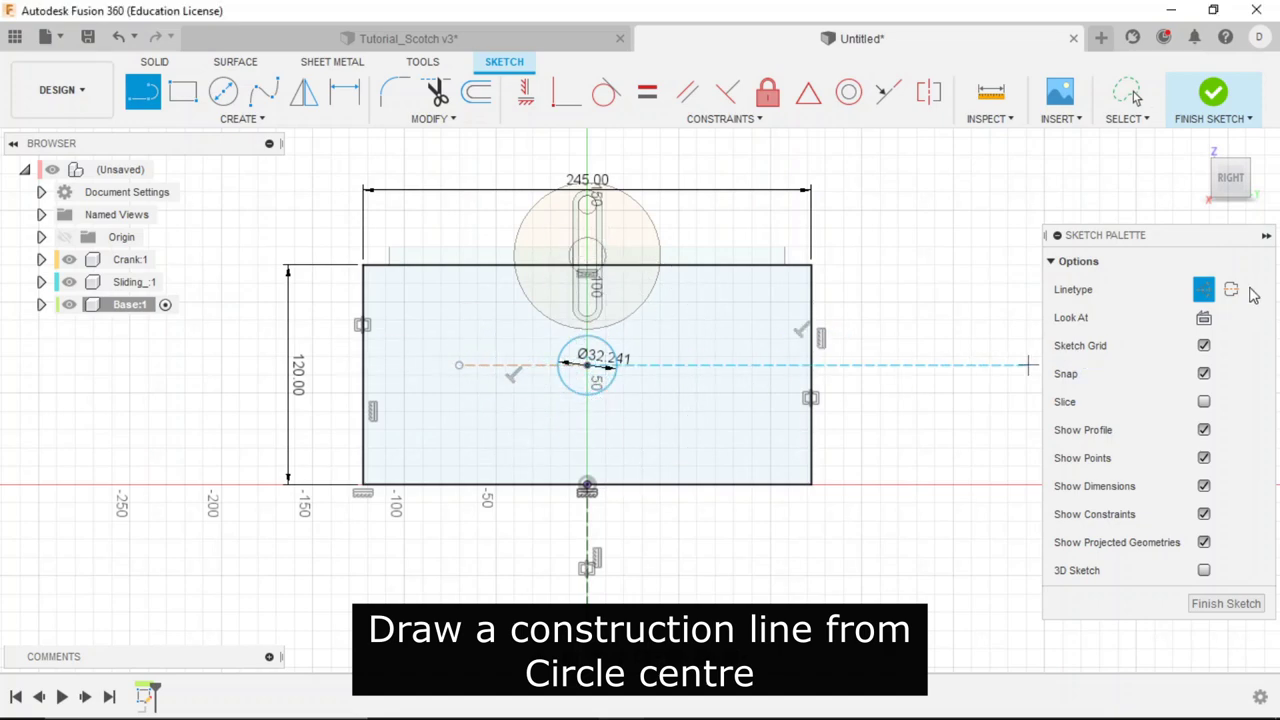
pyautogui.click(1204, 289)
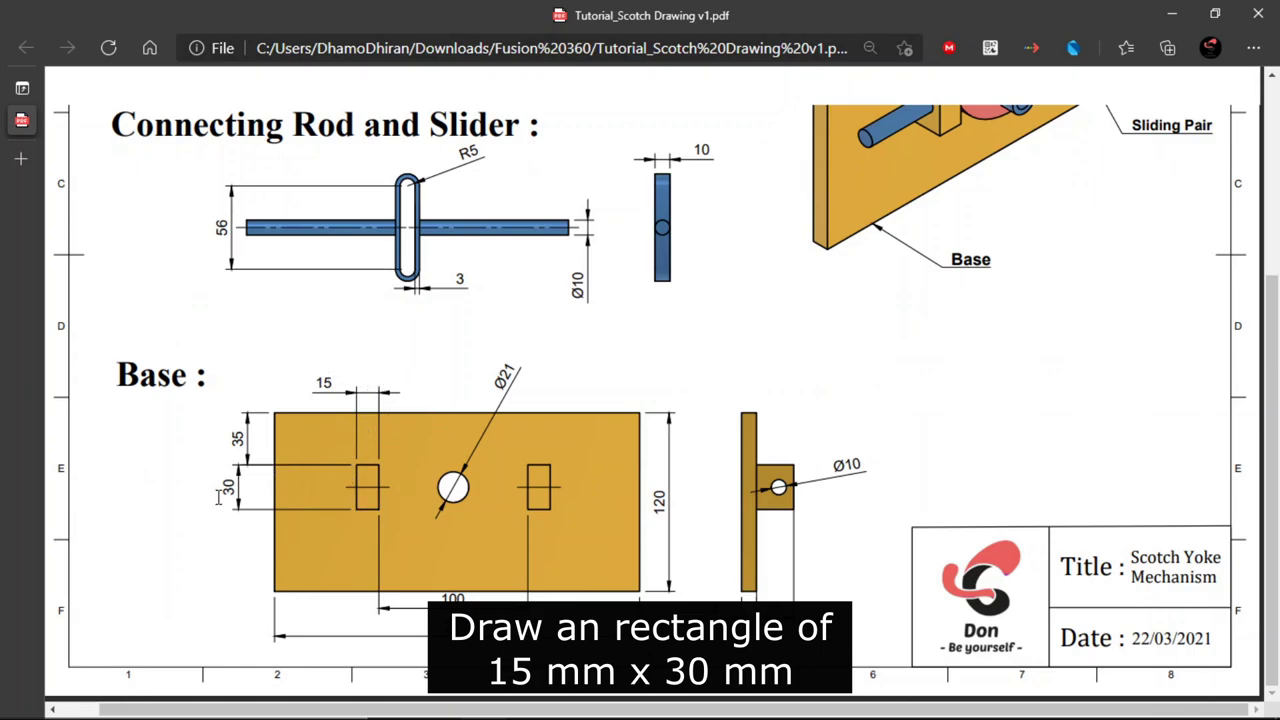
# Draw a 15 × 30 mm rectangle left of the circle.
pyautogui.hotkey('alt', 'Tab')
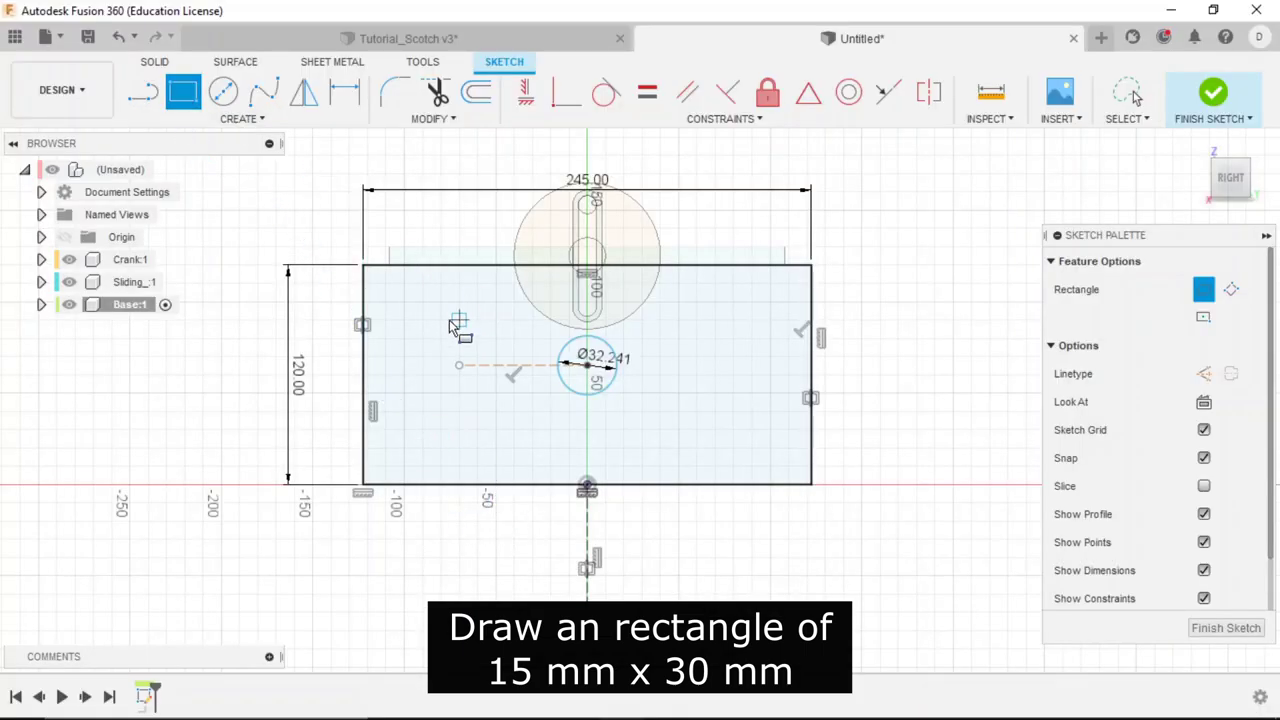
pyautogui.click(436, 327)
pyautogui.write('1')
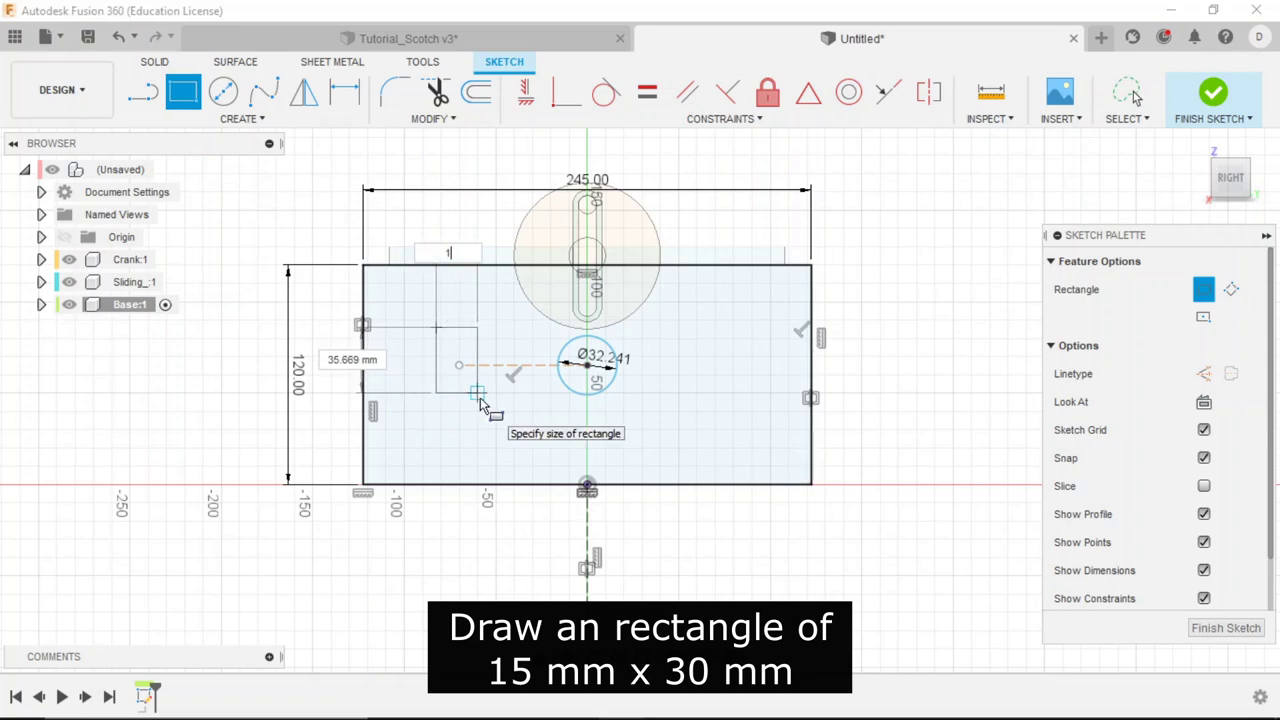
pyautogui.press('Tab')
pyautogui.press('Tab')
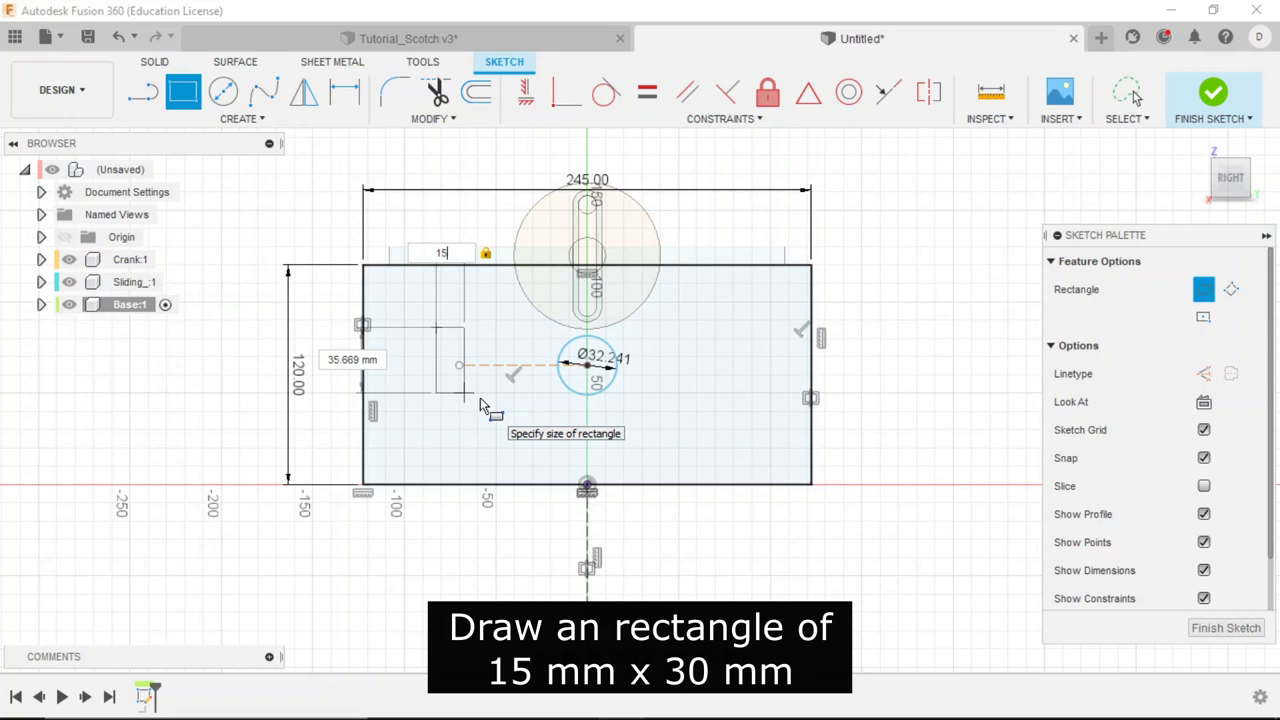
pyautogui.press('Tab')
pyautogui.write('3')
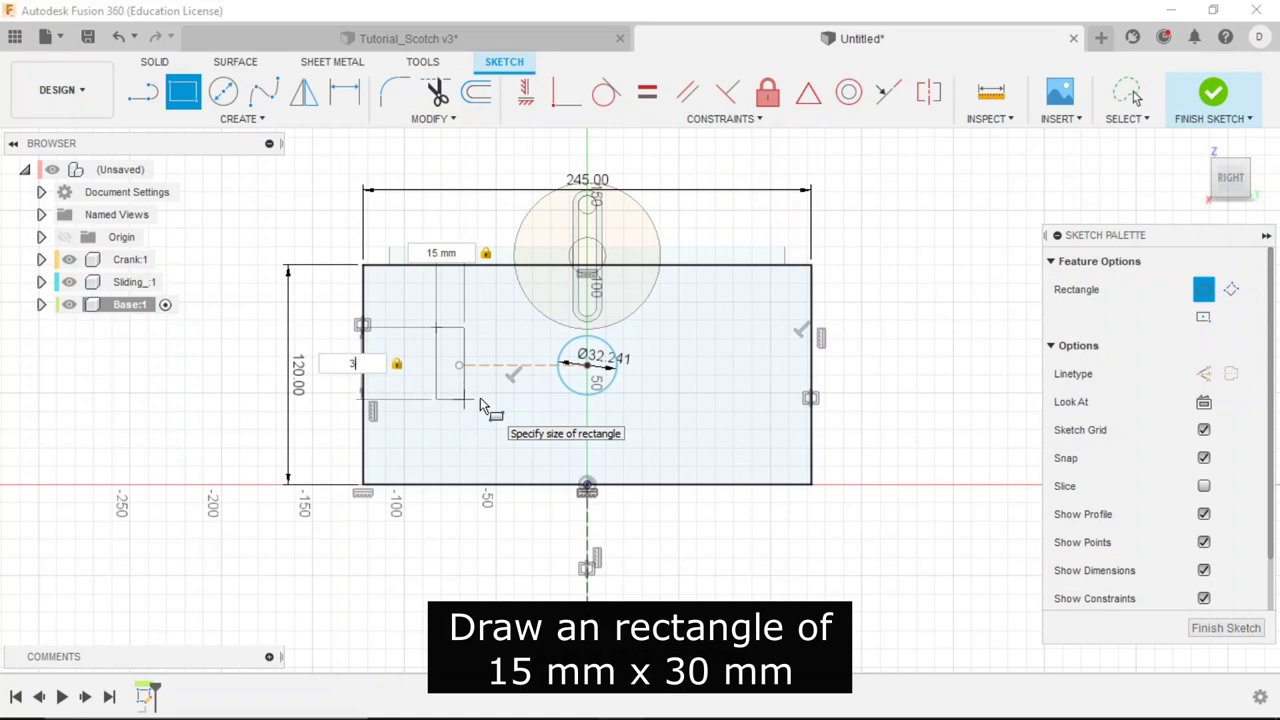
pyautogui.write('00')
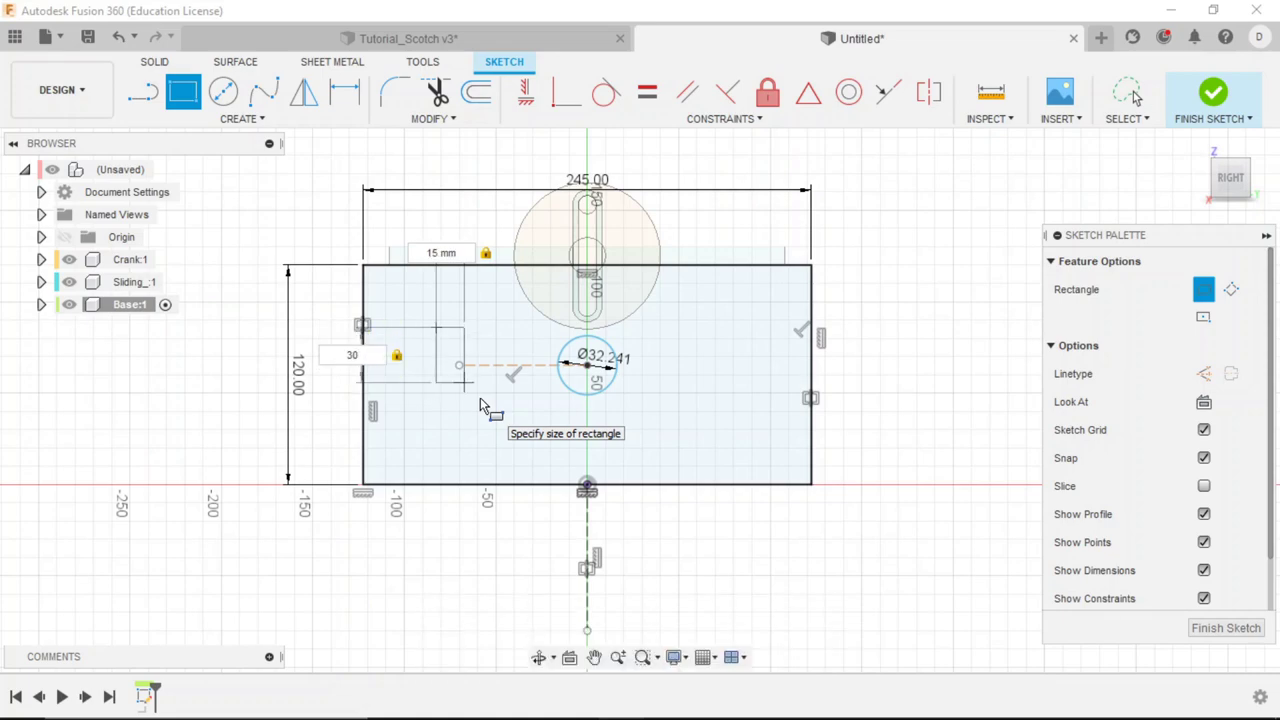
pyautogui.press('Return')
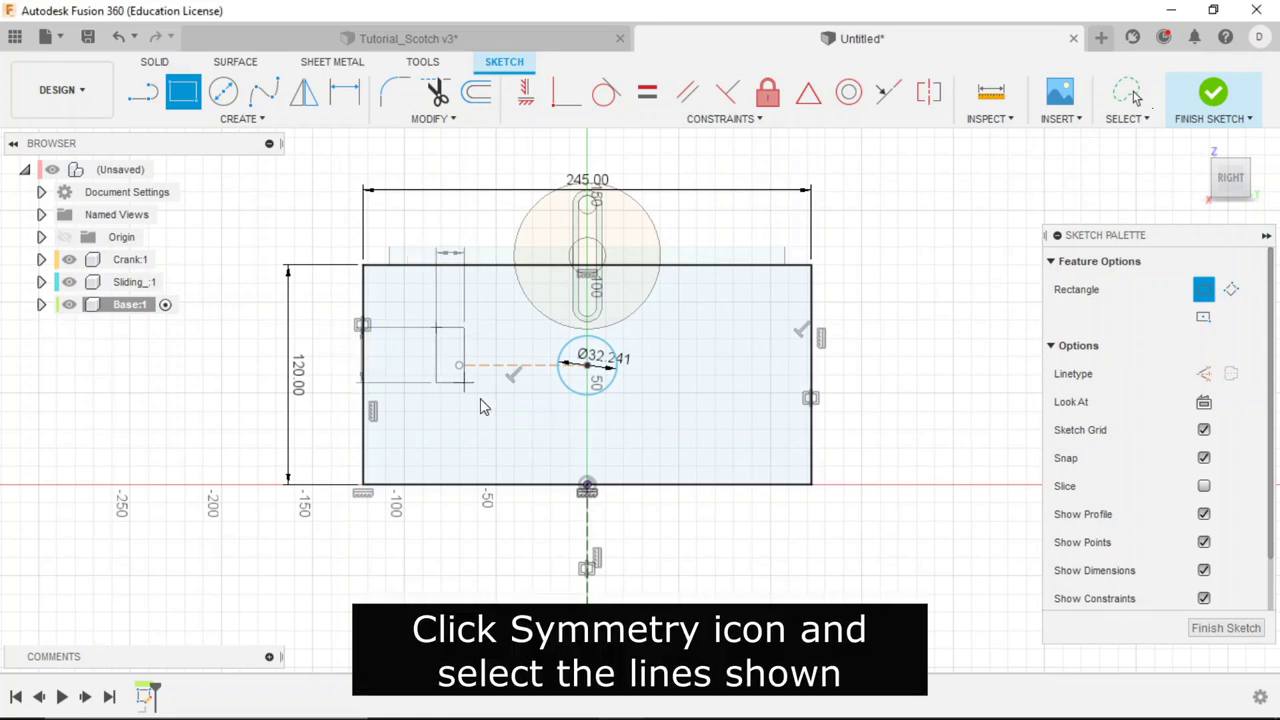
pyautogui.press('Escape')
pyautogui.scroll(1, 433, 379)
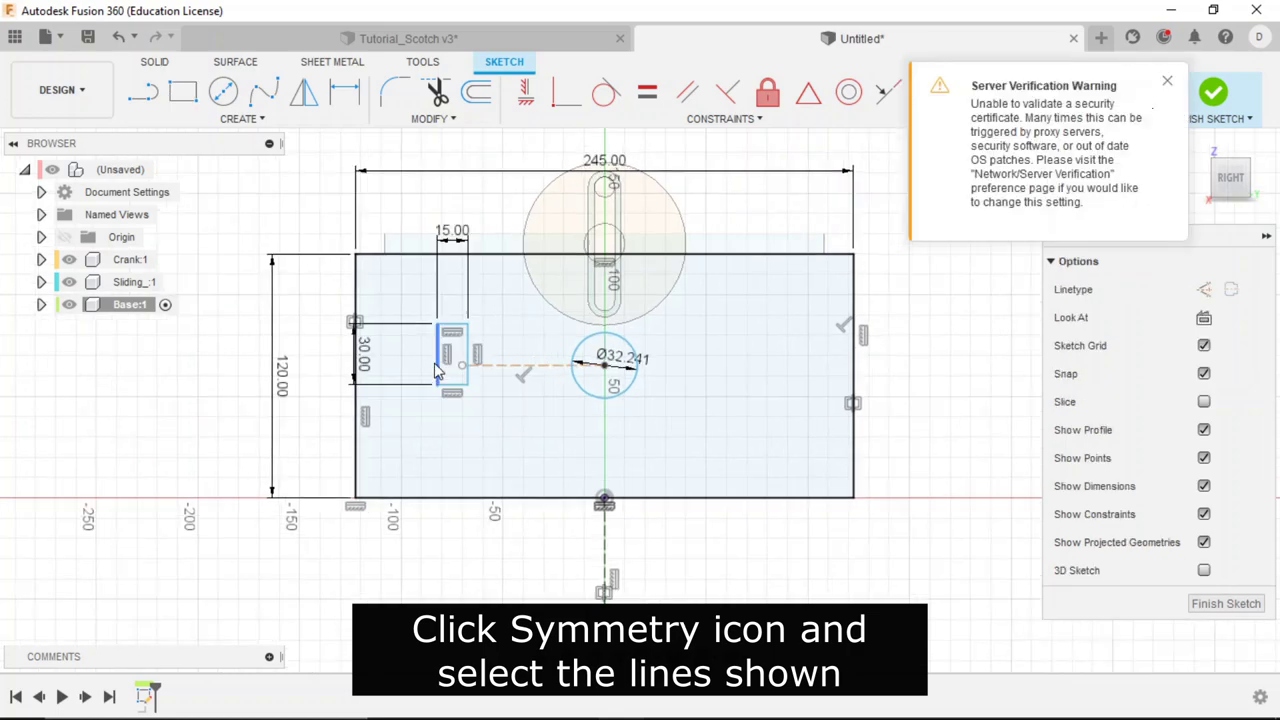
# Make the rectangle's top and bottom edges symmetric about the horizontal construction line.
pyautogui.click(1167, 80)
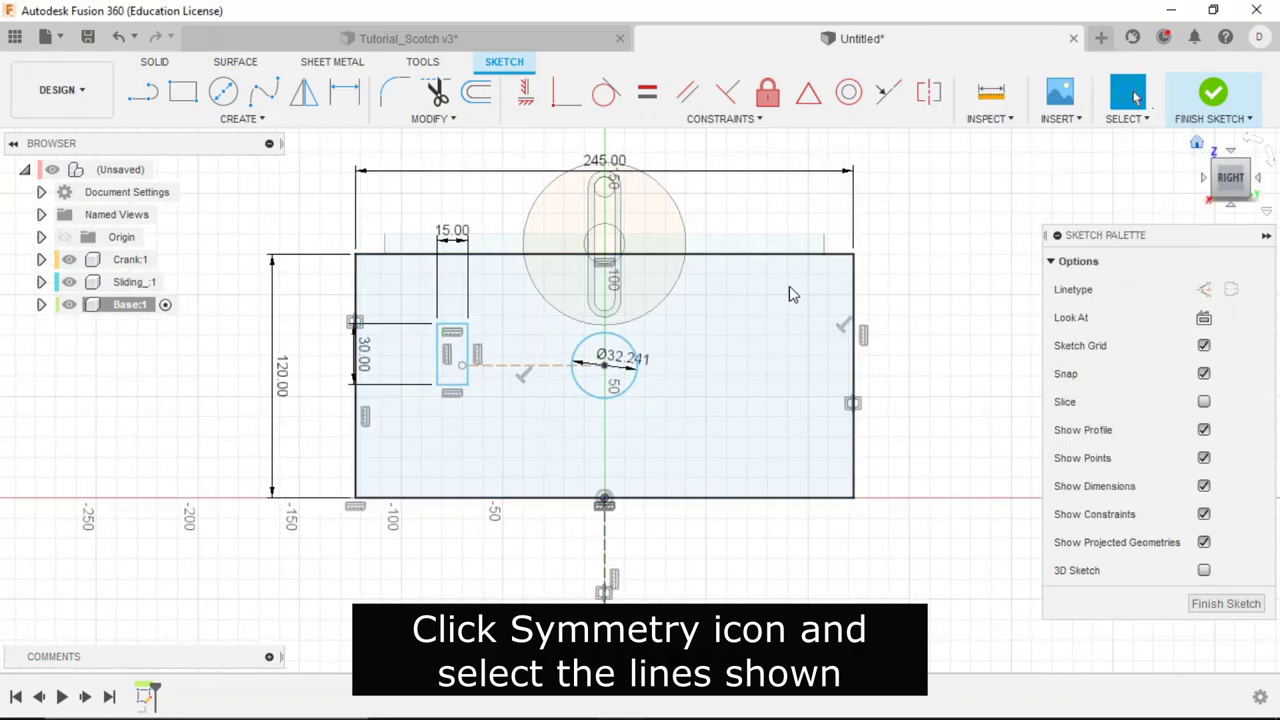
pyautogui.click(929, 92)
pyautogui.click(452, 332)
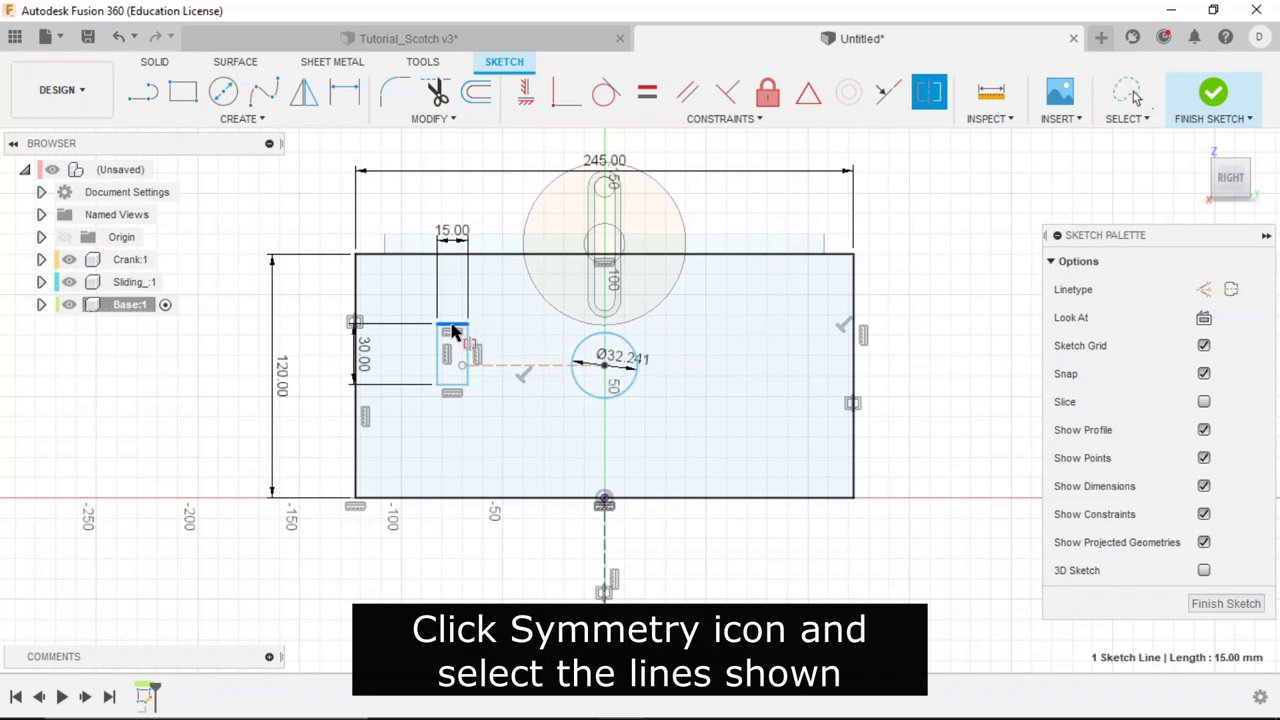
pyautogui.click(455, 386)
pyautogui.click(534, 368)
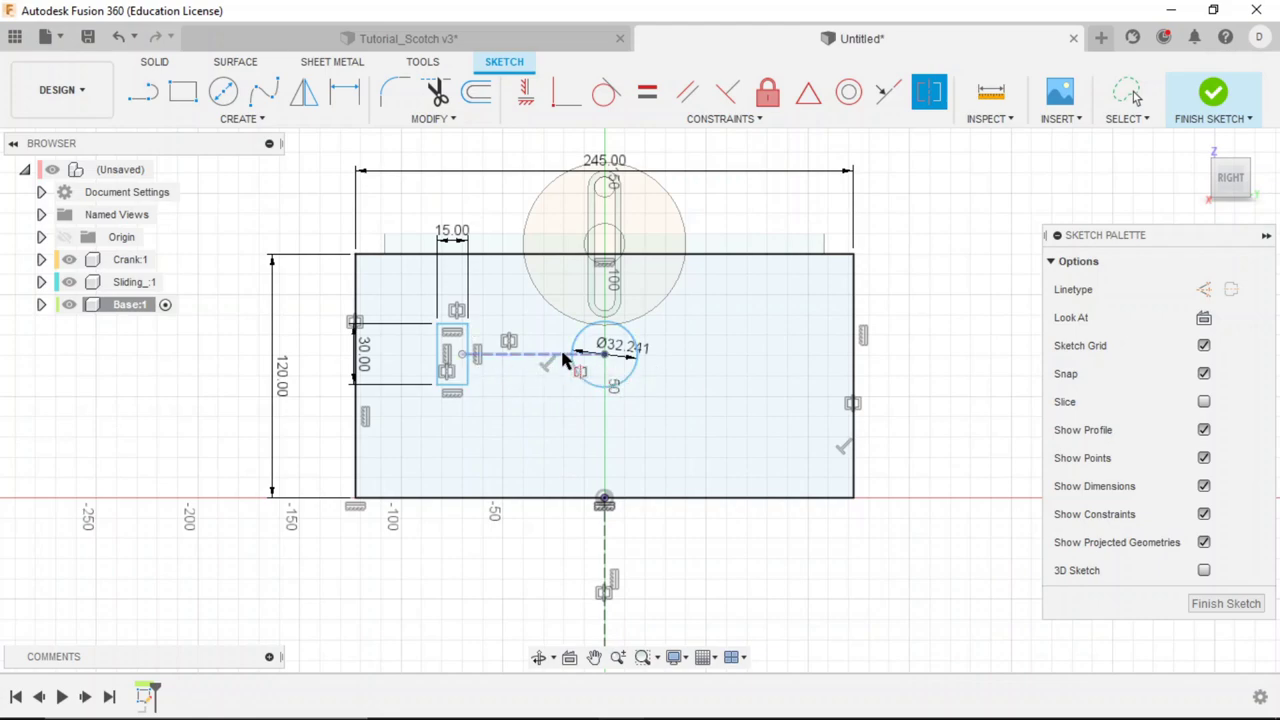
pyautogui.scroll(-1, 505, 450)
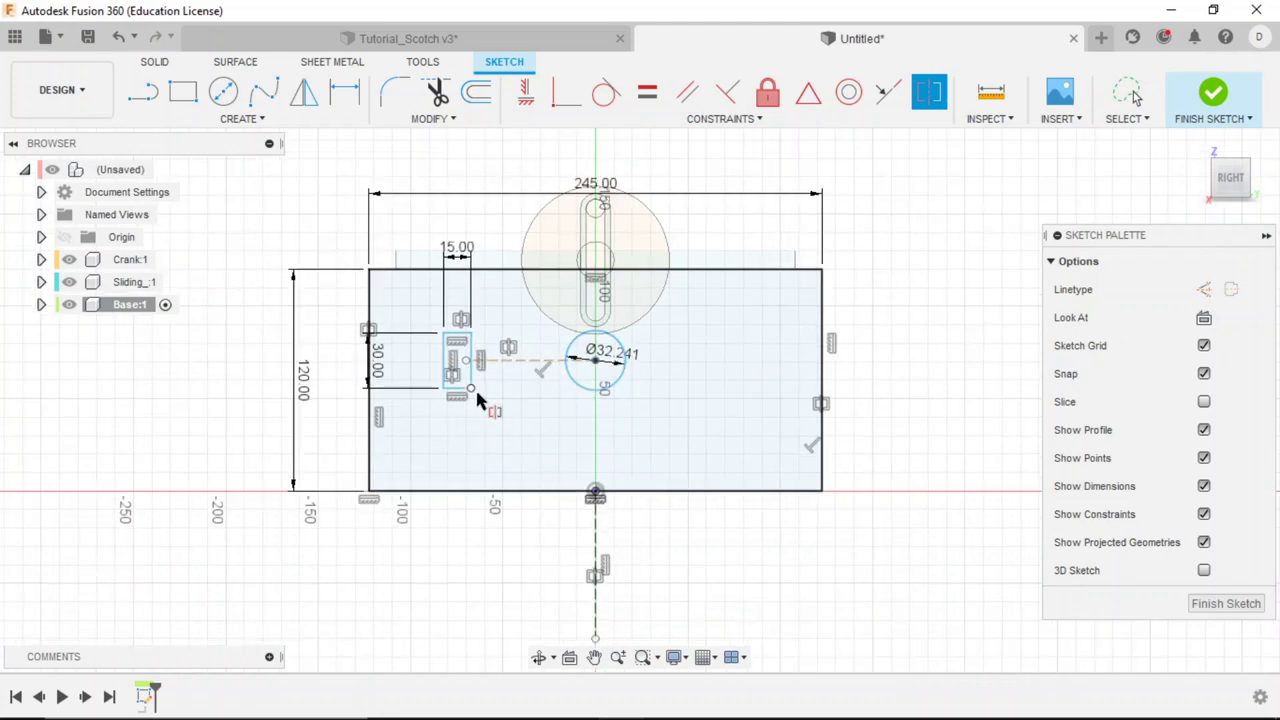
pyautogui.hotkey('alt', 'Tab')
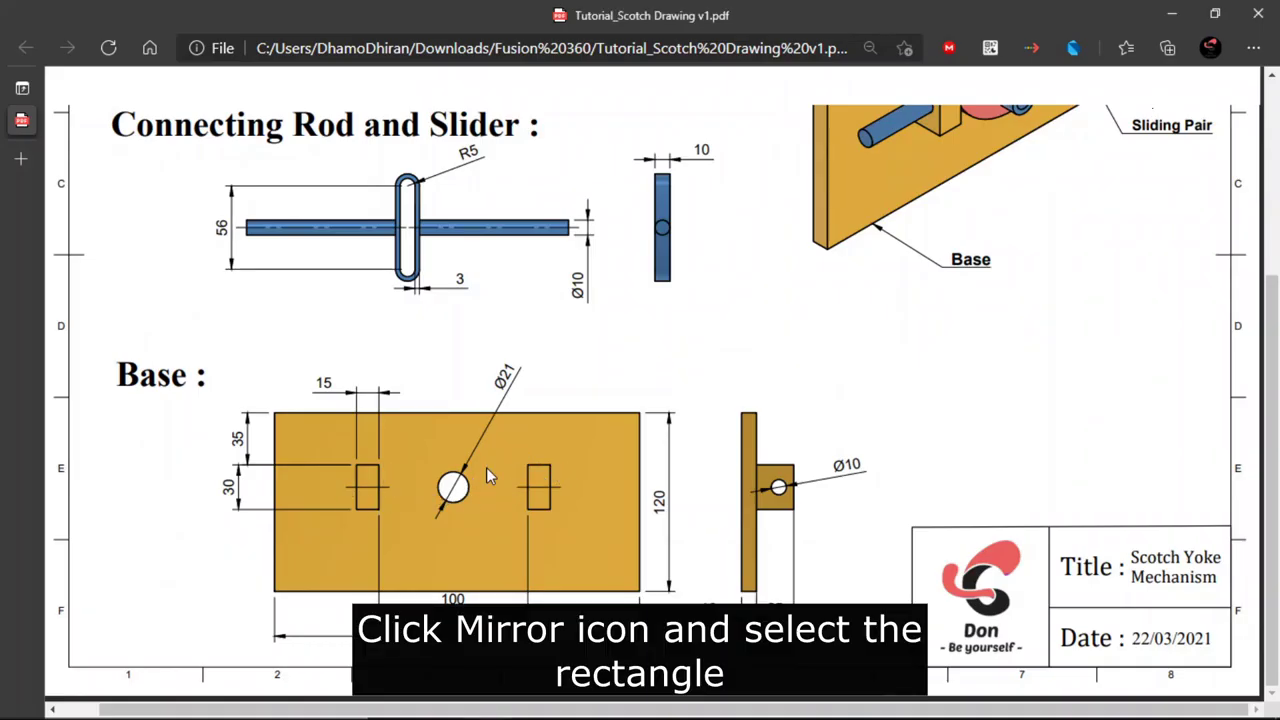
pyautogui.hotkey('alt', 'Tab')
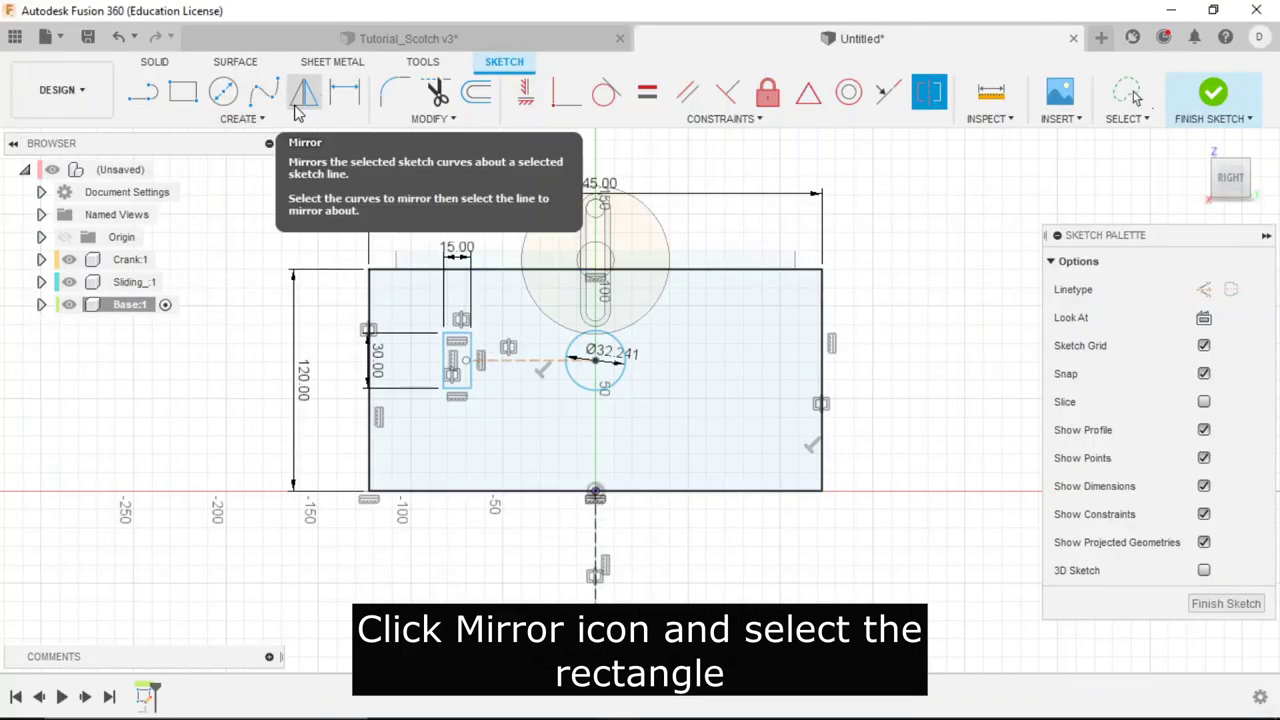
# Mirror the 15 × 30 mm rectangle across the vertical construction line to the circle's right.
pyautogui.click(305, 93)
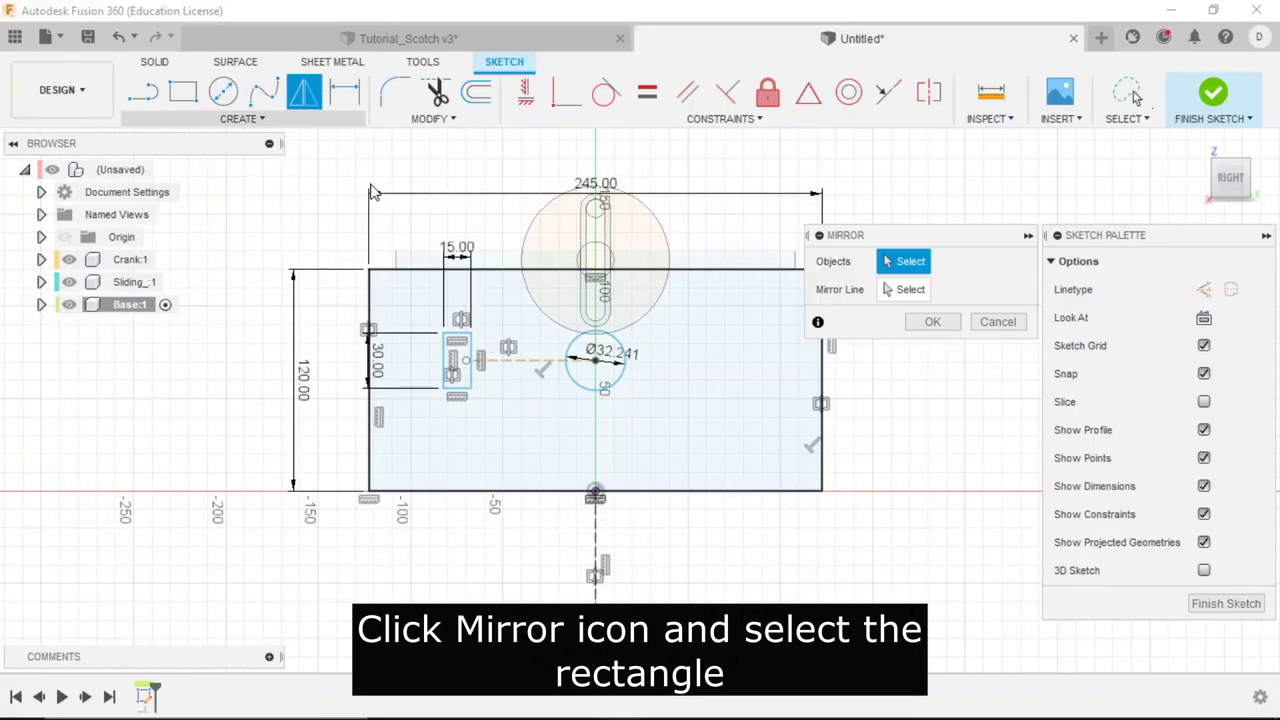
pyautogui.click(466, 375)
pyautogui.click(449, 372)
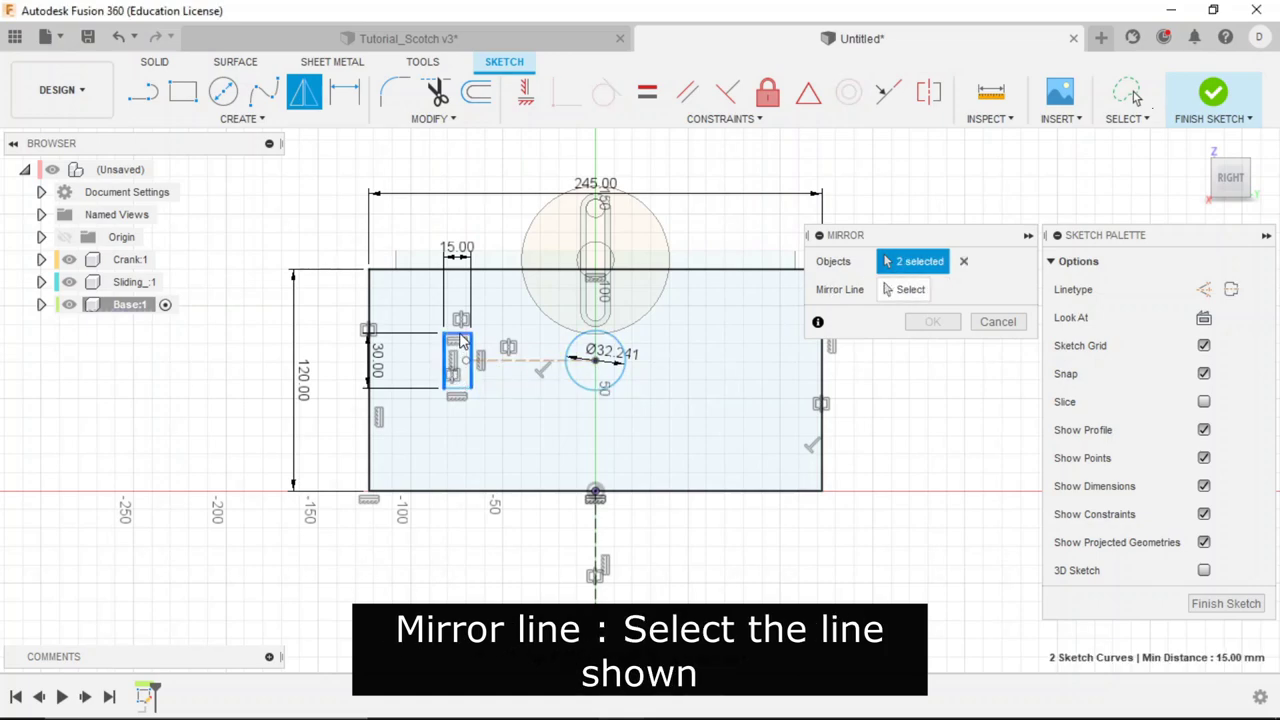
pyautogui.click(459, 389)
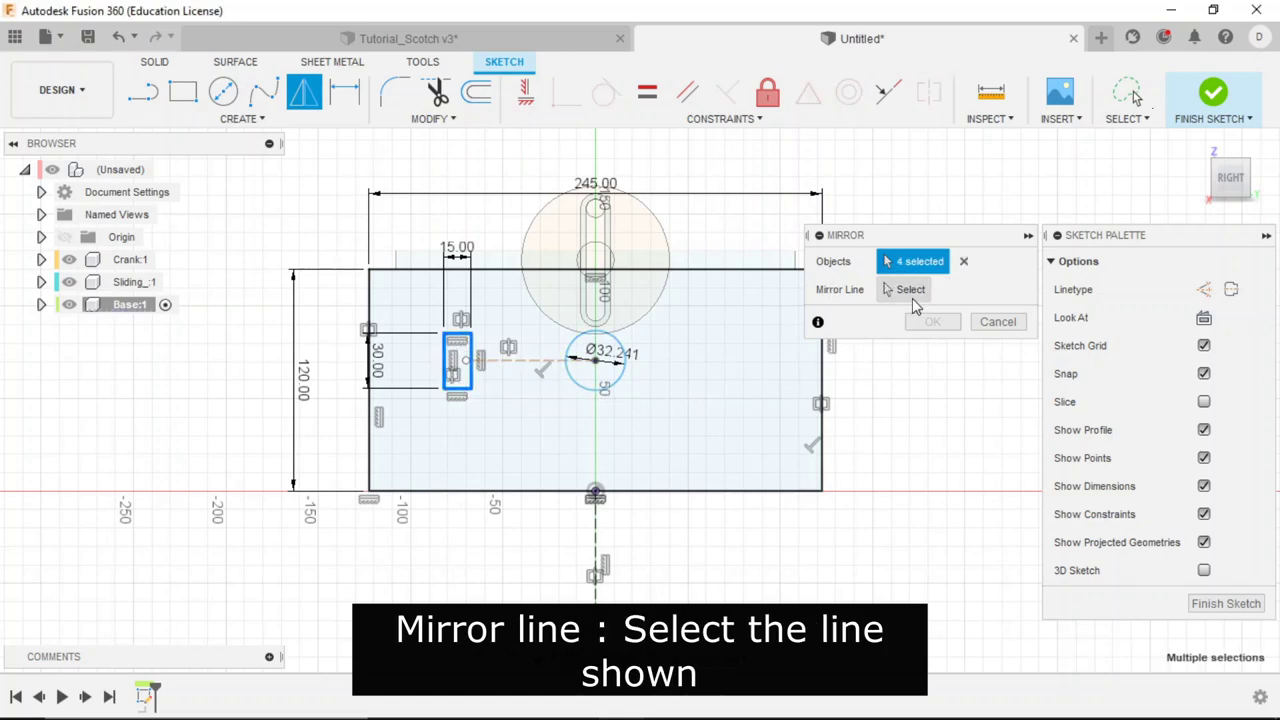
pyautogui.click(908, 292)
pyautogui.click(595, 586)
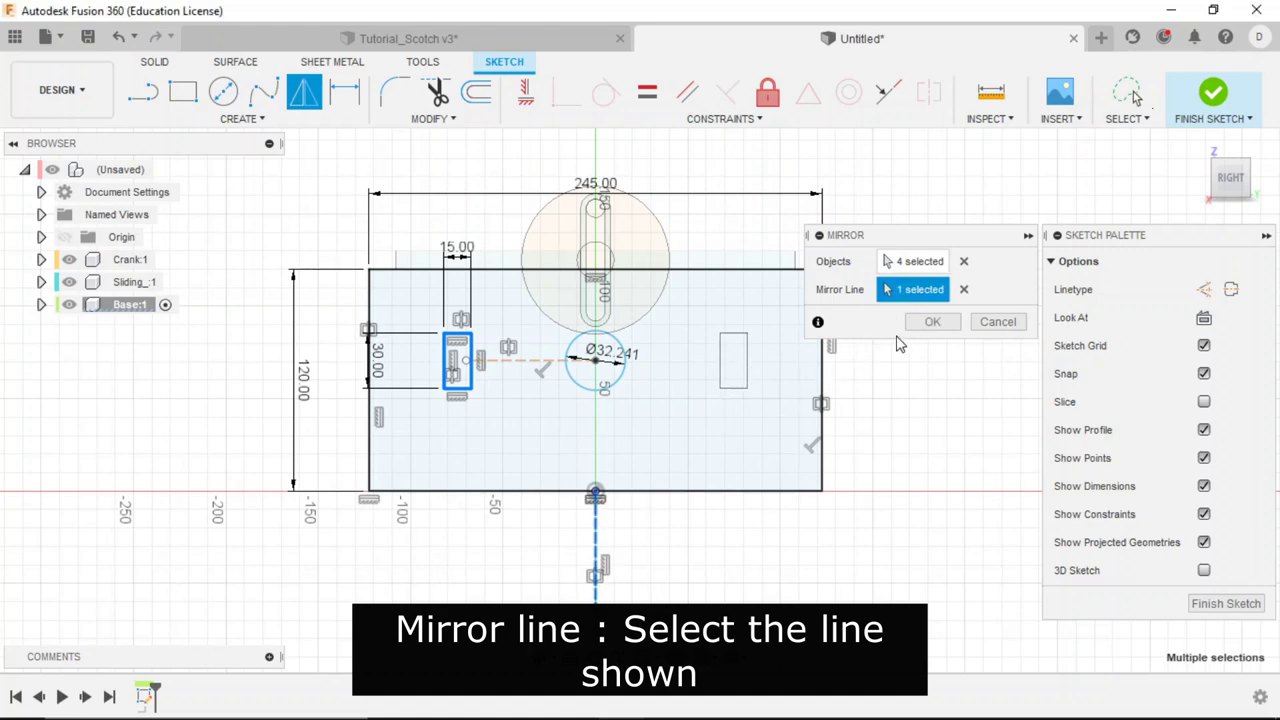
pyautogui.click(930, 321)
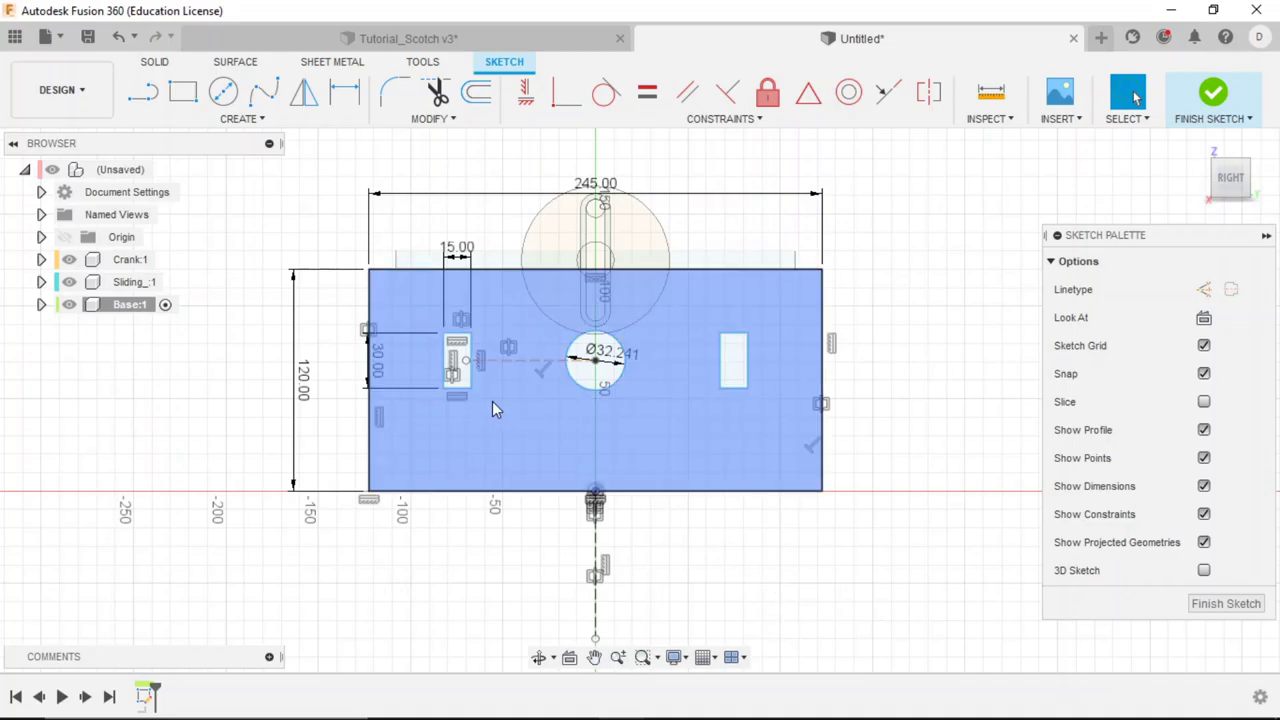
pyautogui.hotkey('alt', 'Tab')
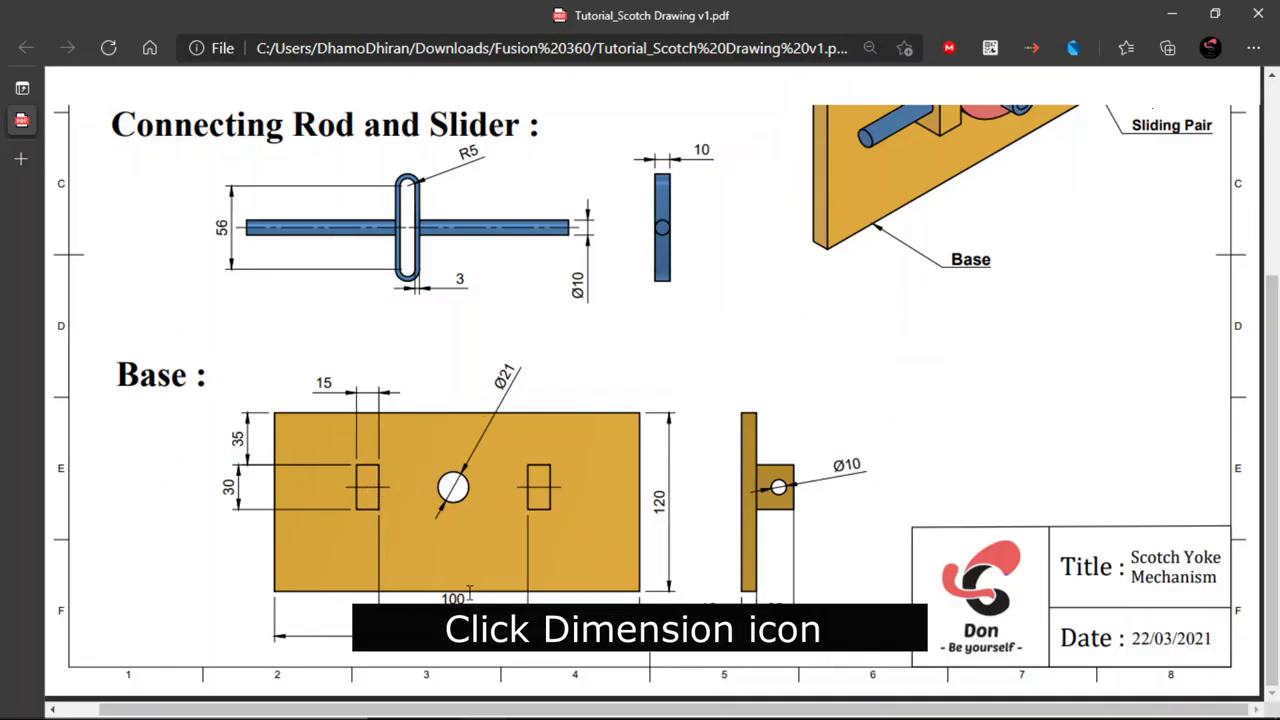
# Dimension the spacing between the two slots as 100 mm.
pyautogui.hotkey('alt', 'Tab')
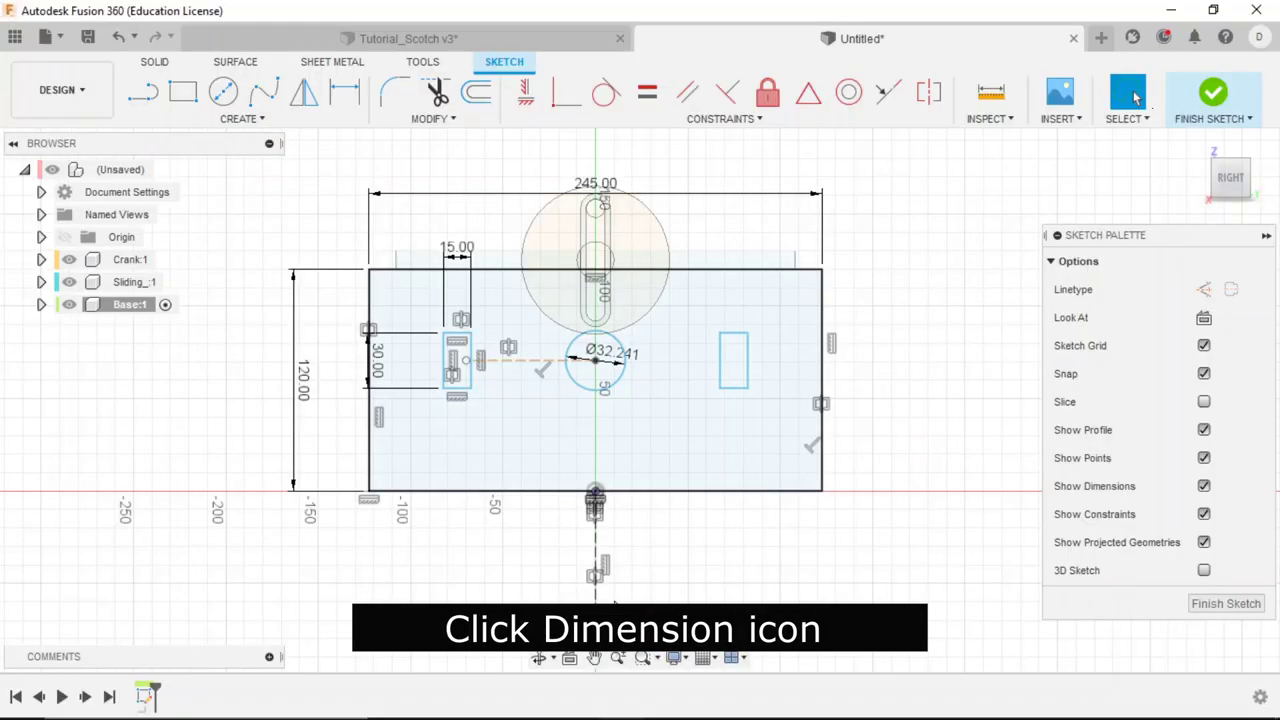
pyautogui.click(344, 91)
pyautogui.click(470, 370)
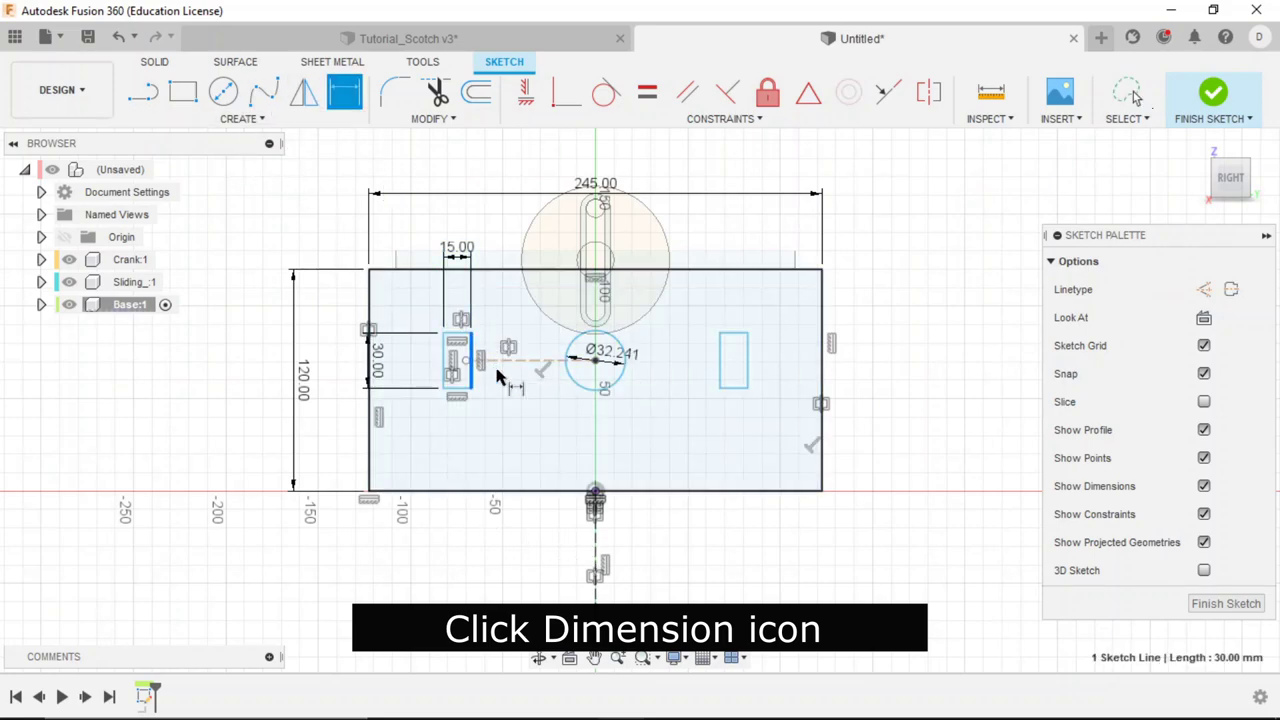
pyautogui.click(722, 365)
pyautogui.click(655, 550)
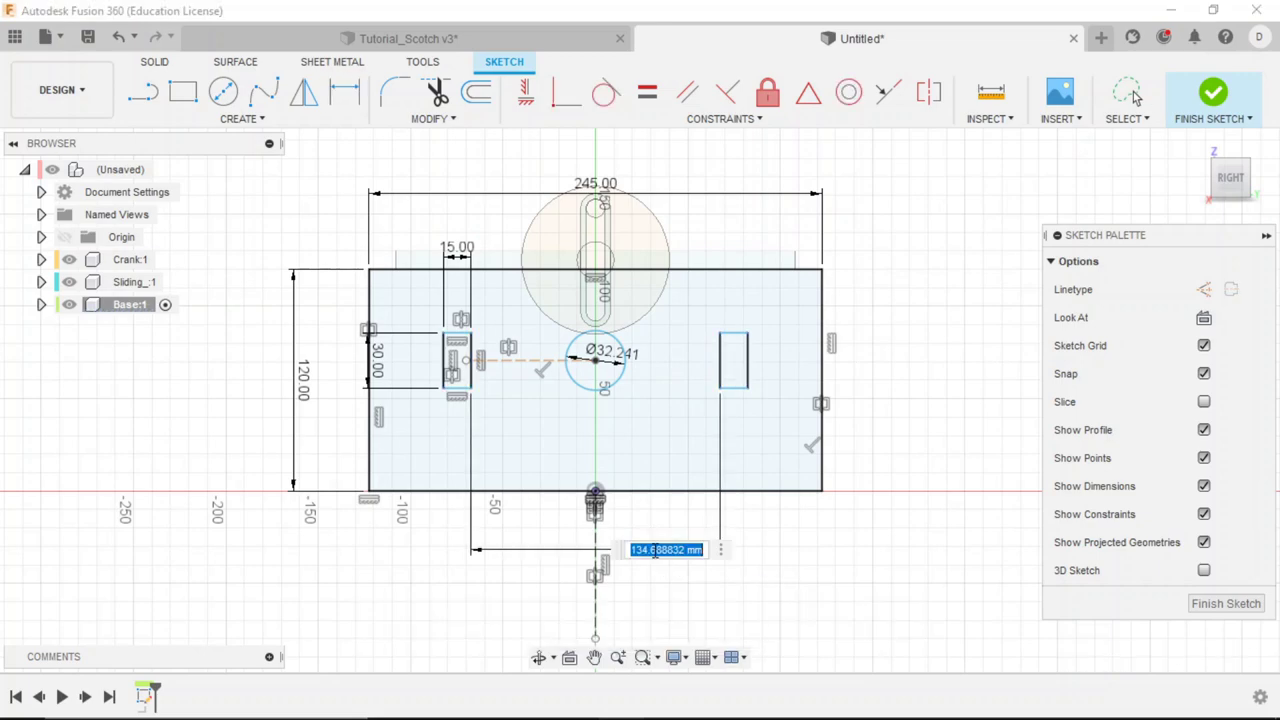
pyautogui.write('100')
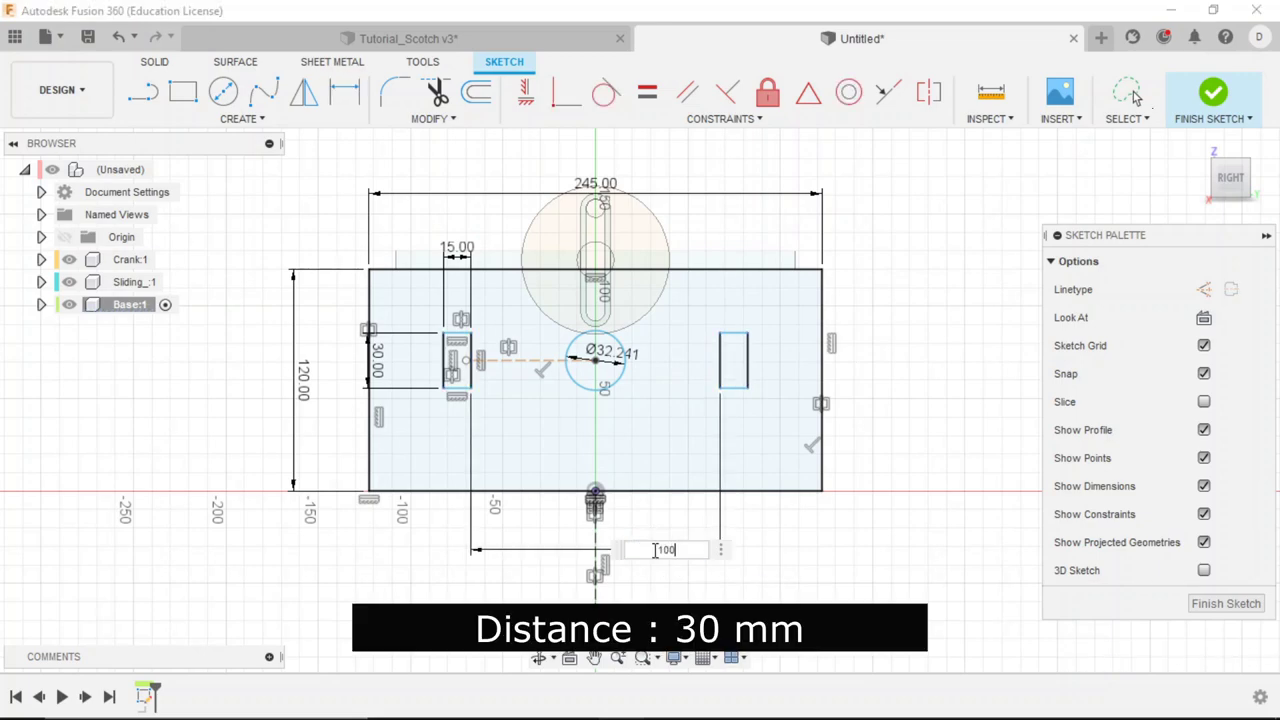
pyautogui.press('Return')
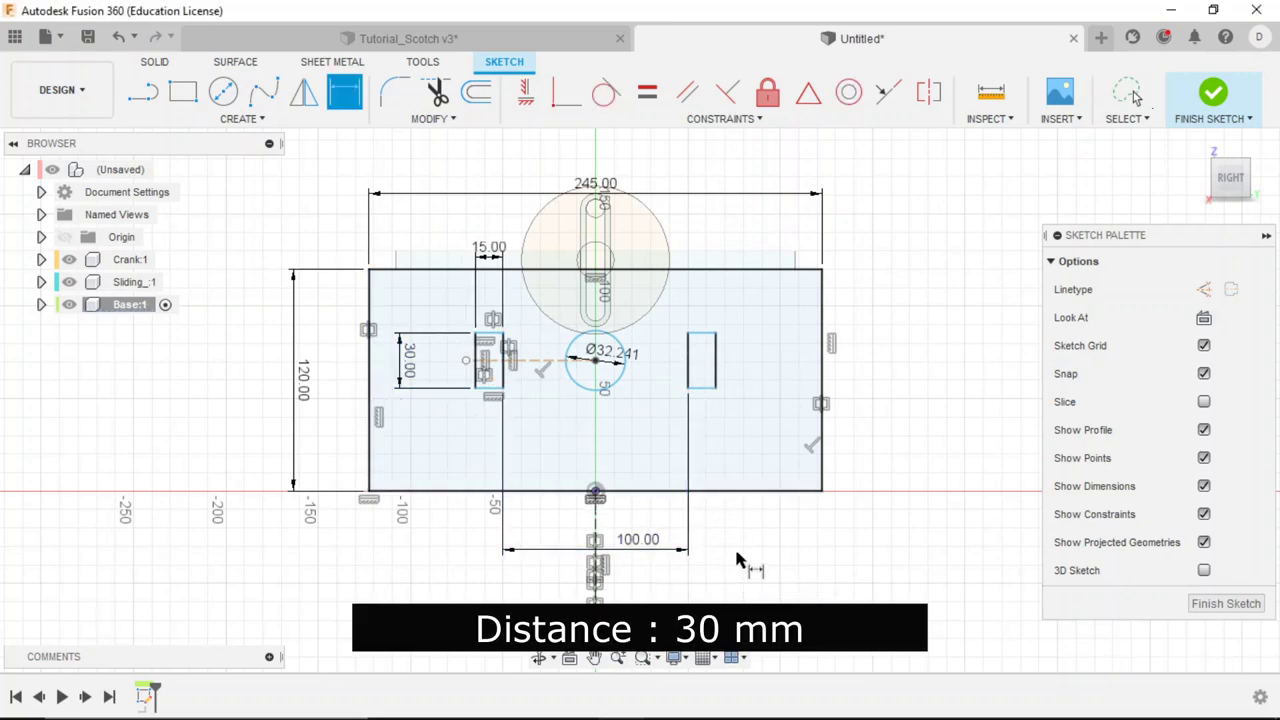
# Dimension the left slot's top edge 35 mm below the base's top edge.
pyautogui.hotkey('alt', 'Tab')
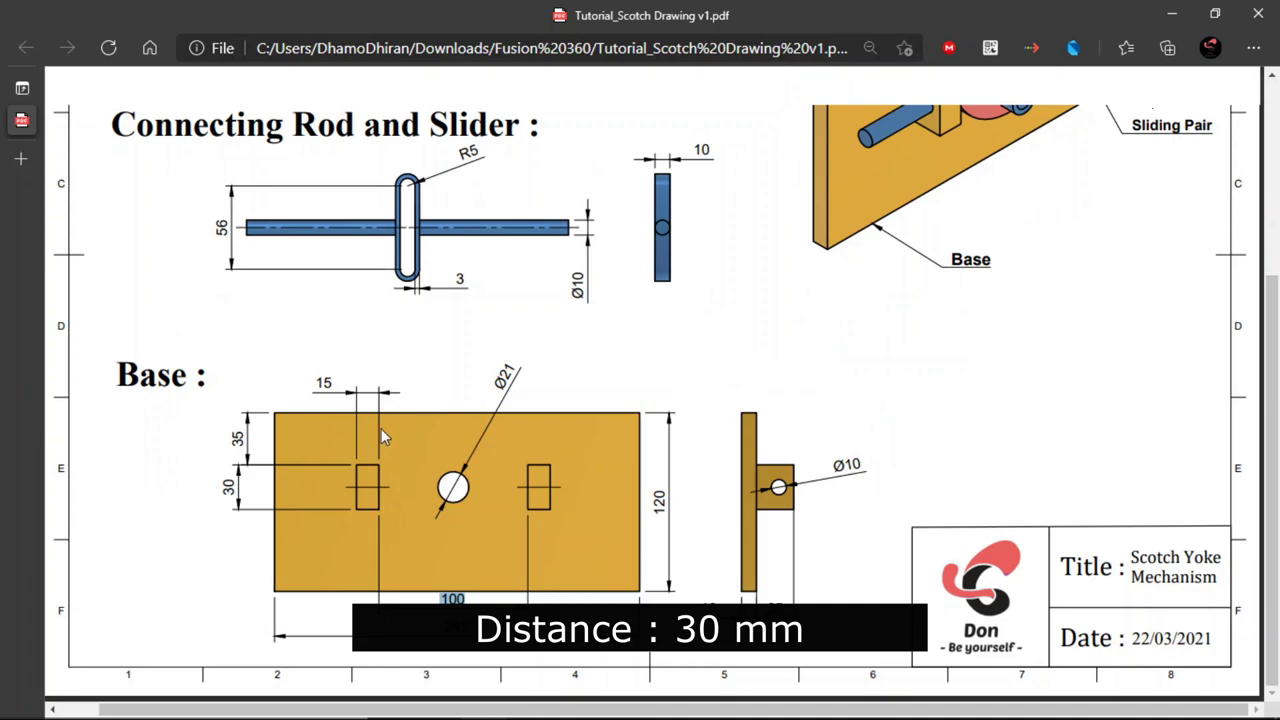
pyautogui.moveTo(185, 449); pyautogui.dragTo(283, 440)
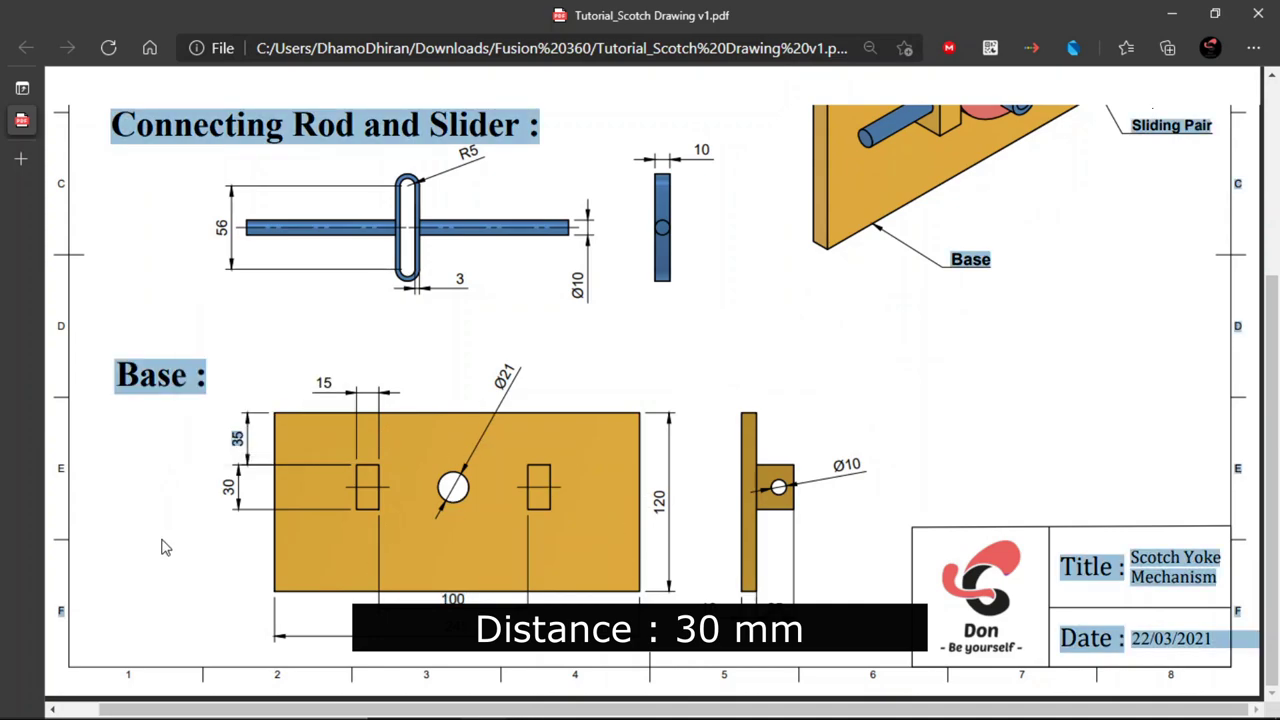
pyautogui.click(230, 440)
pyautogui.hotkey('alt', 'Tab')
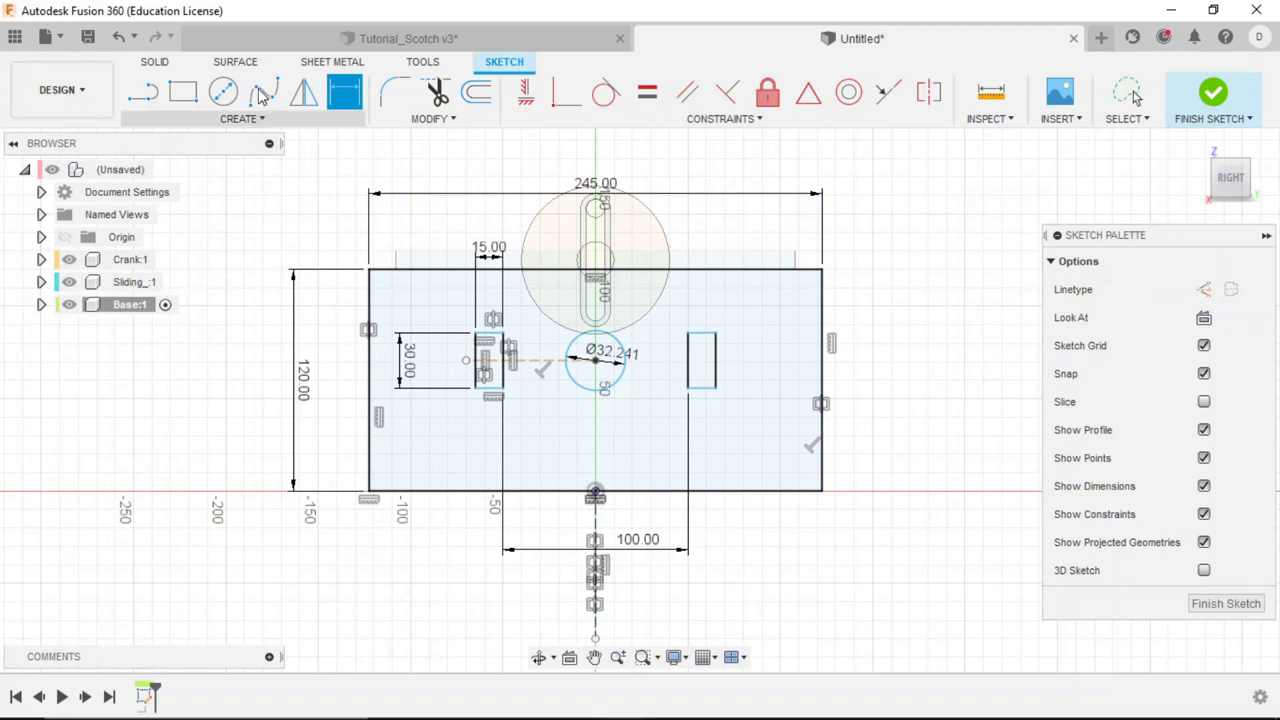
pyautogui.click(427, 279)
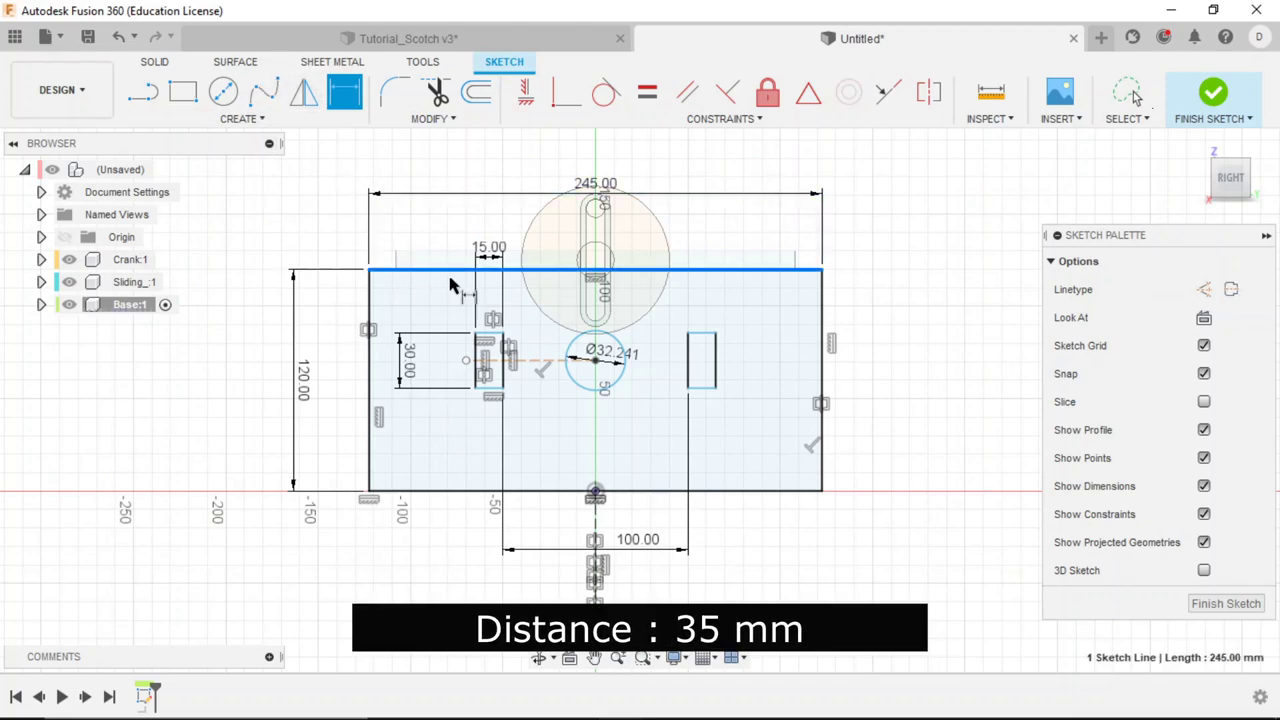
pyautogui.click(488, 334)
pyautogui.click(328, 323)
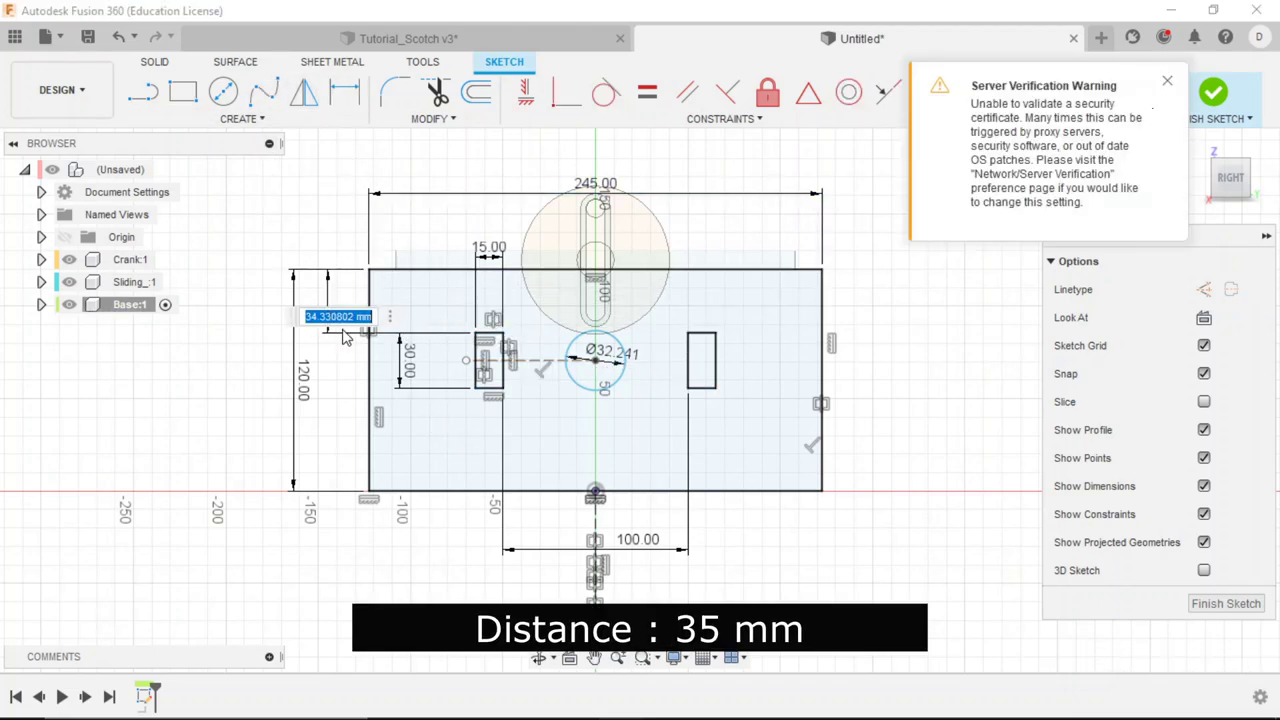
pyautogui.write('35')
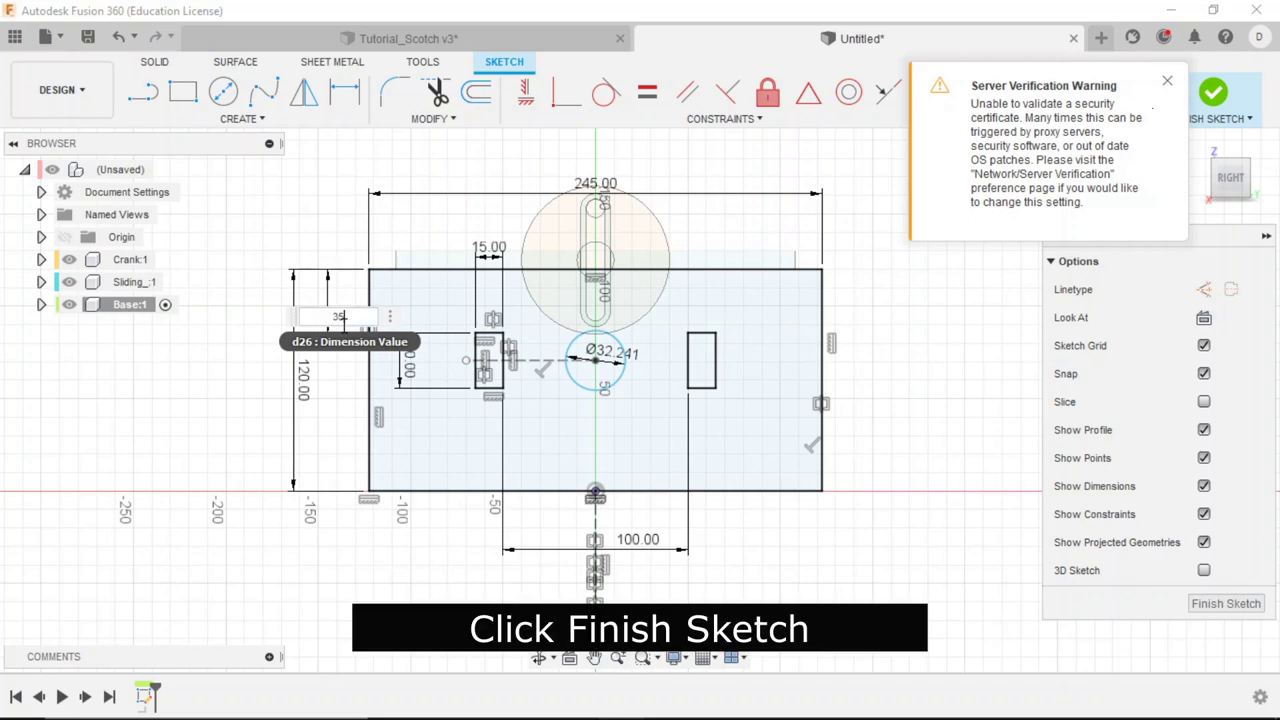
pyautogui.press('Return')
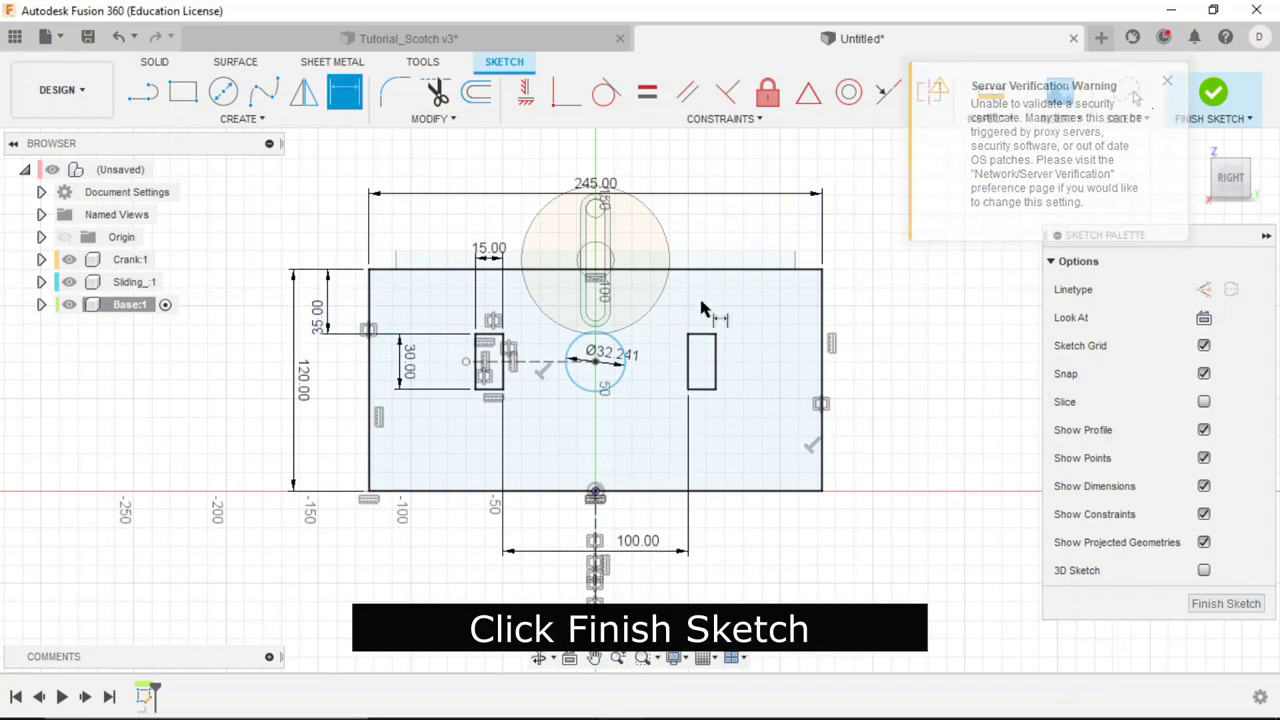
pyautogui.press('Escape')
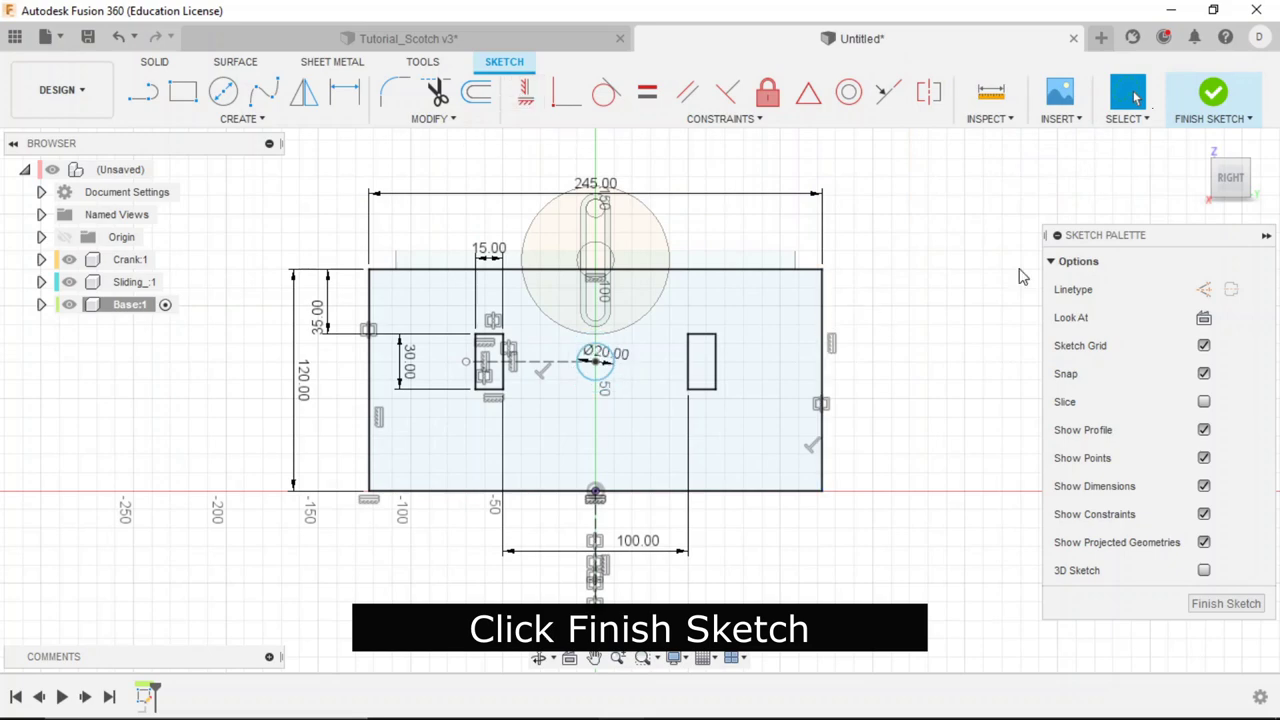
# Finish the base sketch and extrude the plate and both slot profiles to -10 mm.
pyautogui.click(1214, 95)
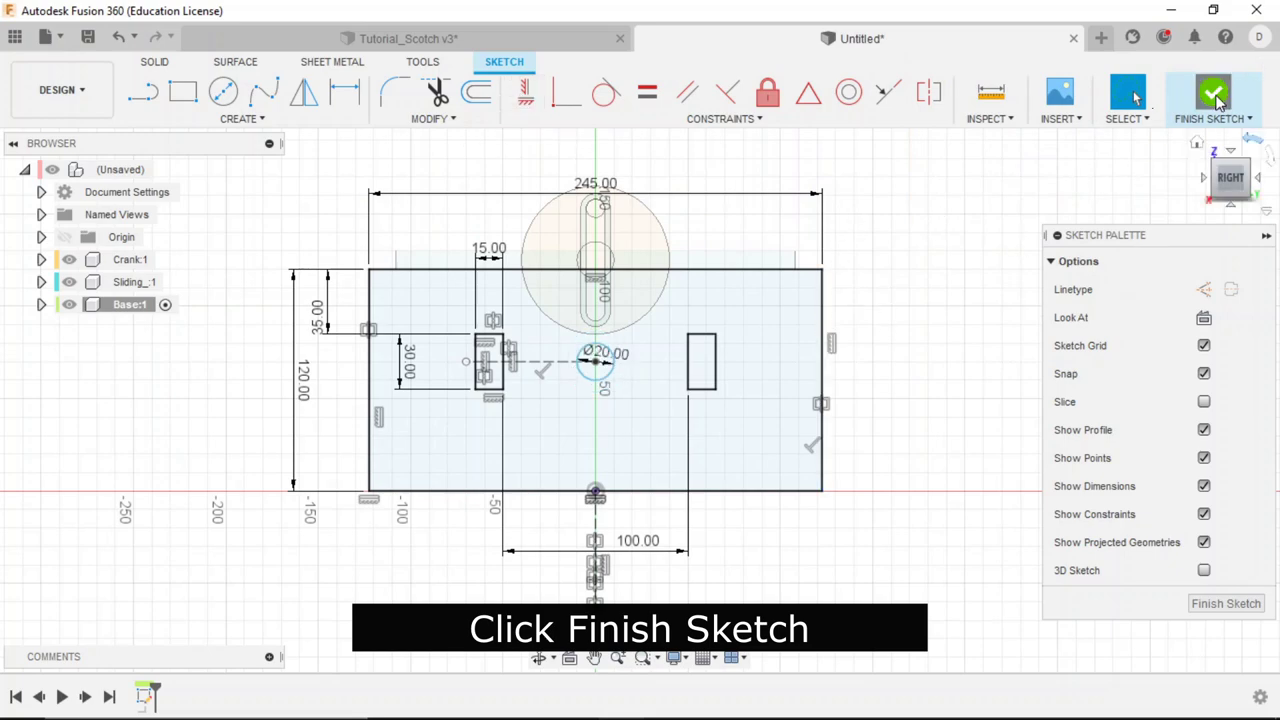
pyautogui.click(1205, 145)
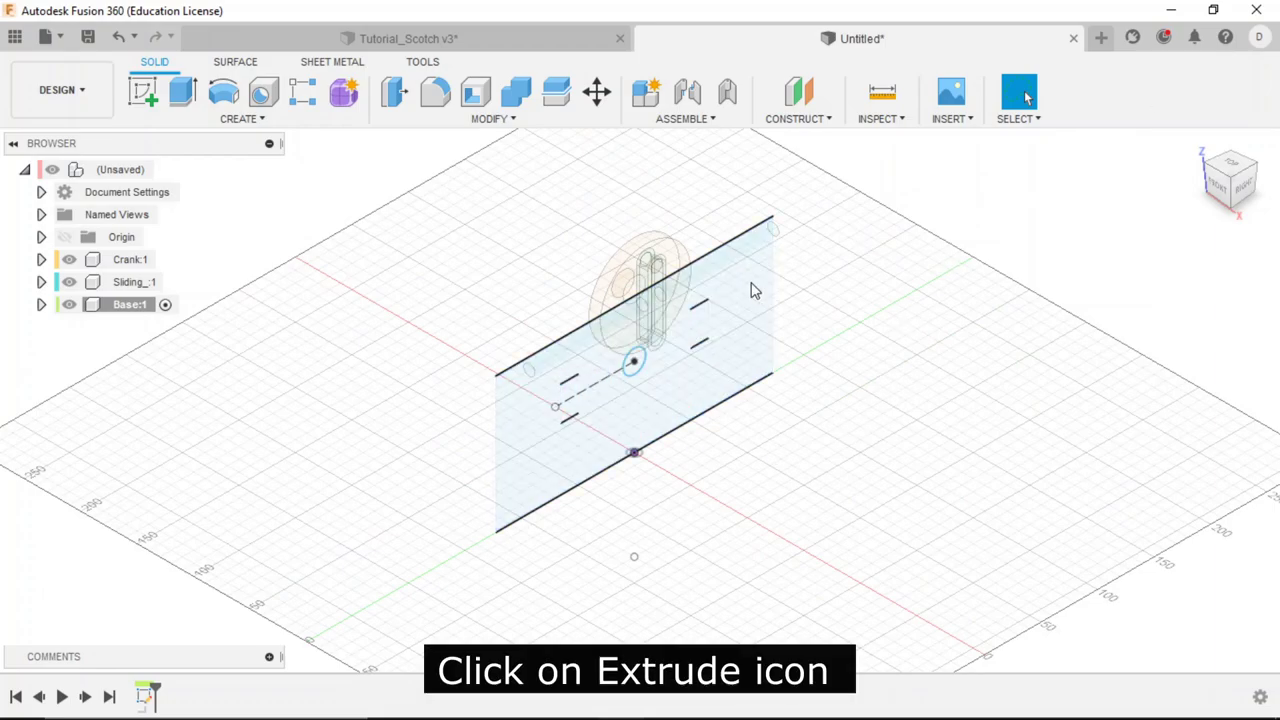
pyautogui.click(183, 95)
pyautogui.click(593, 358)
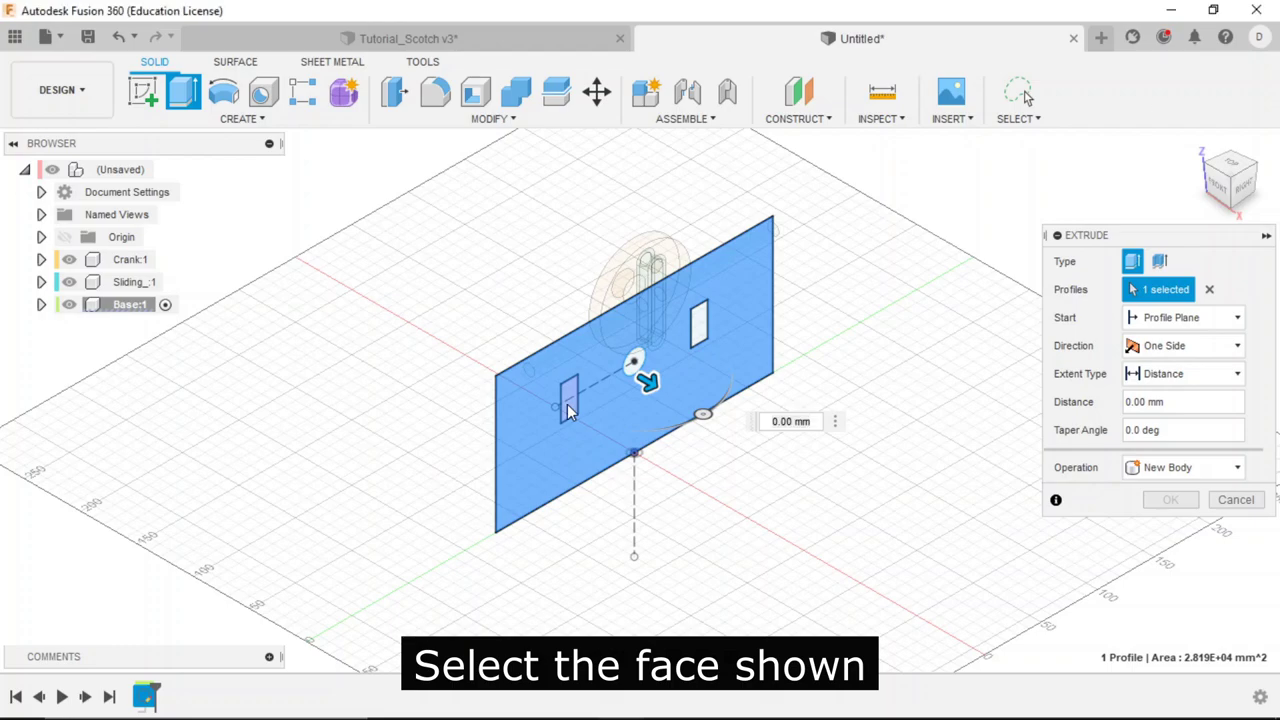
pyautogui.click(567, 404)
pyautogui.click(704, 323)
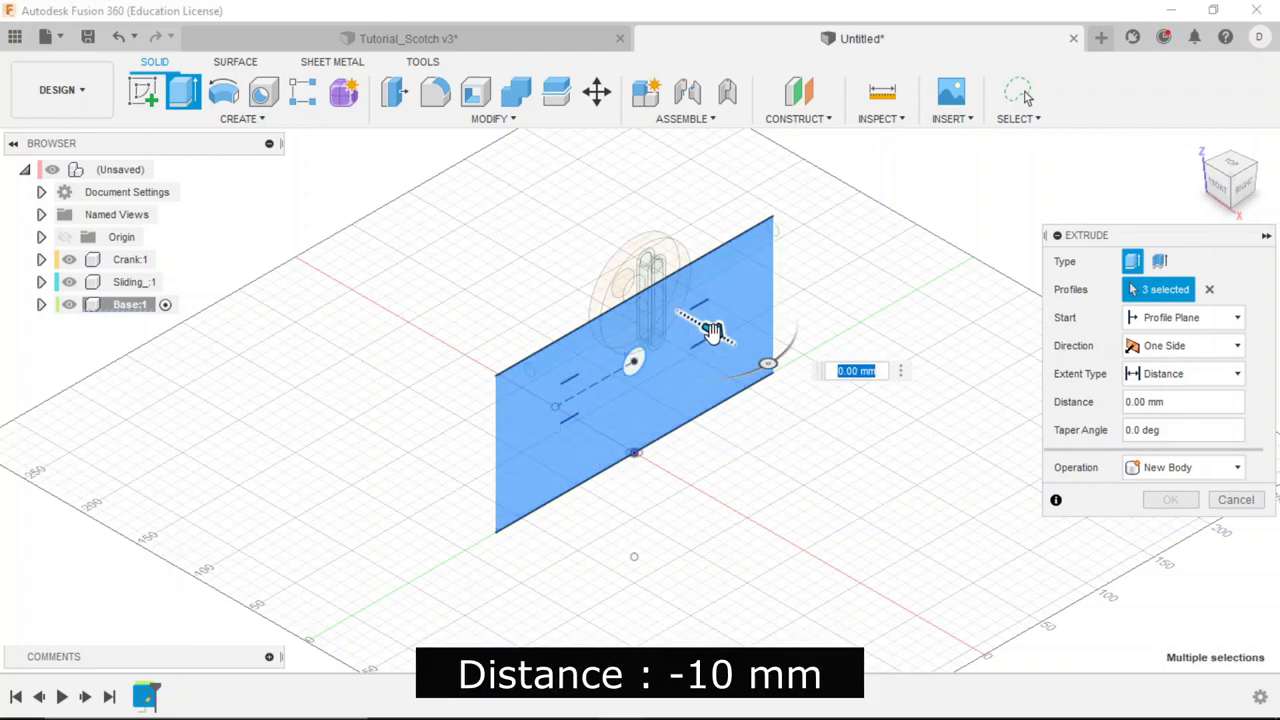
pyautogui.write('-10')
pyautogui.moveTo(710, 330); pyautogui.dragTo(697, 353)
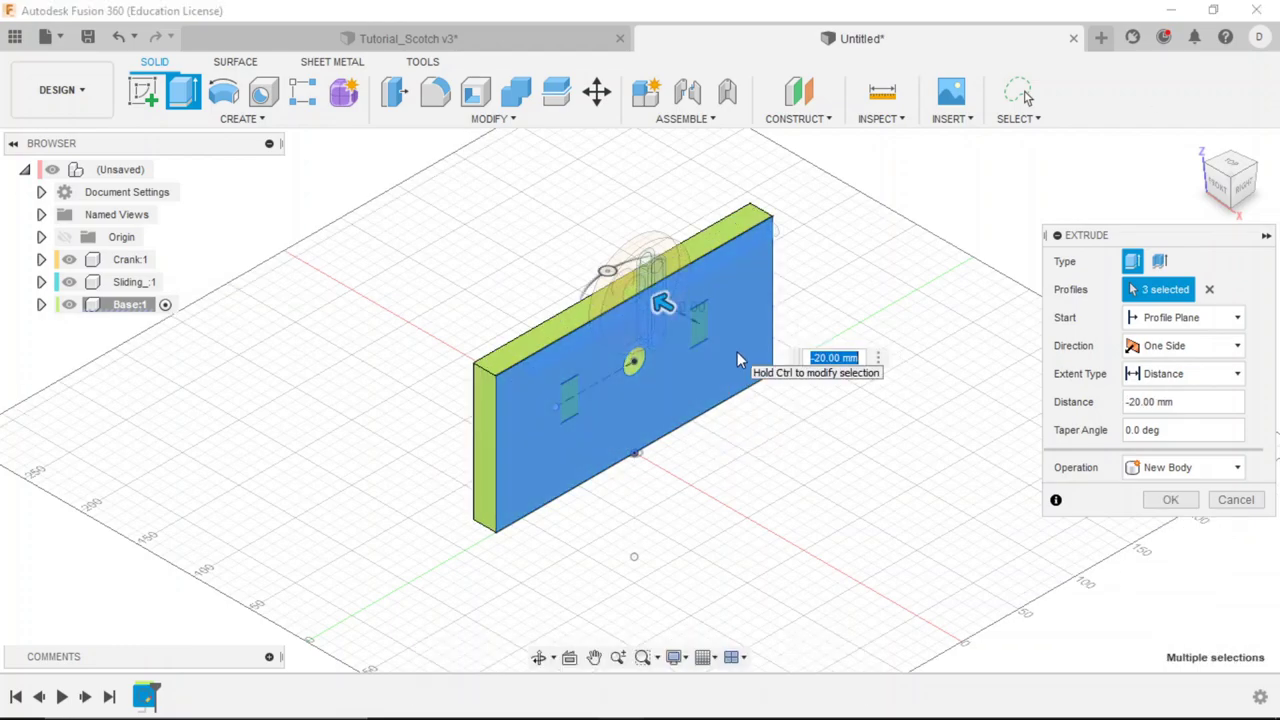
pyautogui.write('-10')
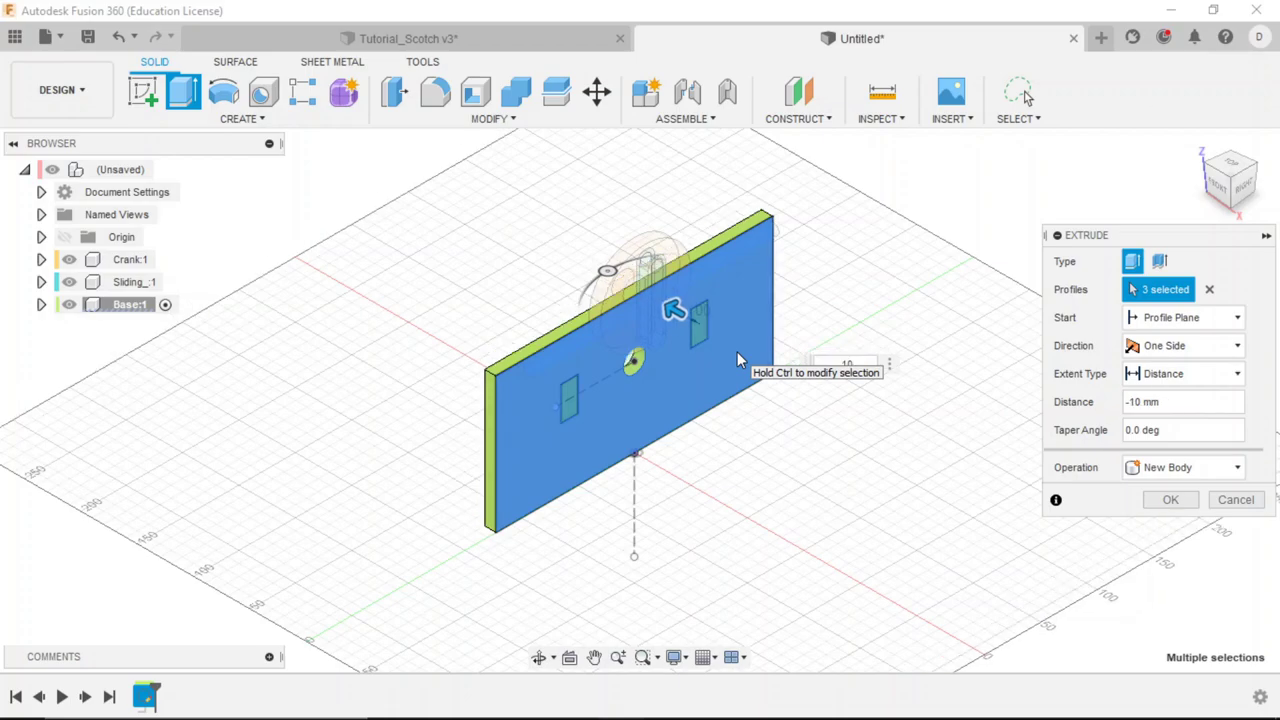
# Set the extrusion operation to New Body and confirm the 10 mm plate.
pyautogui.click(1237, 469)
pyautogui.click(1188, 574)
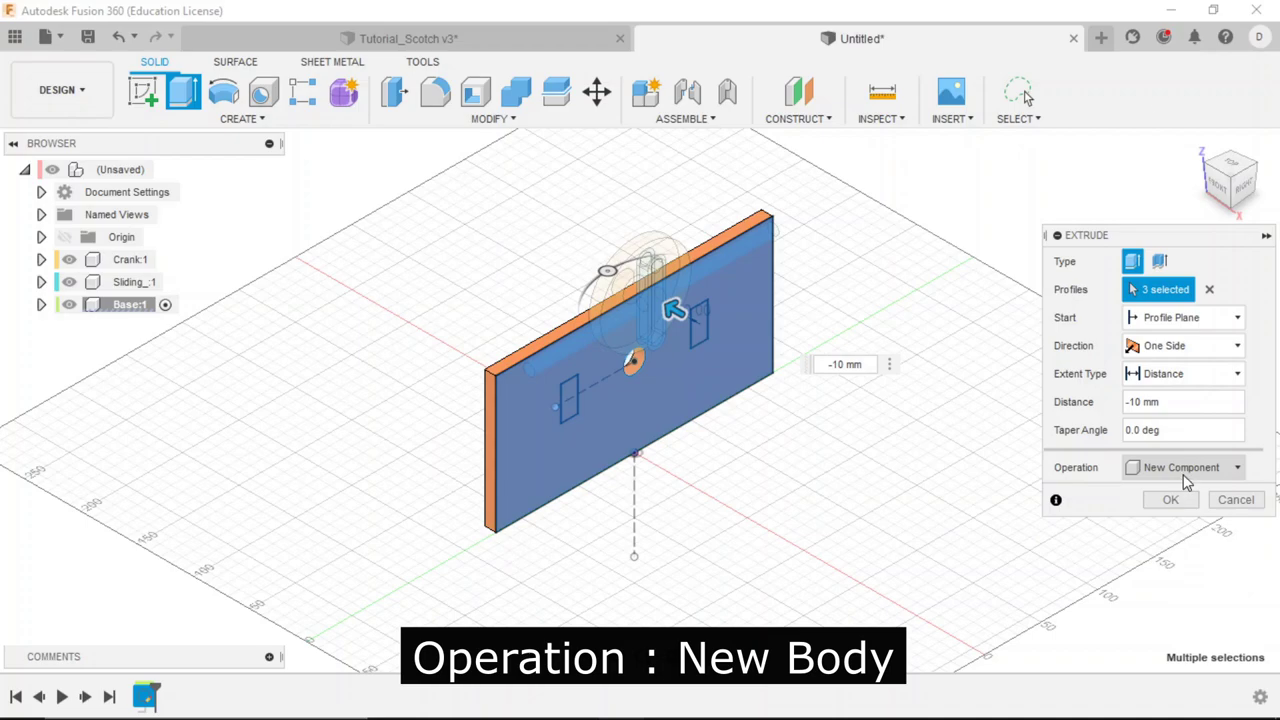
pyautogui.click(1185, 467)
pyautogui.click(1180, 553)
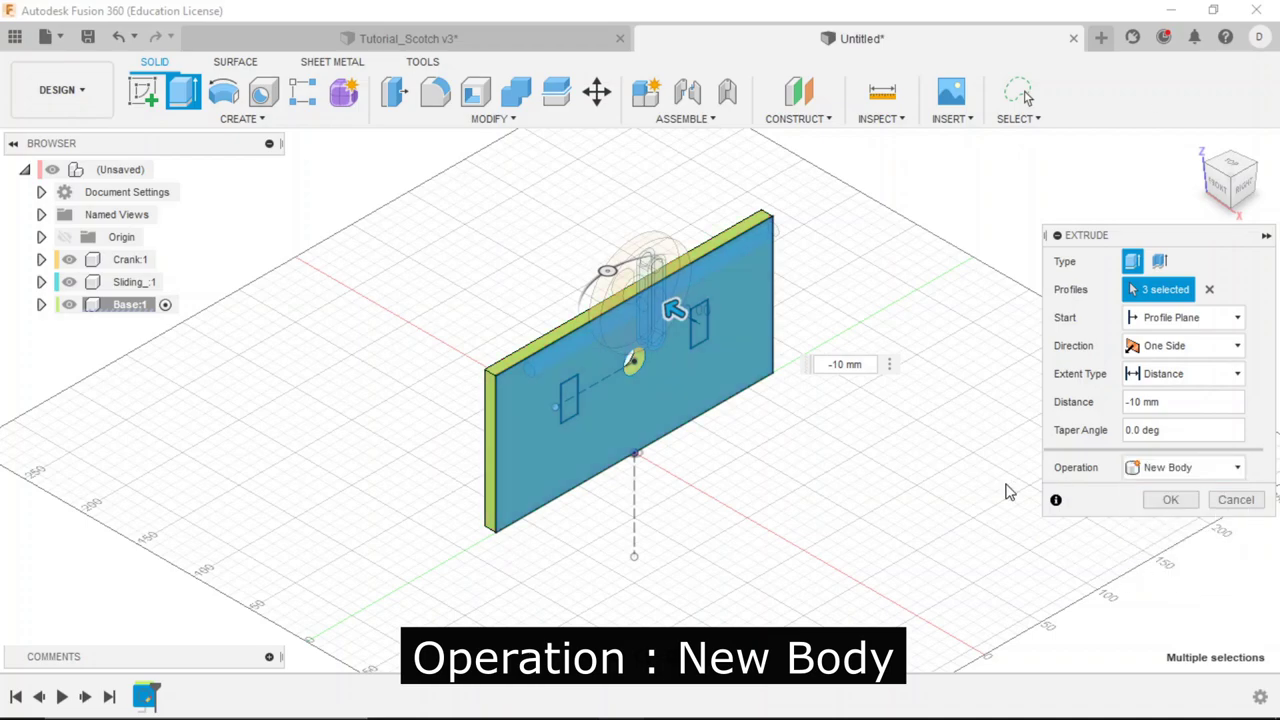
pyautogui.click(1180, 505)
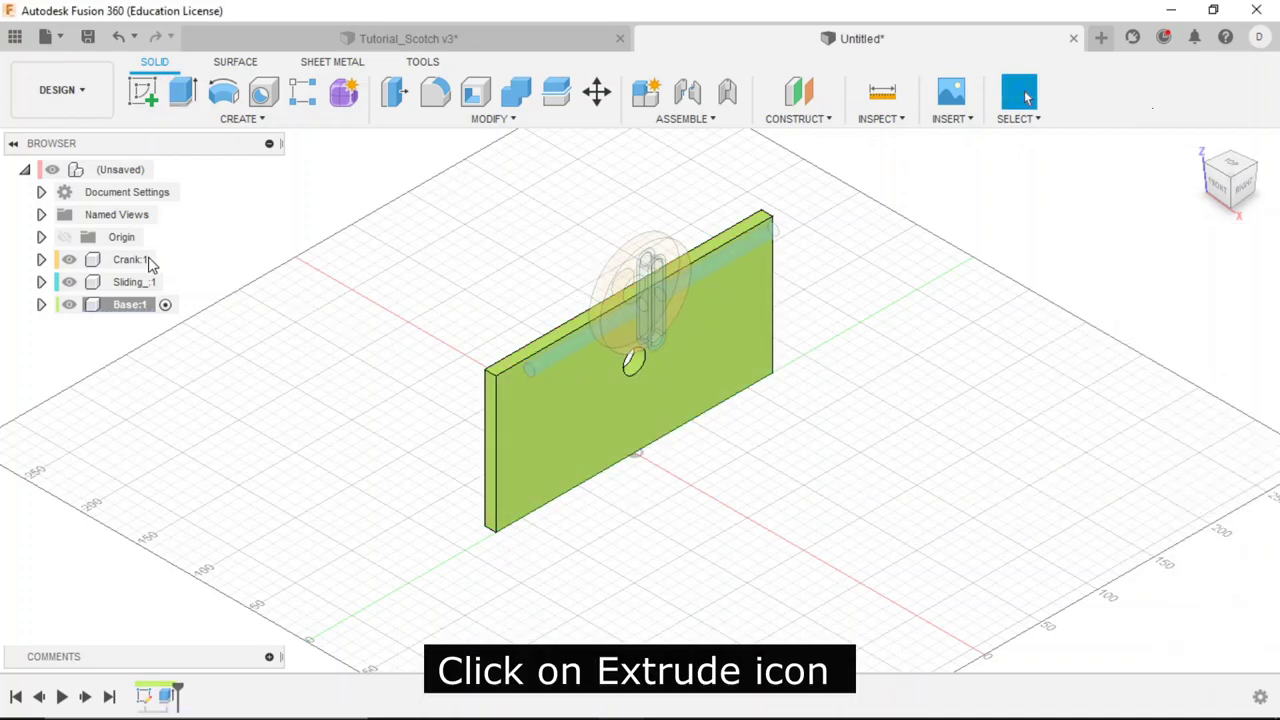
# Extrude both Sketch1 slot rectangles 25 mm with Join onto the plate, then hide Sketch1.
pyautogui.click(41, 305)
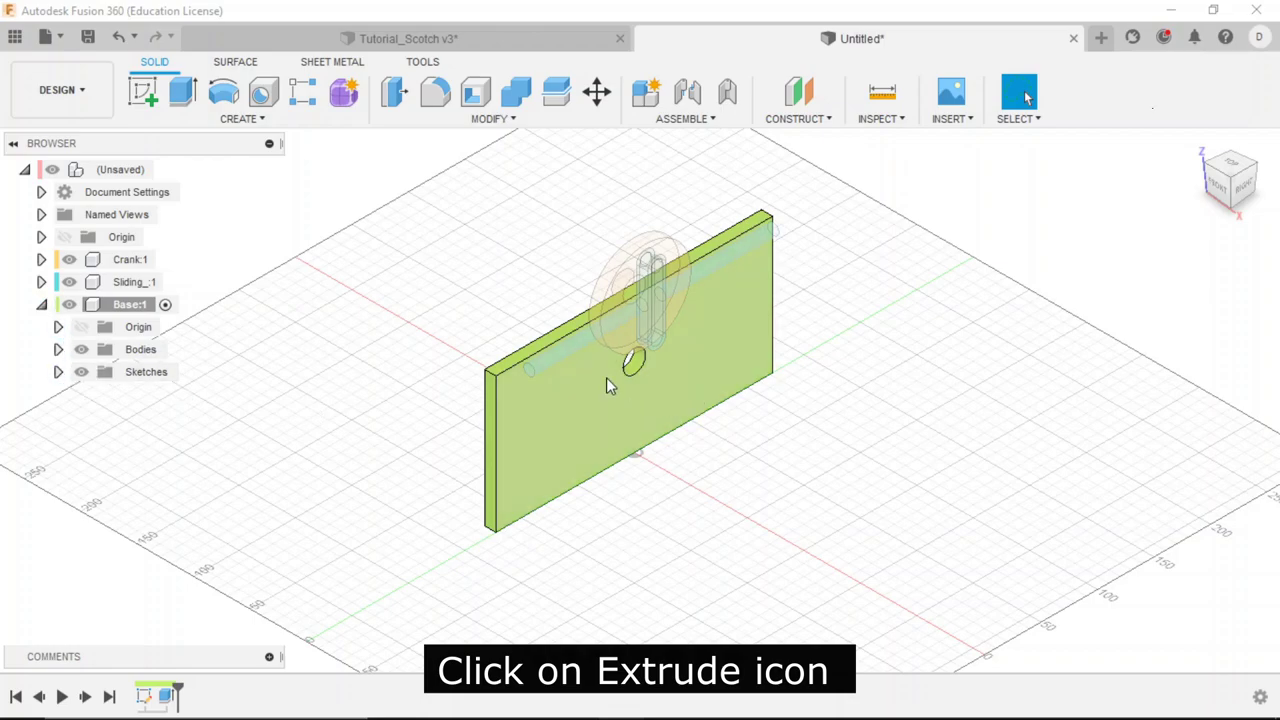
pyautogui.click(190, 91)
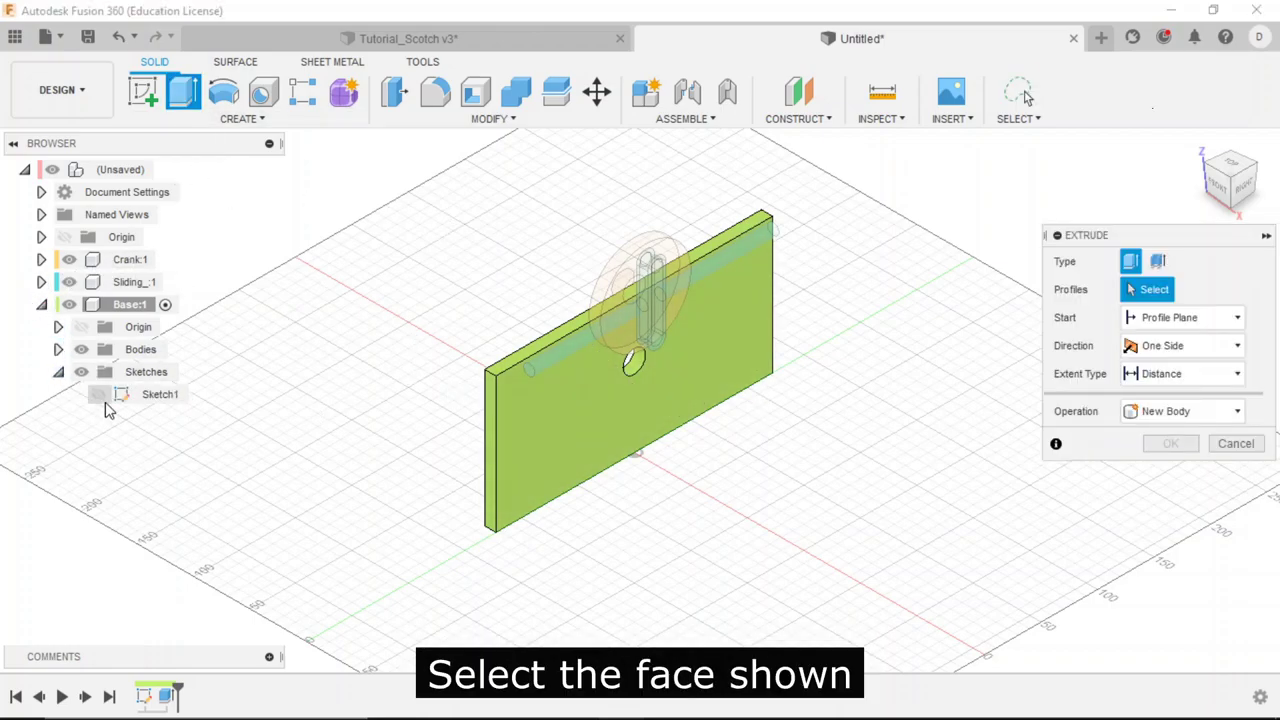
pyautogui.click(98, 394)
pyautogui.click(585, 392)
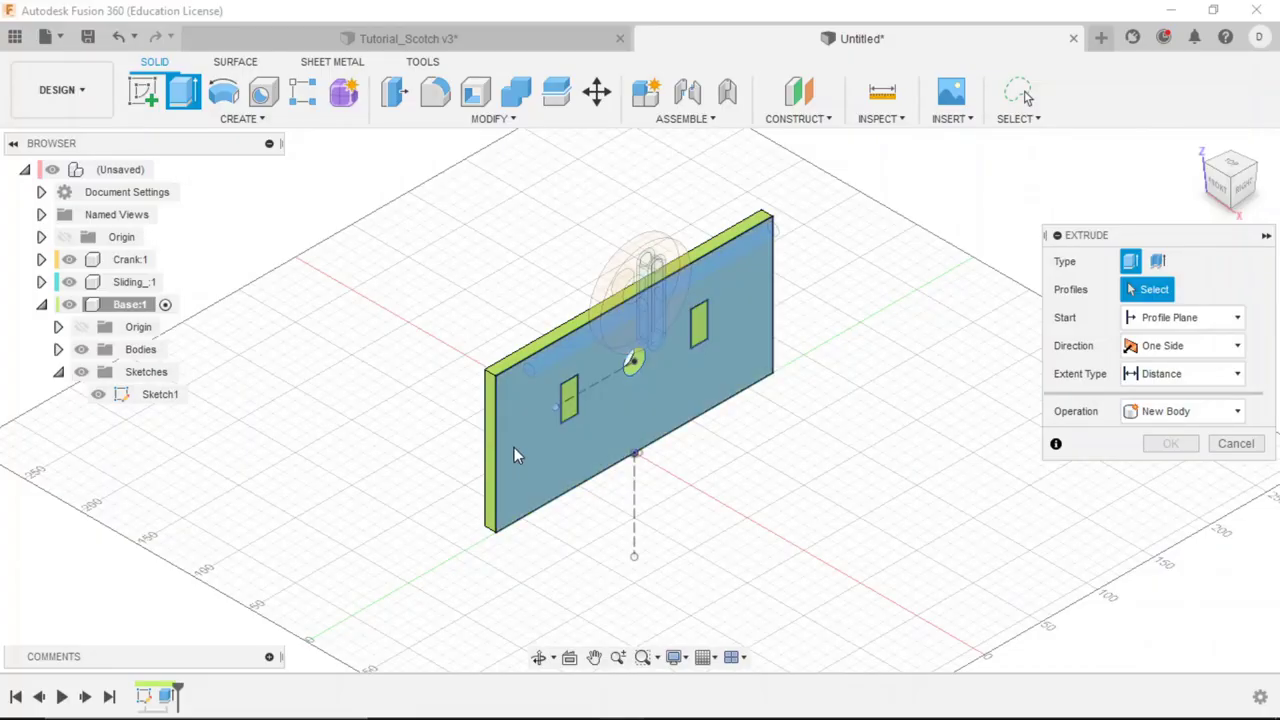
pyautogui.click(569, 401)
pyautogui.click(698, 332)
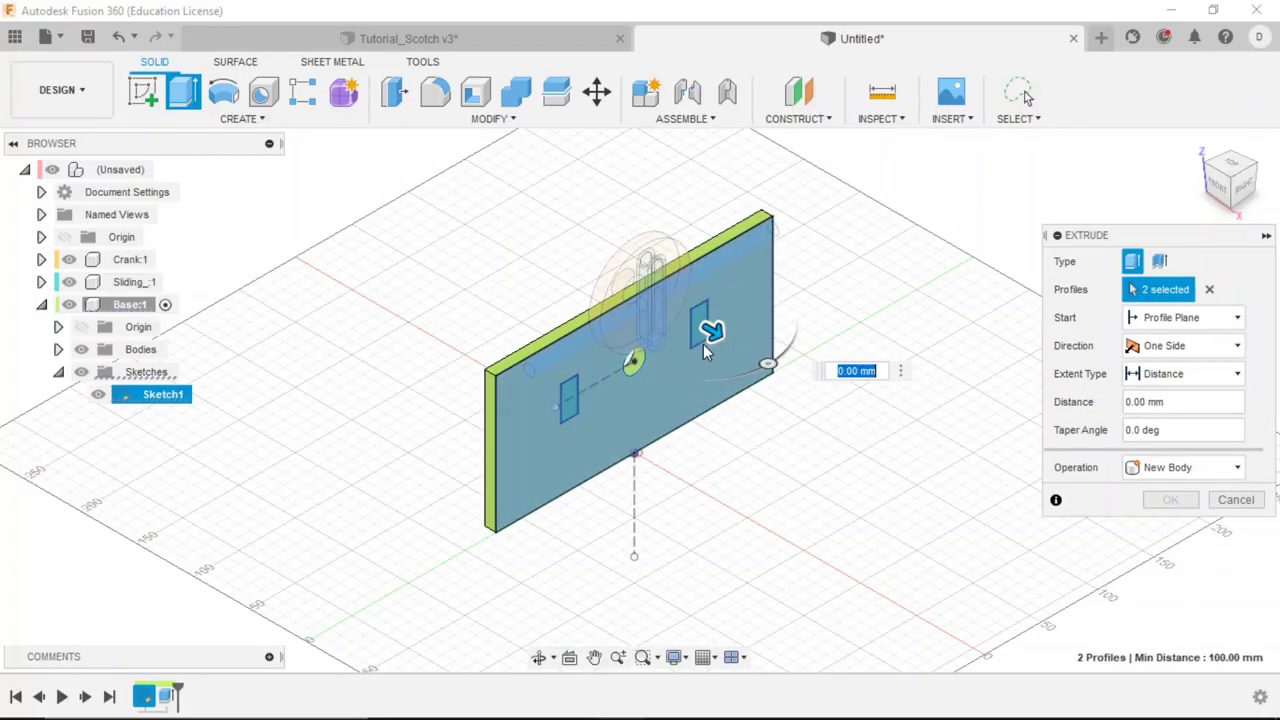
pyautogui.write('25')
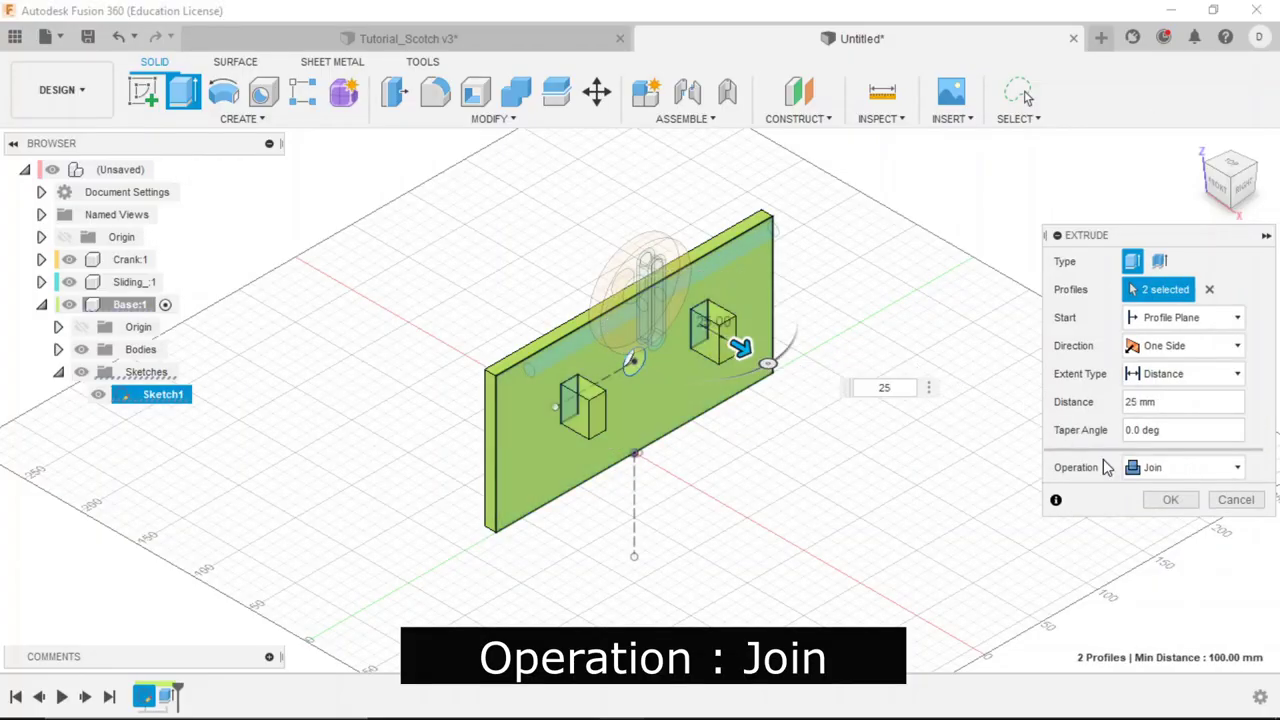
pyautogui.click(1180, 467)
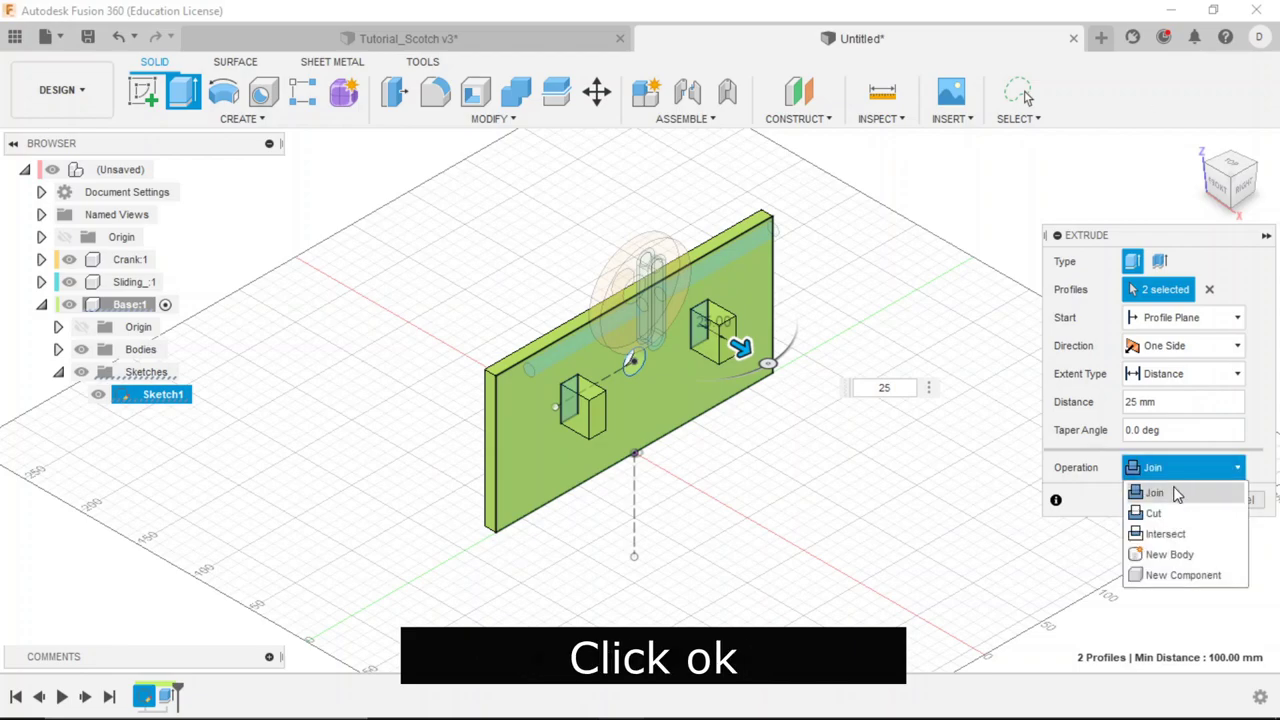
pyautogui.click(1177, 493)
pyautogui.click(1168, 498)
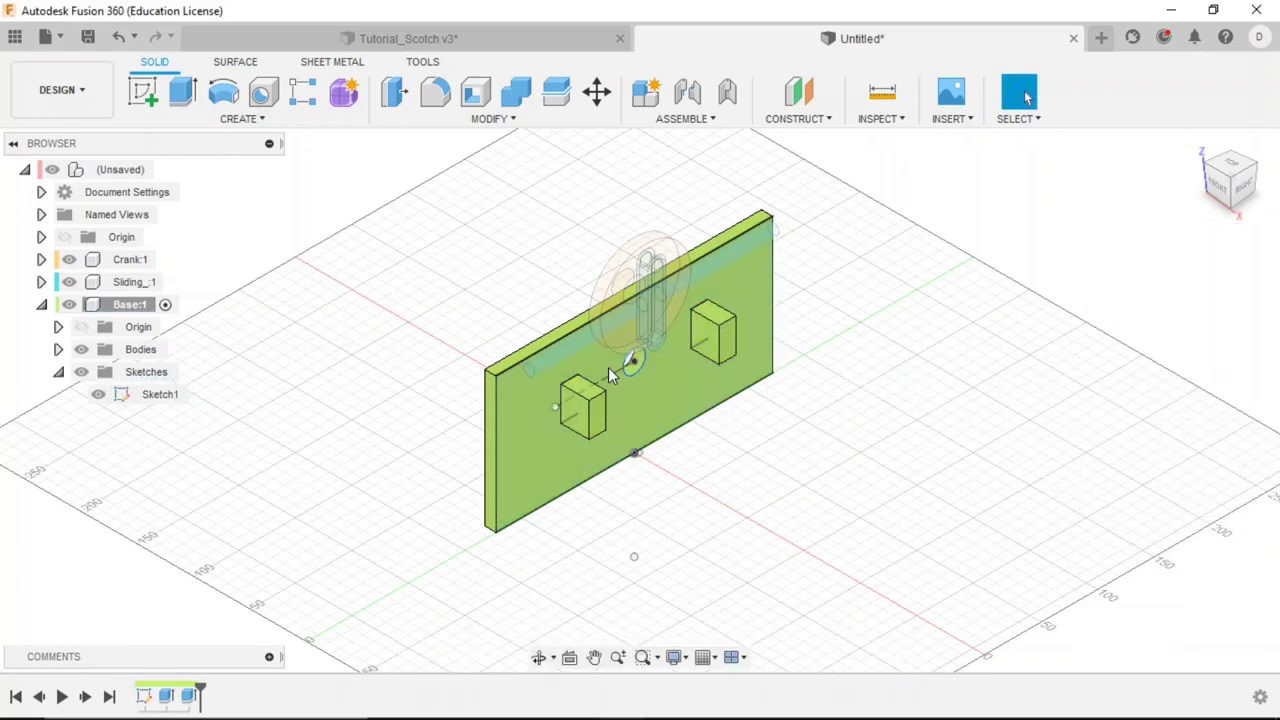
pyautogui.click(98, 394)
# Check the Ø10 sliding-pair hole size on the Base drawing PDF.
pyautogui.scroll(1, 590, 418)
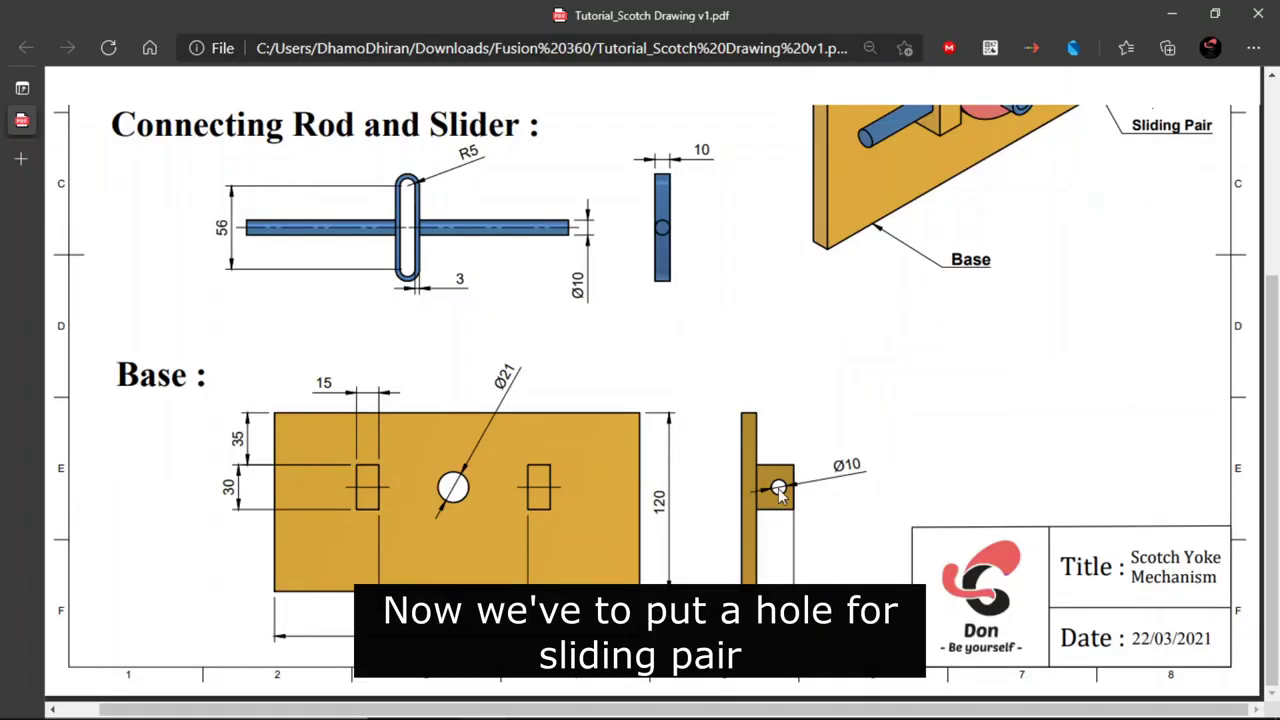
pyautogui.doubleClick(850, 466)
pyautogui.click(849, 509)
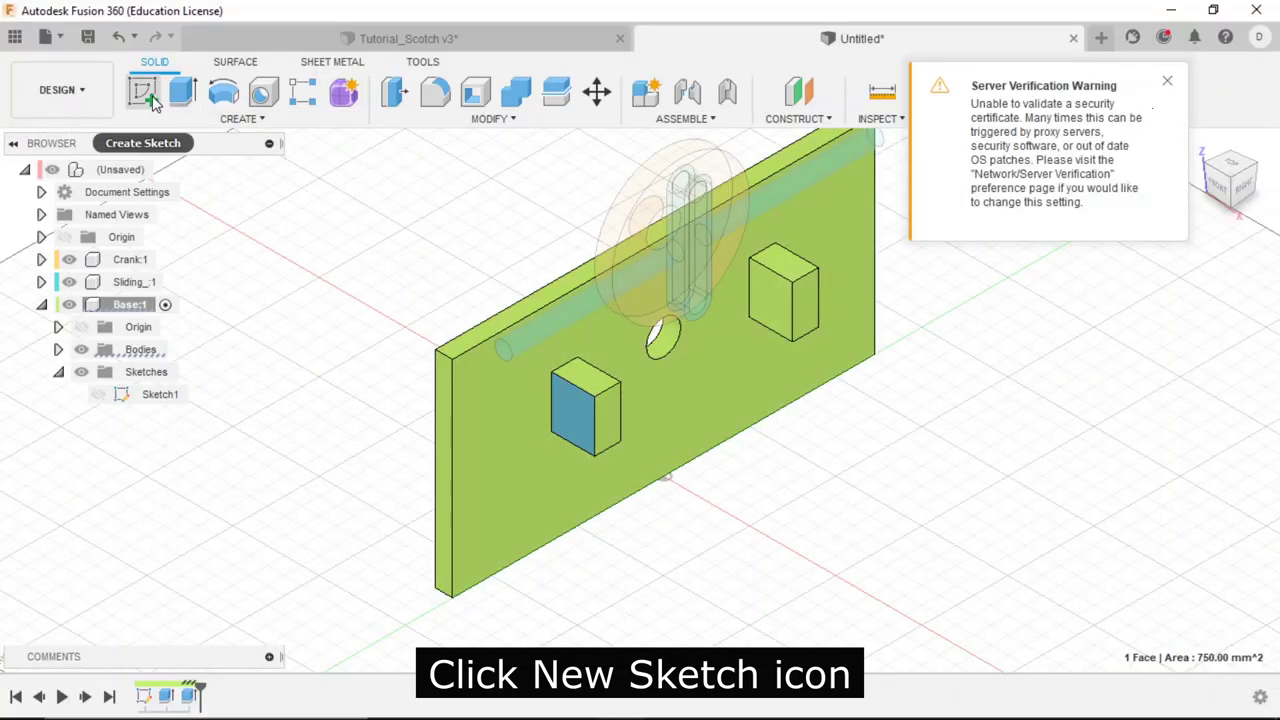
# Start a new sketch on the left block's front face, ready to draw a circle.
pyautogui.click(145, 95)
pyautogui.click(585, 410)
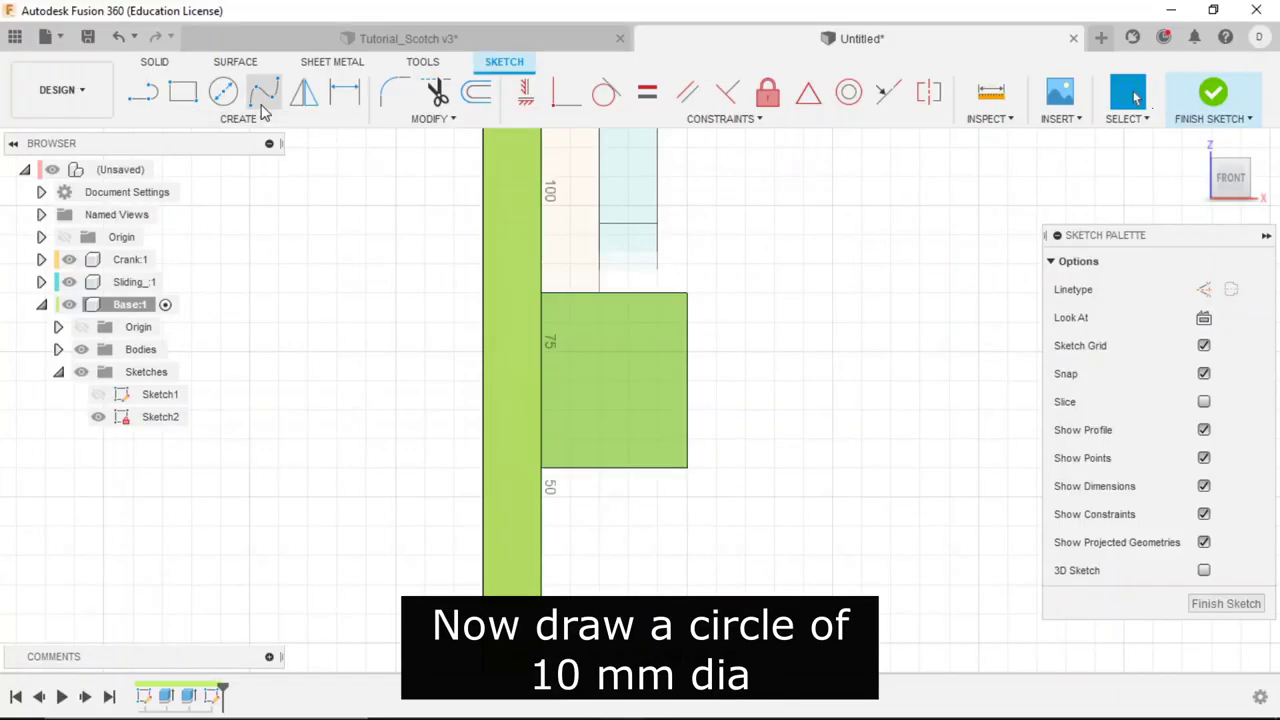
pyautogui.click(223, 92)
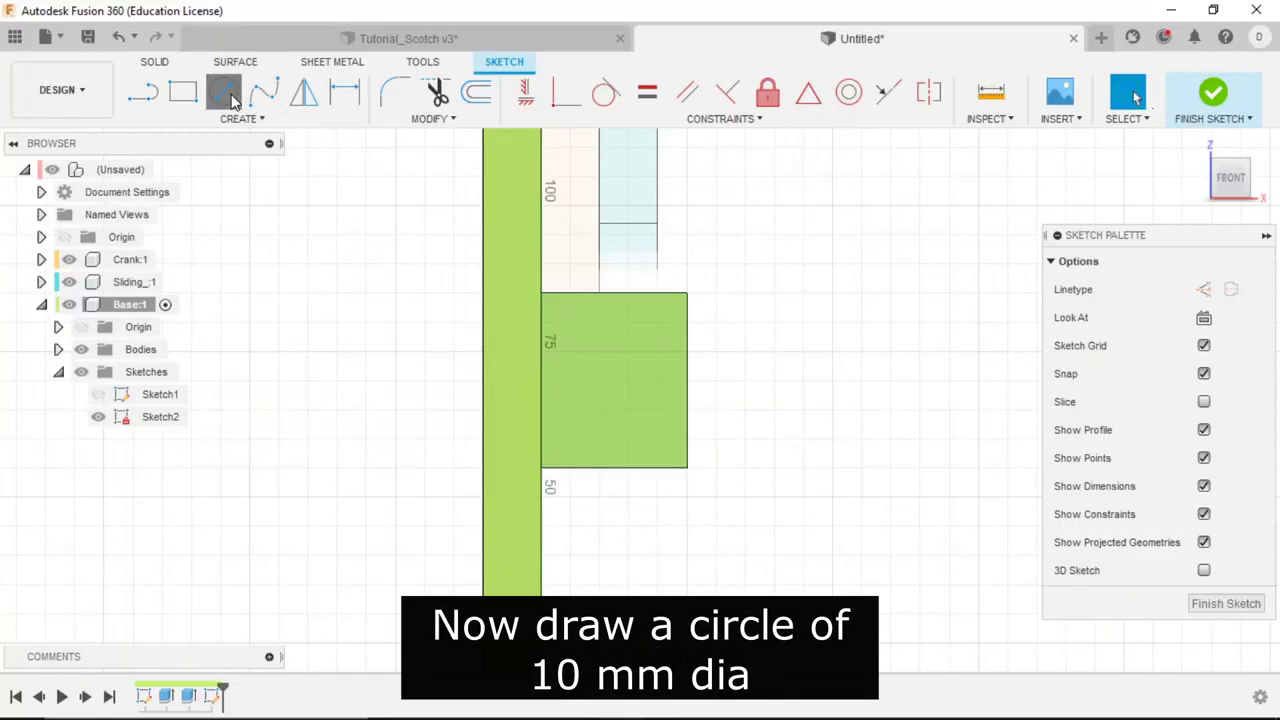
# Draw a Ø10 circle placed 10 mm from the block's right edge and finish the sketch.
pyautogui.click(630, 380)
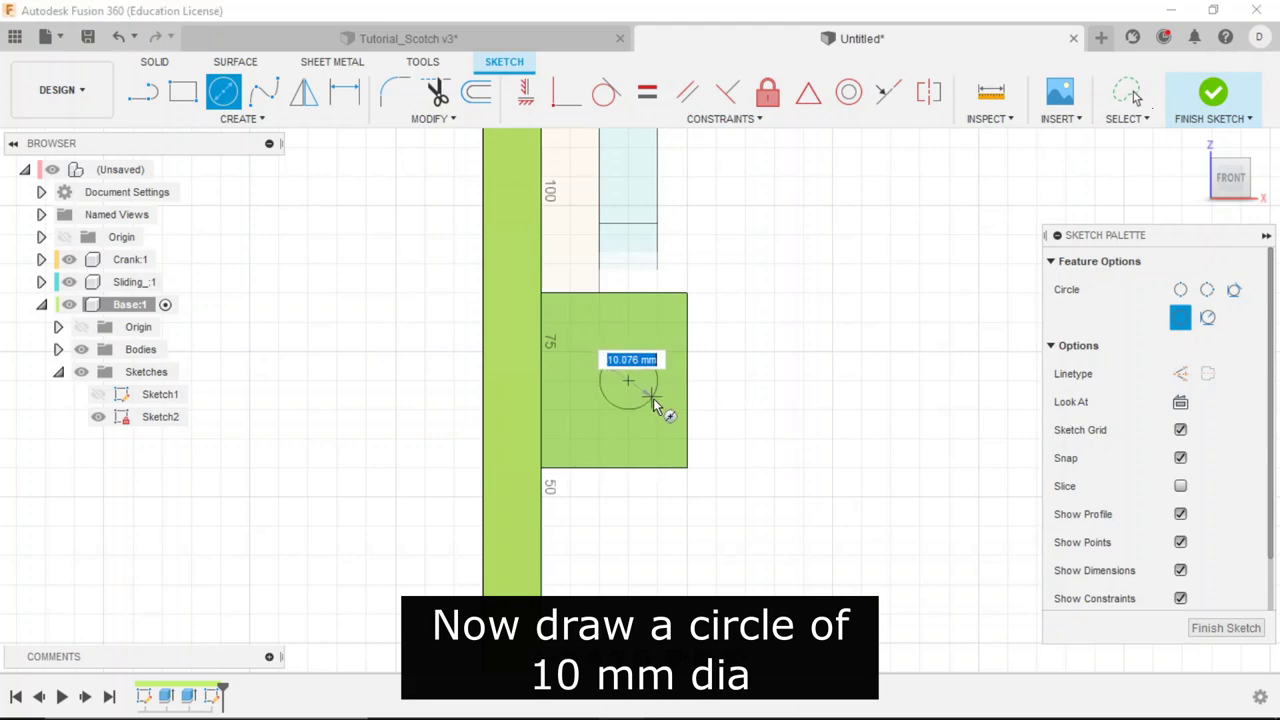
pyautogui.write('10')
pyautogui.press('Return')
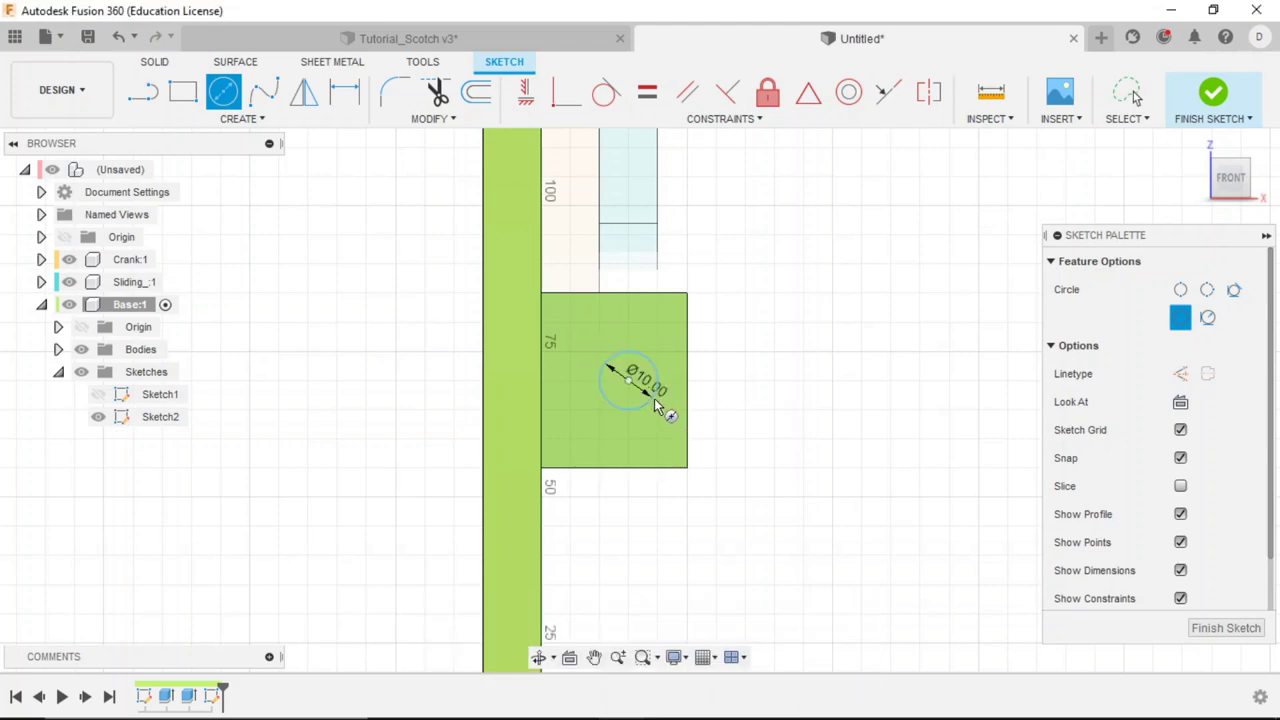
pyautogui.press('d')
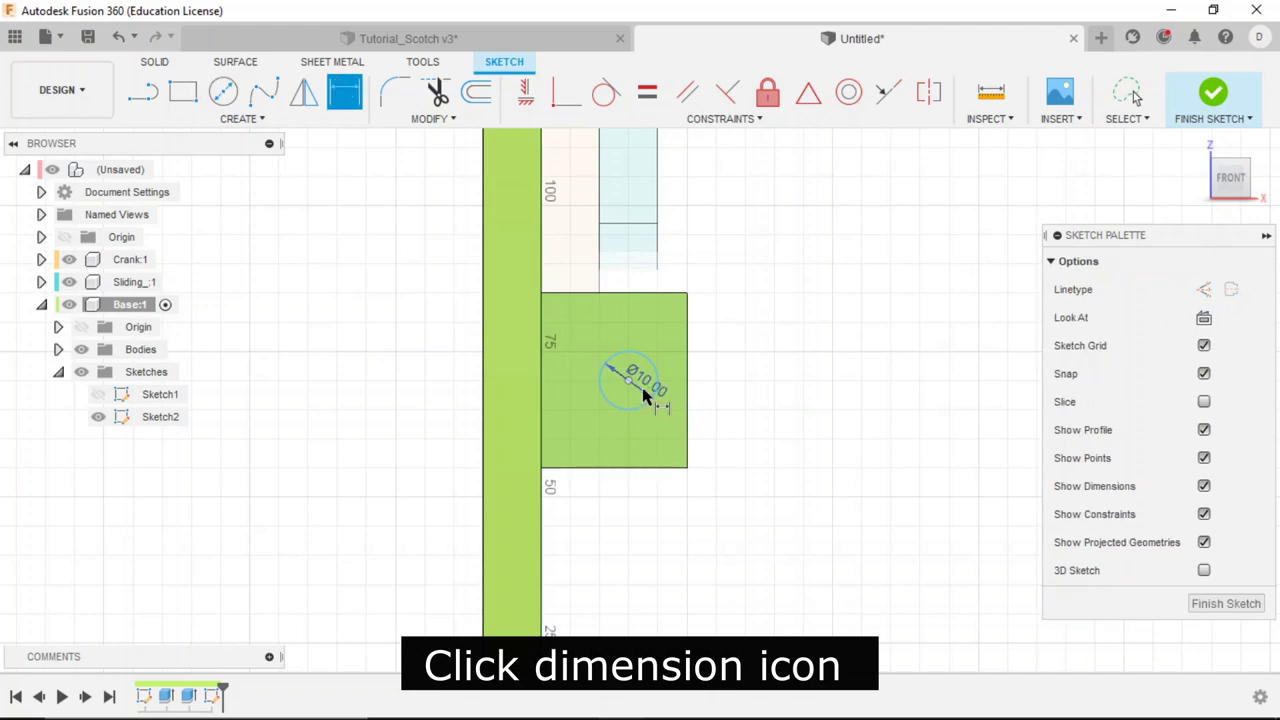
pyautogui.click(629, 380)
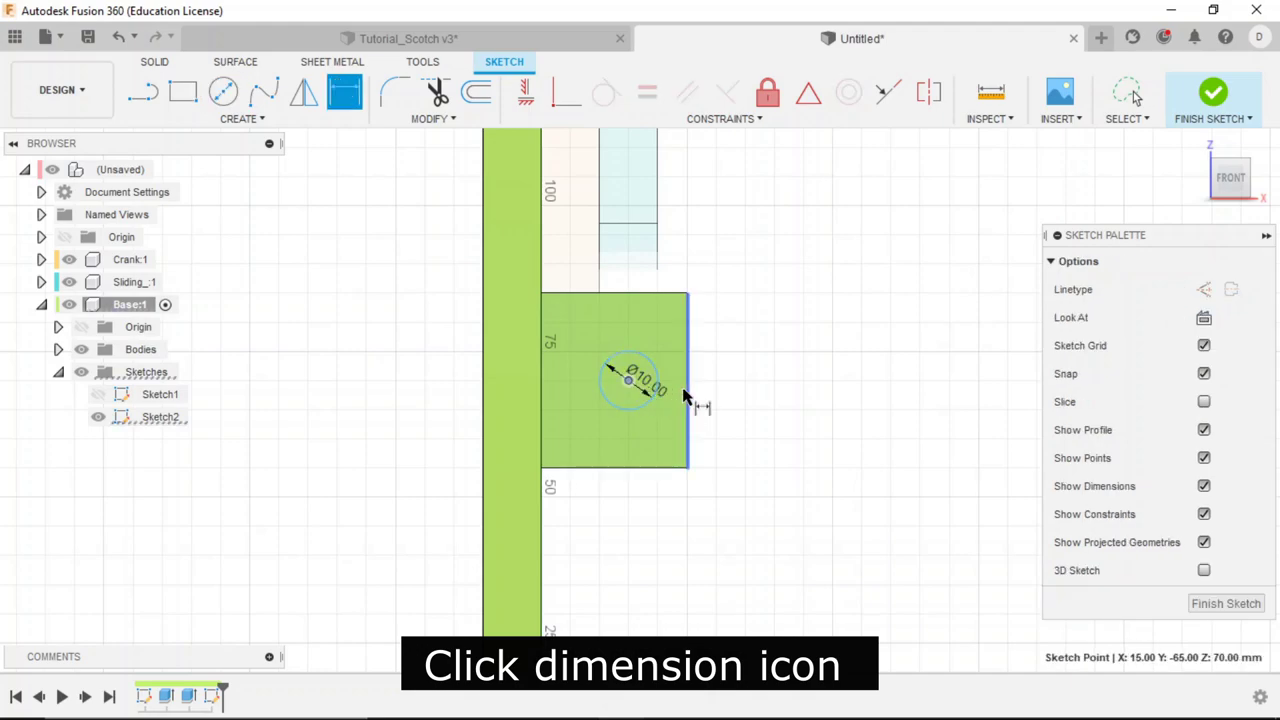
pyautogui.click(687, 395)
pyautogui.click(663, 518)
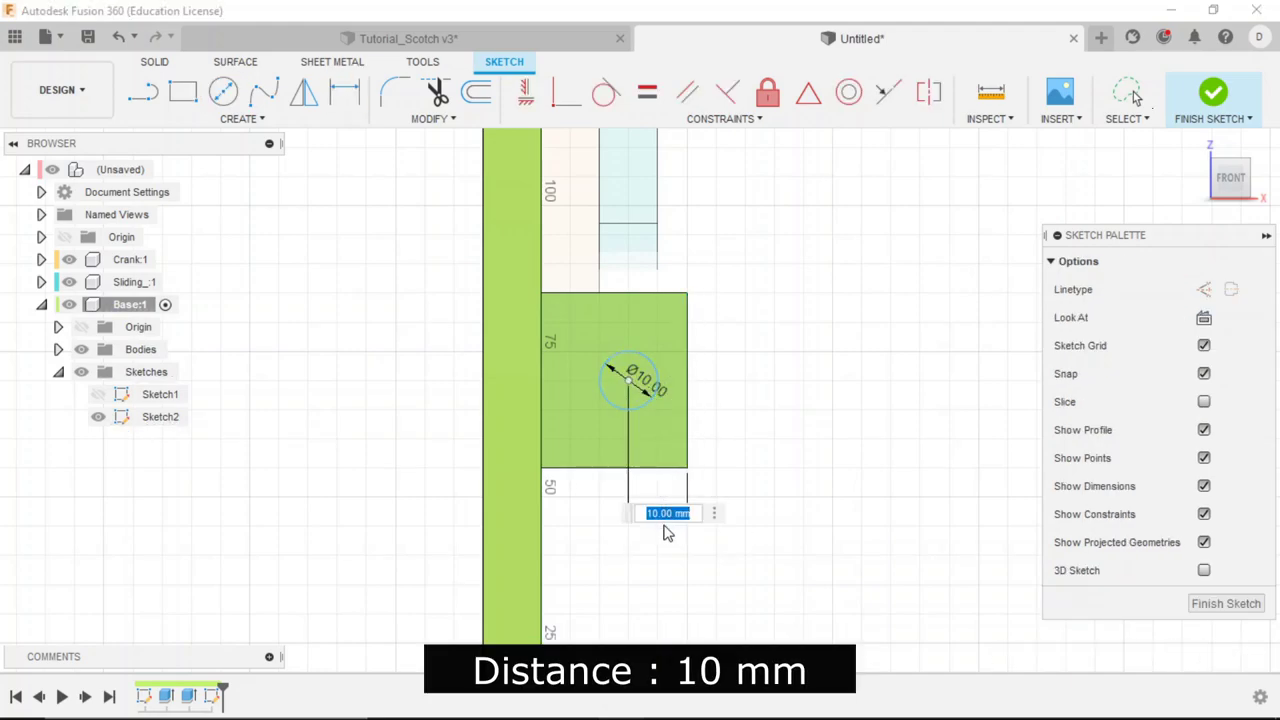
pyautogui.write('5')
pyautogui.press('Return')
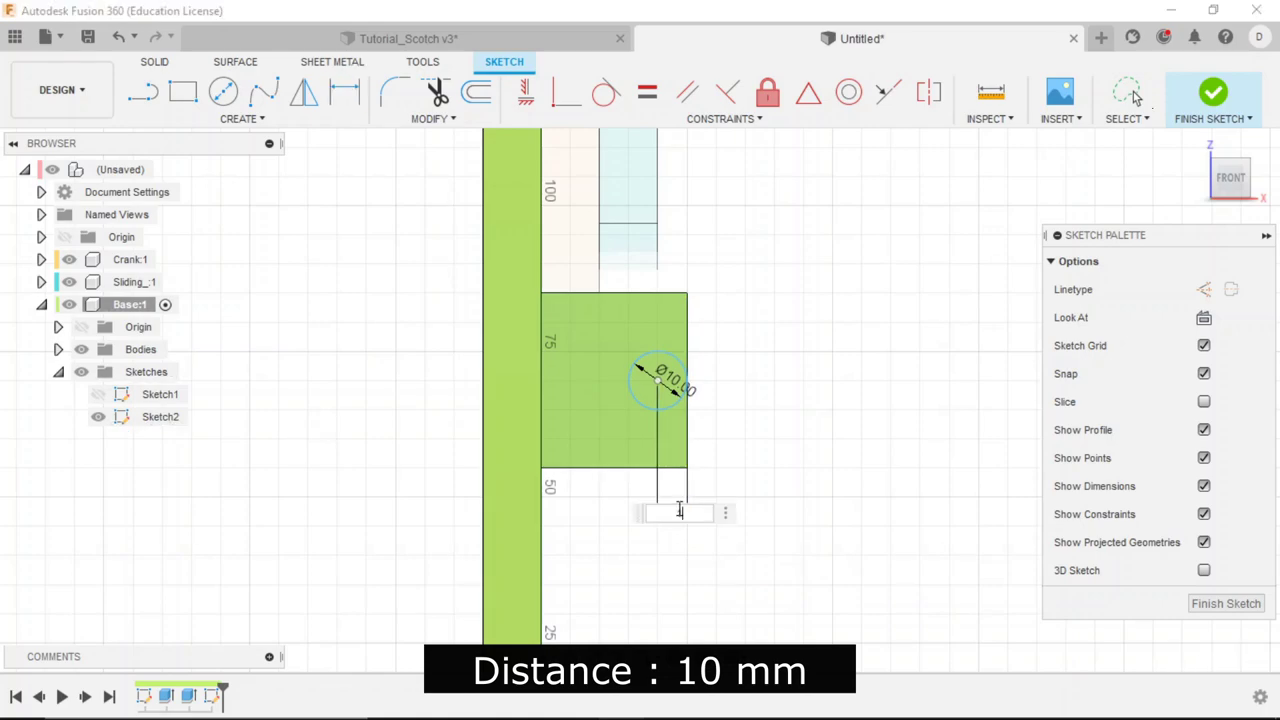
pyautogui.write('10')
pyautogui.press('Return')
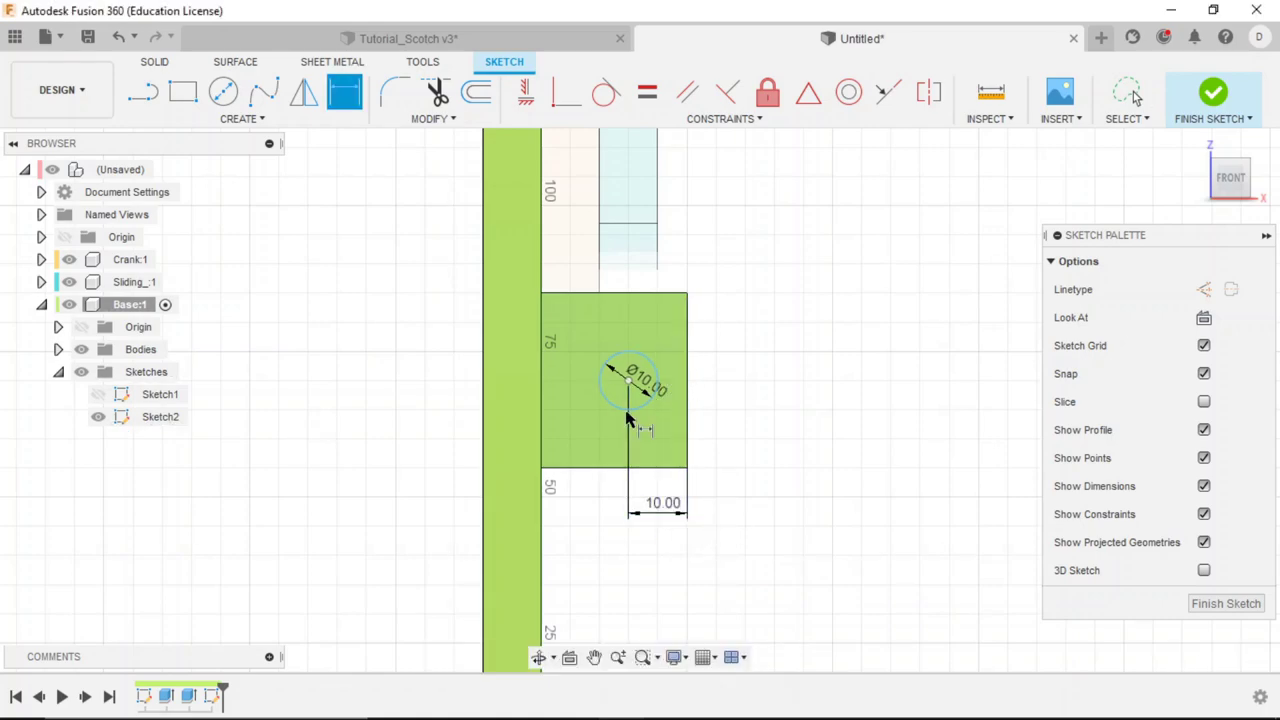
pyautogui.click(1213, 92)
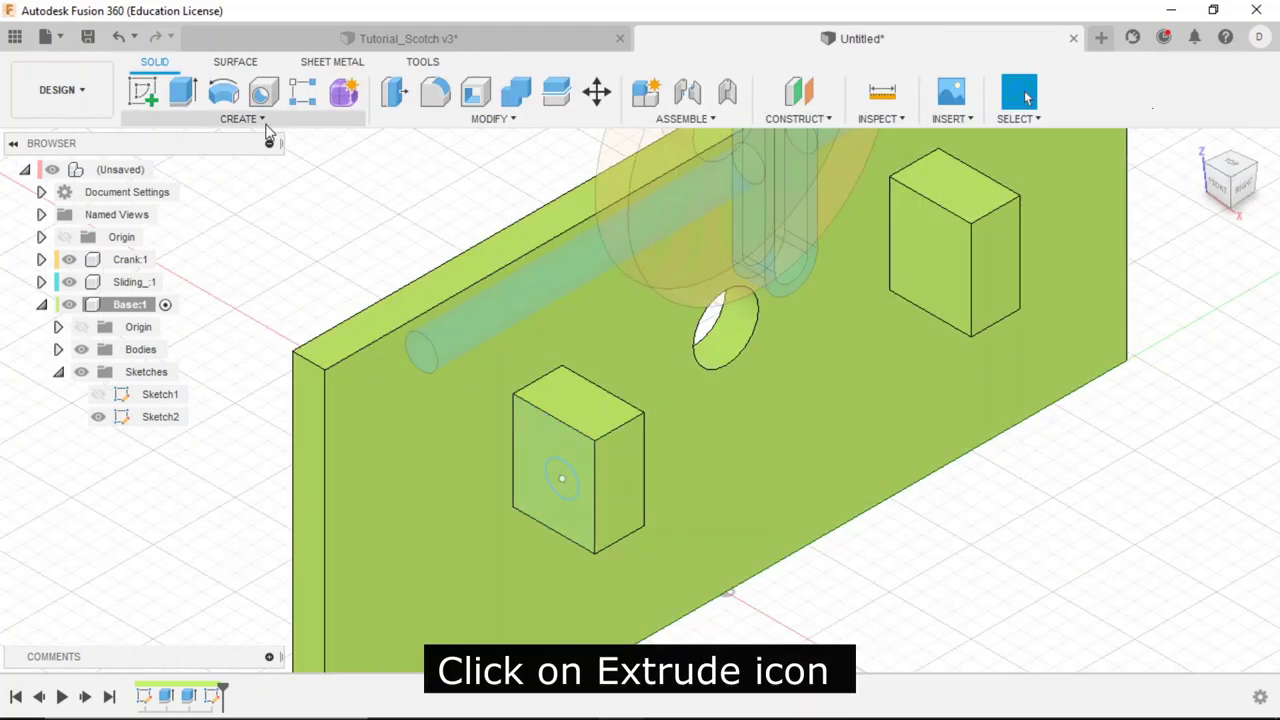
# Extrude-cut the Ø10 circle -200 mm back through both base blocks.
pyautogui.click(186, 92)
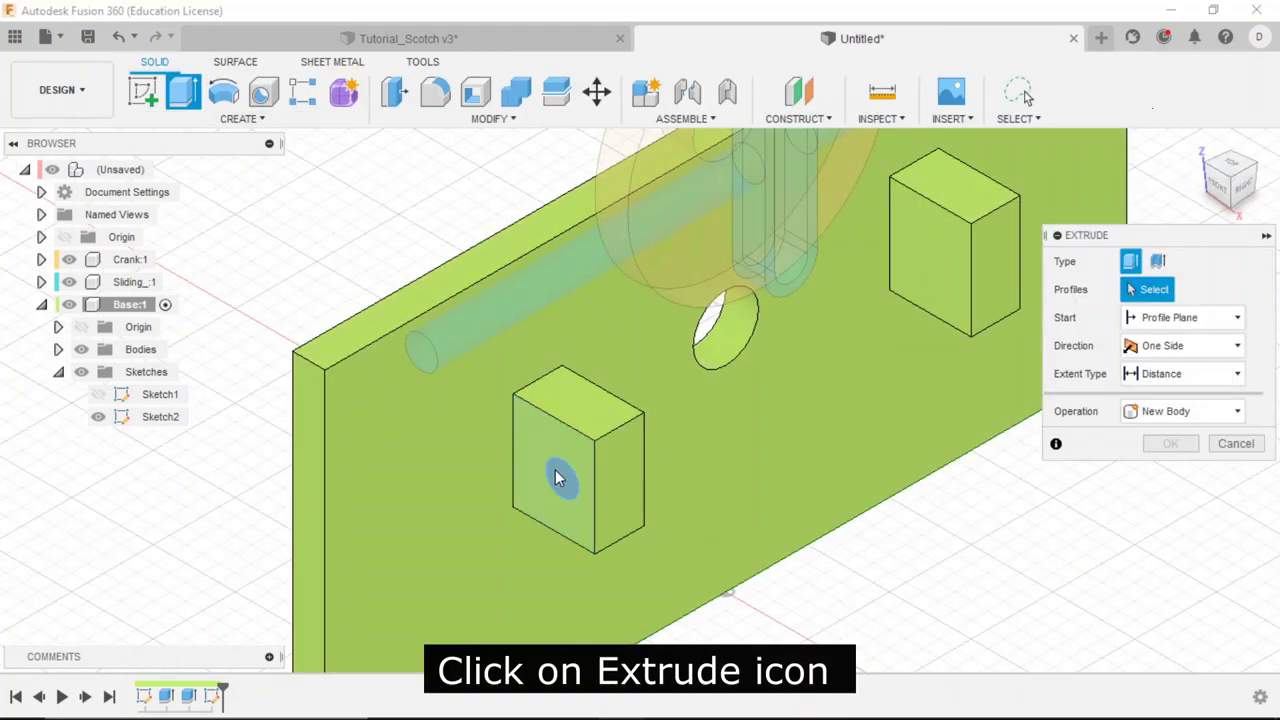
pyautogui.click(556, 480)
pyautogui.moveTo(534, 443); pyautogui.dragTo(935, 190)
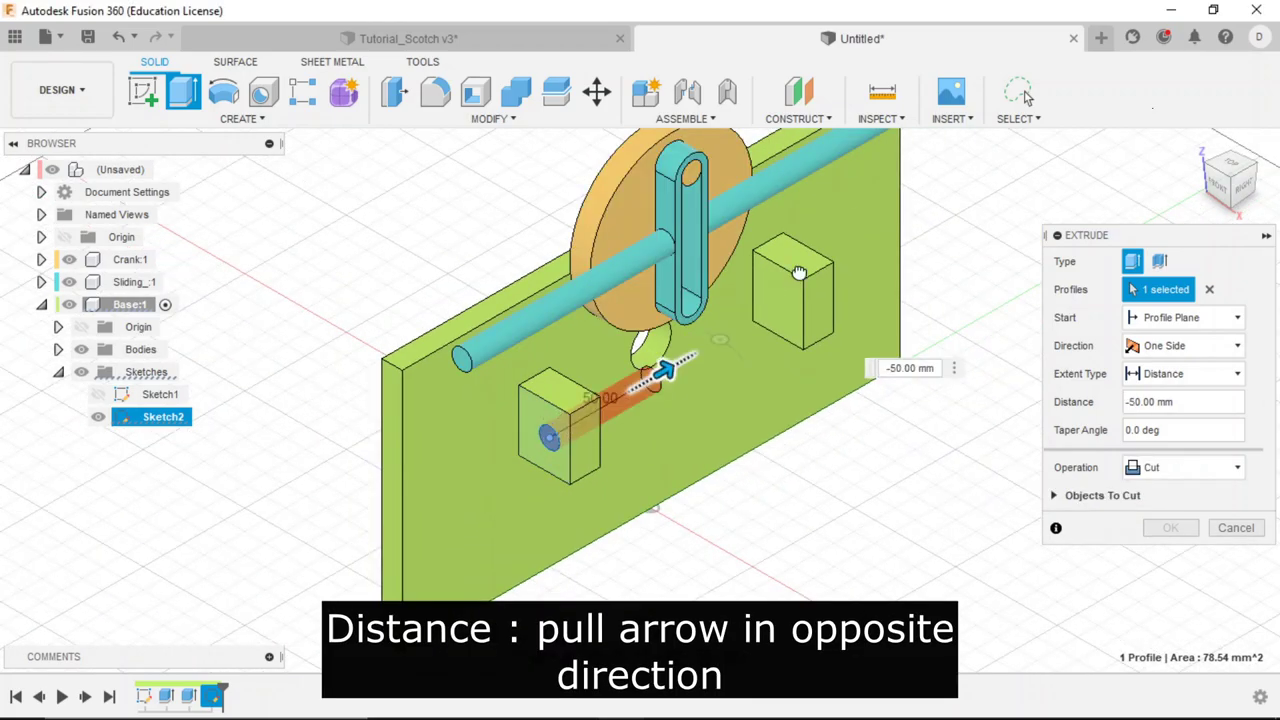
pyautogui.click(1140, 467)
pyautogui.click(1150, 512)
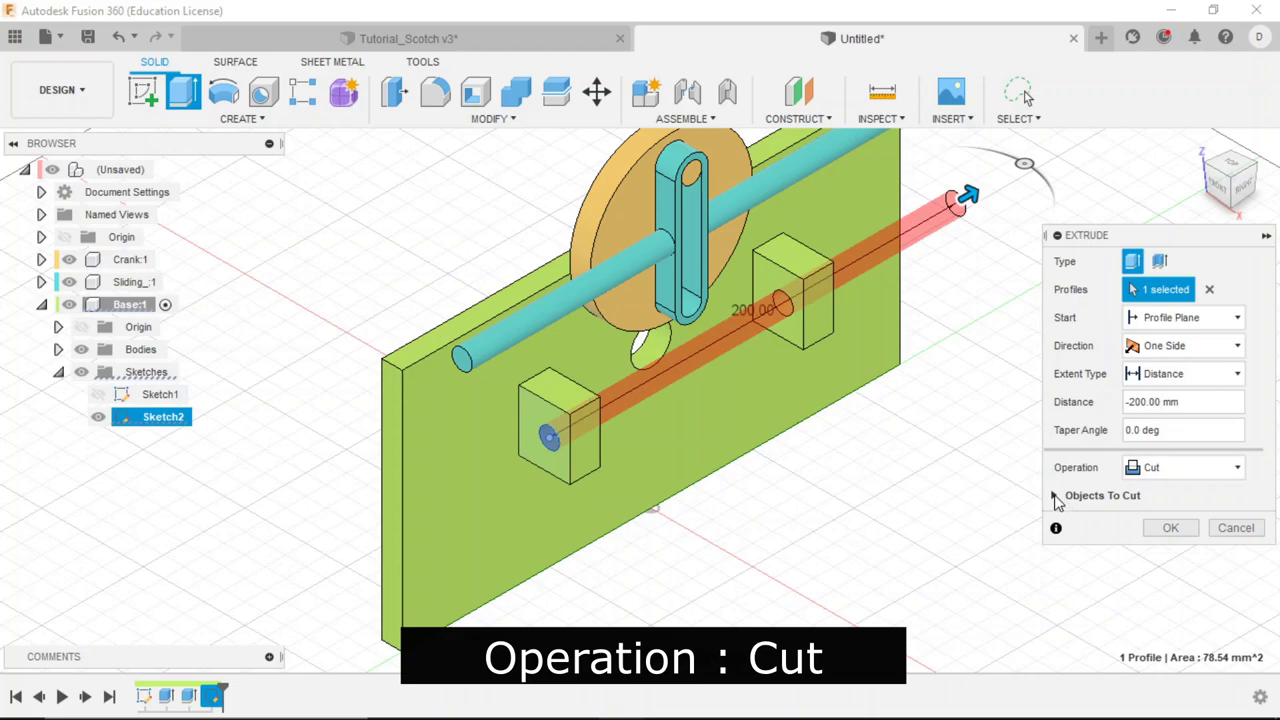
pyautogui.click(1056, 496)
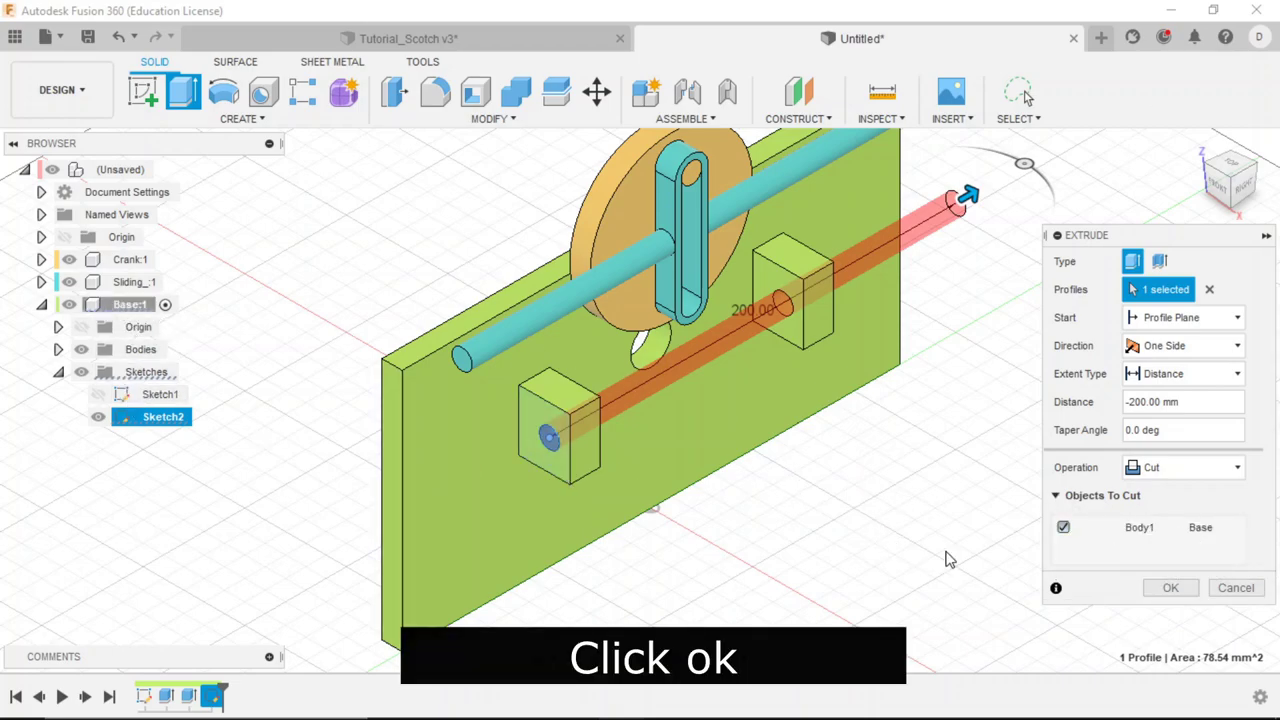
pyautogui.click(1170, 588)
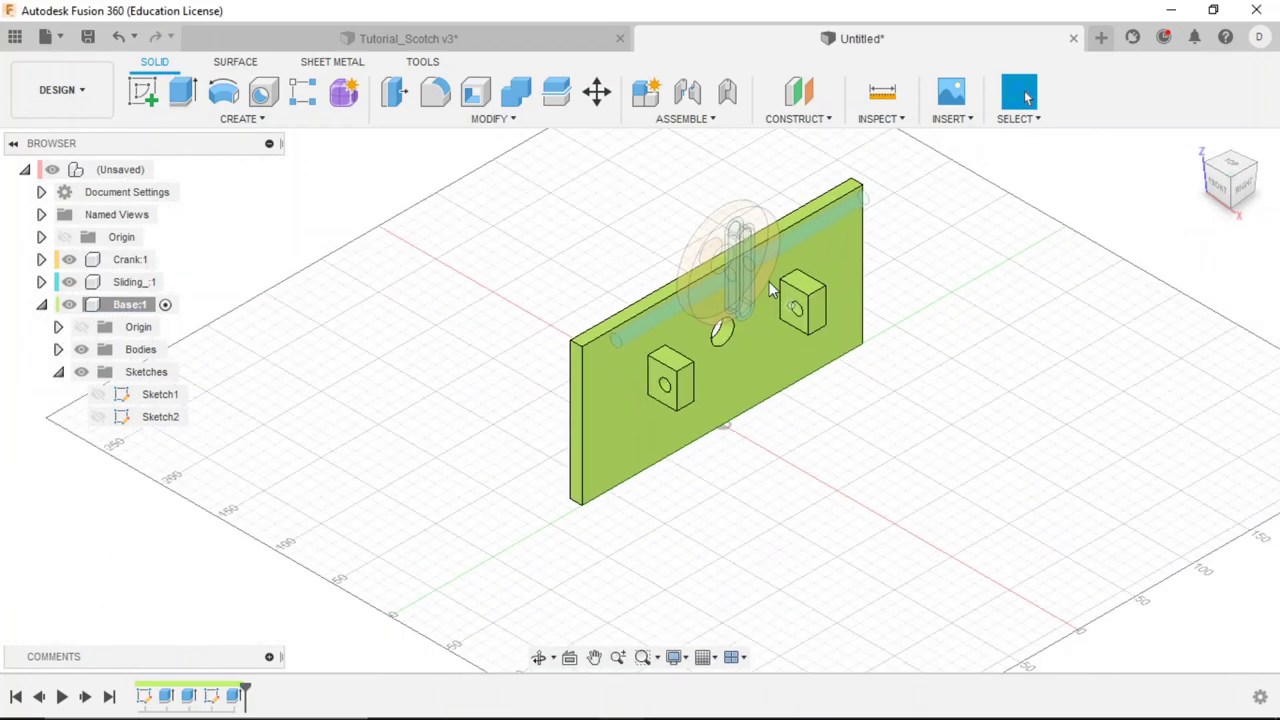
# Collapse Base:1 in the browser and activate the top-level assembly.
pyautogui.click(58, 370)
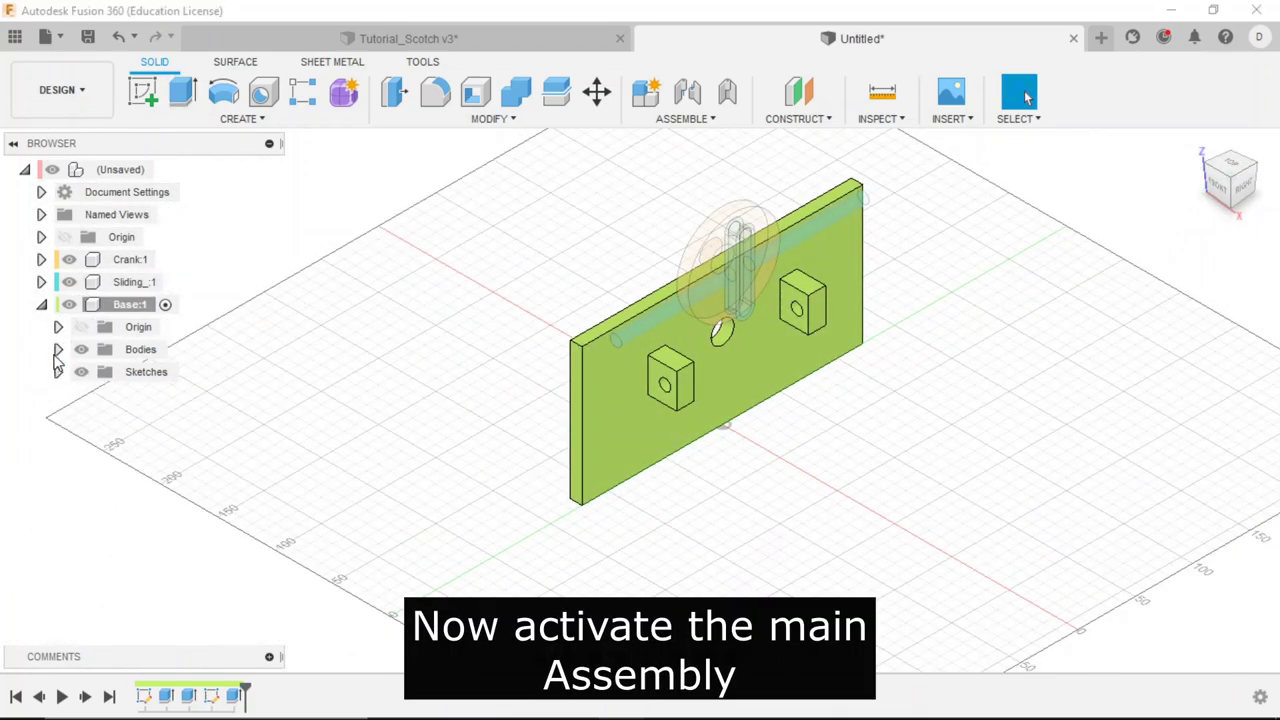
pyautogui.click(41, 304)
pyautogui.click(167, 169)
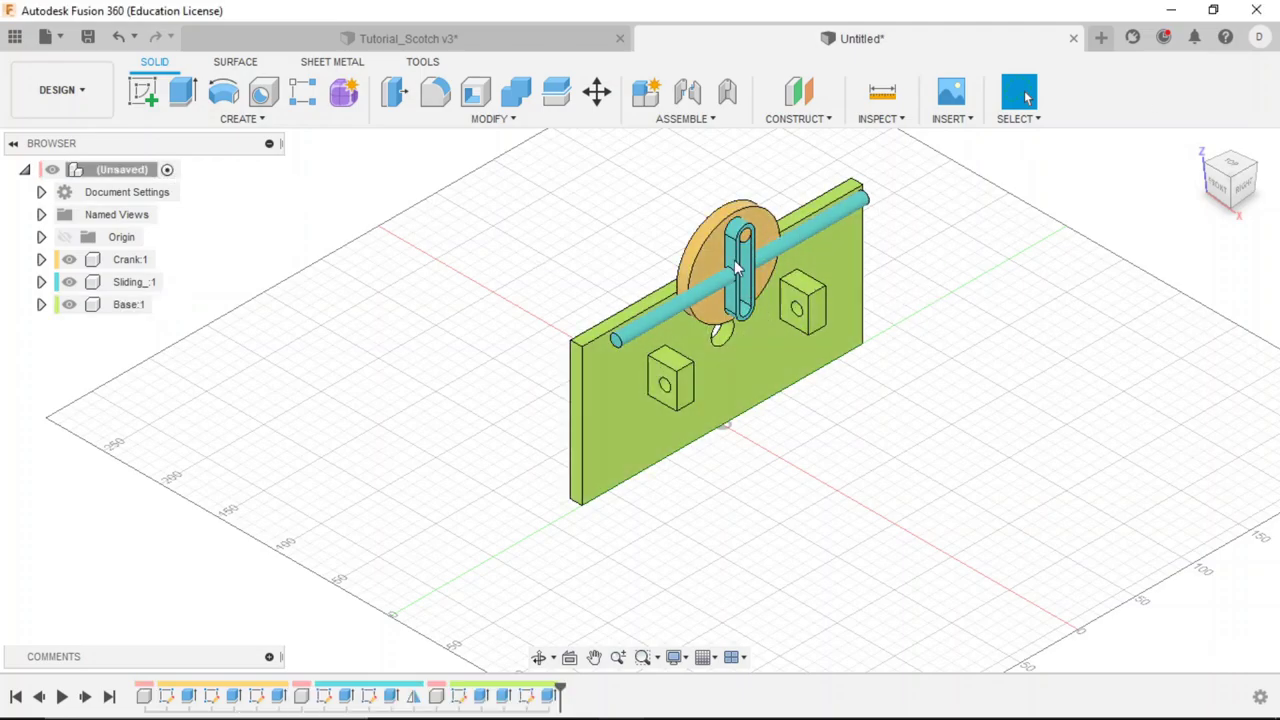
# Drag the crank and slider aside, then restore their original positions.
pyautogui.moveTo(737, 268); pyautogui.dragTo(1027, 255)
pyautogui.moveTo(699, 277); pyautogui.dragTo(966, 227)
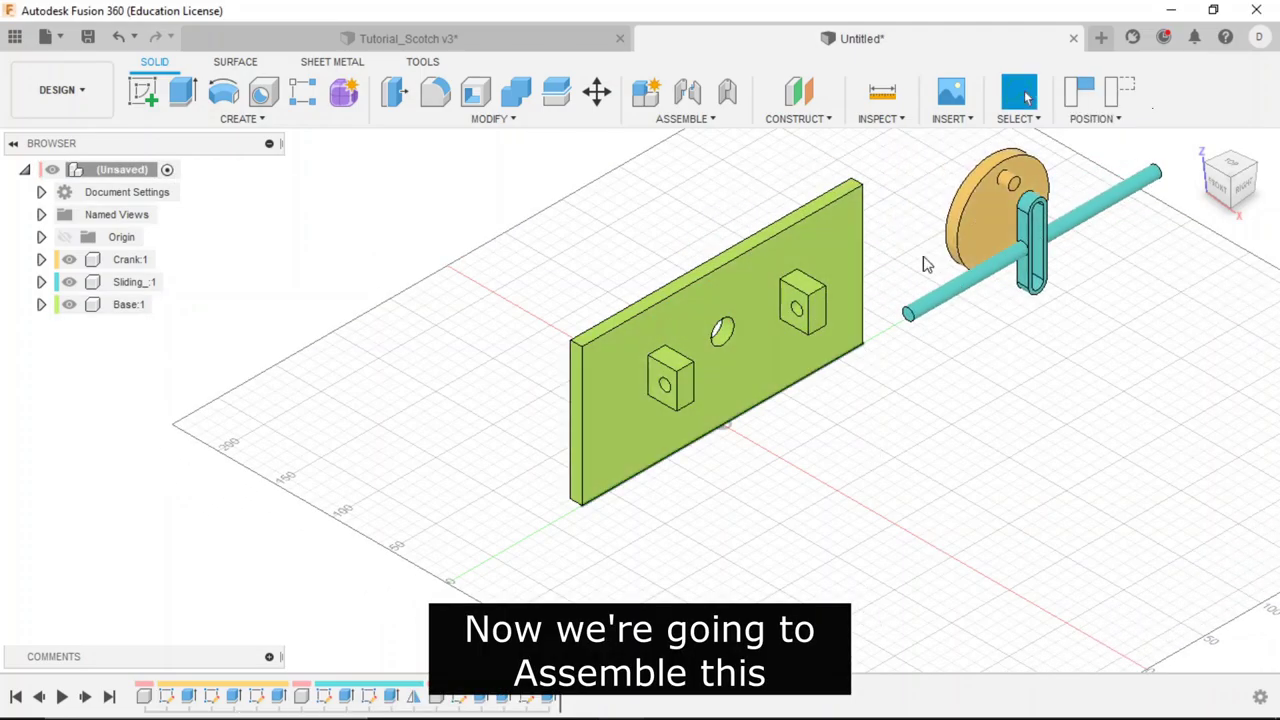
pyautogui.click(1122, 93)
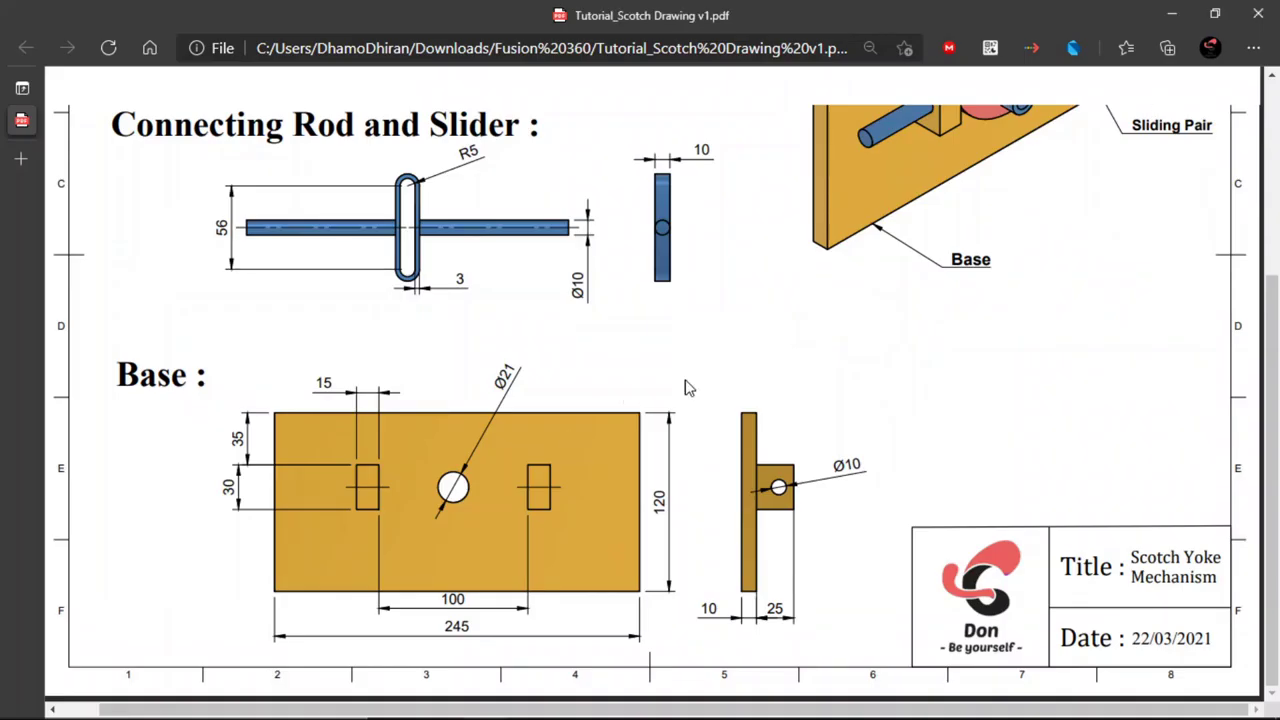
pyautogui.scroll(5, 995, 400)
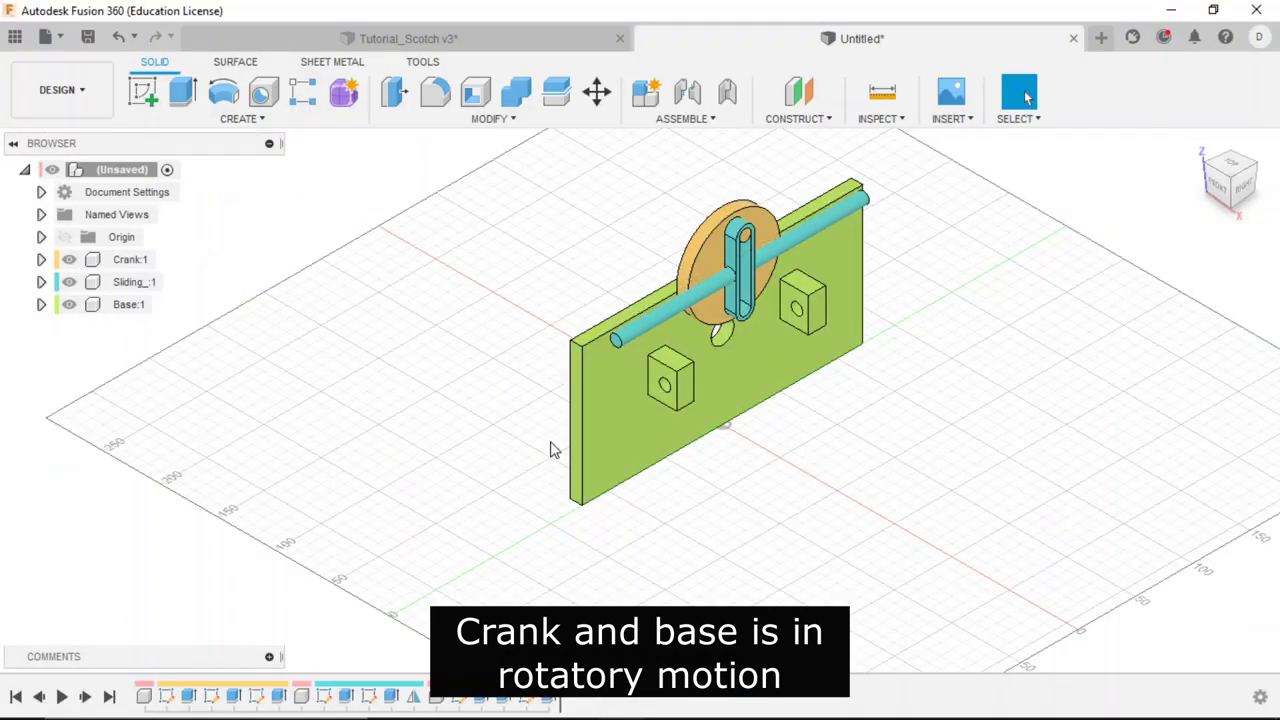
# Start a joint from the crank's hub to the base plate's centre hole.
pyautogui.click(689, 93)
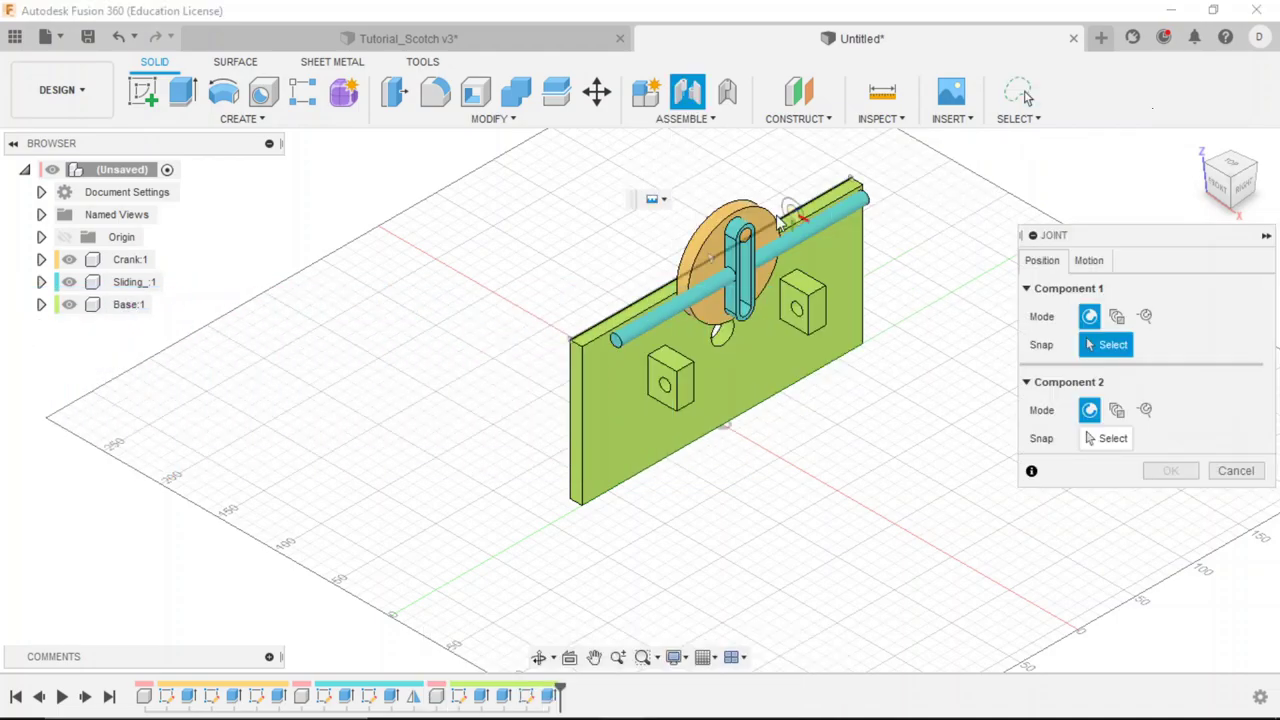
pyautogui.moveTo(1228, 180)
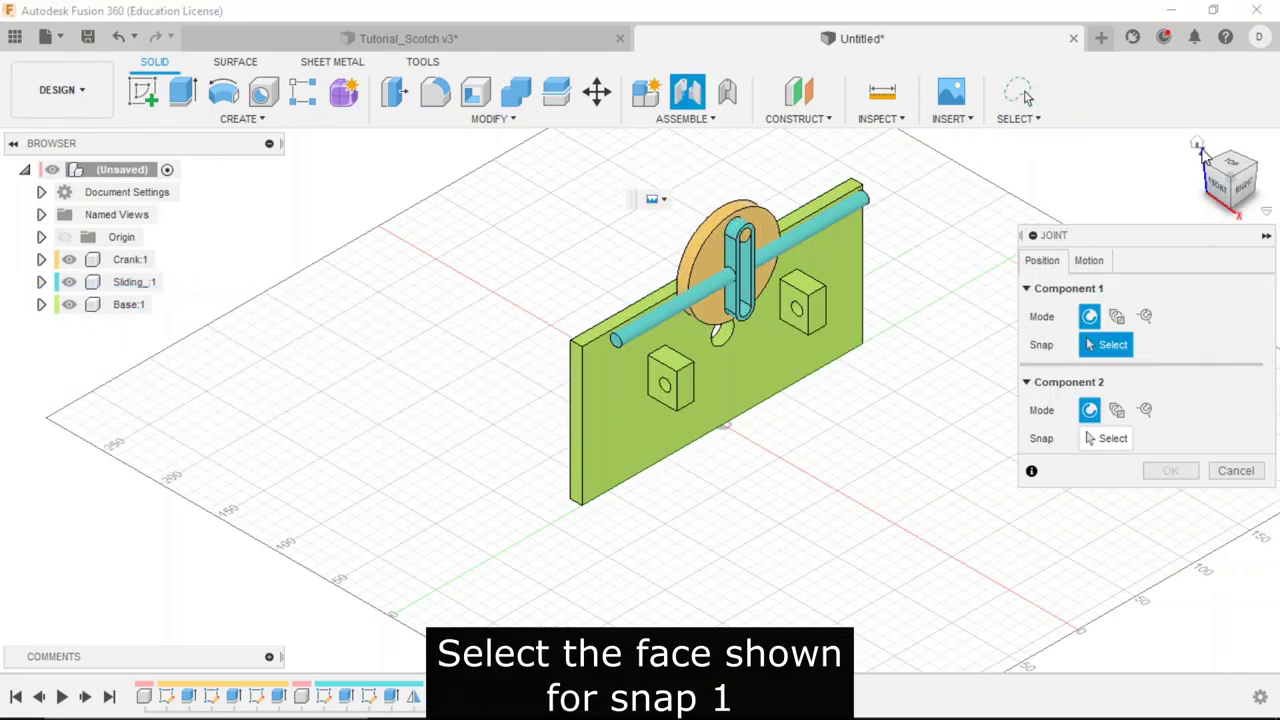
pyautogui.click(1210, 176)
pyautogui.scroll(3, 600, 251)
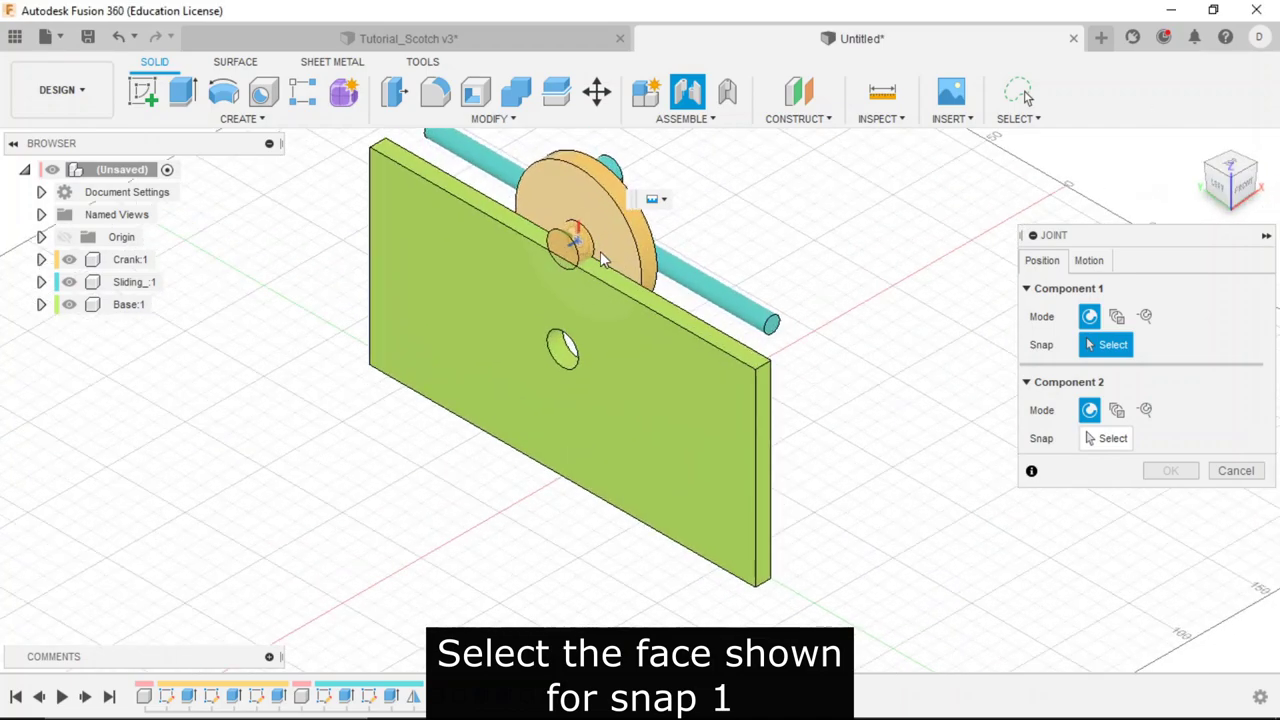
pyautogui.scroll(3, 581, 238)
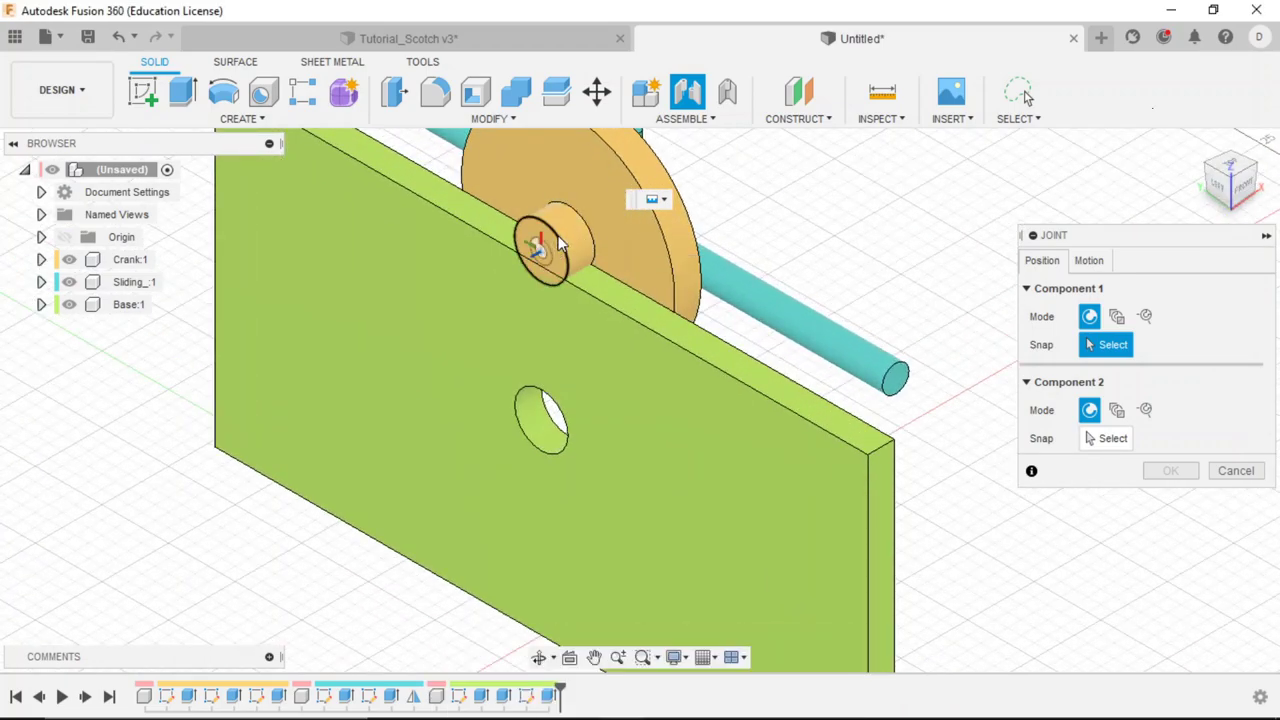
pyautogui.click(559, 243)
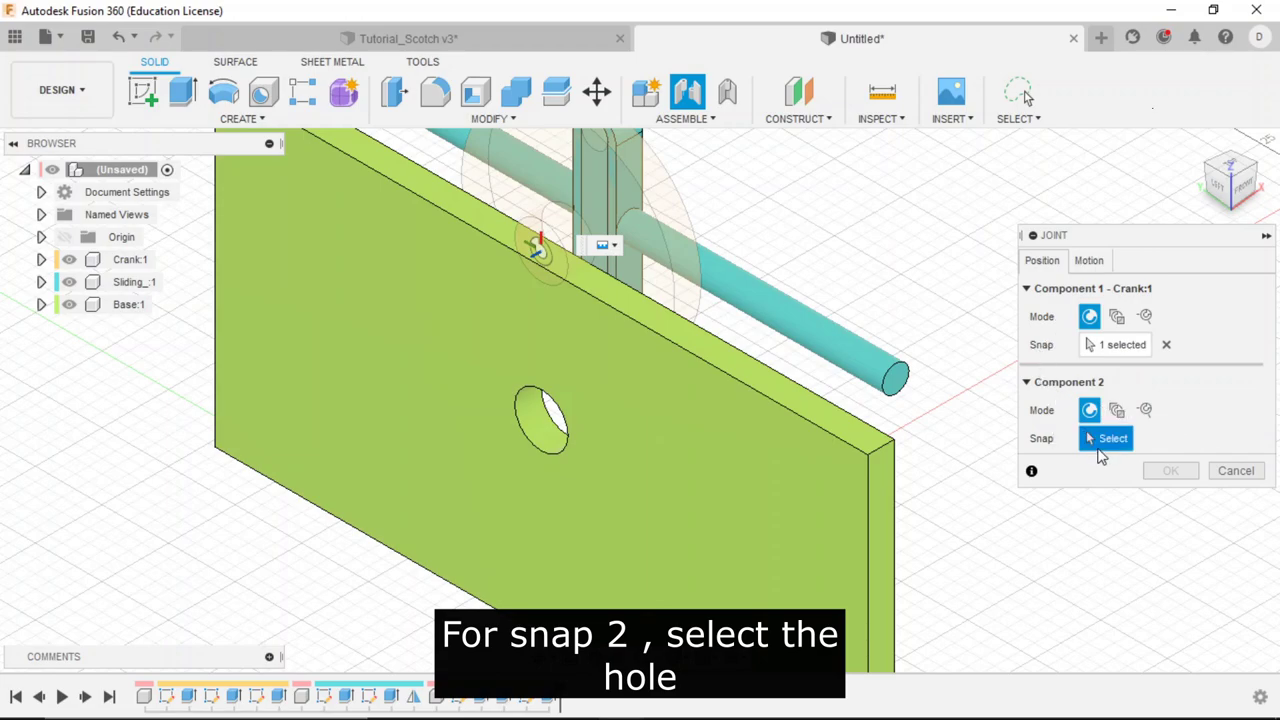
pyautogui.click(543, 422)
pyautogui.click(1200, 150)
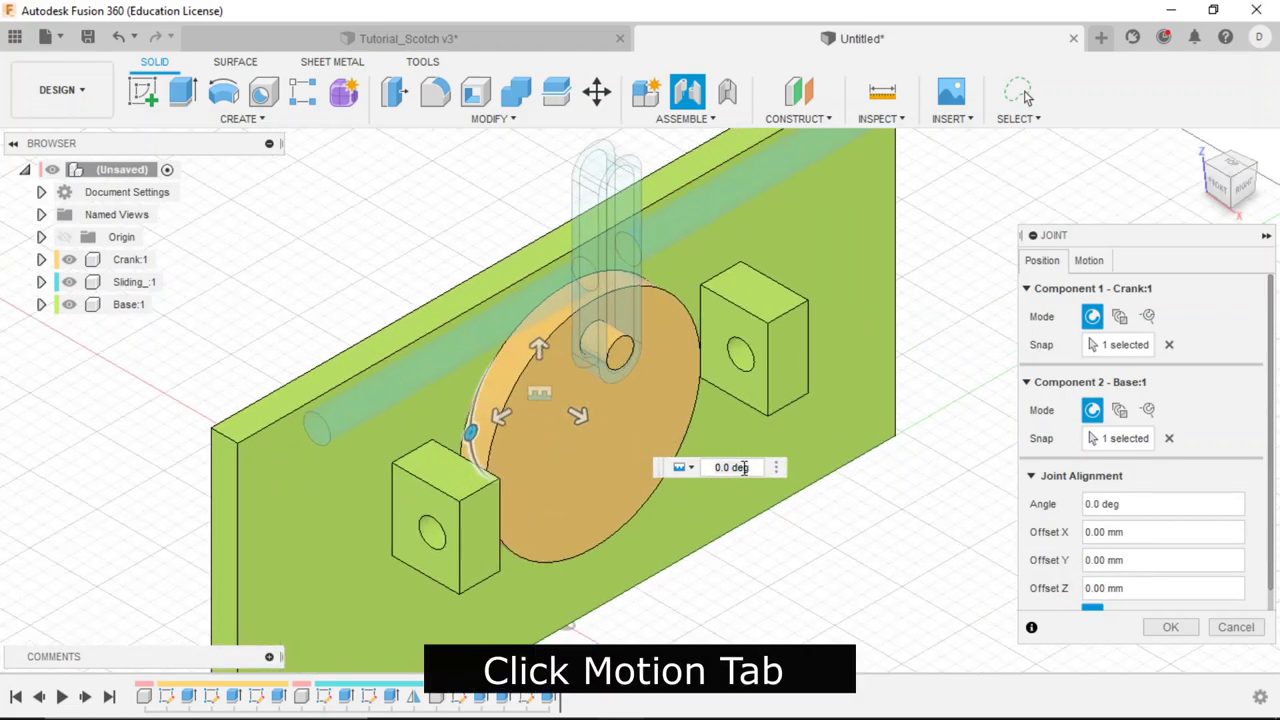
# Make the joint Revolute about Z, preview the rotation, and confirm.
pyautogui.click(1090, 261)
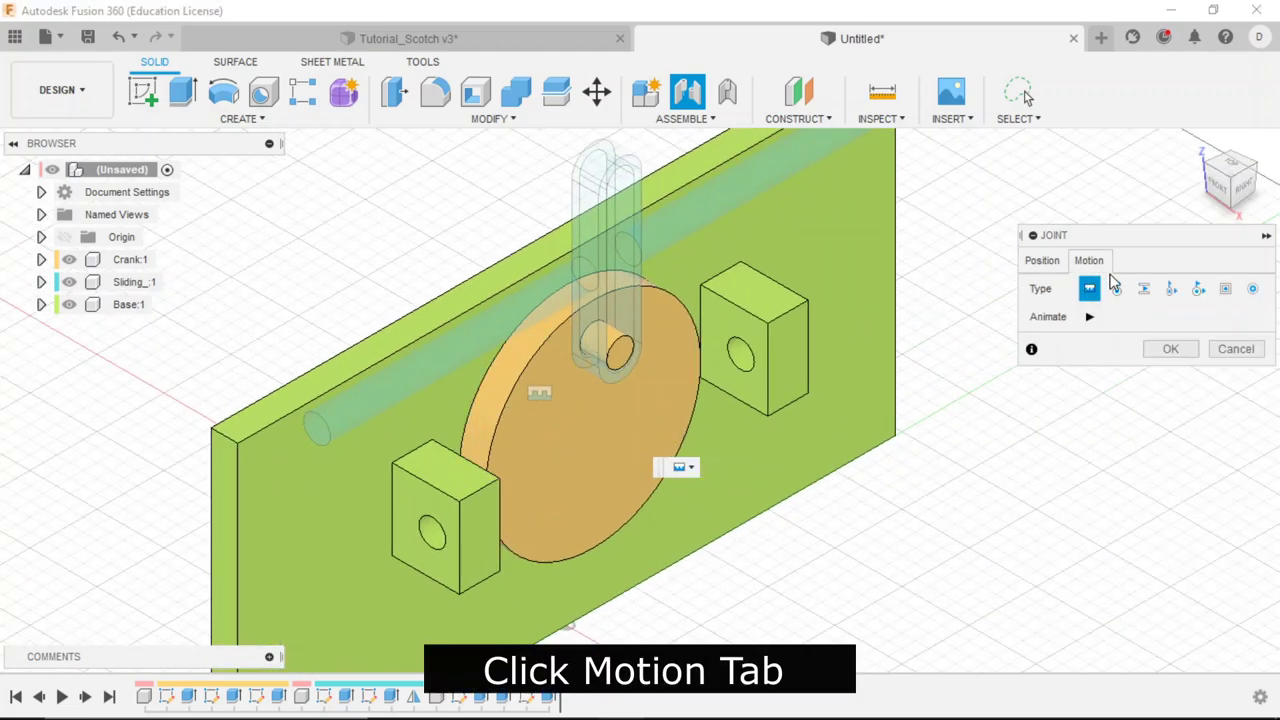
pyautogui.click(1117, 291)
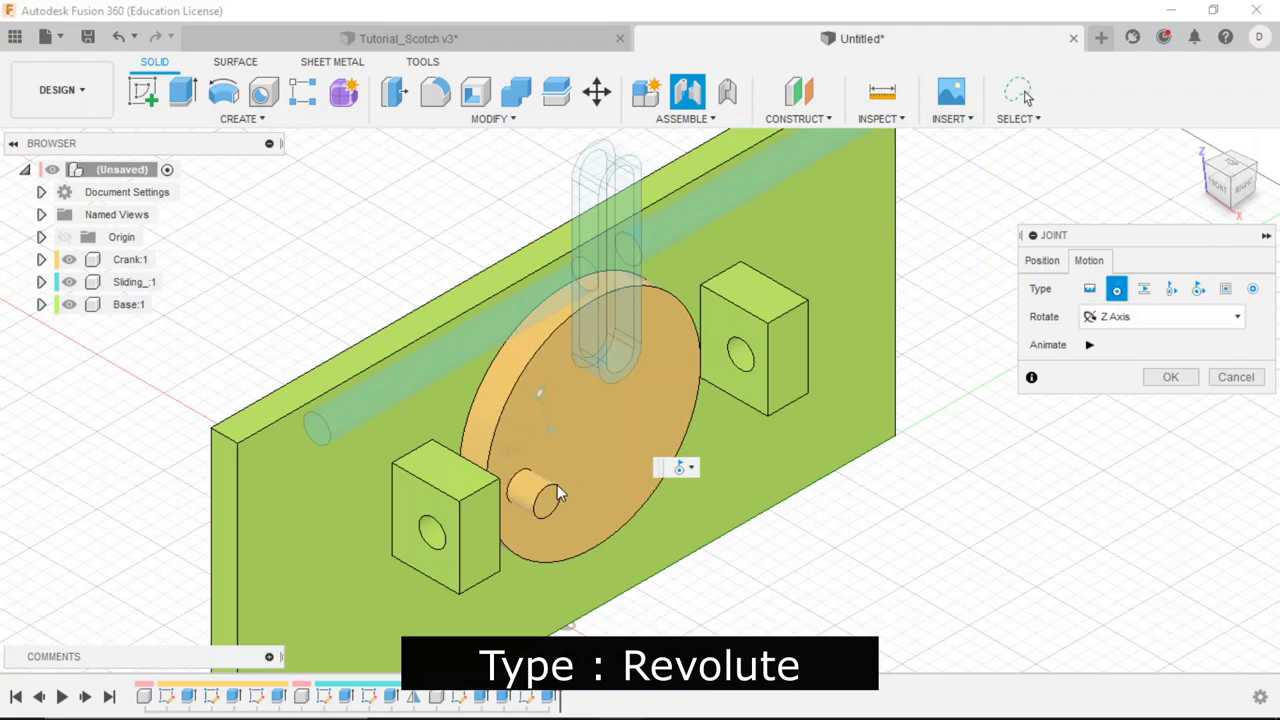
pyautogui.click(1090, 345)
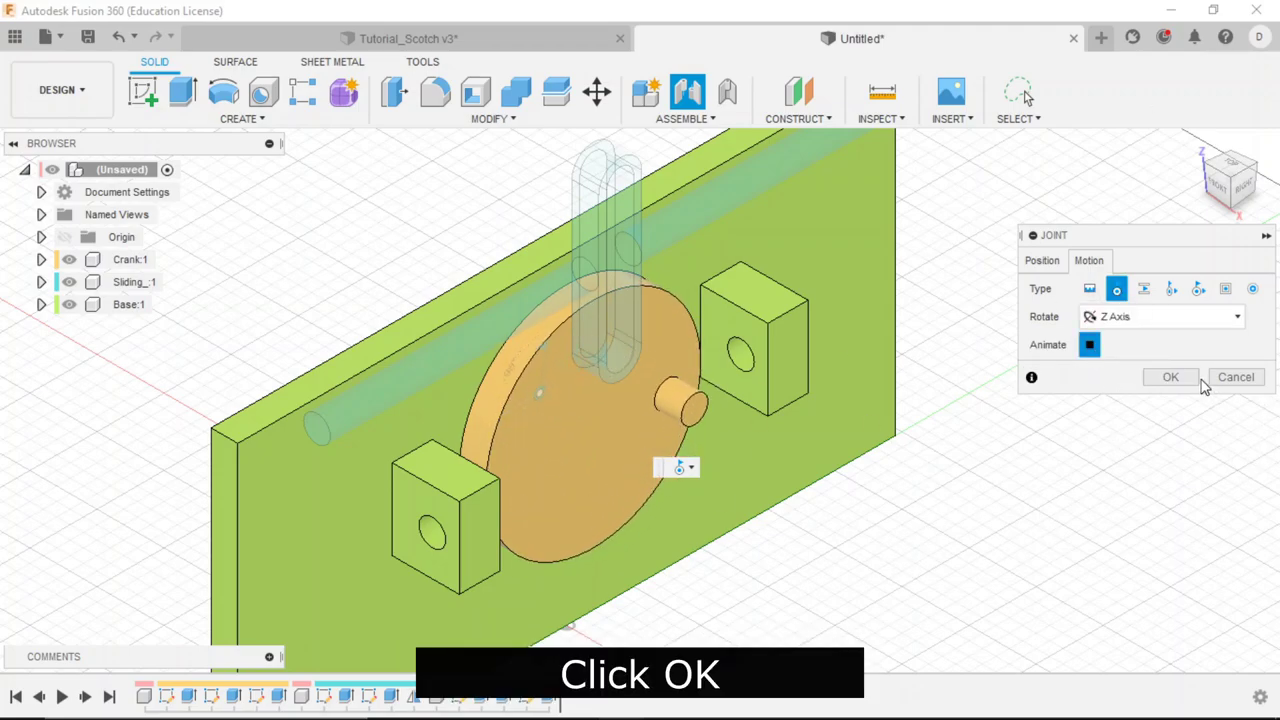
pyautogui.click(1170, 377)
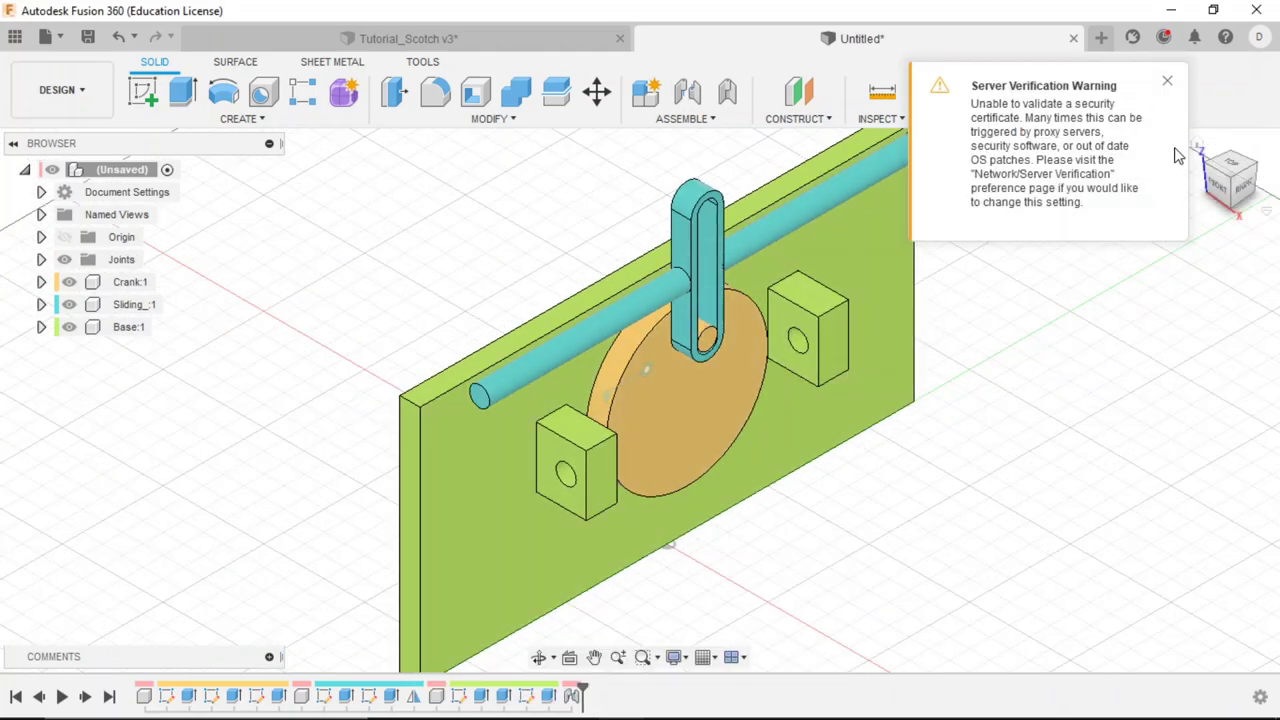
# Add a Slider joint along Z from the sliding part to the right block's hole.
pyautogui.click(1165, 83)
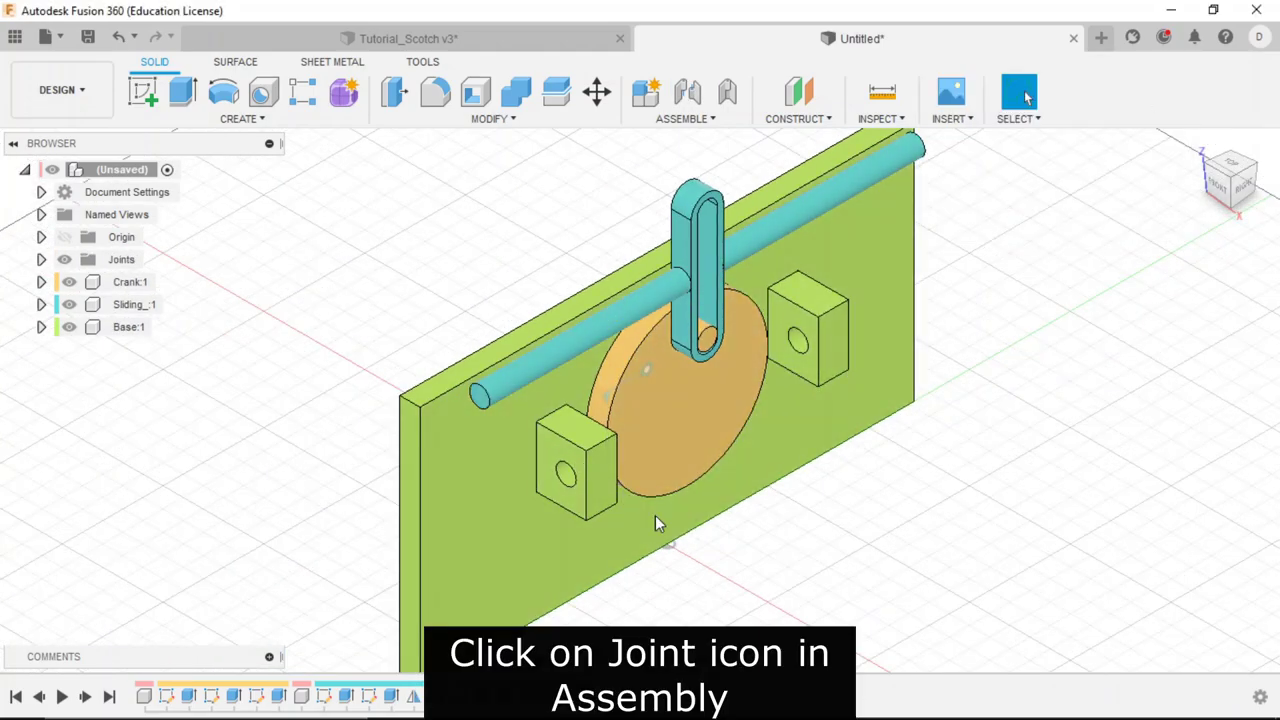
pyautogui.click(686, 92)
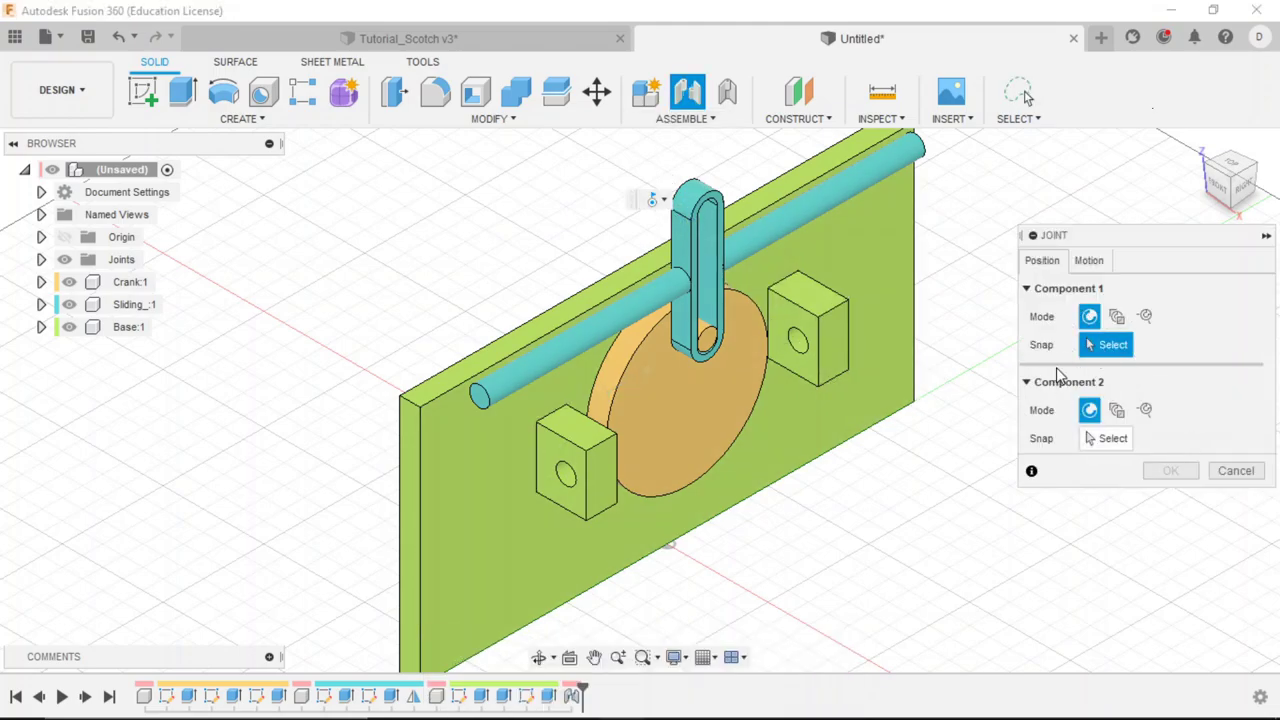
pyautogui.scroll(3, 830, 250)
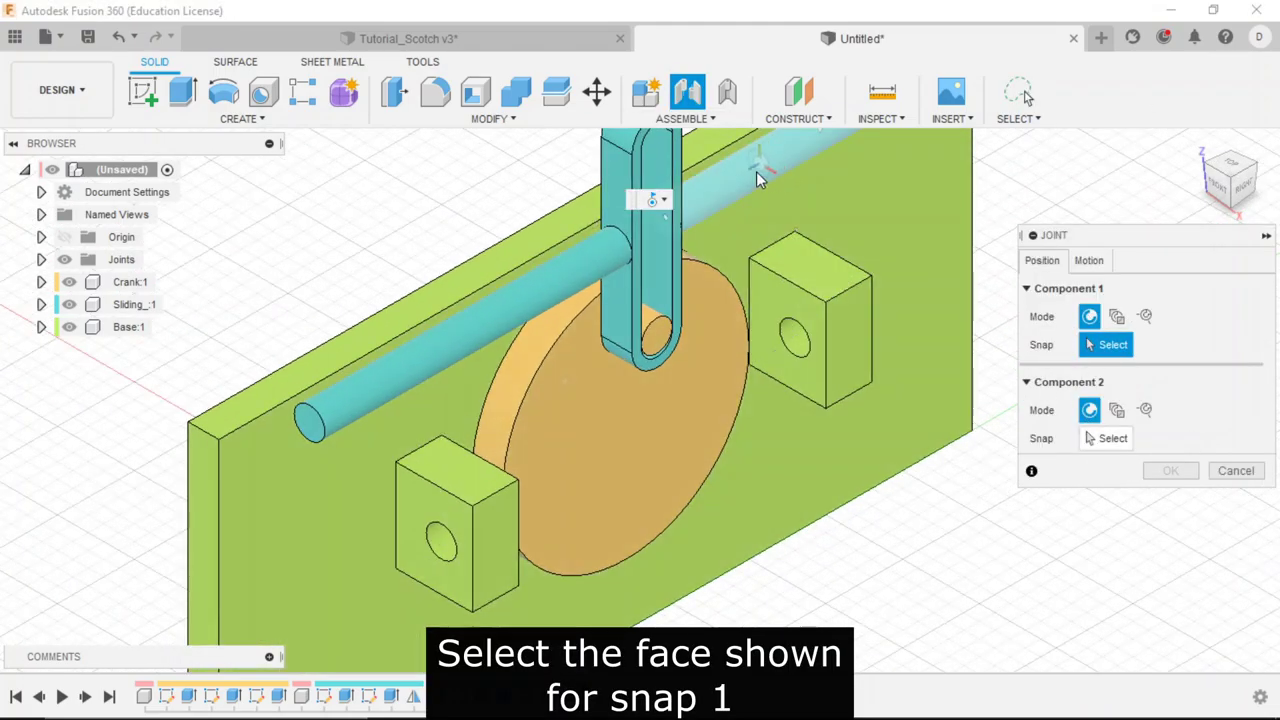
pyautogui.scroll(-2, 450, 368)
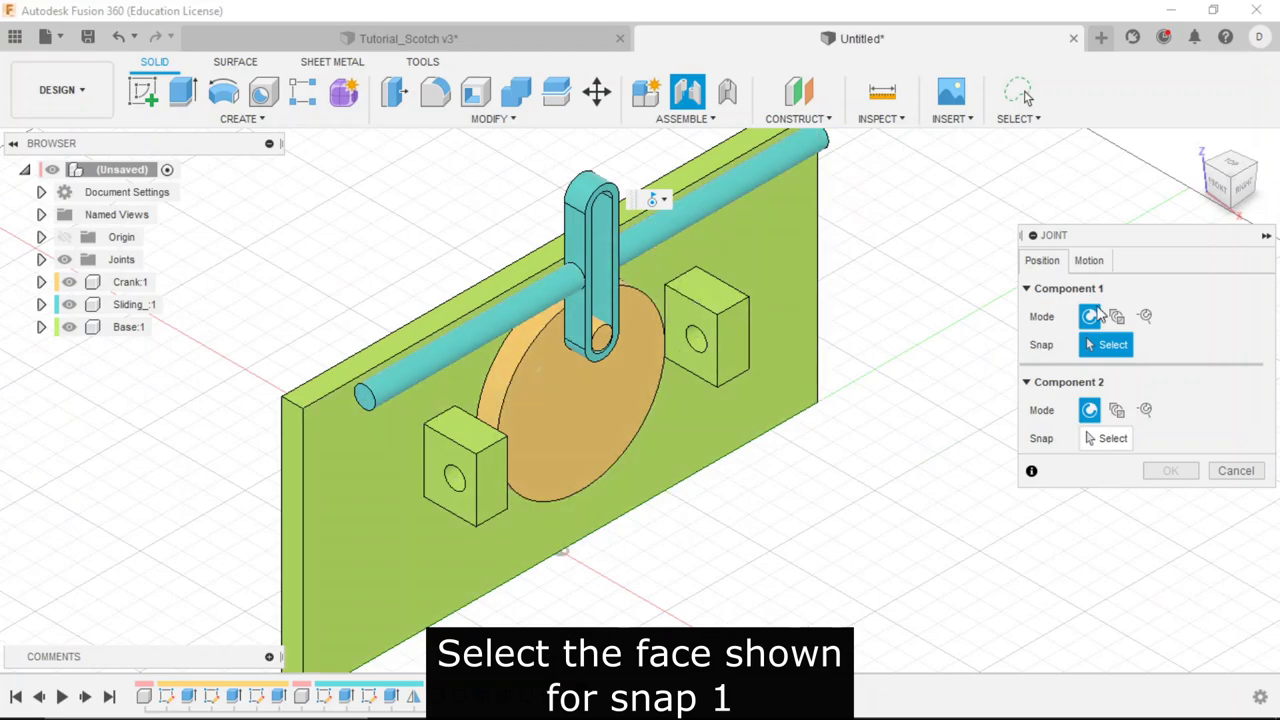
pyautogui.click(732, 196)
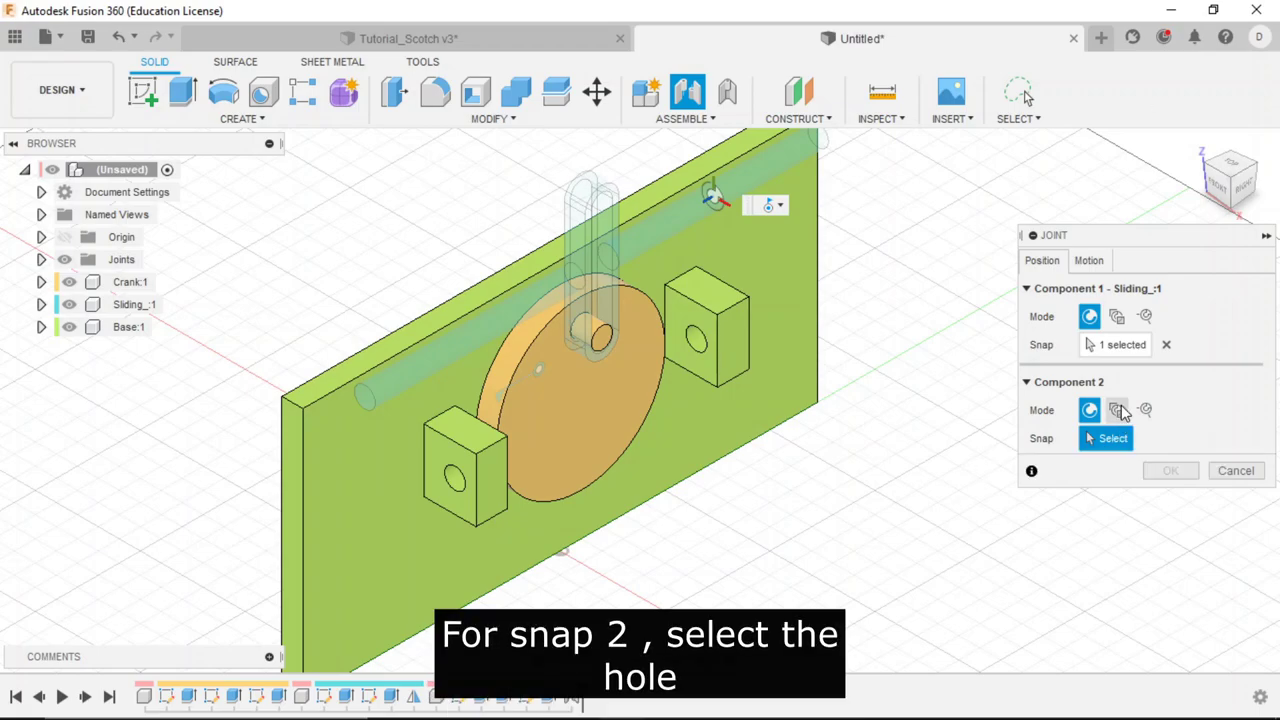
pyautogui.click(696, 340)
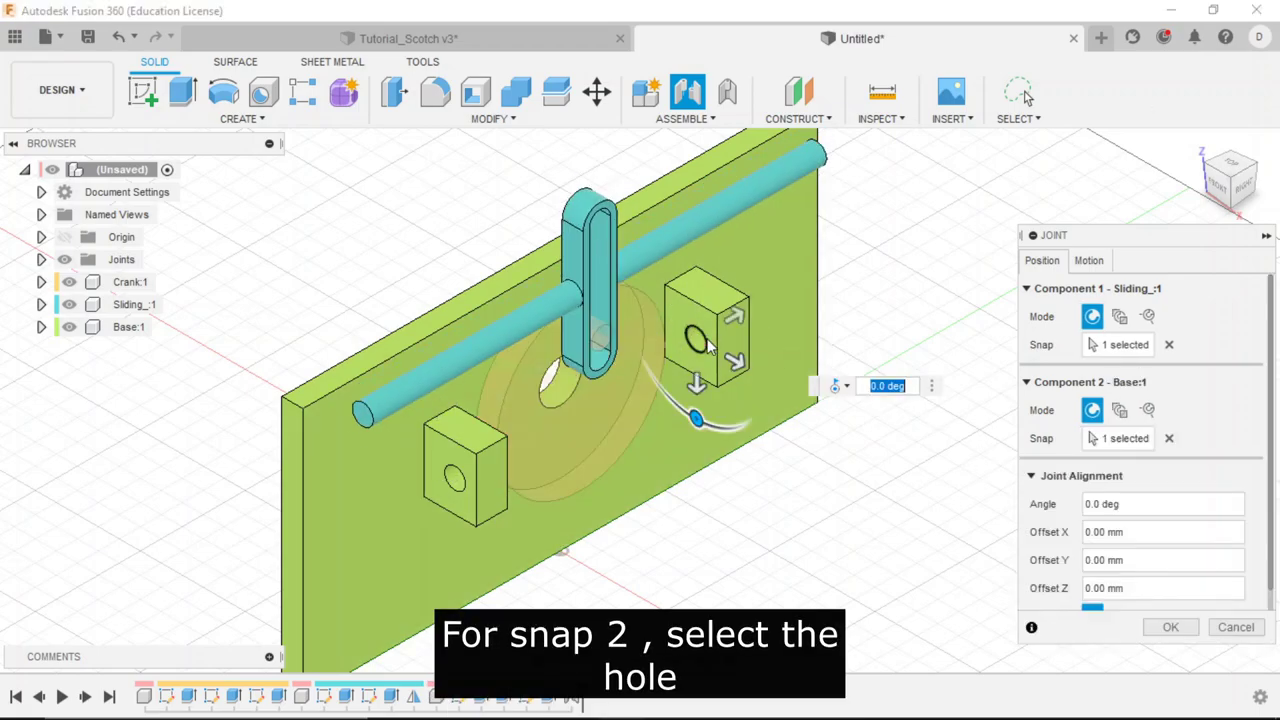
pyautogui.click(1089, 260)
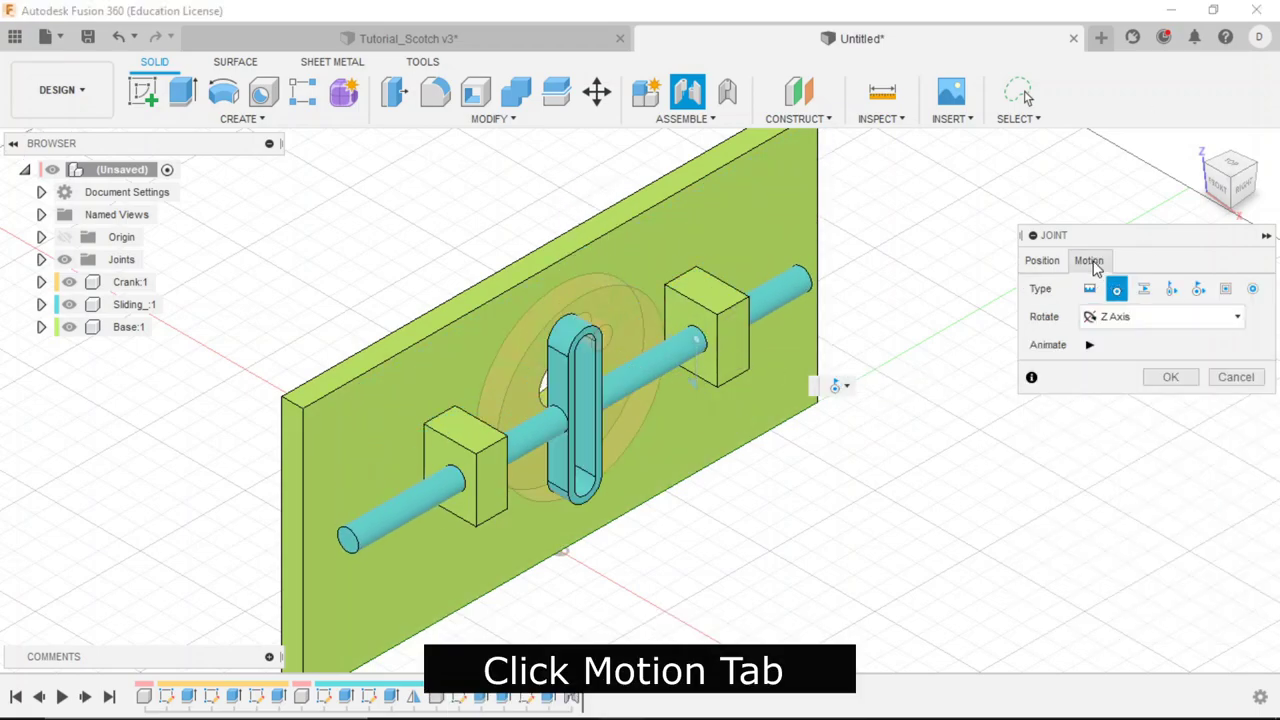
pyautogui.click(1145, 289)
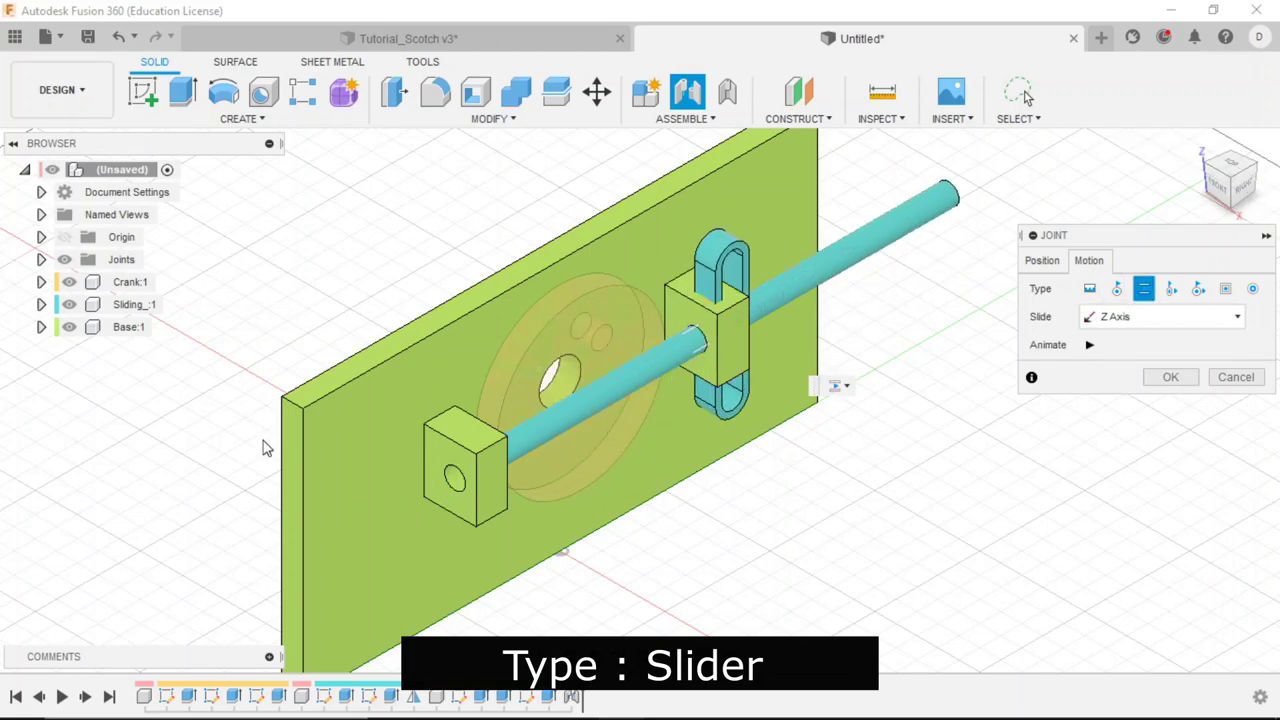
pyautogui.click(1170, 377)
# Ground the Base:1 component so it stays fixed.
pyautogui.scroll(3, 610, 350)
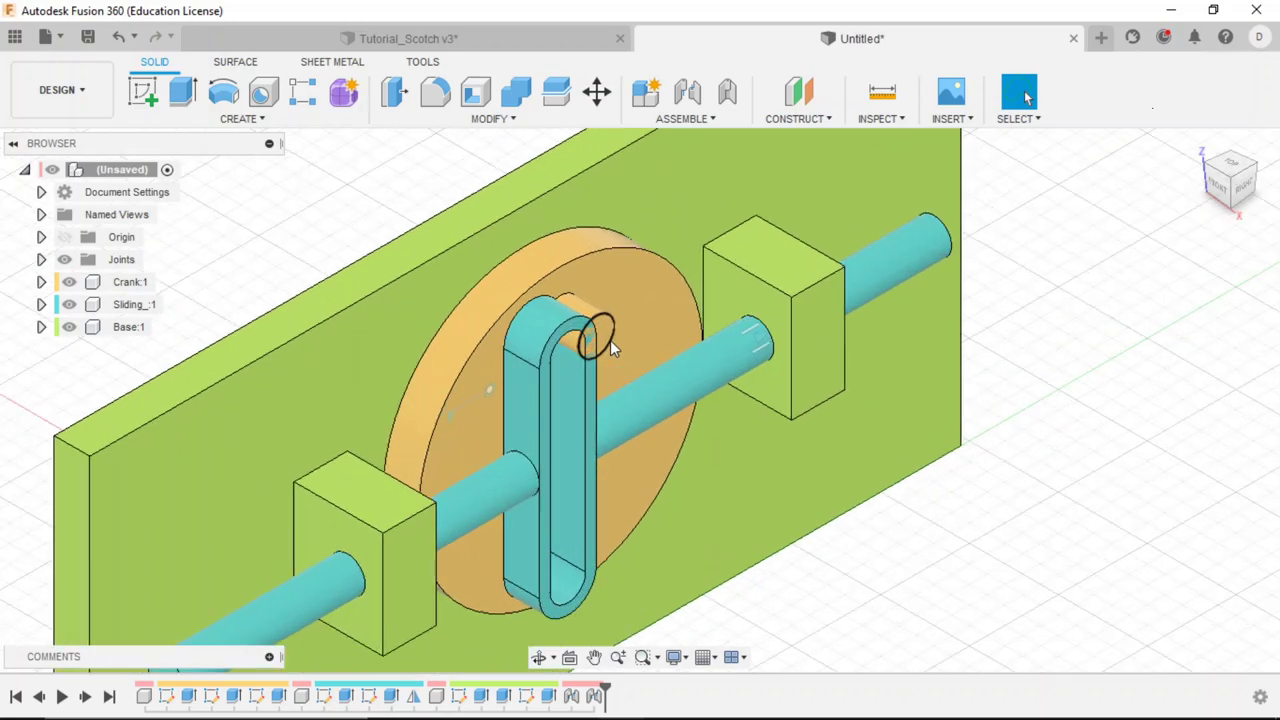
pyautogui.scroll(3, 600, 335)
pyautogui.scroll(2, 620, 300)
pyautogui.scroll(-2, 636, 268)
pyautogui.scroll(-2, 728, 327)
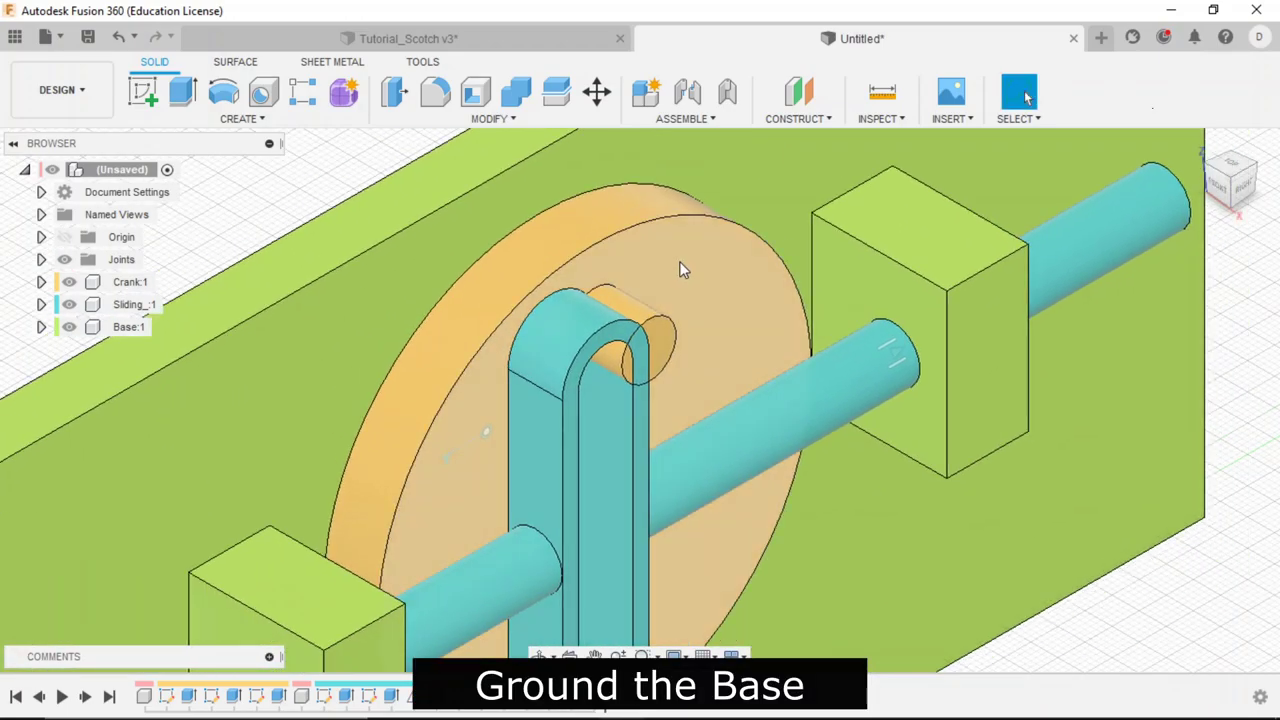
pyautogui.scroll(-1, 679, 261)
pyautogui.scroll(-2, 1049, 363)
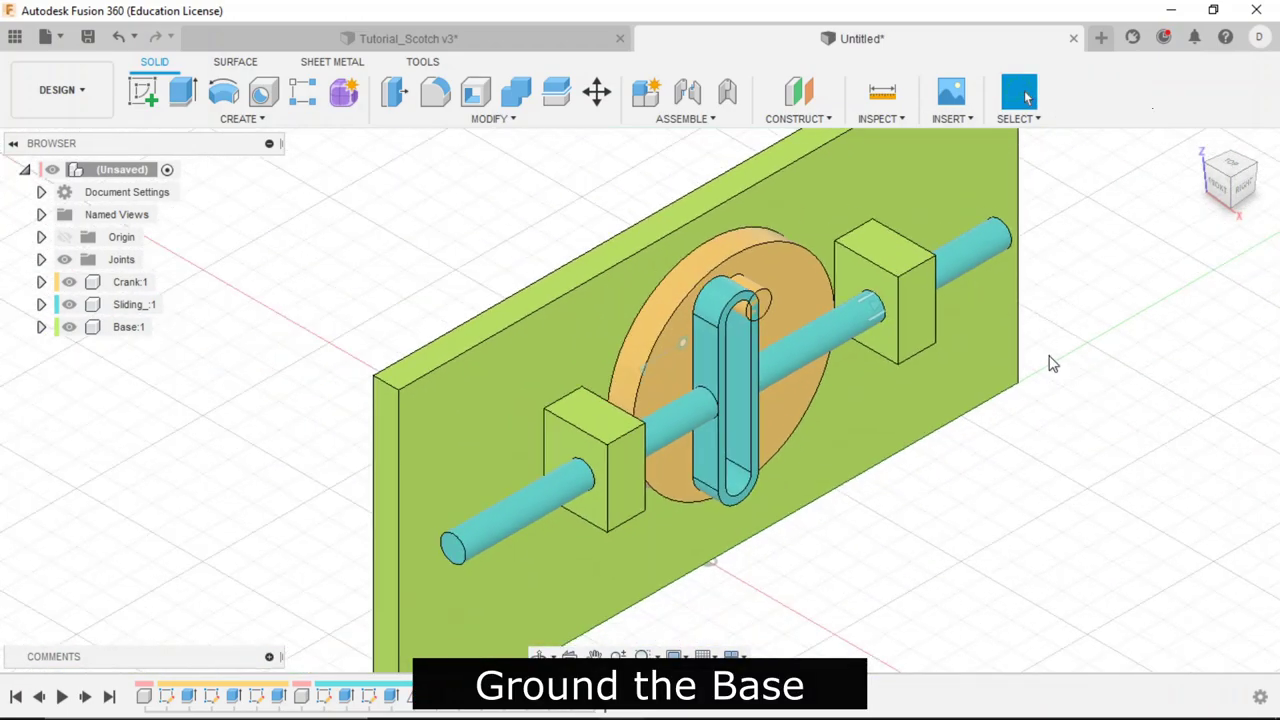
pyautogui.scroll(-1, 800, 350)
pyautogui.click(552, 364)
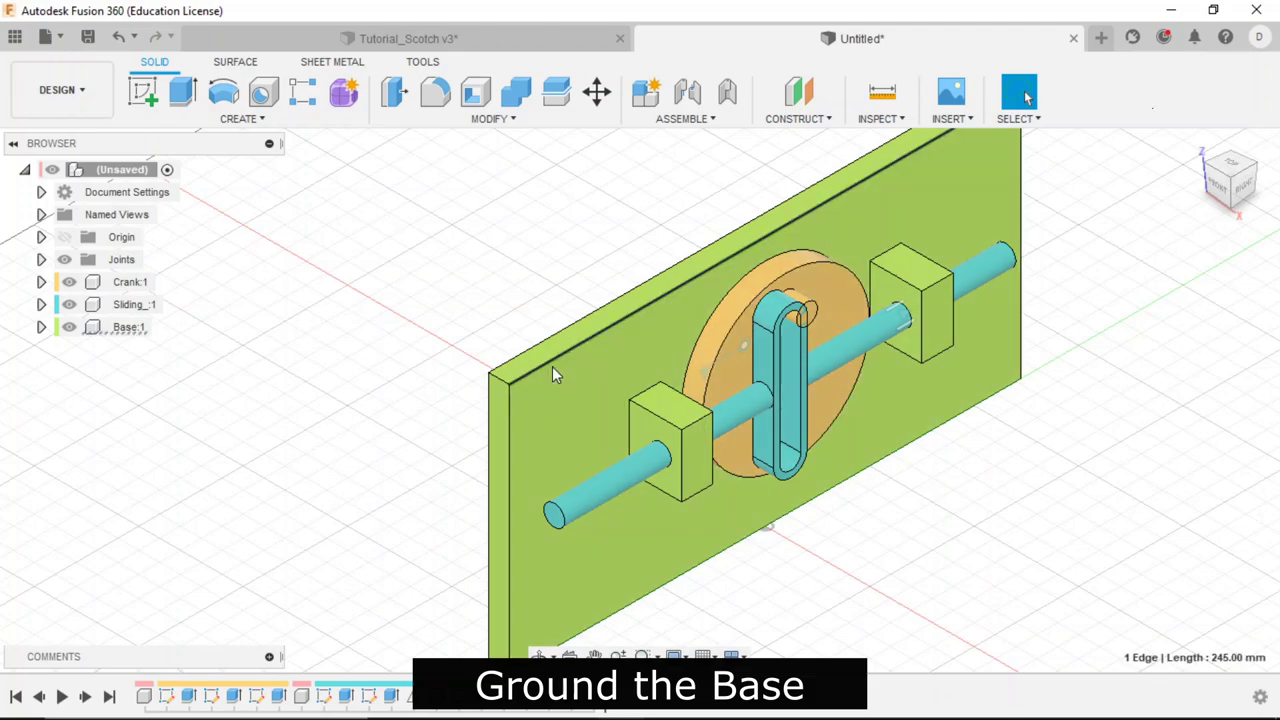
pyautogui.click(120, 330)
pyautogui.rightClick(120, 330)
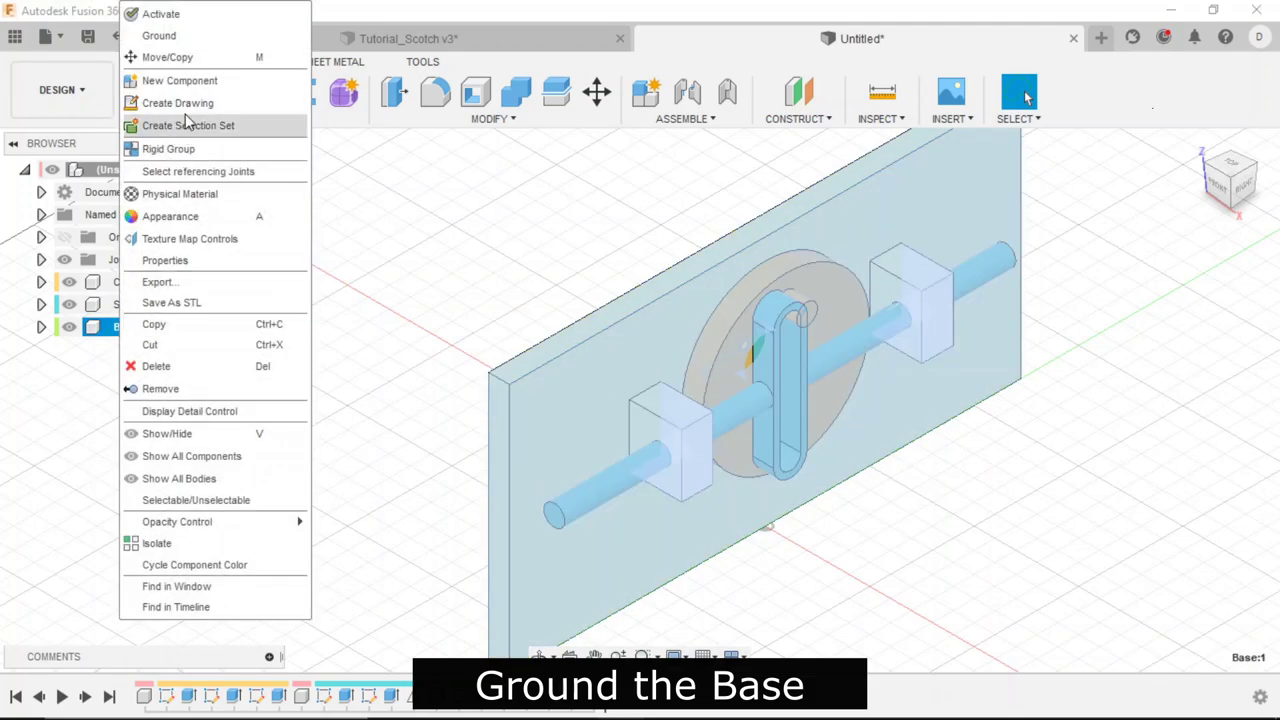
pyautogui.click(220, 36)
pyautogui.click(494, 240)
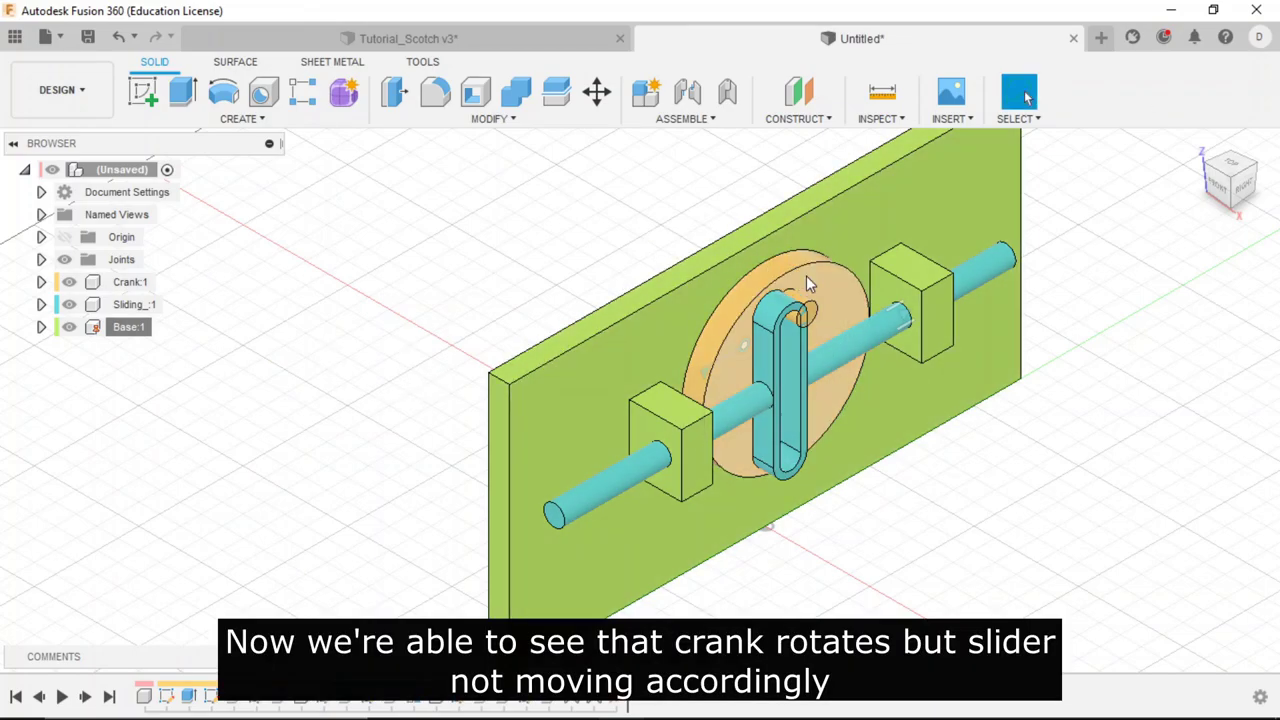
# Rotate the crank to test its motion, revert it, and switch to the Right view.
pyautogui.moveTo(805, 285); pyautogui.dragTo(752, 442)
pyautogui.click(1120, 95)
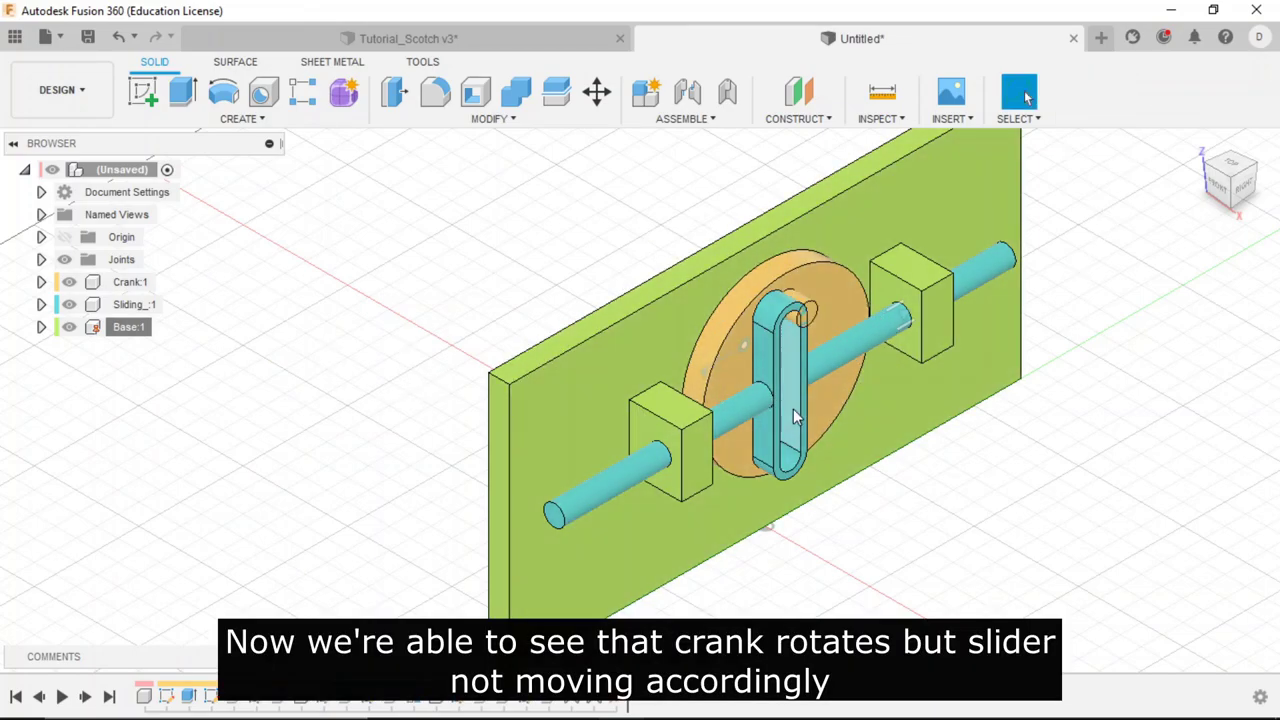
pyautogui.scroll(3, 1112, 232)
pyautogui.click(1218, 182)
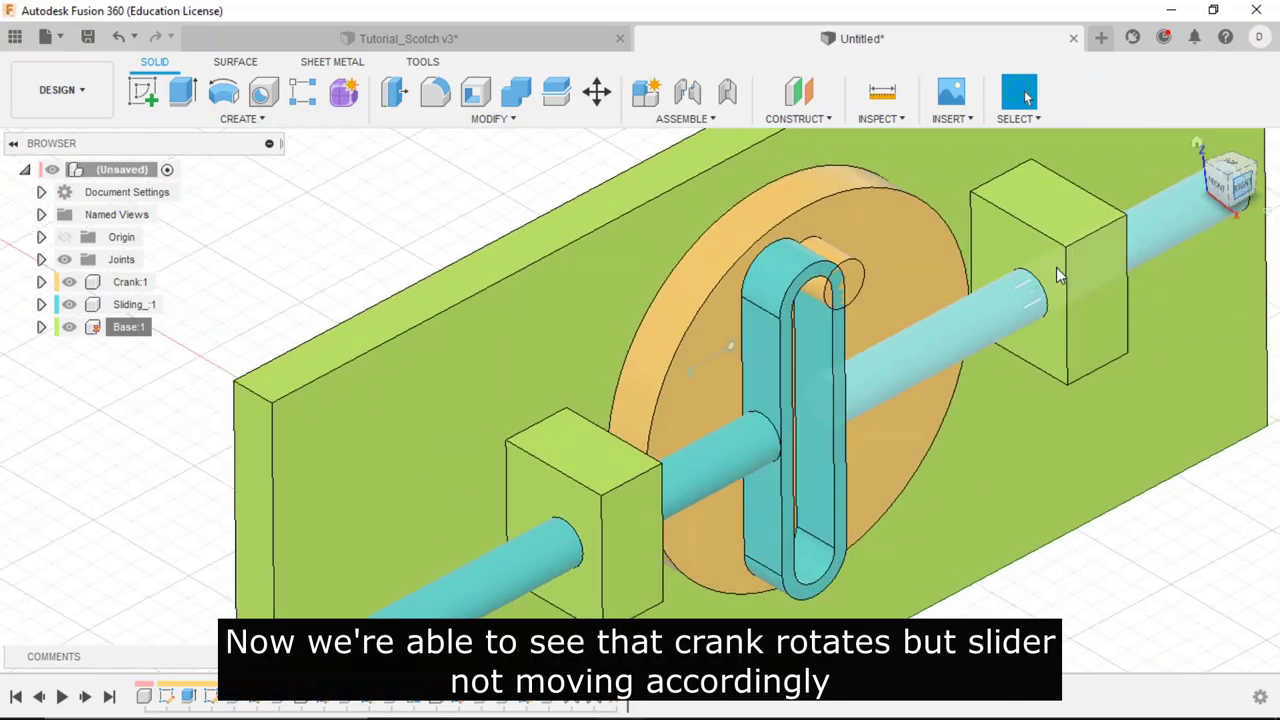
# Align the slider's slot semicircle to the crank pin circle and capture the position.
pyautogui.click(489, 127)
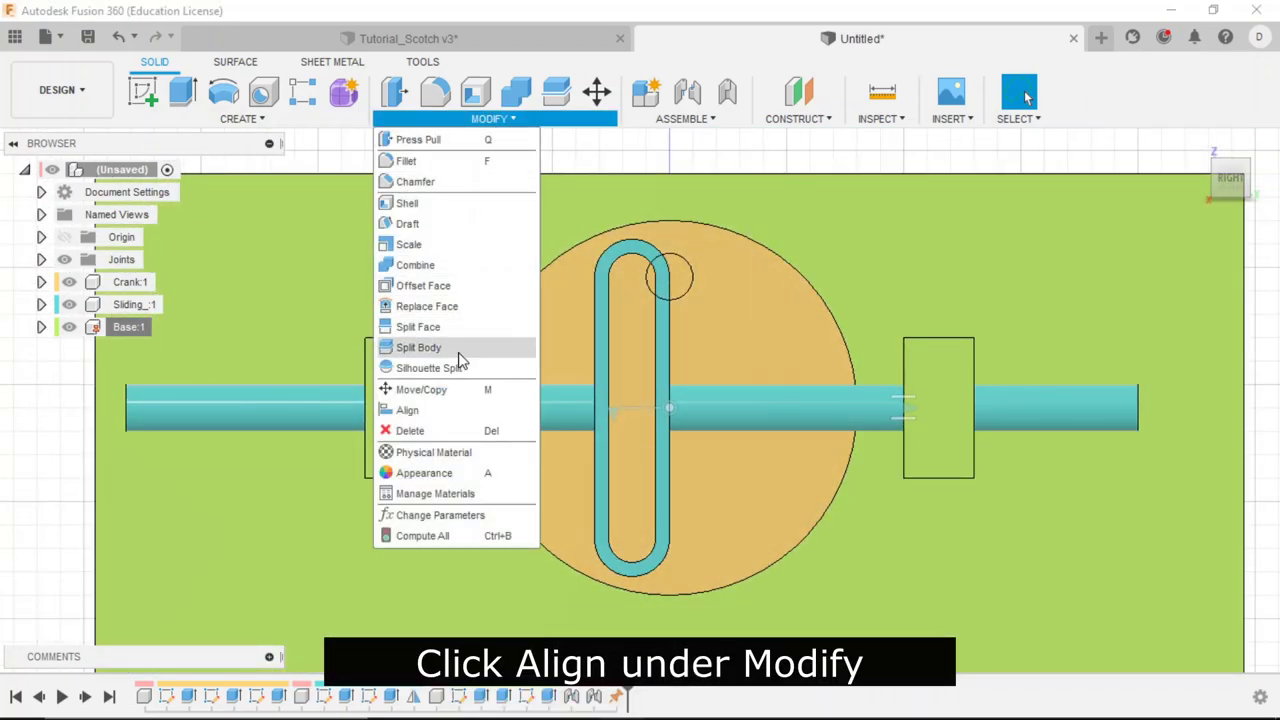
pyautogui.click(428, 412)
pyautogui.scroll(3, 627, 225)
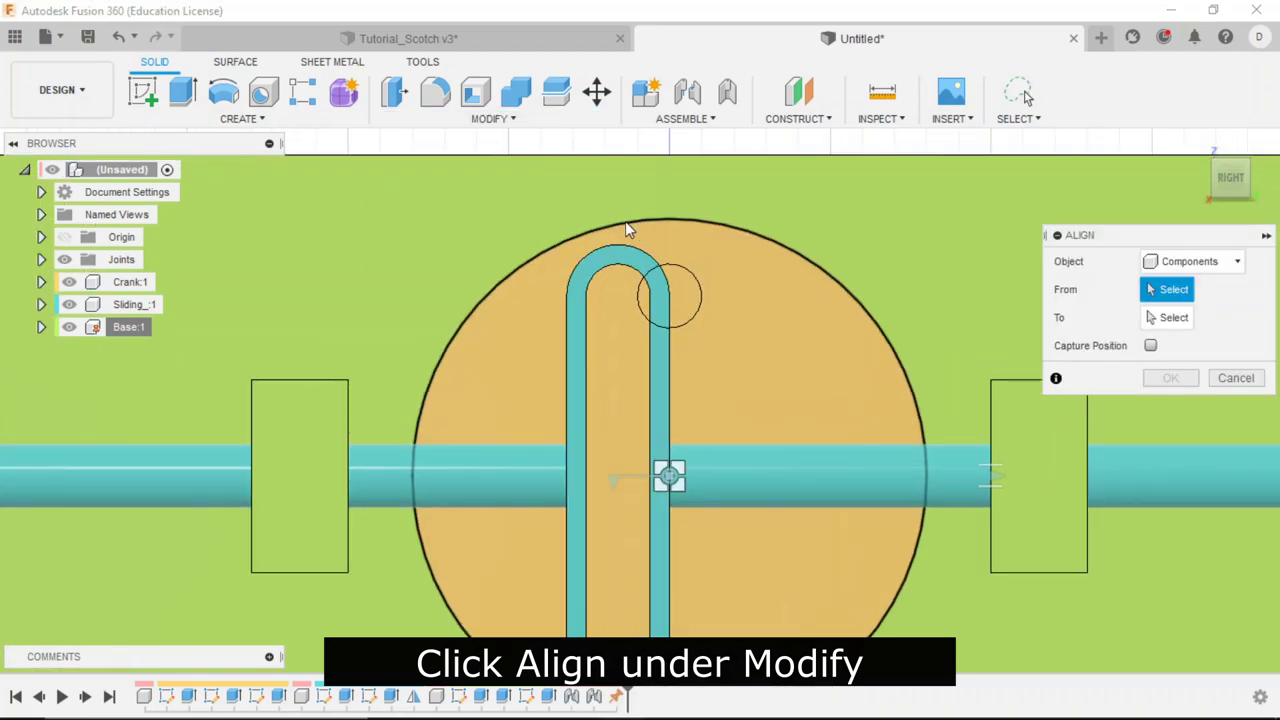
pyautogui.scroll(2, 614, 277)
pyautogui.click(617, 320)
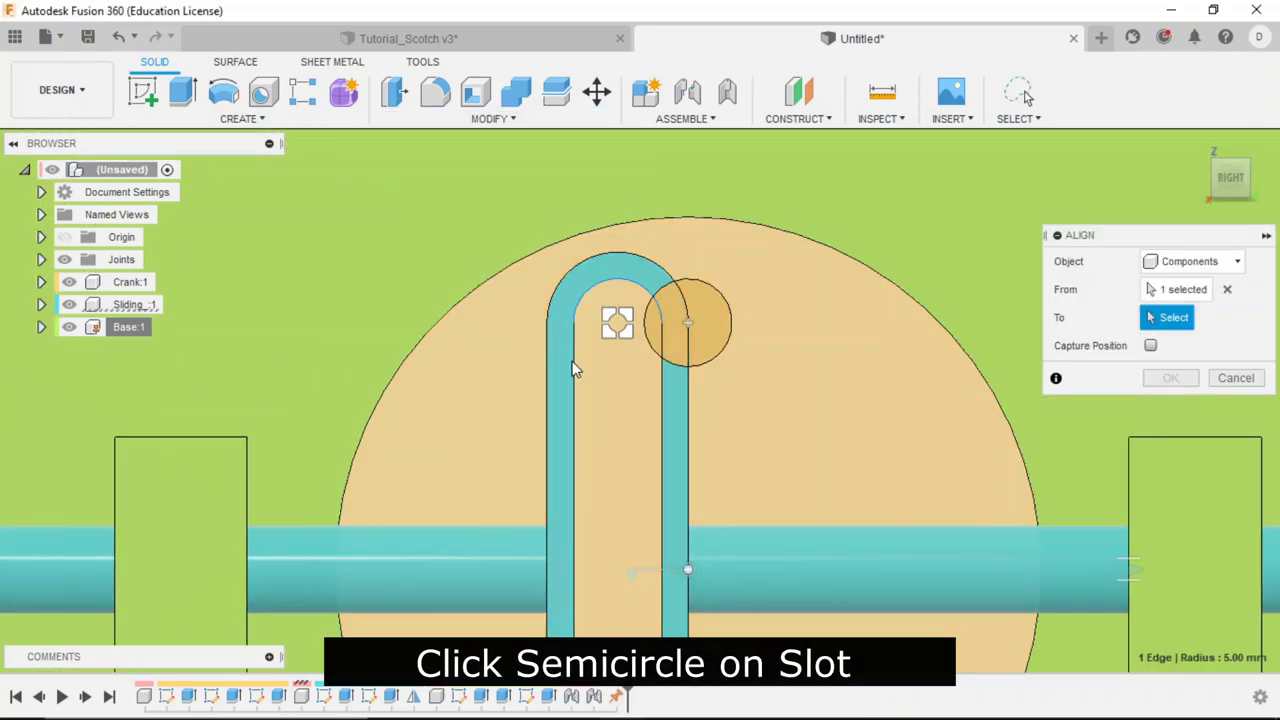
pyautogui.click(722, 308)
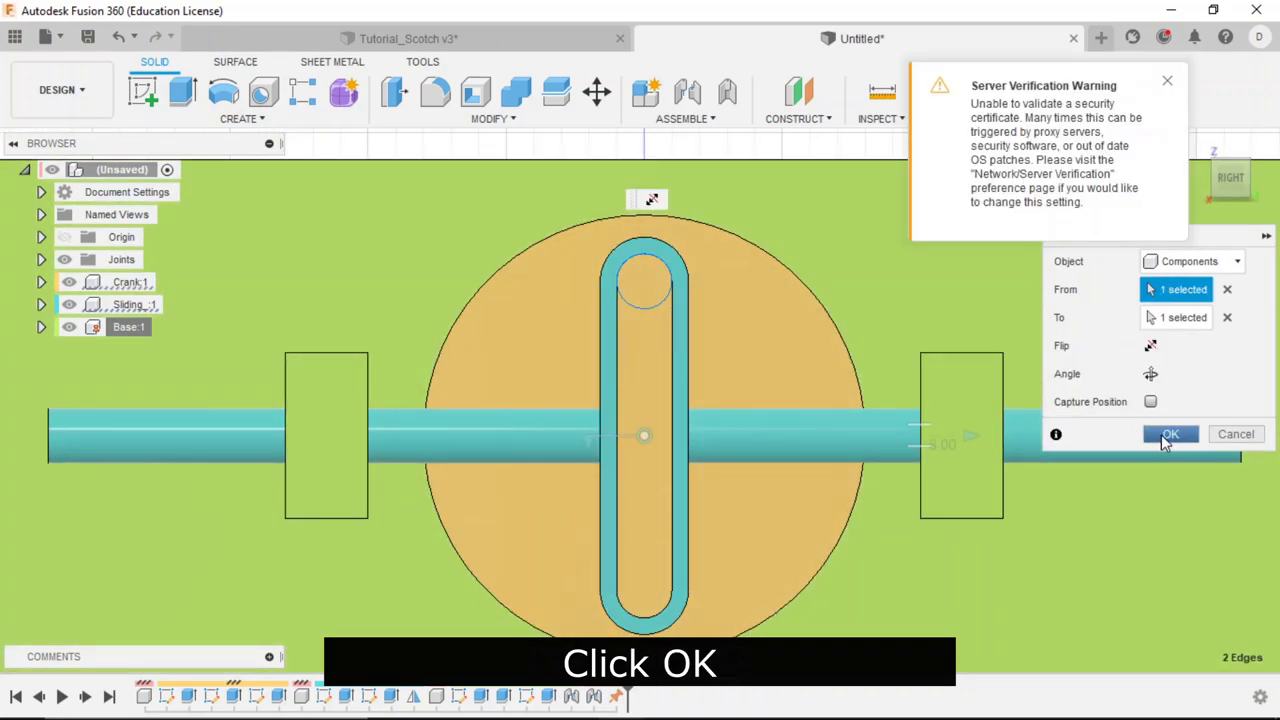
pyautogui.click(1168, 434)
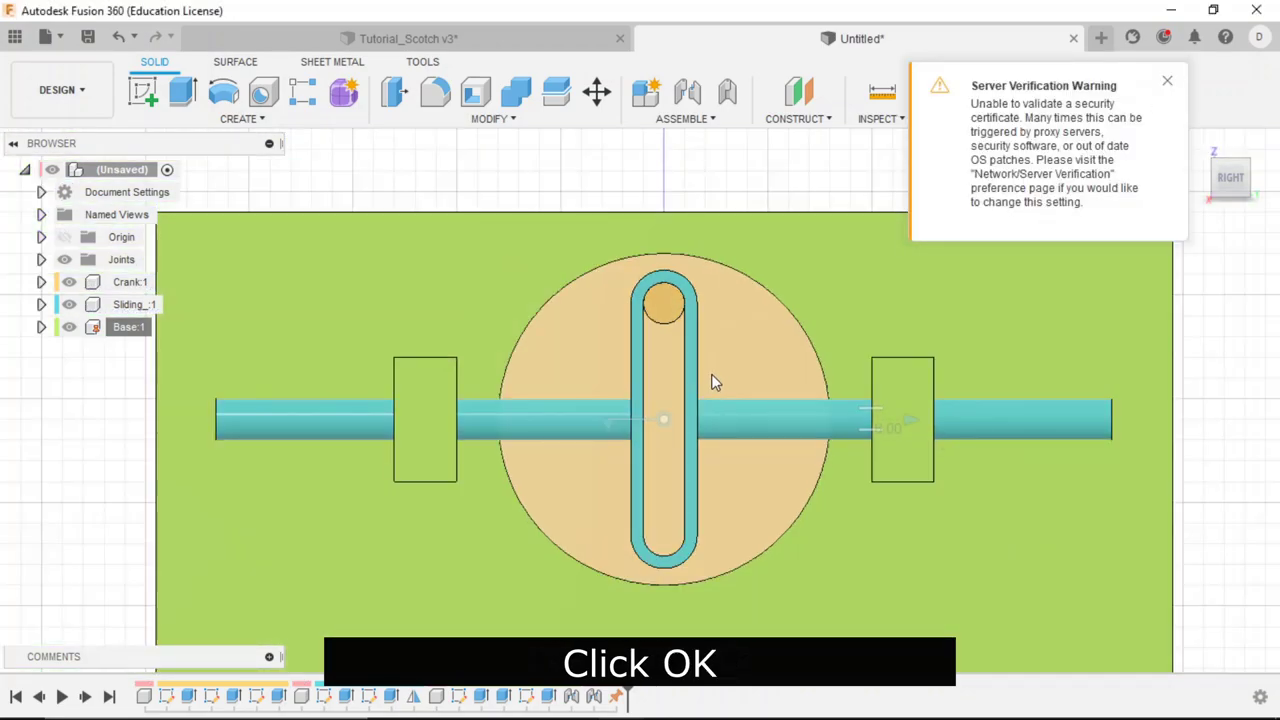
pyautogui.click(1167, 80)
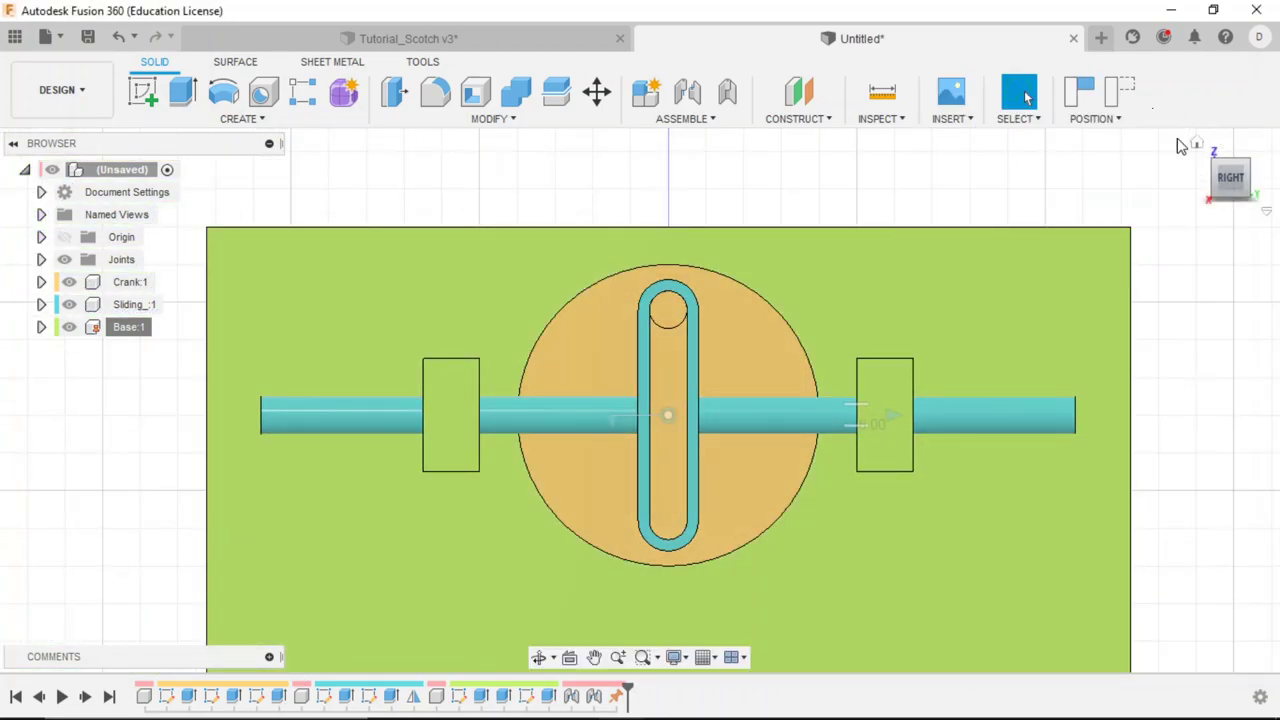
pyautogui.click(1074, 96)
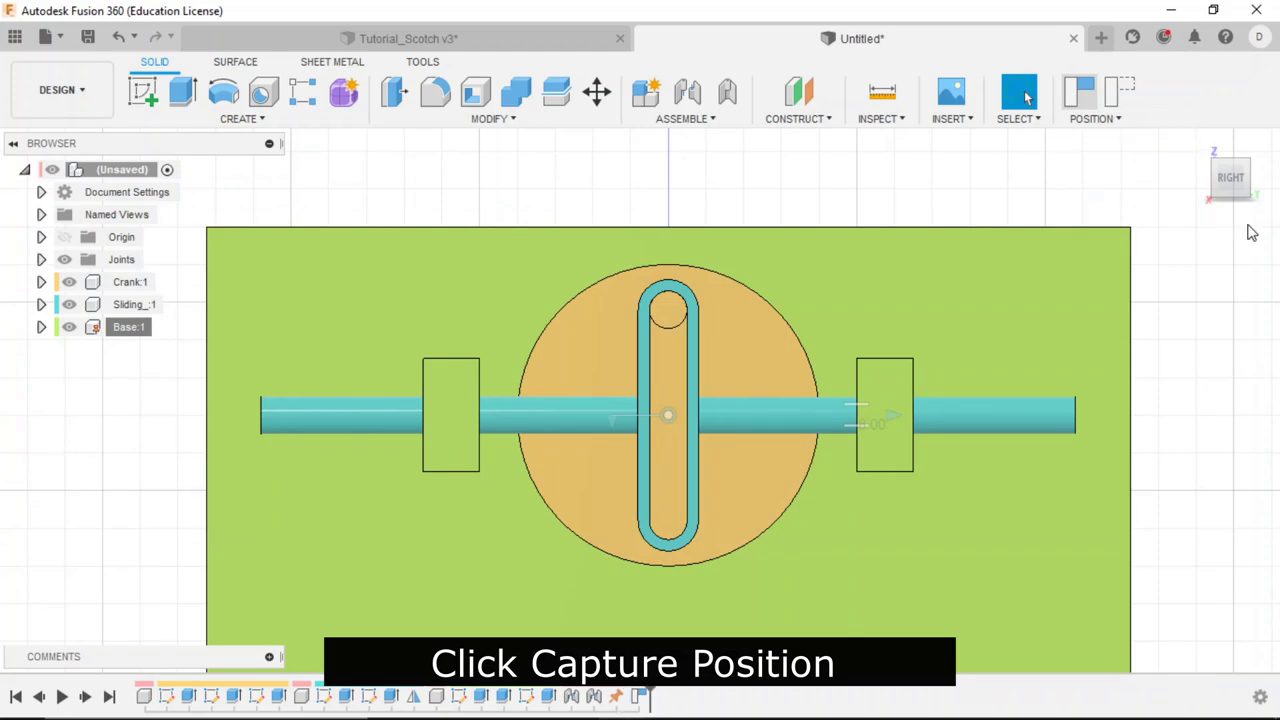
pyautogui.moveTo(1230, 178)
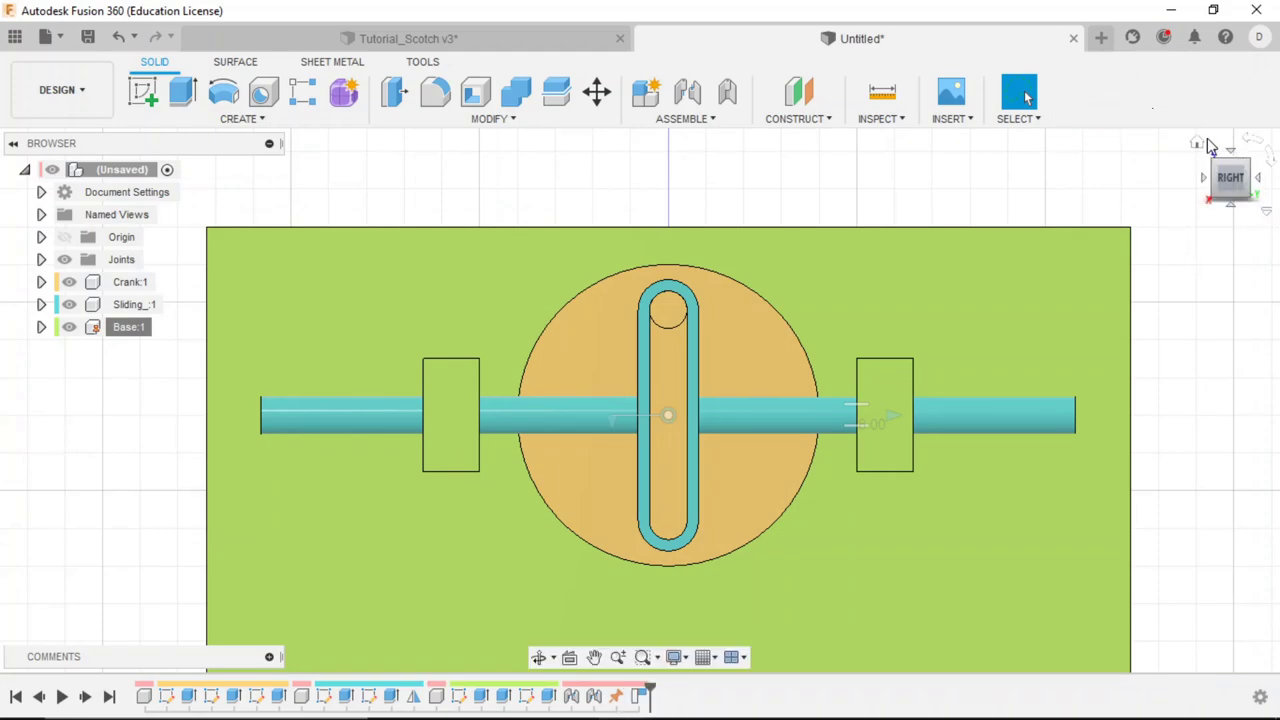
# Return to the home isometric view and enable contact for all components.
pyautogui.click(1203, 146)
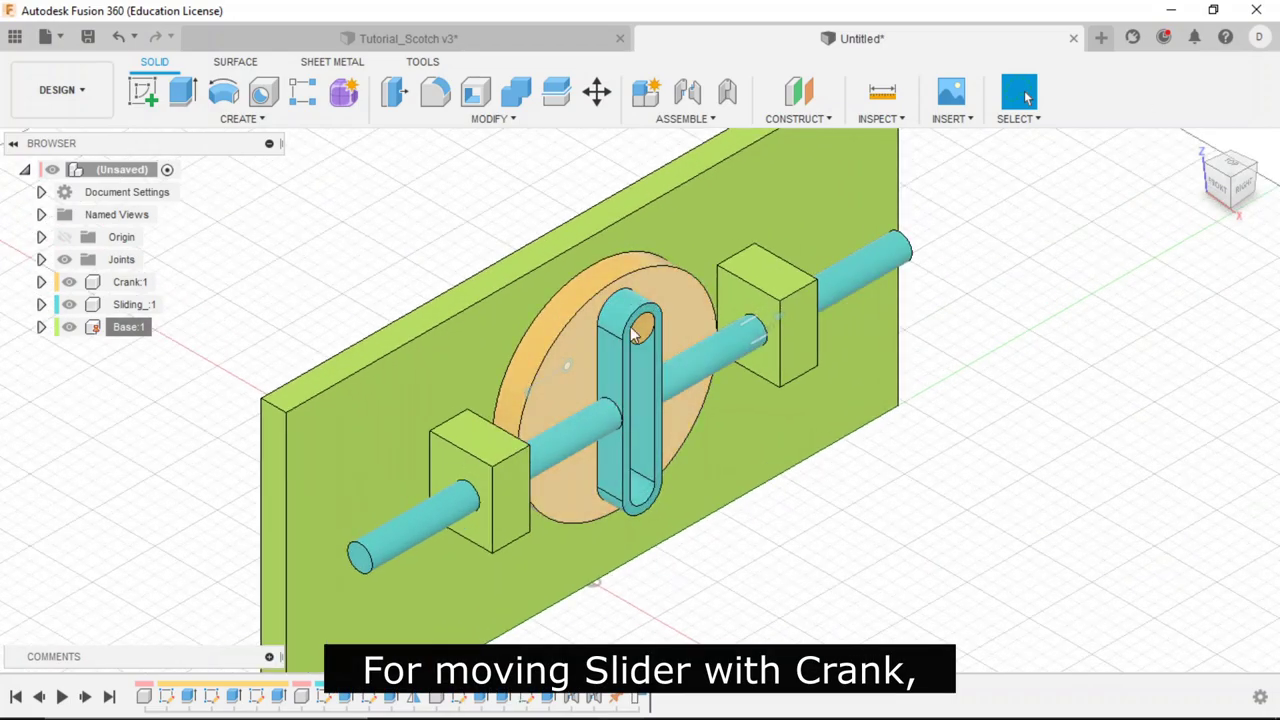
pyautogui.click(700, 121)
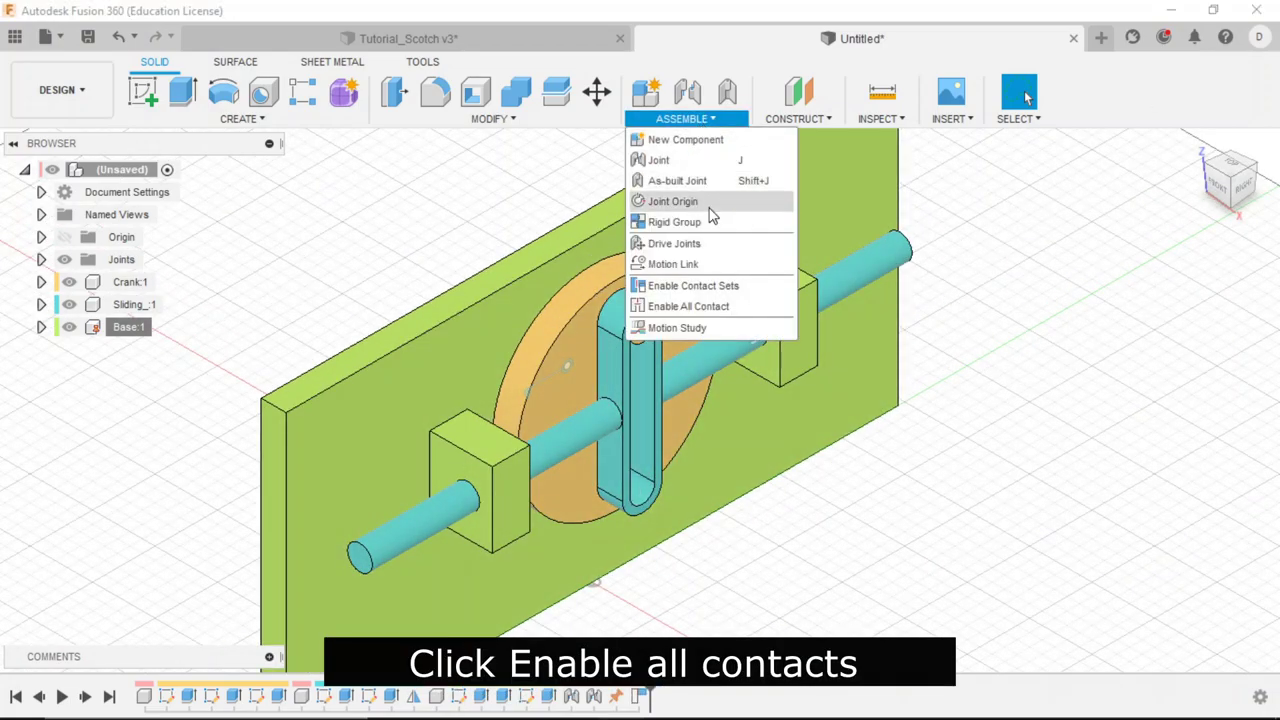
pyautogui.click(708, 310)
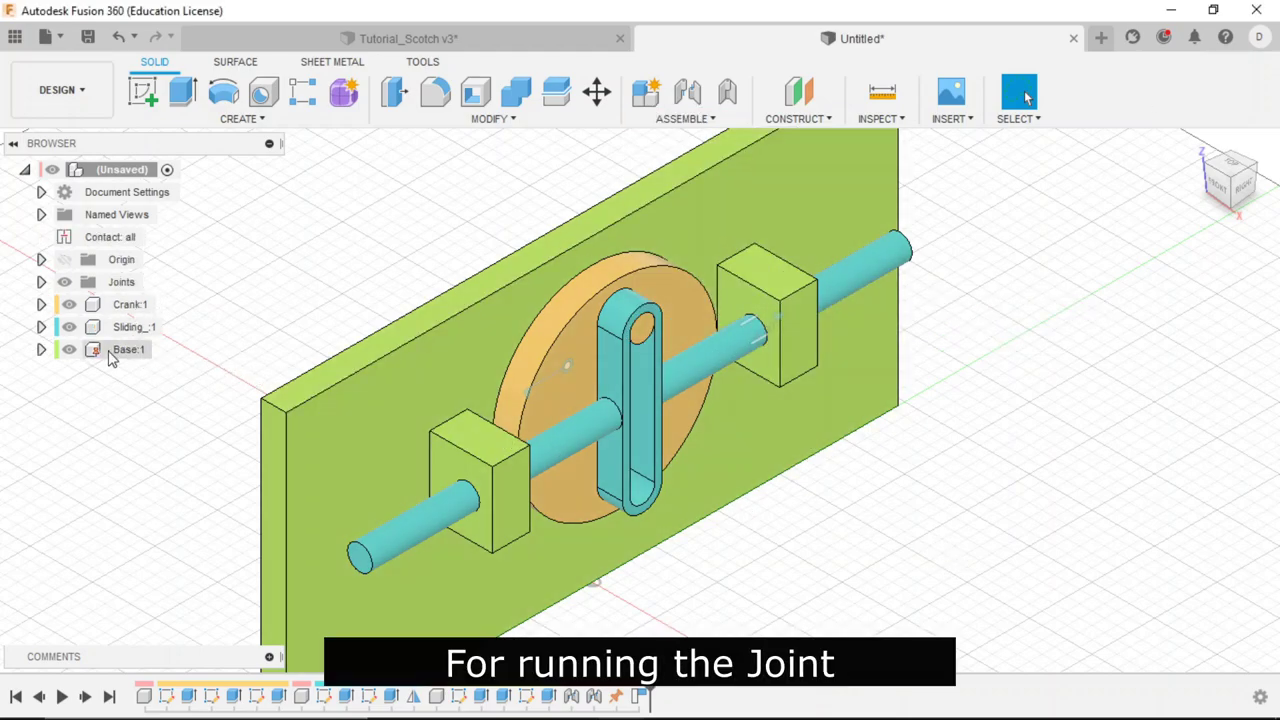
# Animate the whole model from the Rev1 joint so the crank drives the slider.
pyautogui.click(41, 282)
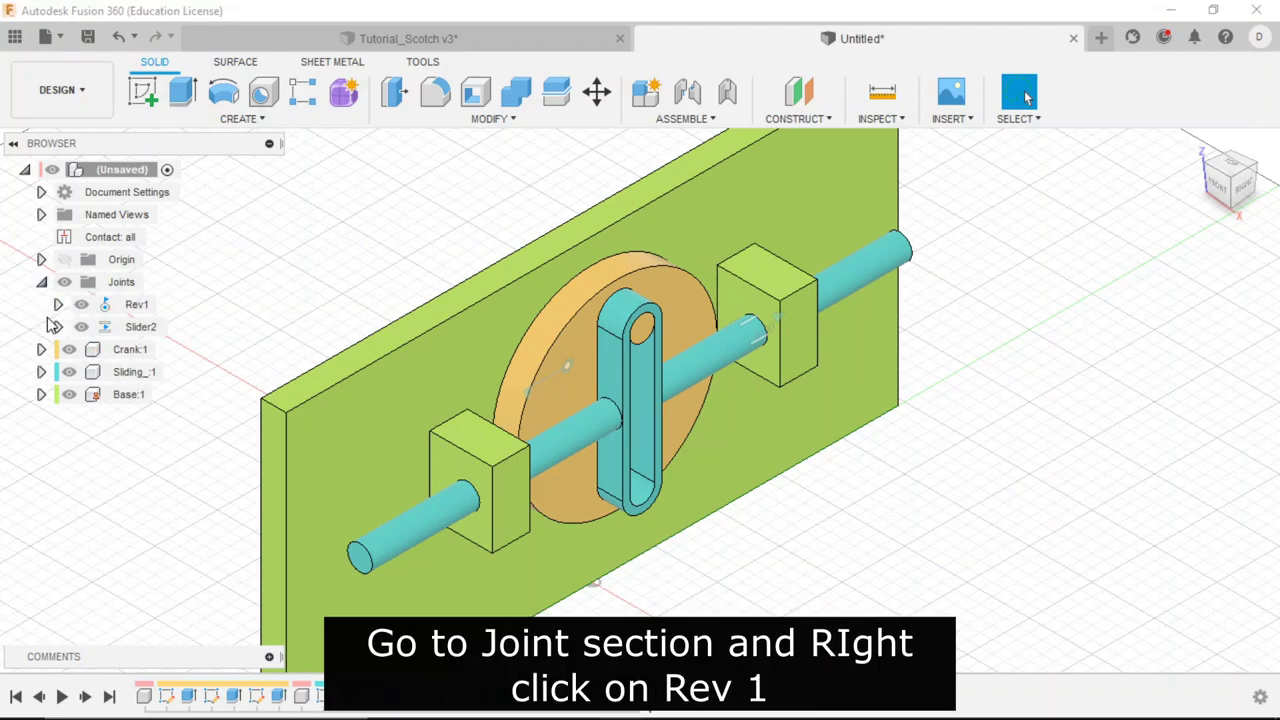
pyautogui.click(136, 306)
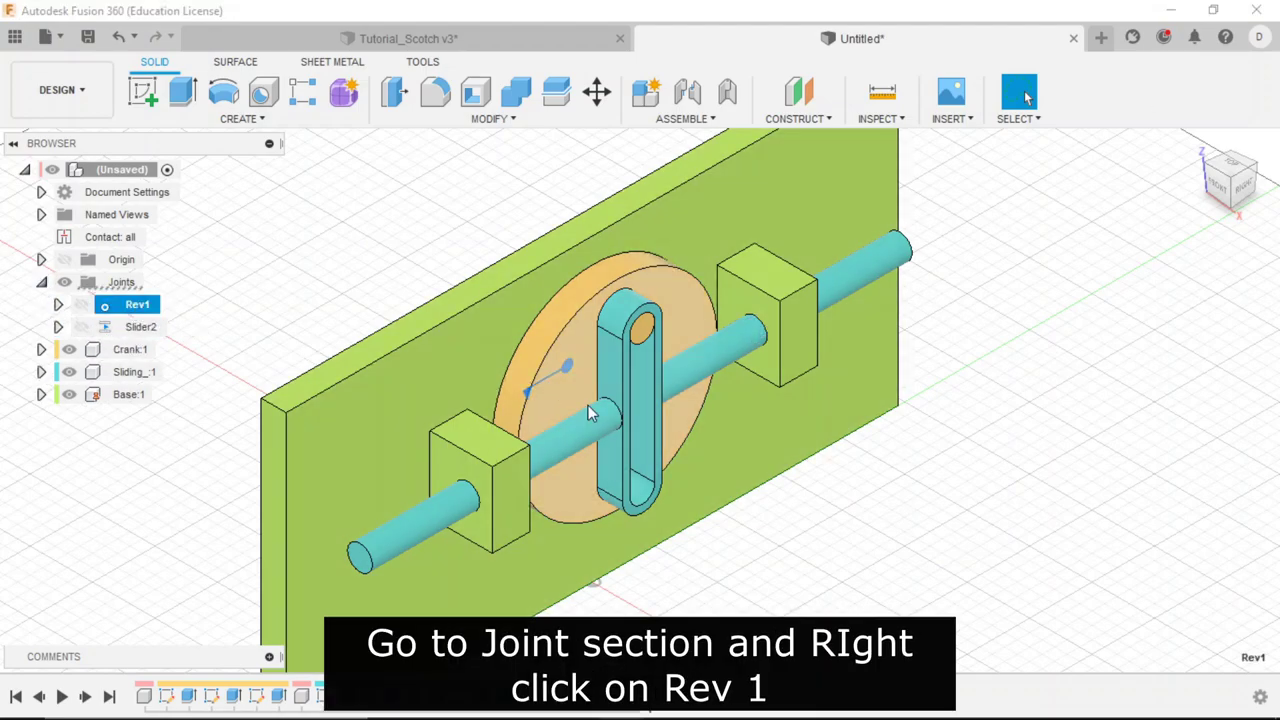
pyautogui.rightClick(128, 310)
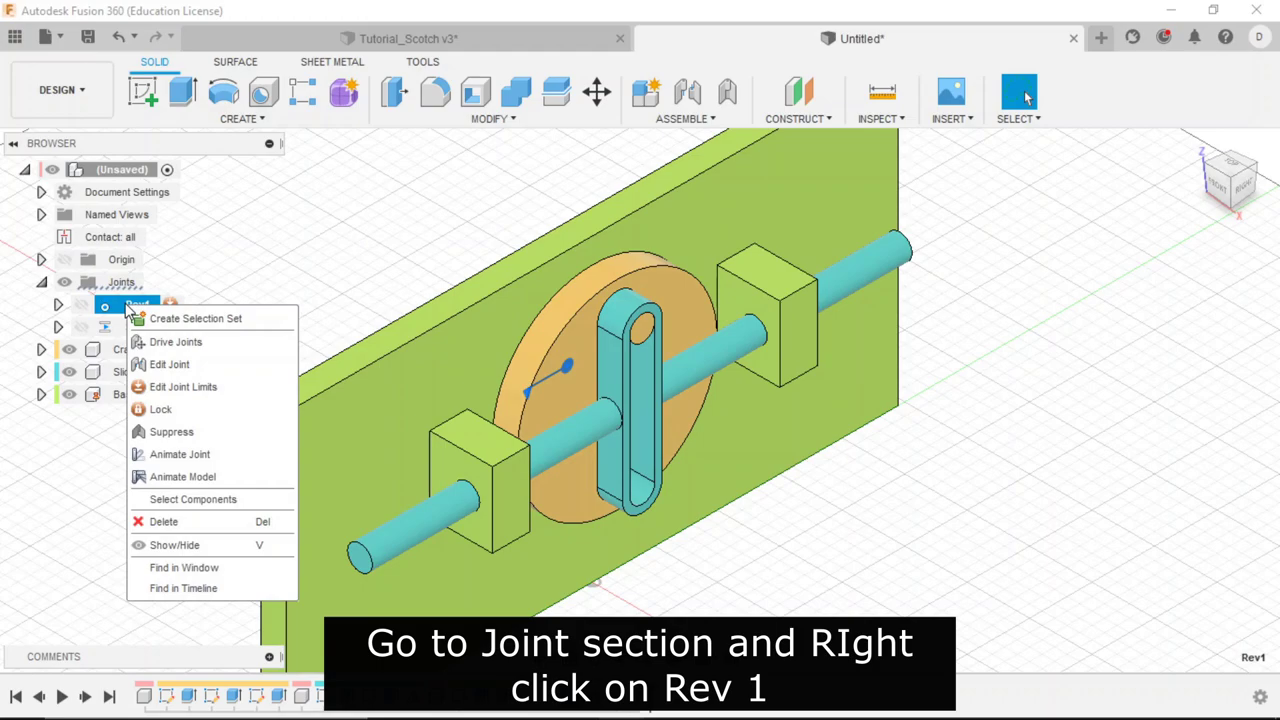
pyautogui.click(182, 477)
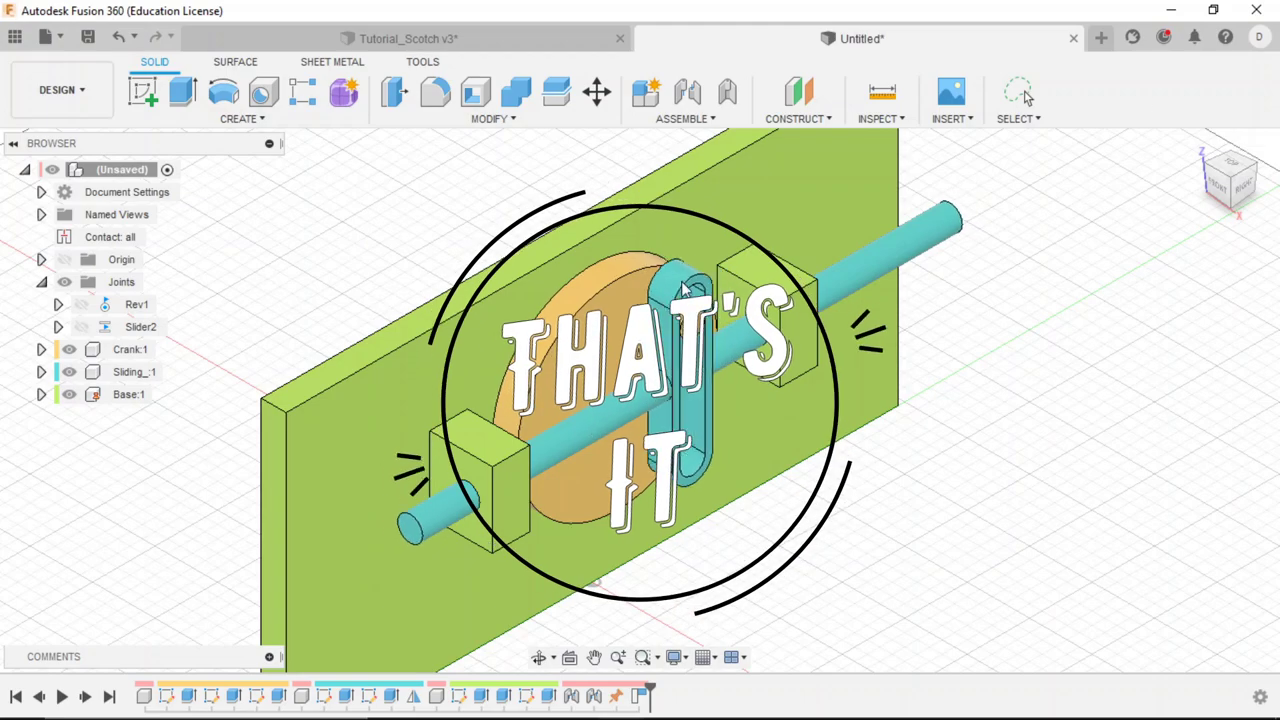
pyautogui.scroll(-2, 860, 375)
pyautogui.scroll(-2, 840, 385)
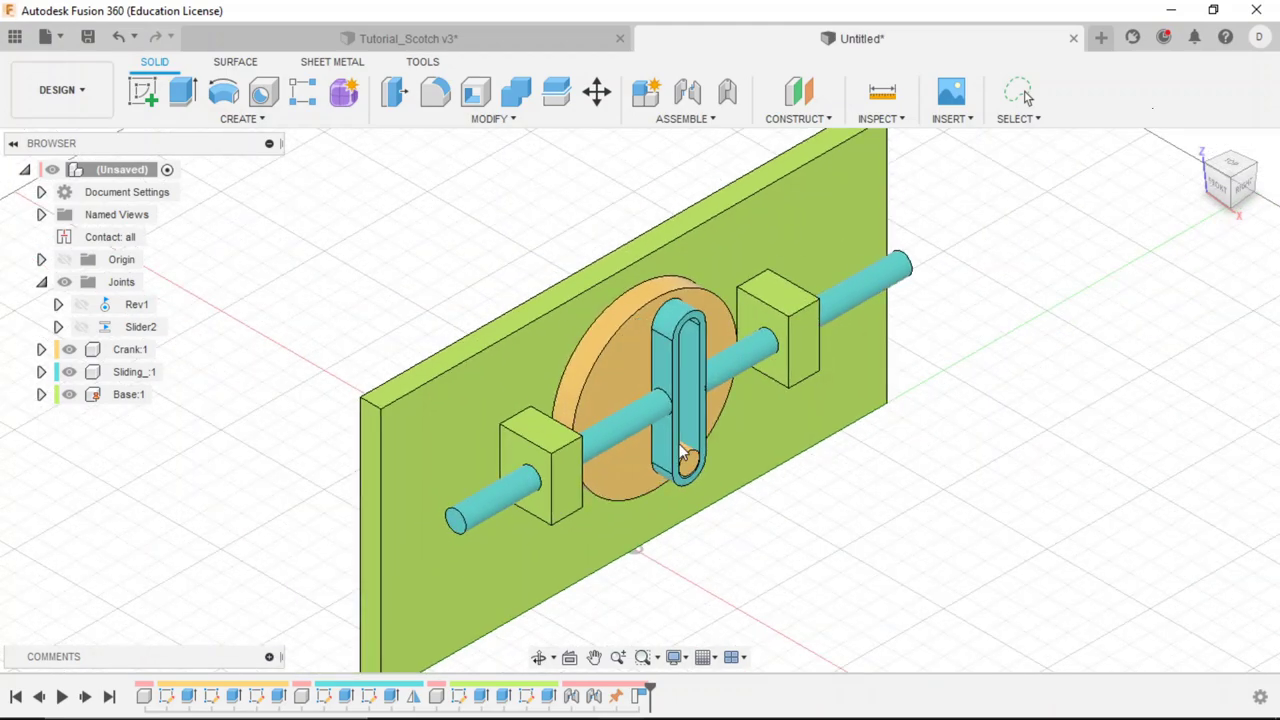
pyautogui.scroll(-1, 811, 397)
pyautogui.moveTo(1080, 445)
pyautogui.keyDown('shift'); pyautogui.mouseDown(button='middle')
pyautogui.moveTo(771, 442)
pyautogui.moveTo(1003, 391)
pyautogui.mouseUp(button='middle'); pyautogui.keyUp('shift')
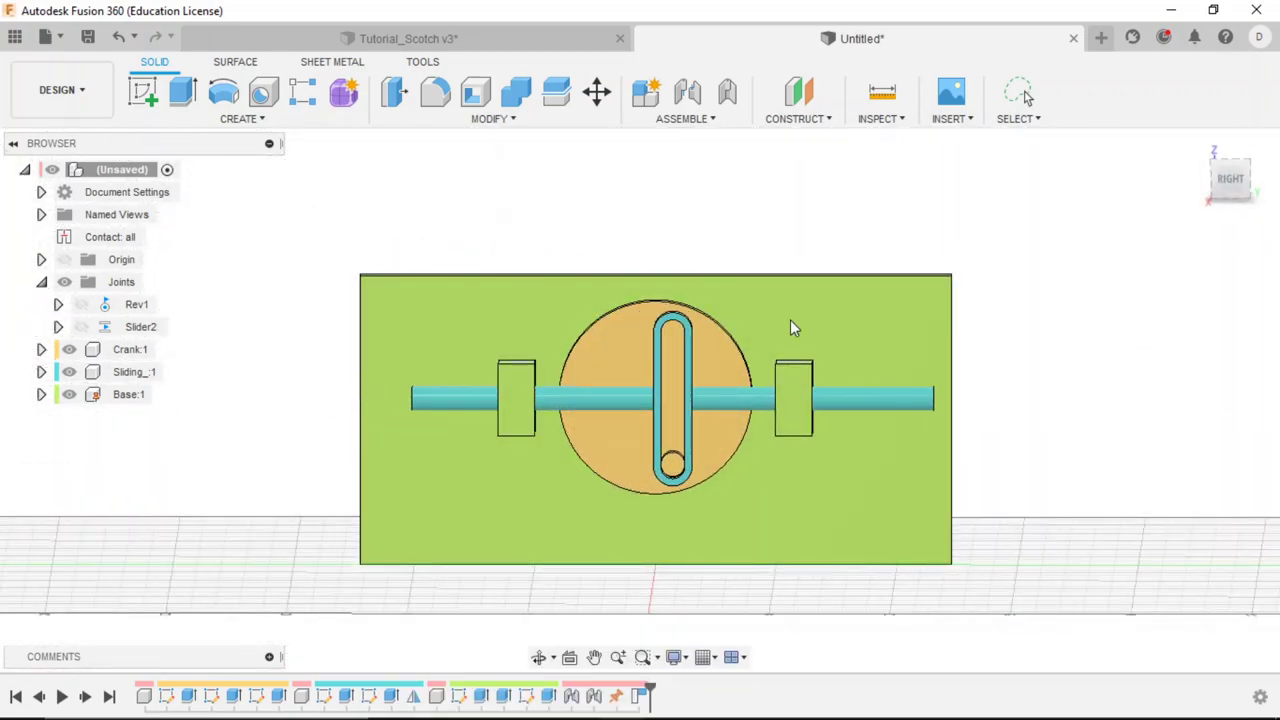